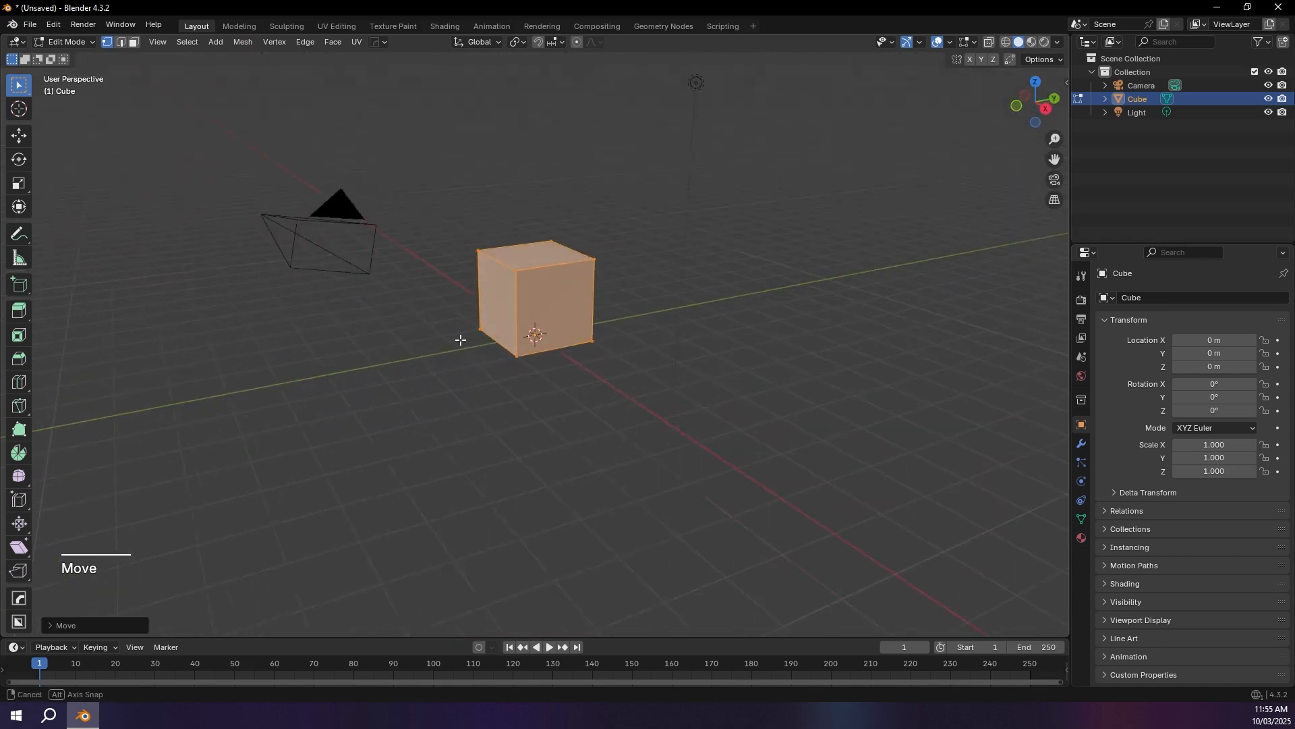
# Step: Select the cube's top face in face select mode and move it -1.4 m along the global Z axis
pyautogui.click(134, 44)
pyautogui.click(529, 251)
pyautogui.moveTo(582, 256); pyautogui.dragTo(545, 268, button='middle')
pyautogui.press('Escape')
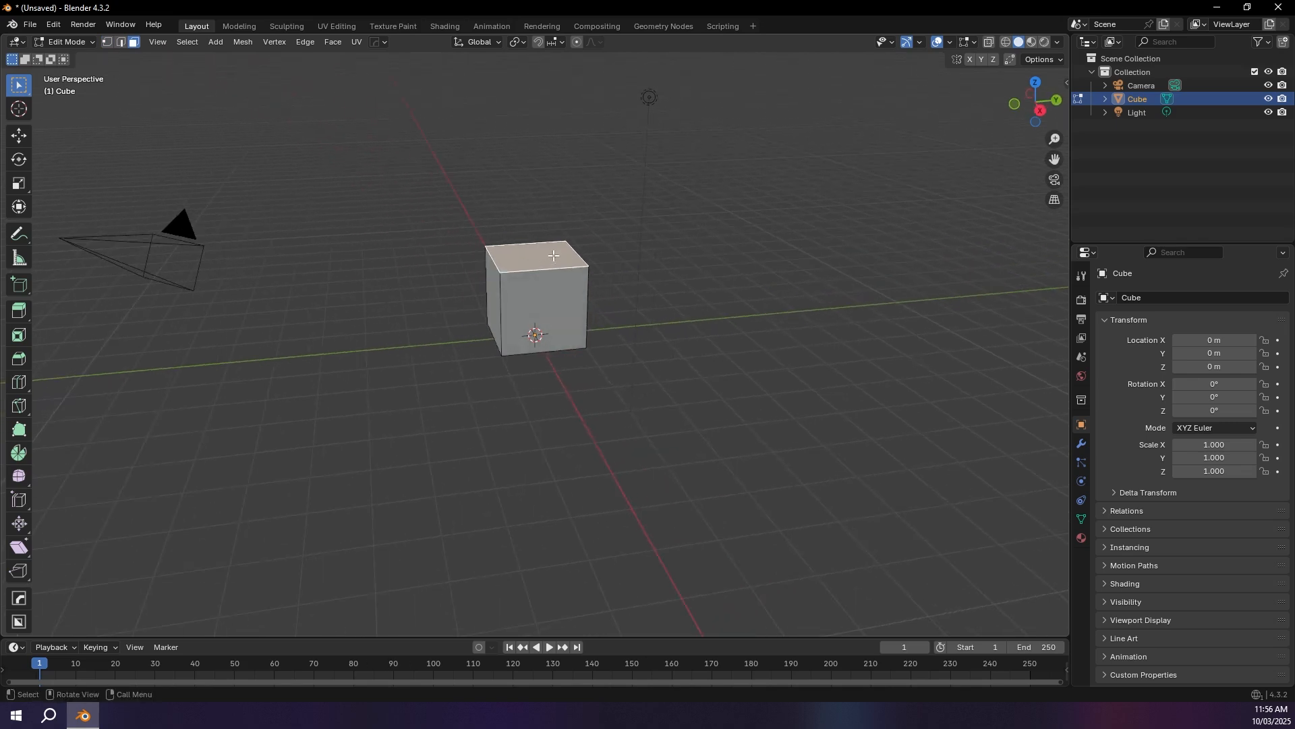
pyautogui.press('g')
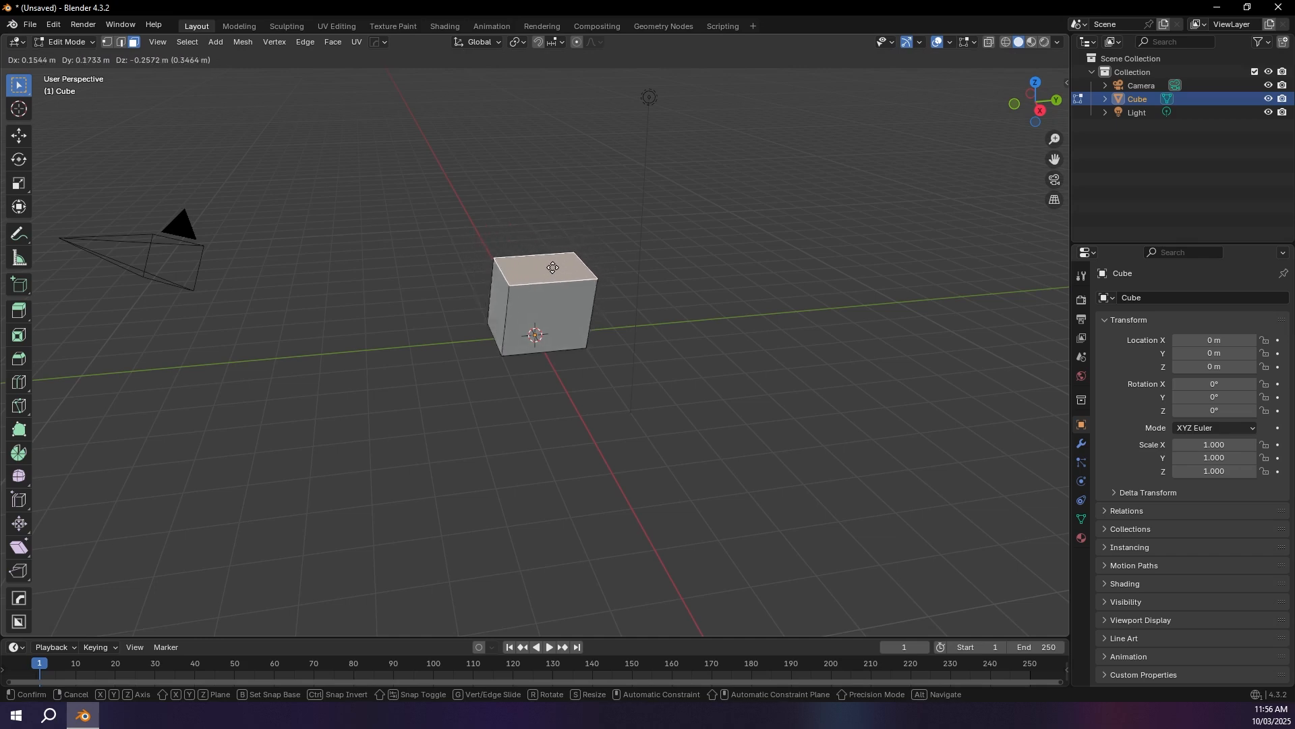
pyautogui.press('z')
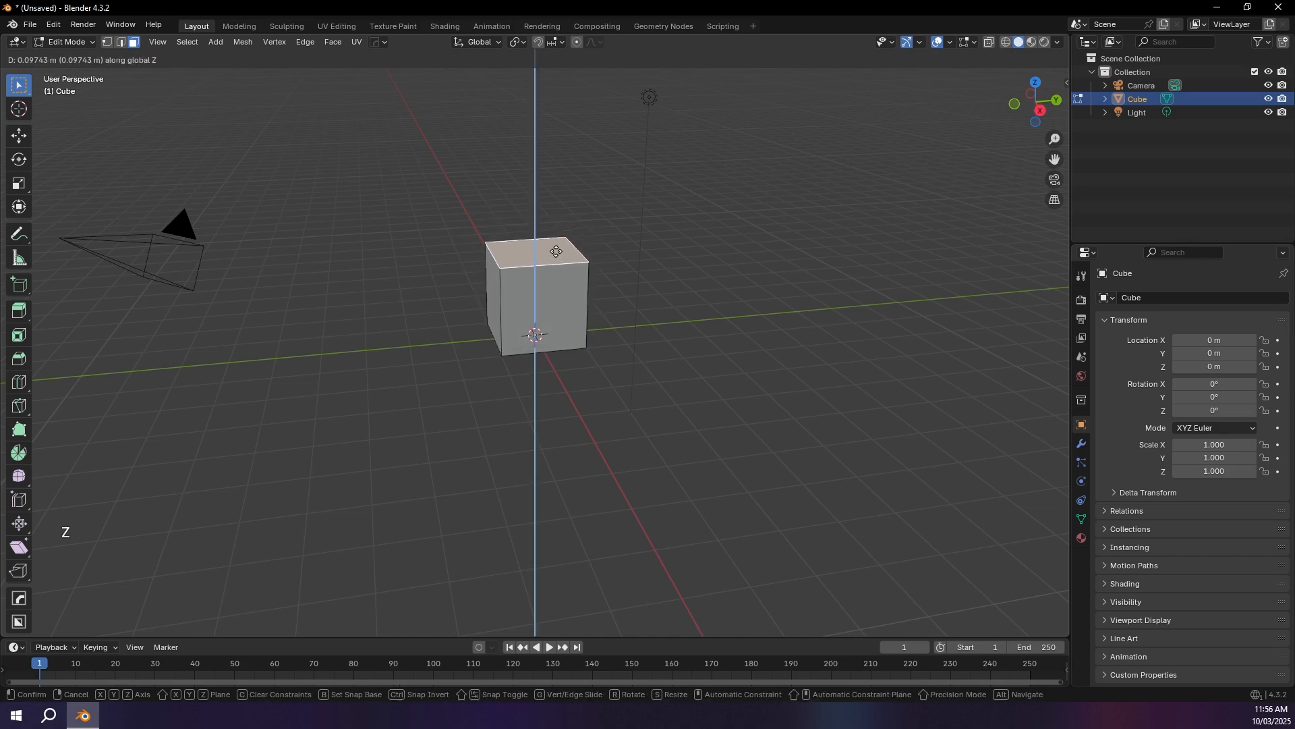
pyautogui.press('KP_Subtract')
pyautogui.press('KP_1')
pyautogui.press('KP_Decimal')
pyautogui.press('KP_4')
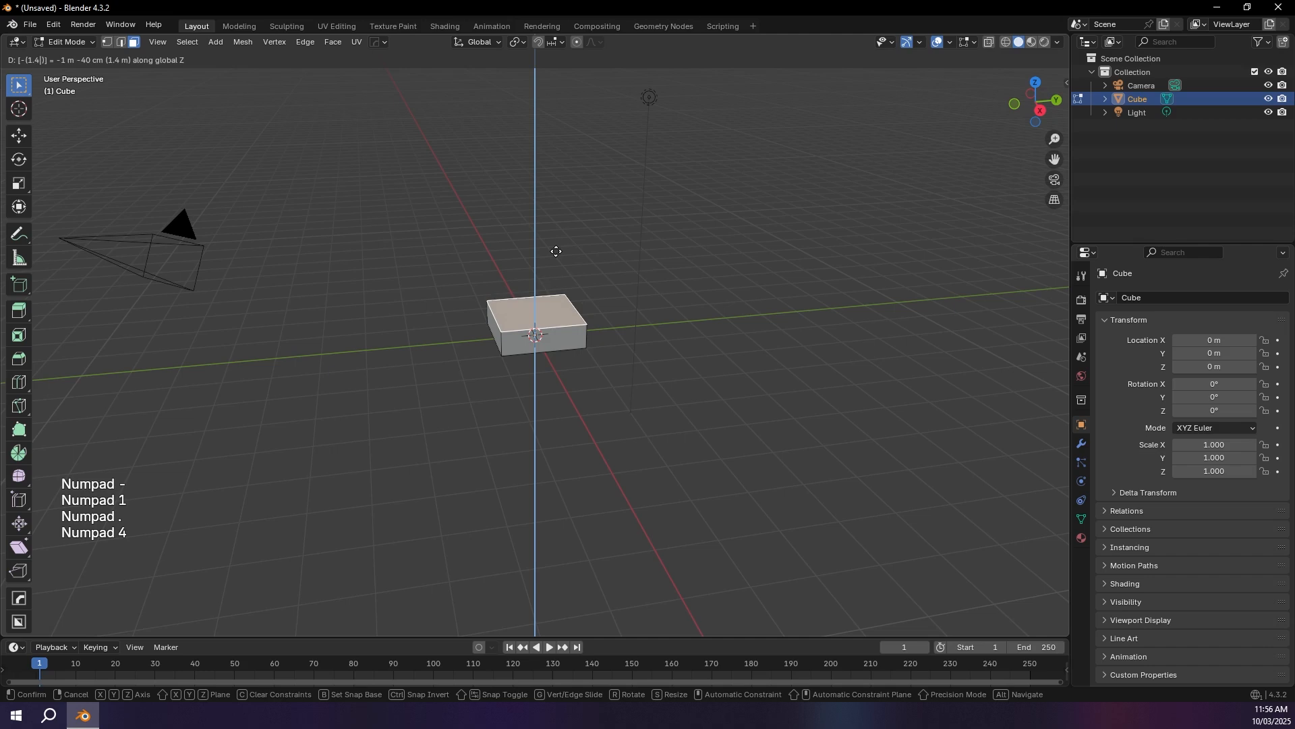
pyautogui.press('KP_Enter')
# Step: Inset the block's top face with a thickness of 0.15 m
pyautogui.scroll(3, 530, 265)
pyautogui.moveTo(559, 301)
pyautogui.mouseDown(button='middle')
pyautogui.moveTo(577, 264)
pyautogui.moveTo(567, 307)
pyautogui.mouseUp(button='middle')
pyautogui.scroll(2, 567, 308)
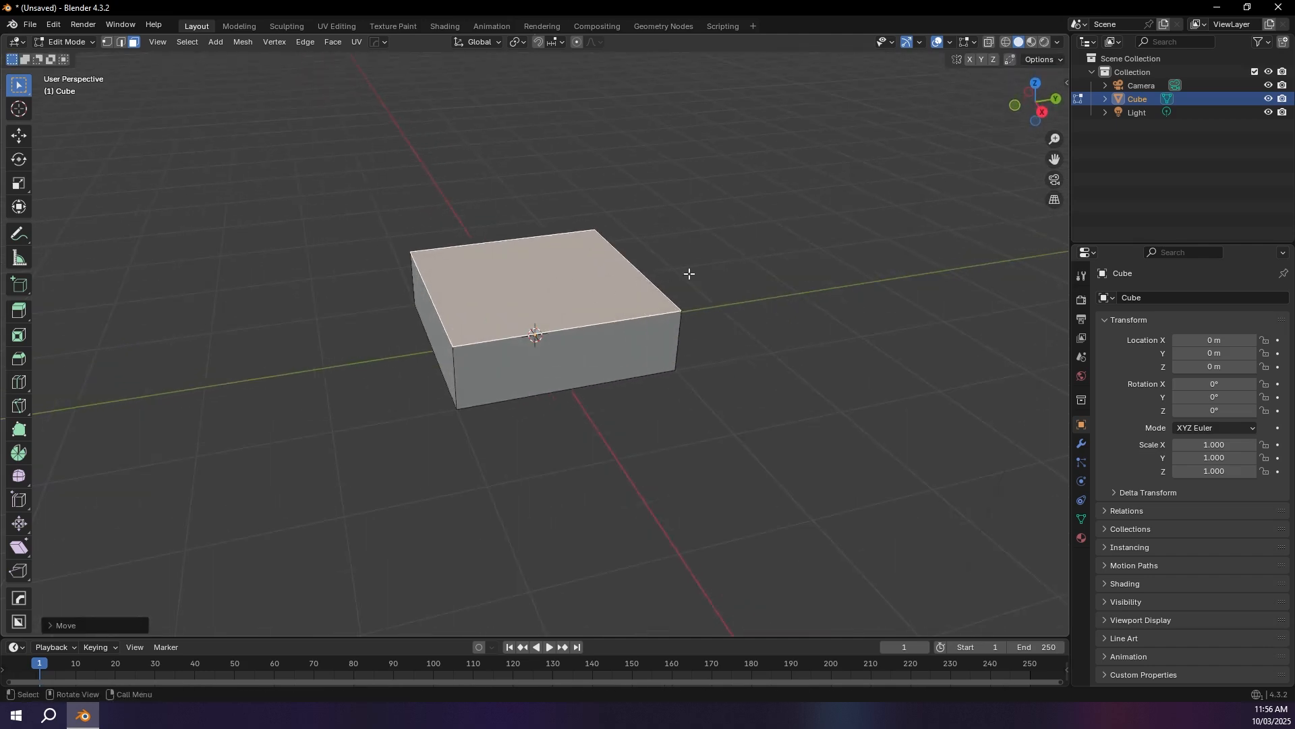
pyautogui.moveTo(689, 273); pyautogui.dragTo(681, 292, button='middle')
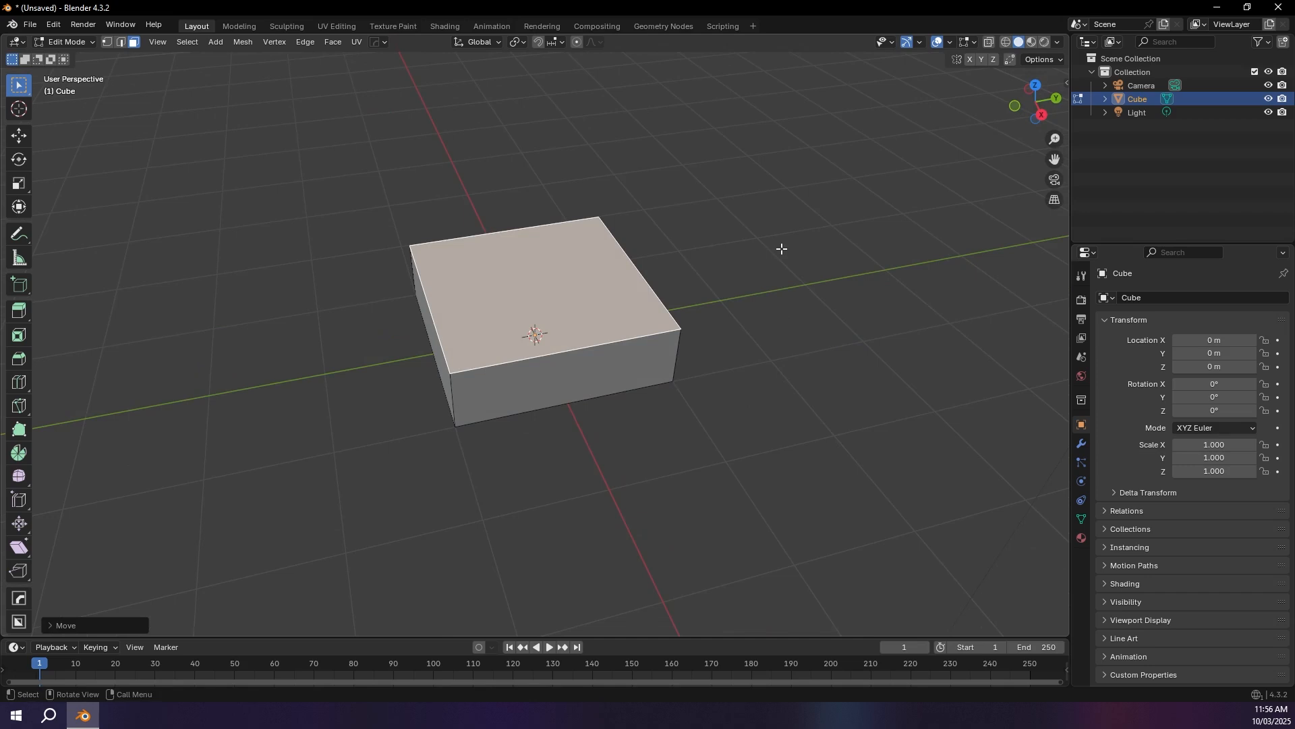
pyautogui.press('i')
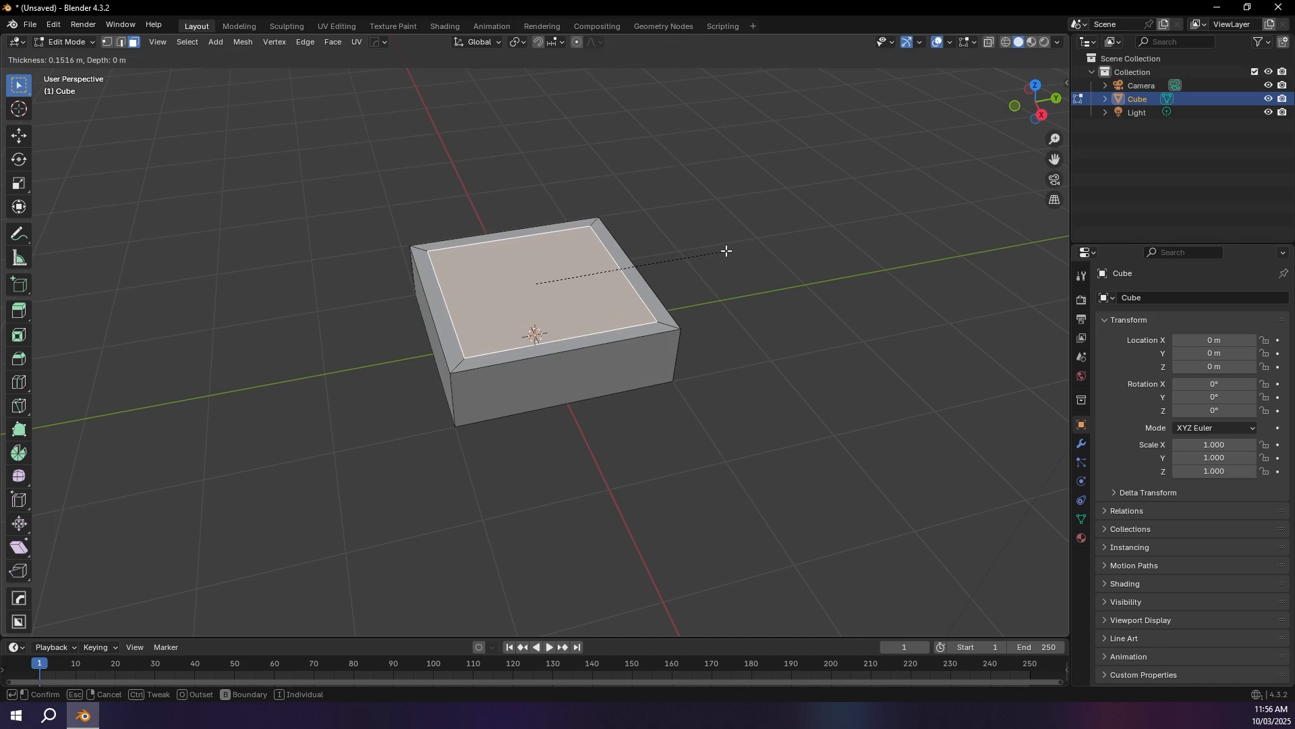
pyautogui.press('BackSpace')
pyautogui.press('BackSpace')
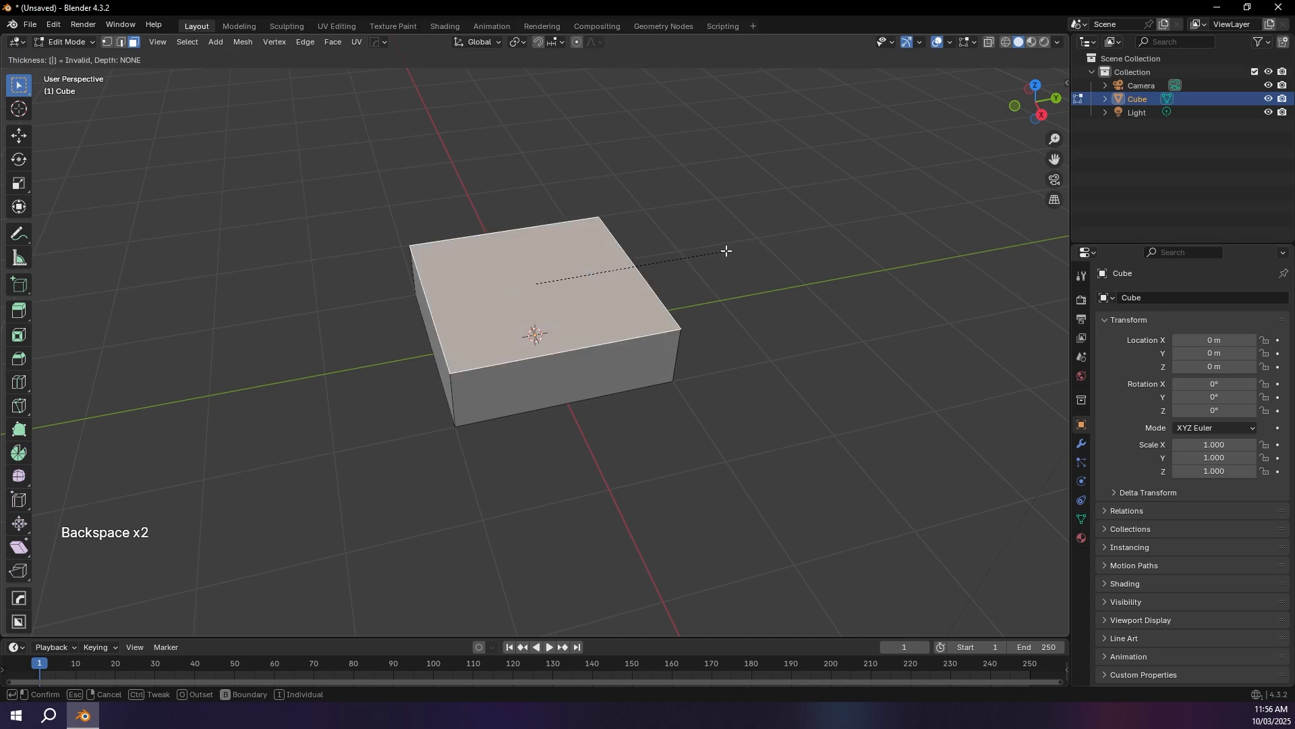
pyautogui.write('.15')
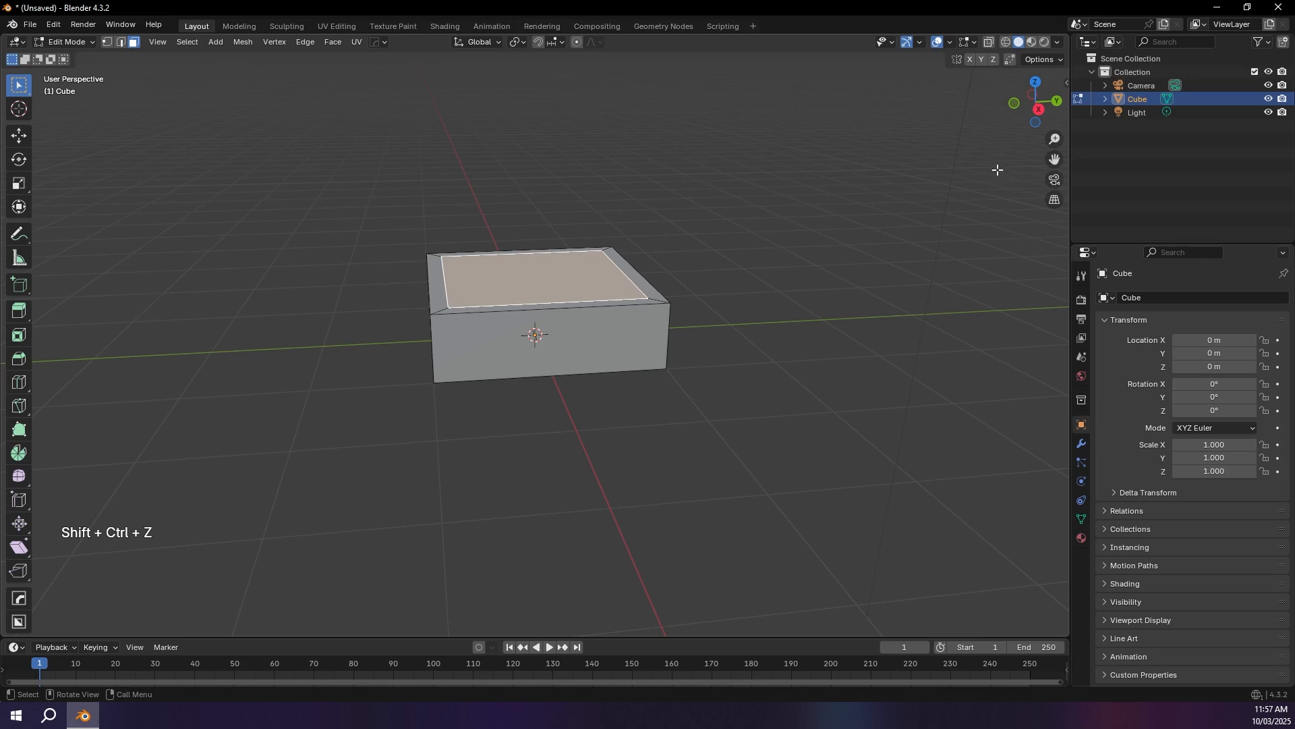
# Step: Extrude the inset top face by -0.5 m in the right orthographic view with X-ray to hollow out the block, and turn X-ray off
pyautogui.press('KP_3')
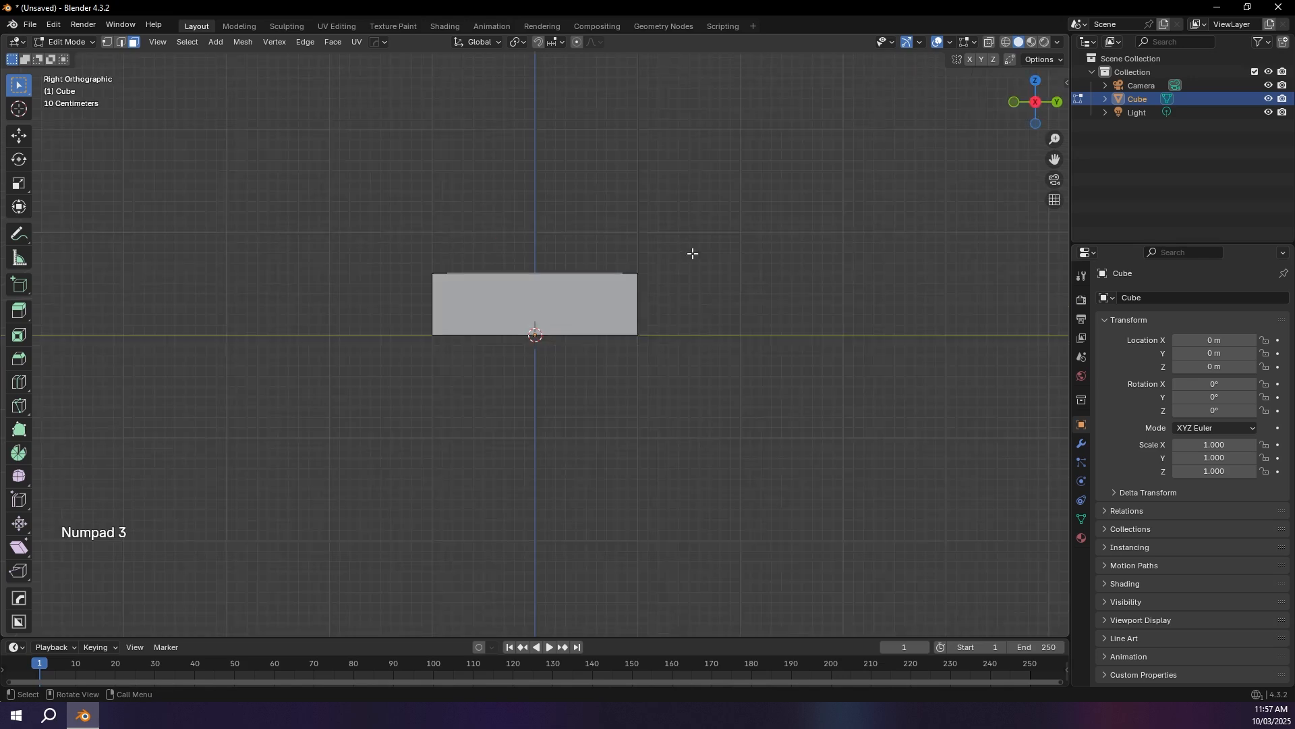
pyautogui.moveTo(682, 265); pyautogui.dragTo(682, 278, button='middle')
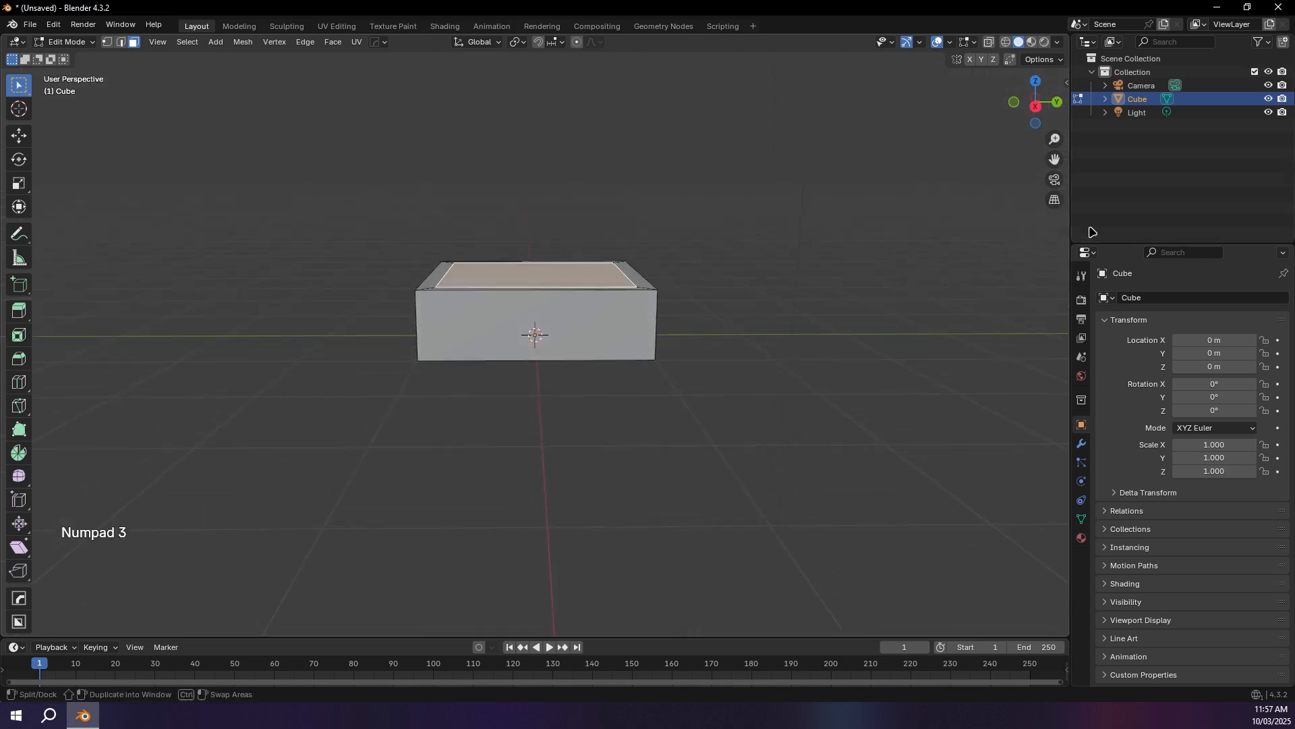
pyautogui.click(1036, 108)
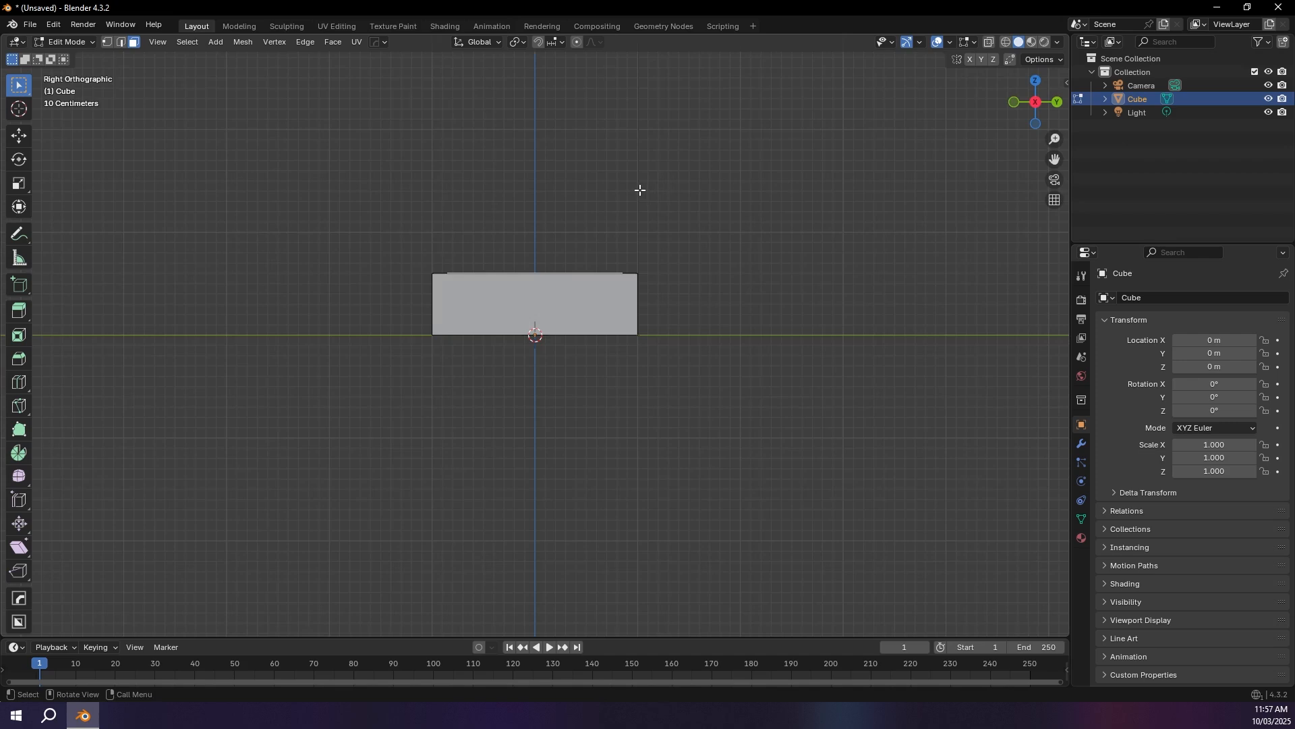
pyautogui.scroll(1, 640, 190)
pyautogui.hotkey('alt', 'z')
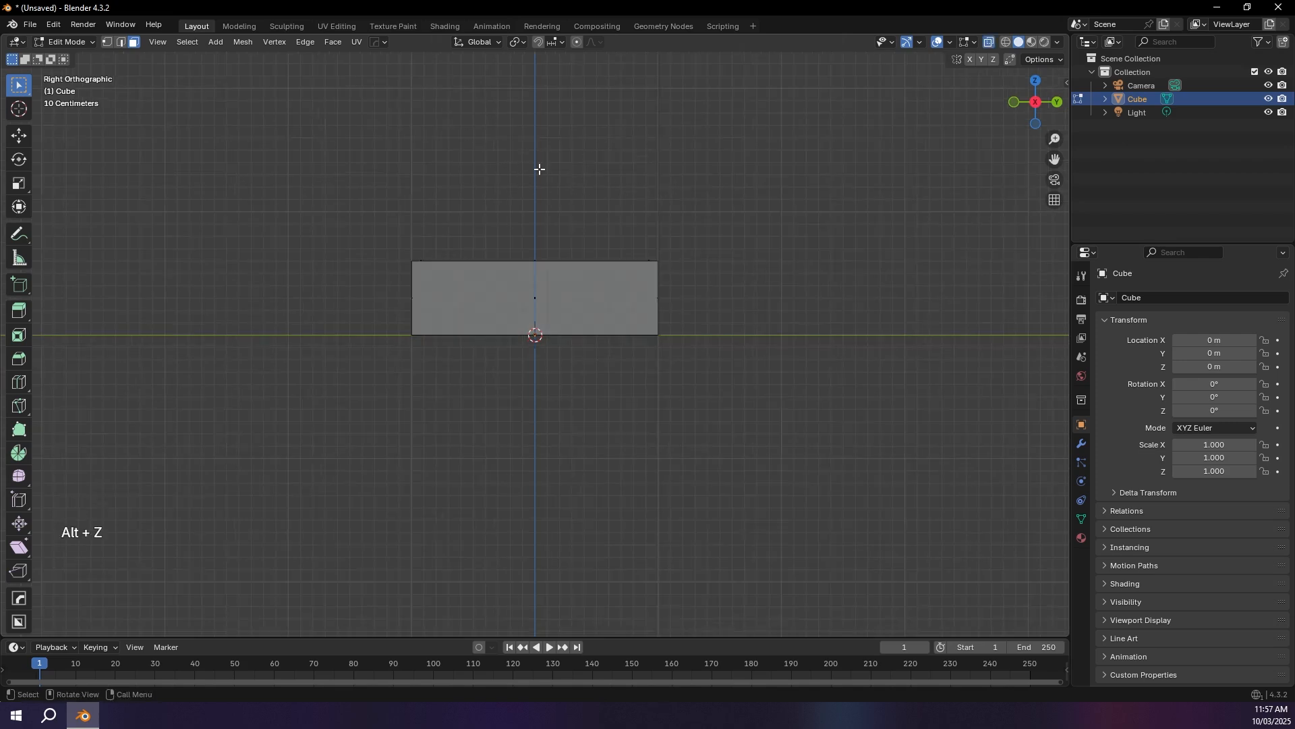
pyautogui.press('e')
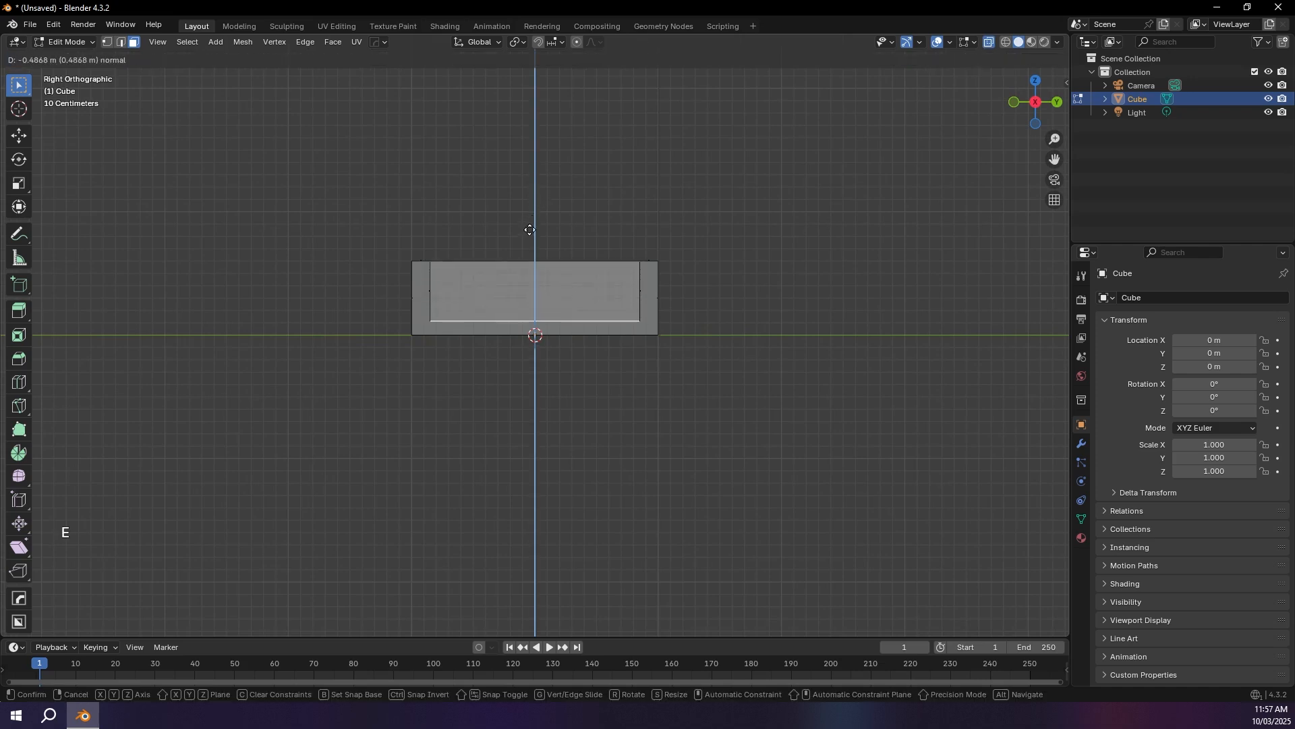
pyautogui.press('ctrl')
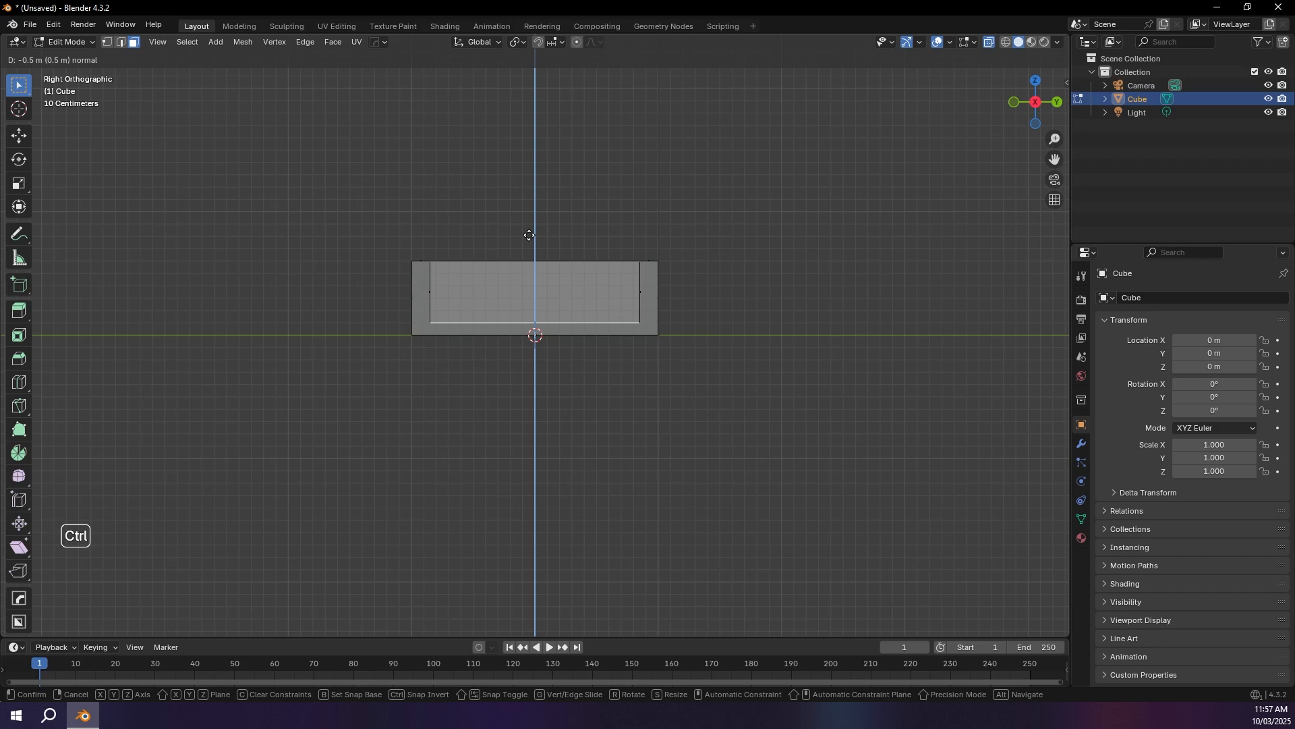
pyautogui.press('KP_Subtract')
pyautogui.press('KP_Decimal')
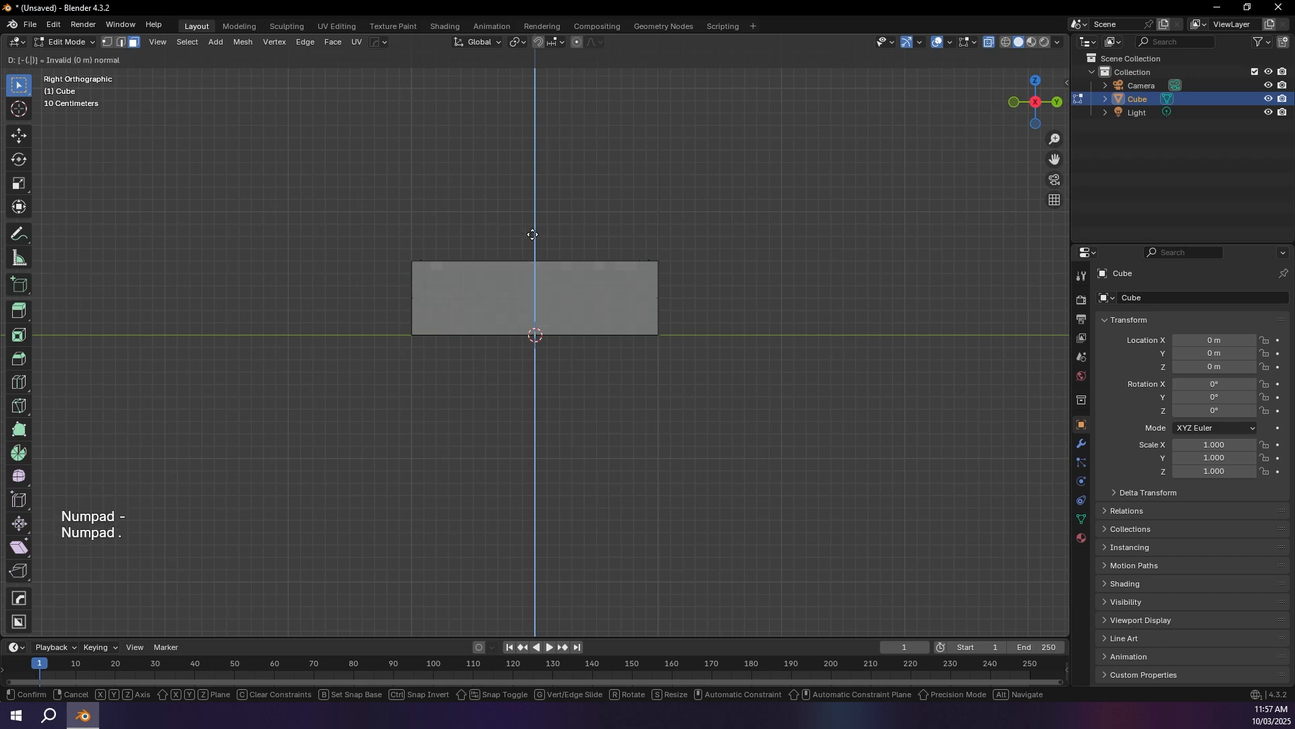
pyautogui.press('KP_5')
pyautogui.press('KP_Enter')
pyautogui.moveTo(533, 234)
pyautogui.mouseDown(button='middle')
pyautogui.moveTo(499, 290)
pyautogui.moveTo(550, 299)
pyautogui.moveTo(496, 269)
pyautogui.moveTo(474, 388)
pyautogui.mouseUp(button='middle')
pyautogui.hotkey('alt', 'z')
pyautogui.press('d')
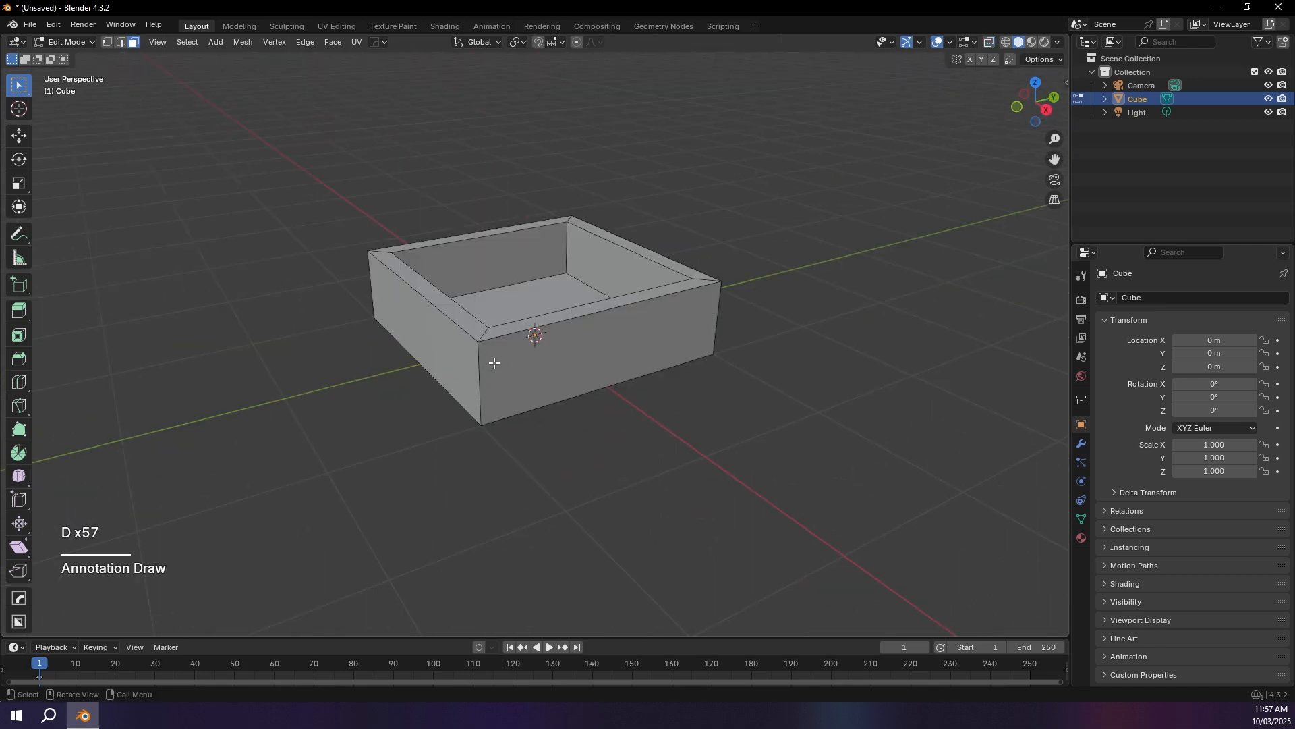
# Step: Bevel the tray's four outer vertical corner edges with clamping toggled, 8 segments and an offset of about 0.35 m, and return to Object Mode
pyautogui.click(123, 42)
pyautogui.click(477, 351)
pyautogui.moveTo(540, 358); pyautogui.dragTo(573, 358, button='middle')
pyautogui.moveTo(431, 346); pyautogui.dragTo(624, 350, button='middle')
pyautogui.keyDown('shift'); pyautogui.click(497, 351); pyautogui.keyUp('shift')
pyautogui.keyDown('shift'); pyautogui.click(506, 348); pyautogui.keyUp('shift')
pyautogui.moveTo(480, 349); pyautogui.dragTo(617, 351, button='middle')
pyautogui.keyDown('shift'); pyautogui.click(501, 352); pyautogui.keyUp('shift')
pyautogui.moveTo(476, 353); pyautogui.dragTo(654, 342, button='middle')
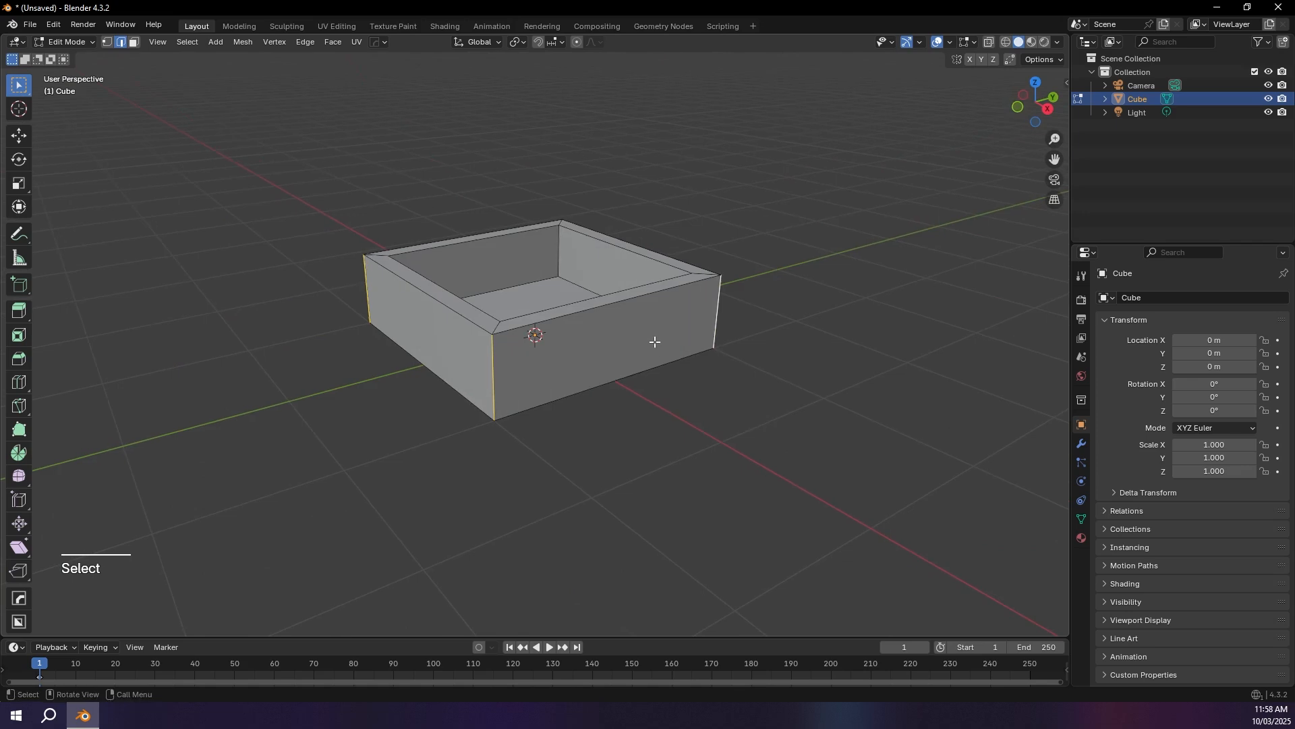
pyautogui.hotkey('ctrl', 'b')
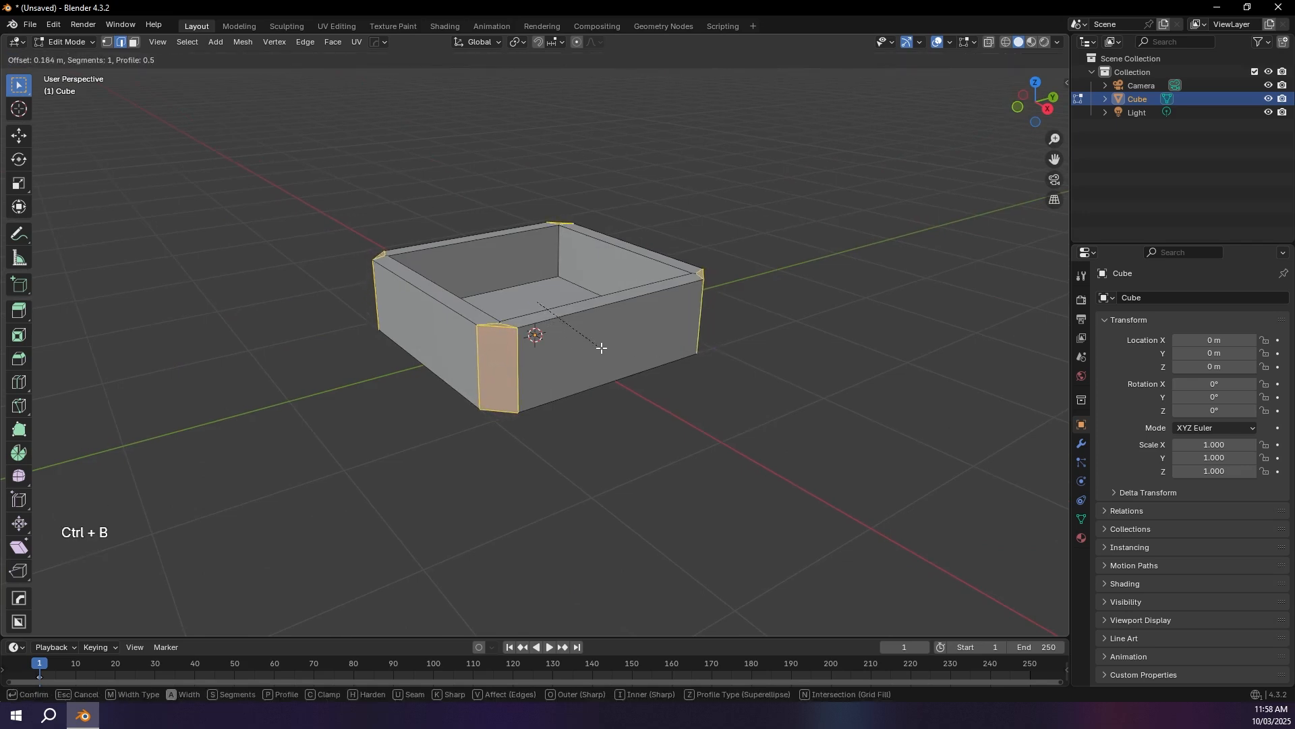
pyautogui.press('c')
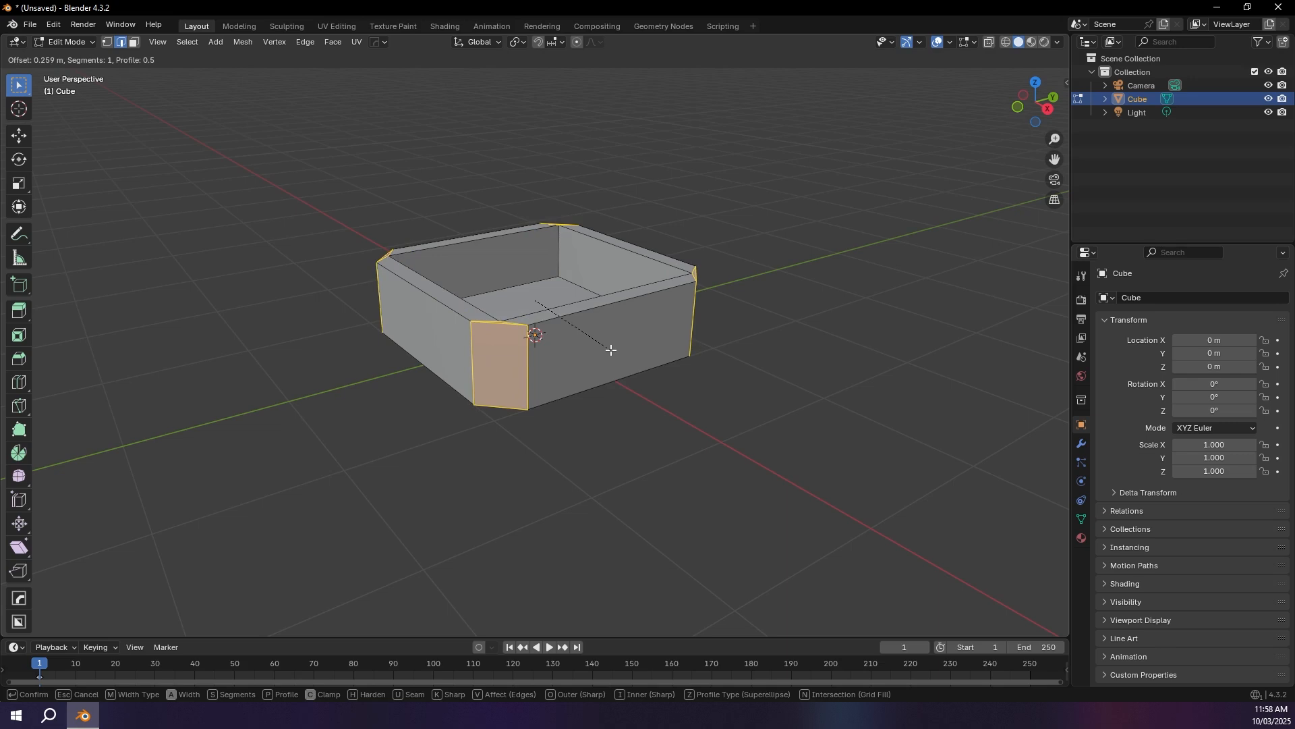
pyautogui.scroll(7, 611, 350)
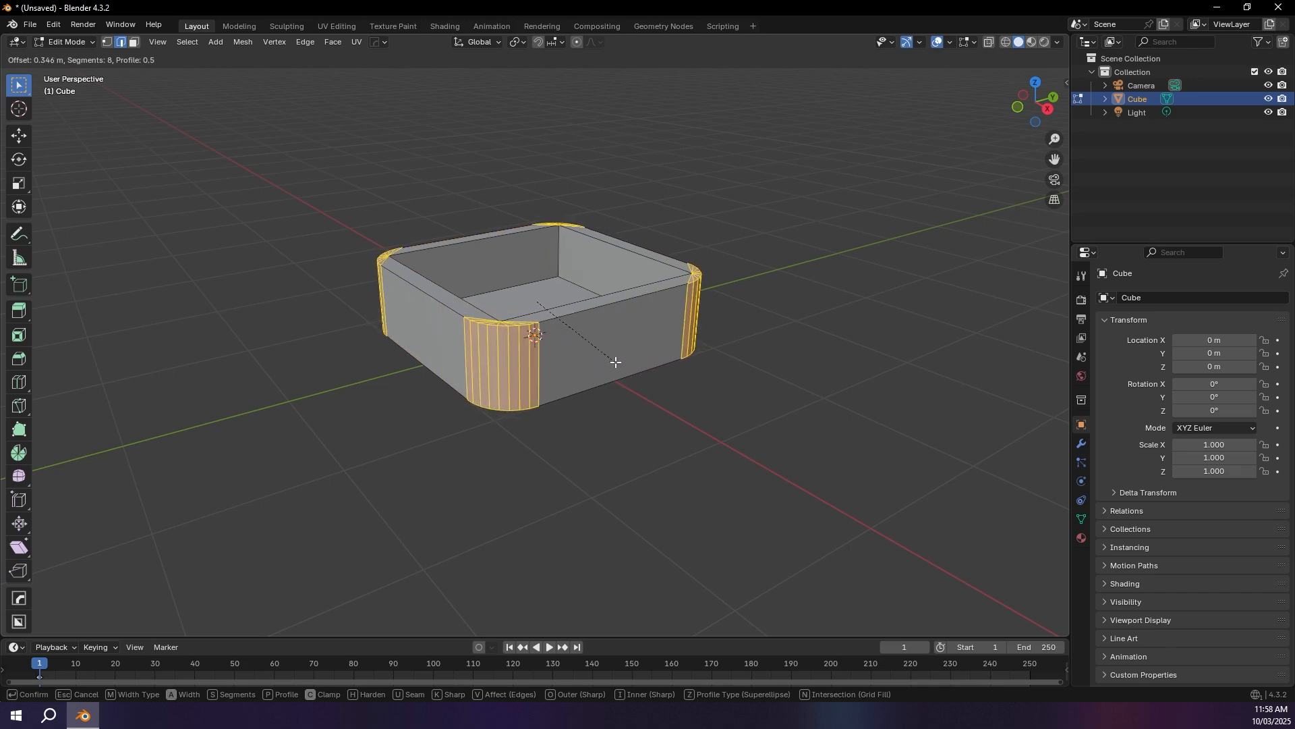
pyautogui.click(615, 362)
pyautogui.press('Tab')
# Step: Enable Cavity in the viewport shading and set its type to Both
pyautogui.moveTo(596, 367); pyautogui.dragTo(537, 338, button='middle')
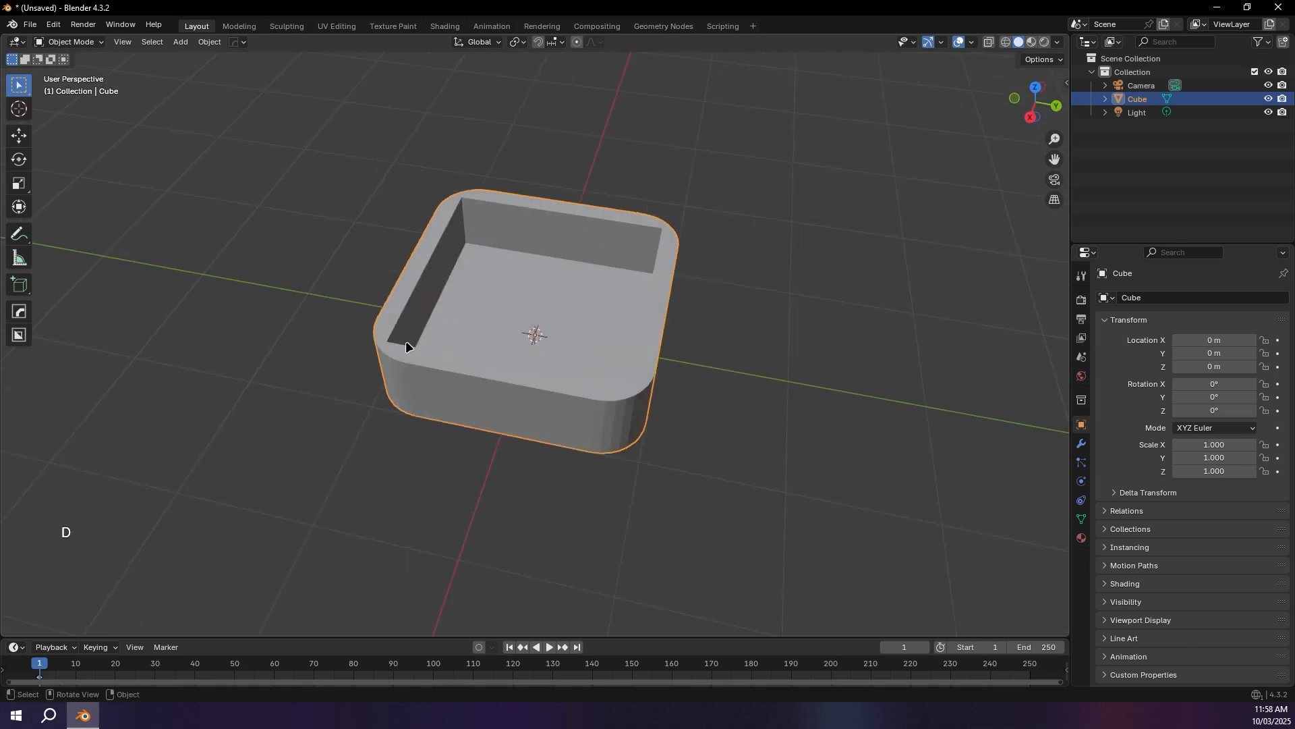
pyautogui.moveTo(519, 361); pyautogui.dragTo(579, 373)
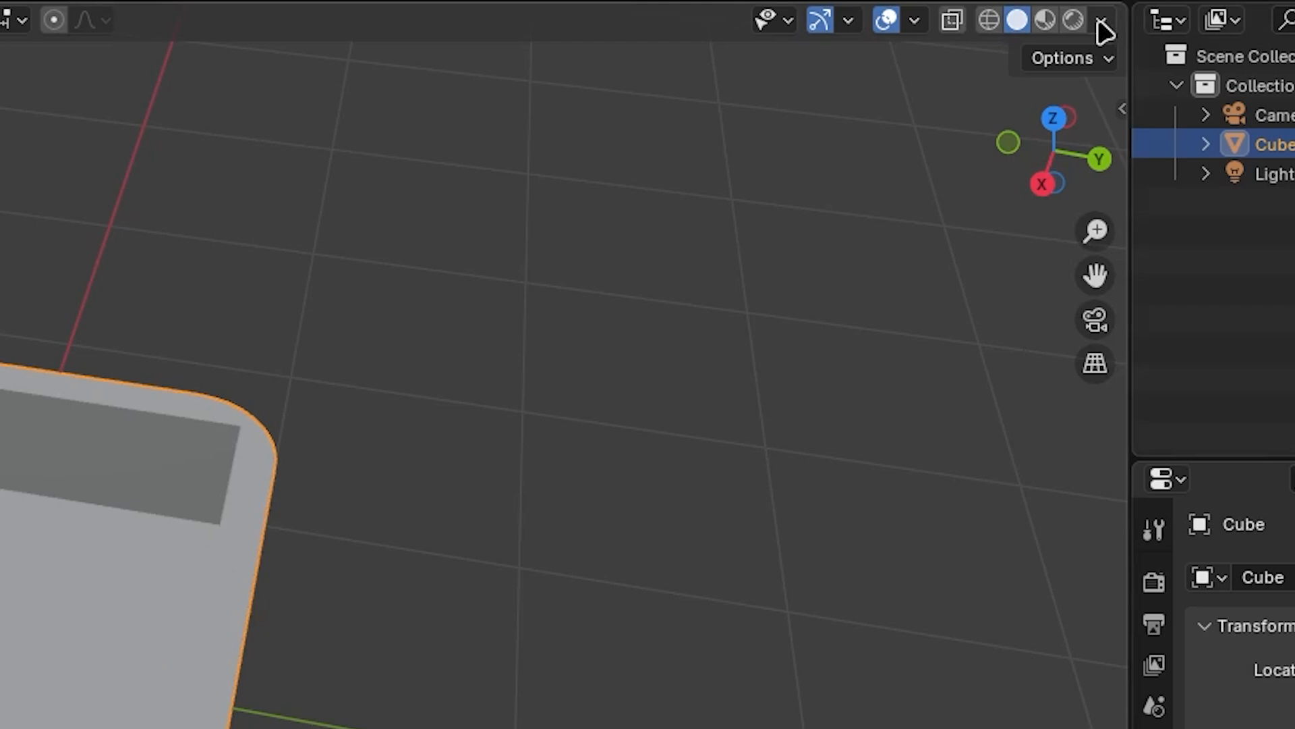
pyautogui.click(1102, 21)
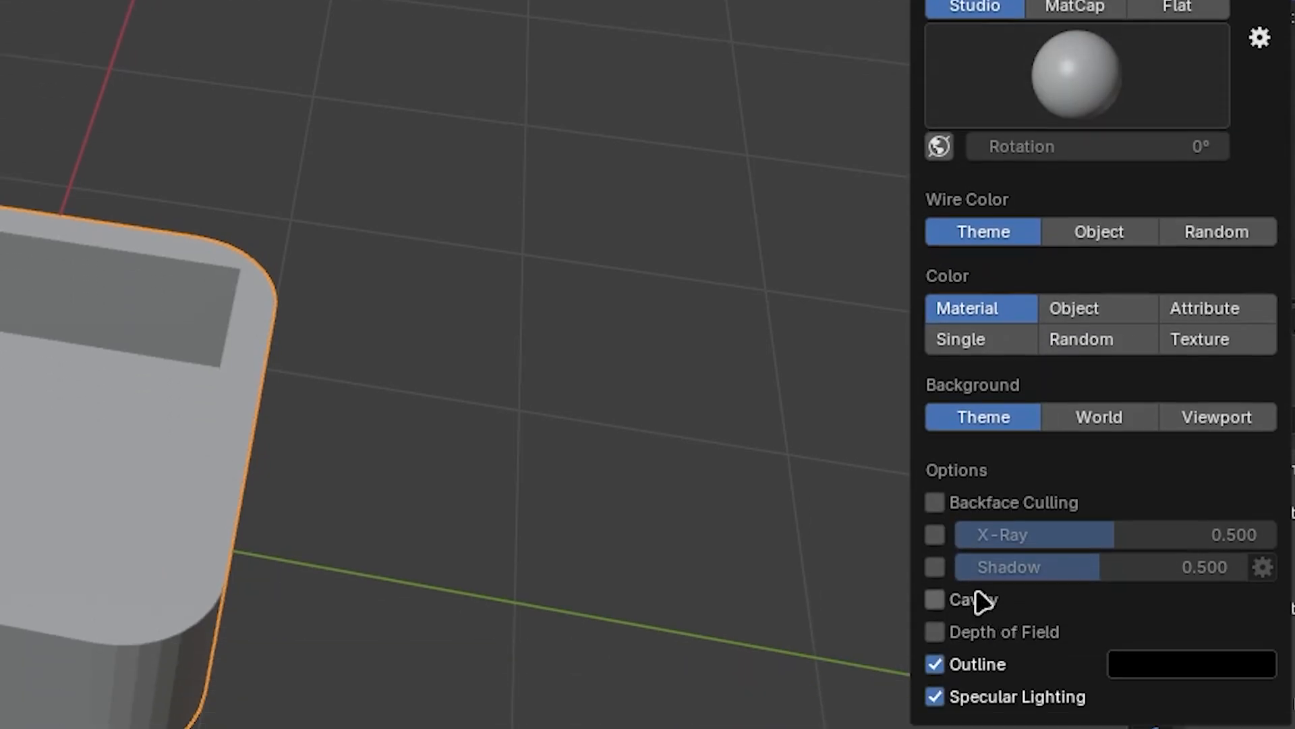
pyautogui.click(983, 600)
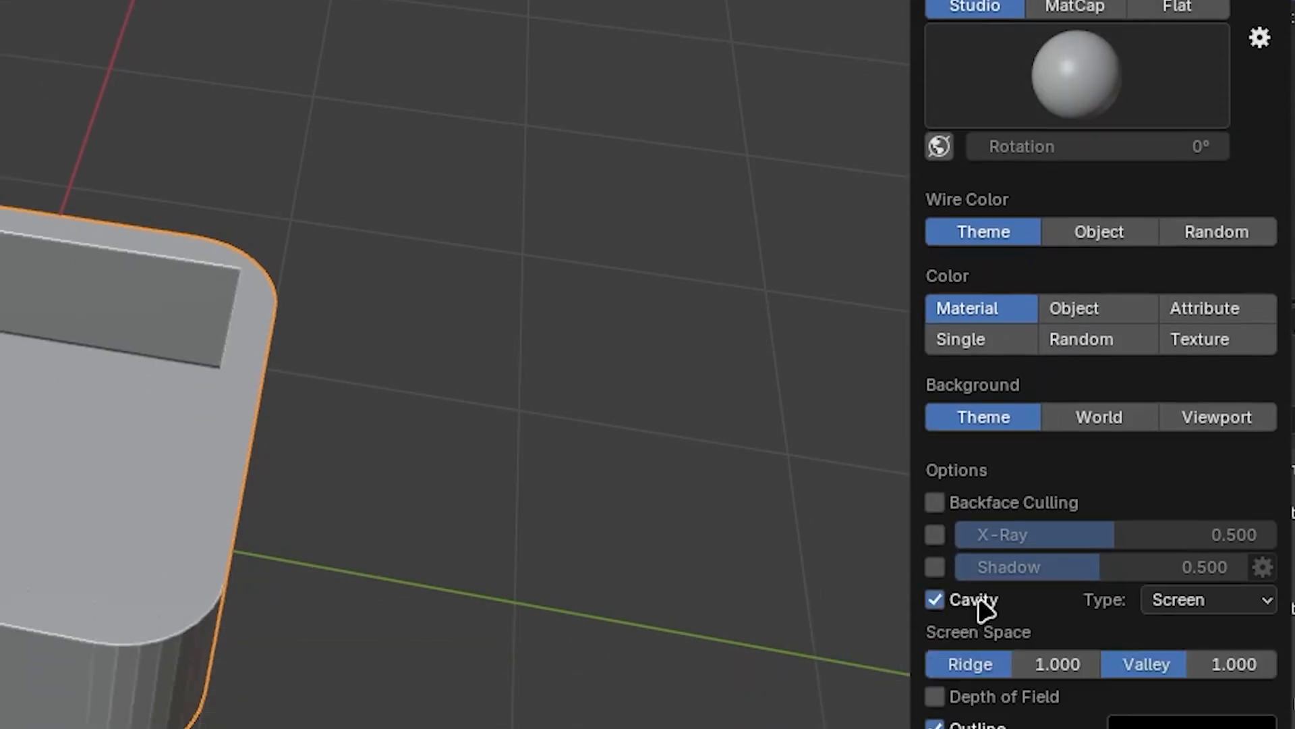
pyautogui.click(1191, 600)
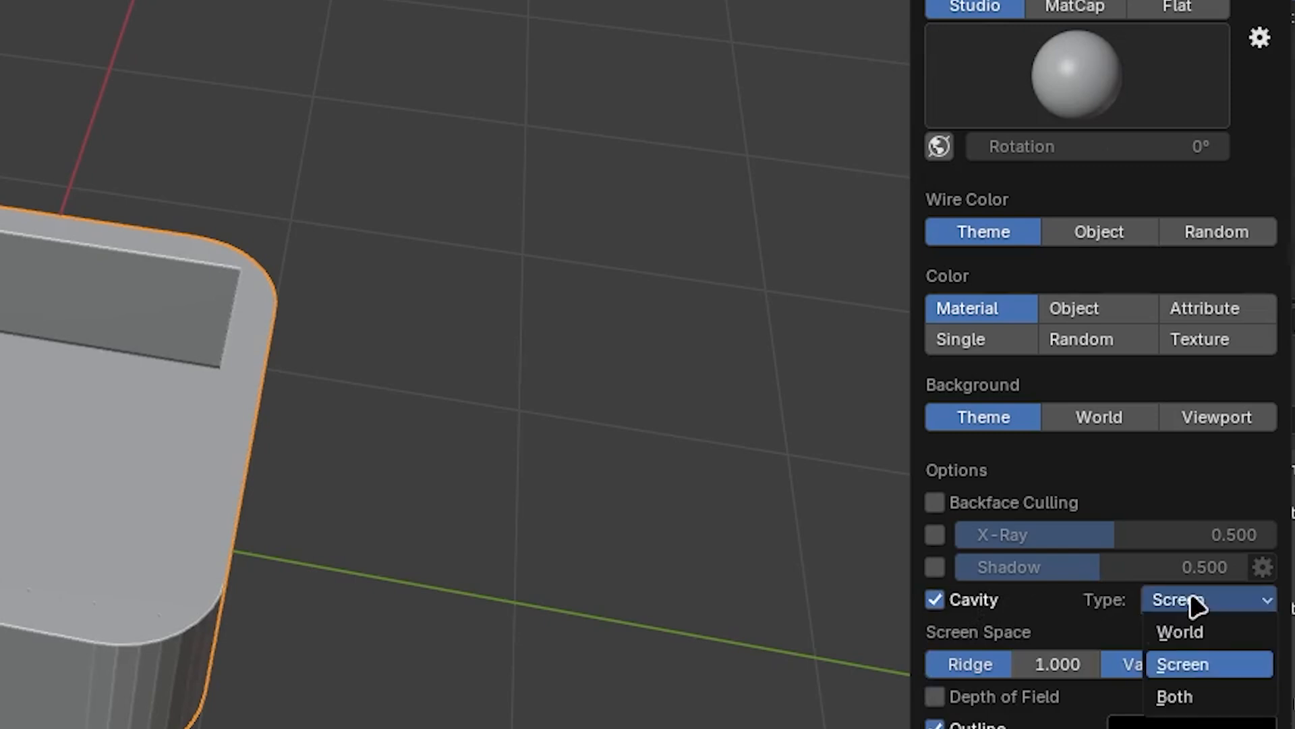
pyautogui.click(1184, 696)
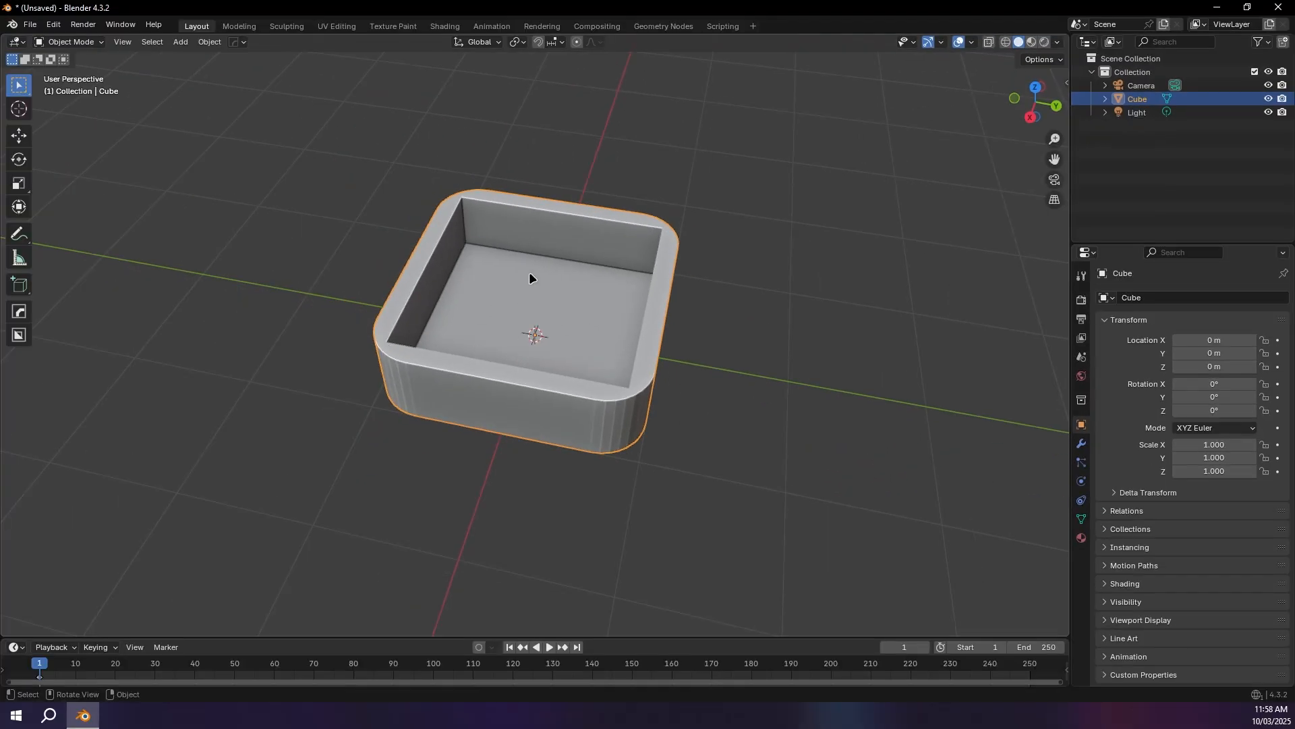
# Step: Try to bevel the tray's outer top edge loop with 8 segments and an offset of about 0.05 m, and undo it
pyautogui.moveTo(525, 273); pyautogui.dragTo(493, 323, button='middle')
pyautogui.press('Tab')
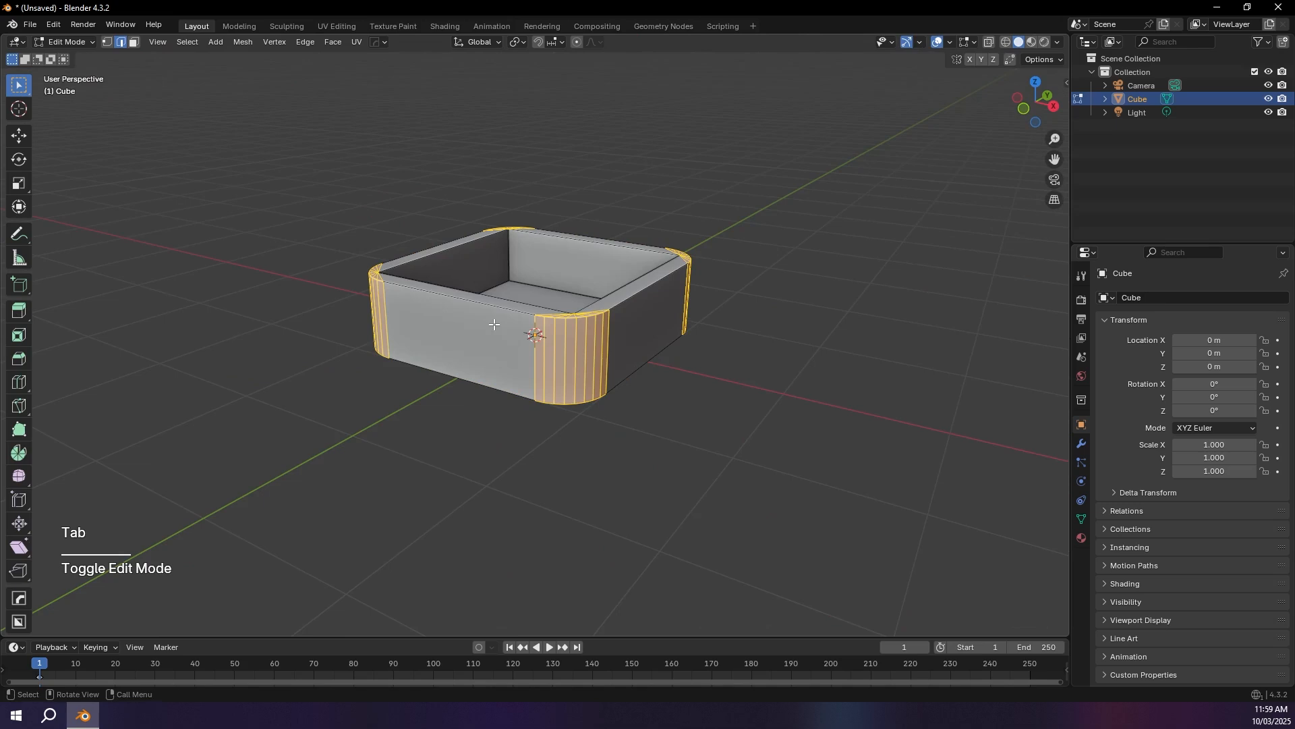
pyautogui.click(648, 341)
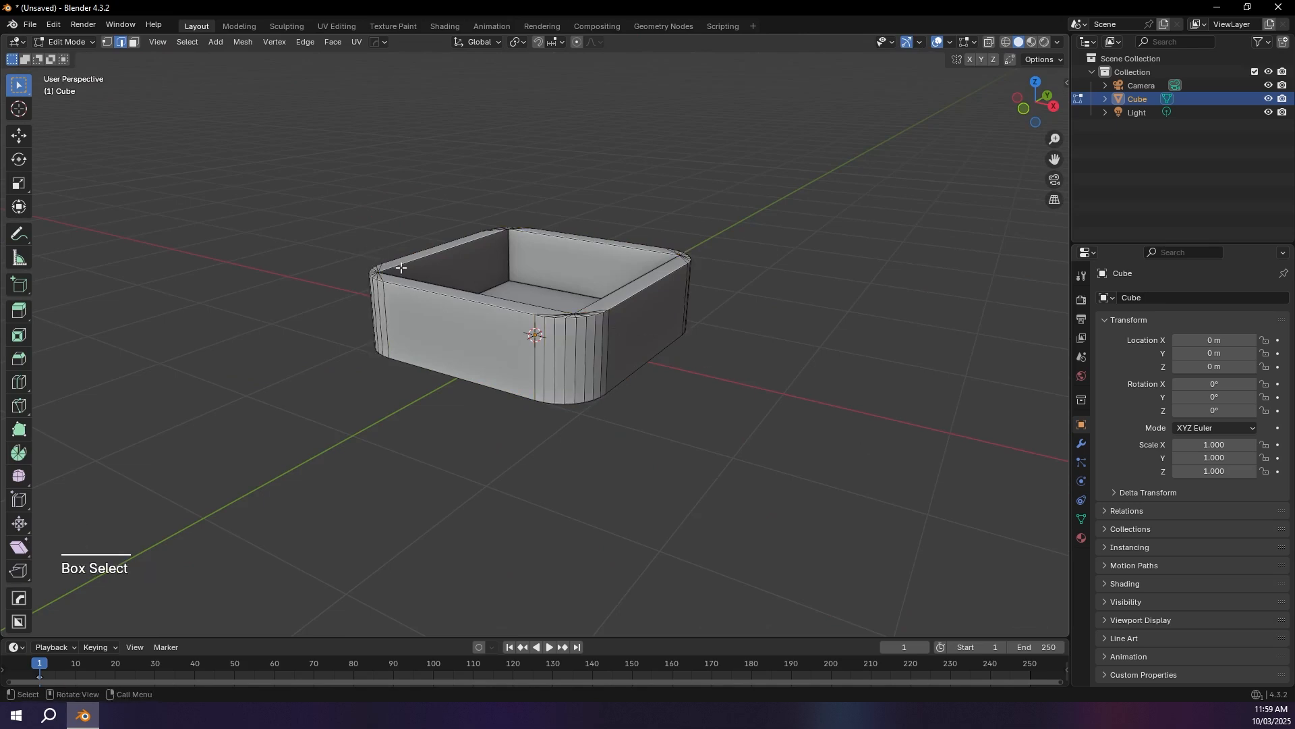
pyautogui.moveTo(370, 249); pyautogui.dragTo(386, 255, button='middle')
pyautogui.moveTo(386, 256); pyautogui.dragTo(527, 197)
pyautogui.moveTo(629, 231)
pyautogui.mouseDown()
pyautogui.moveTo(688, 283)
pyautogui.moveTo(568, 363)
pyautogui.mouseUp()
pyautogui.moveTo(443, 328); pyautogui.dragTo(345, 274)
pyautogui.moveTo(432, 249)
pyautogui.mouseDown(button='right')
pyautogui.moveTo(341, 286)
pyautogui.moveTo(574, 291)
pyautogui.moveTo(625, 335)
pyautogui.mouseUp(button='right')
pyautogui.press('alt')
pyautogui.keyDown('alt'); pyautogui.click(454, 337); pyautogui.keyUp('alt')
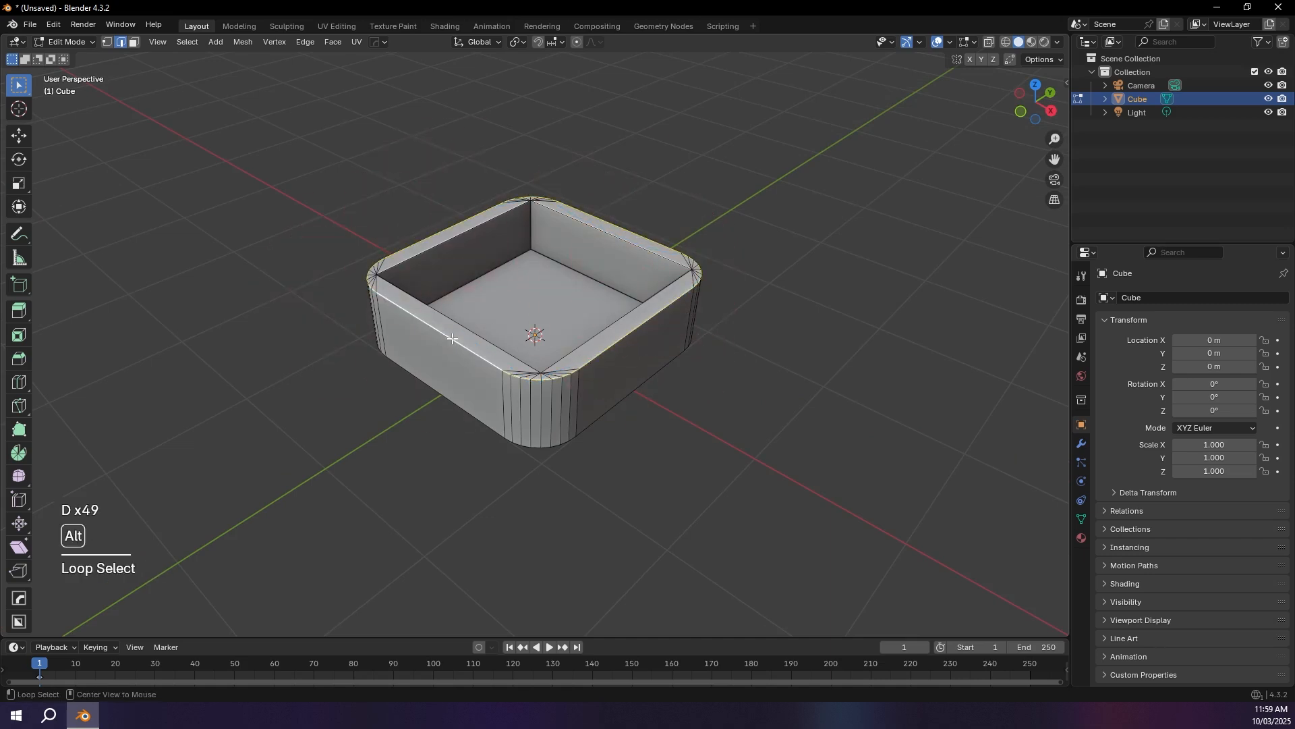
pyautogui.scroll(1, 763, 276)
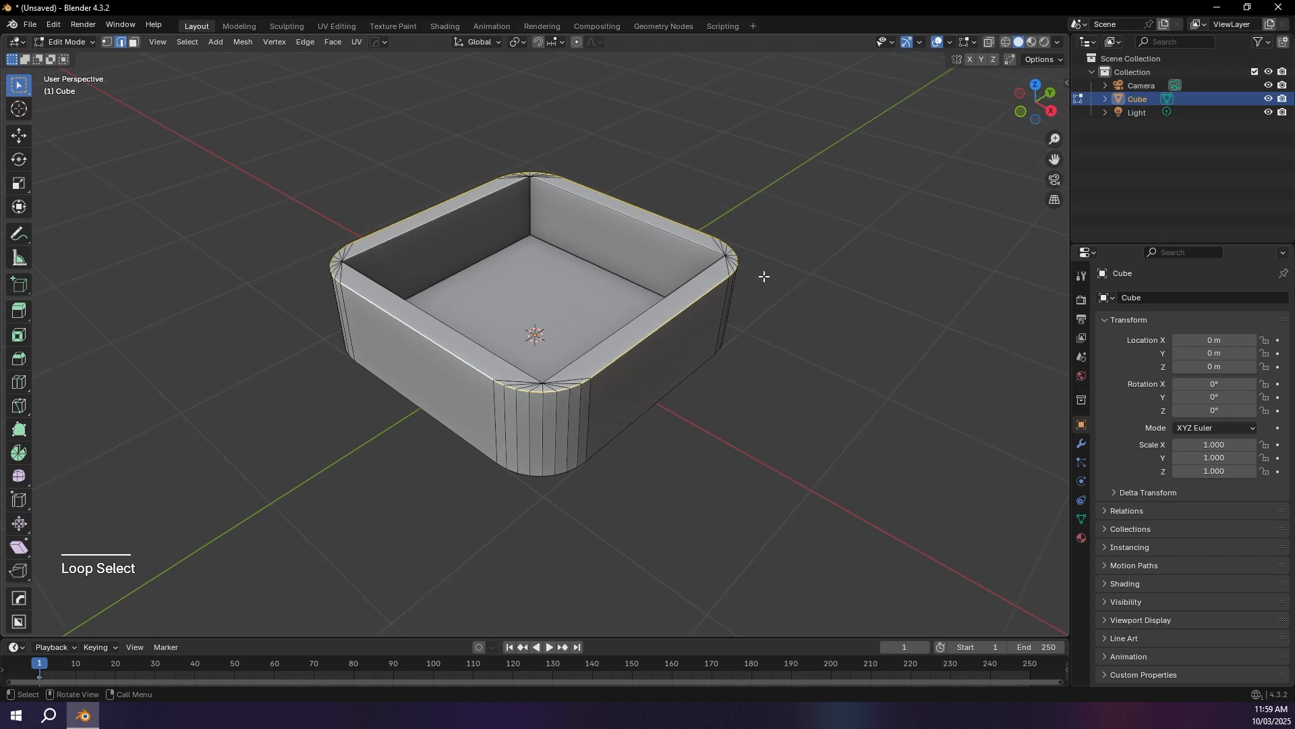
pyautogui.press('ctrl')
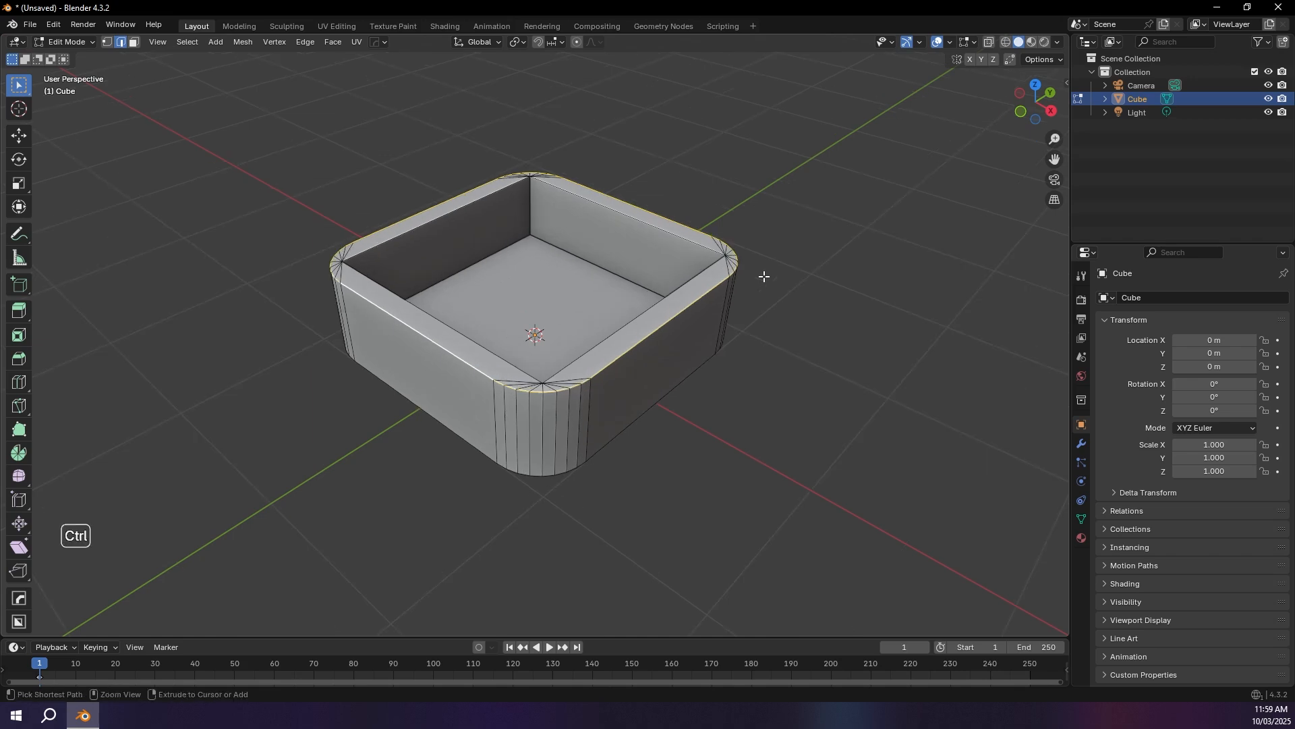
pyautogui.hotkey('ctrl', 'b')
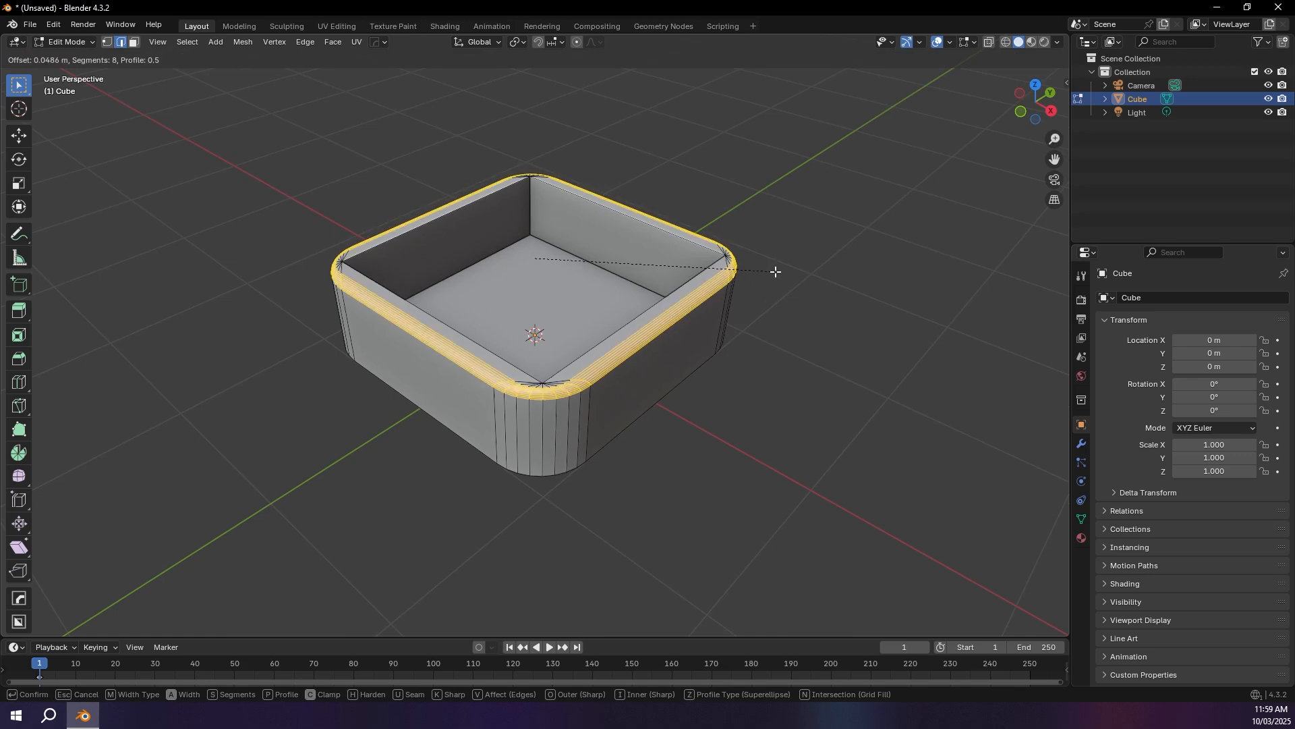
pyautogui.hotkey('ctrl', 'z')
pyautogui.hotkey('ctrl', 'z')
pyautogui.hotkey('ctrl', 'z')
pyautogui.hotkey('ctrl', 'z')
pyautogui.hotkey('ctrl', 'z')
pyautogui.hotkey('ctrl', 'z')
pyautogui.hotkey('ctrl', 'z')
pyautogui.hotkey('ctrl', 'z')
# Step: Apply the tray's scale in Object Mode and return to Edit Mode
pyautogui.press('Tab')
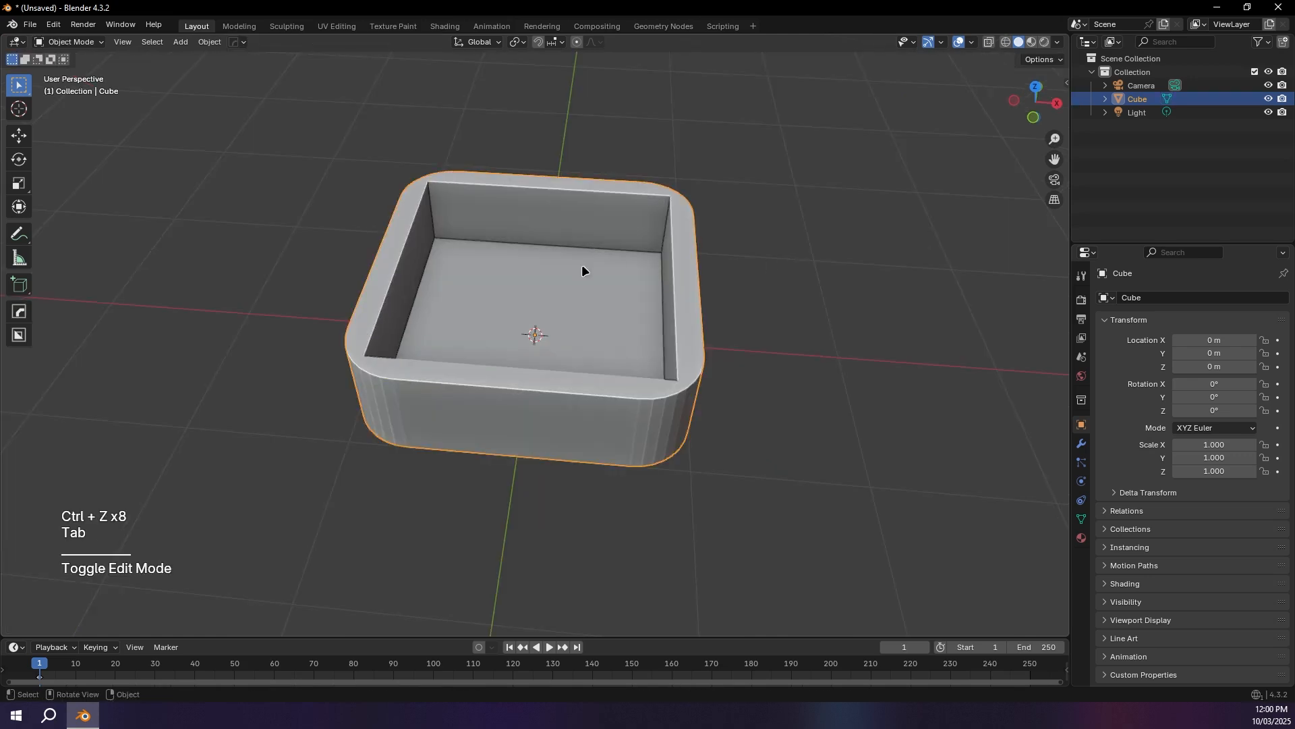
pyautogui.hotkey('ctrl', 'a')
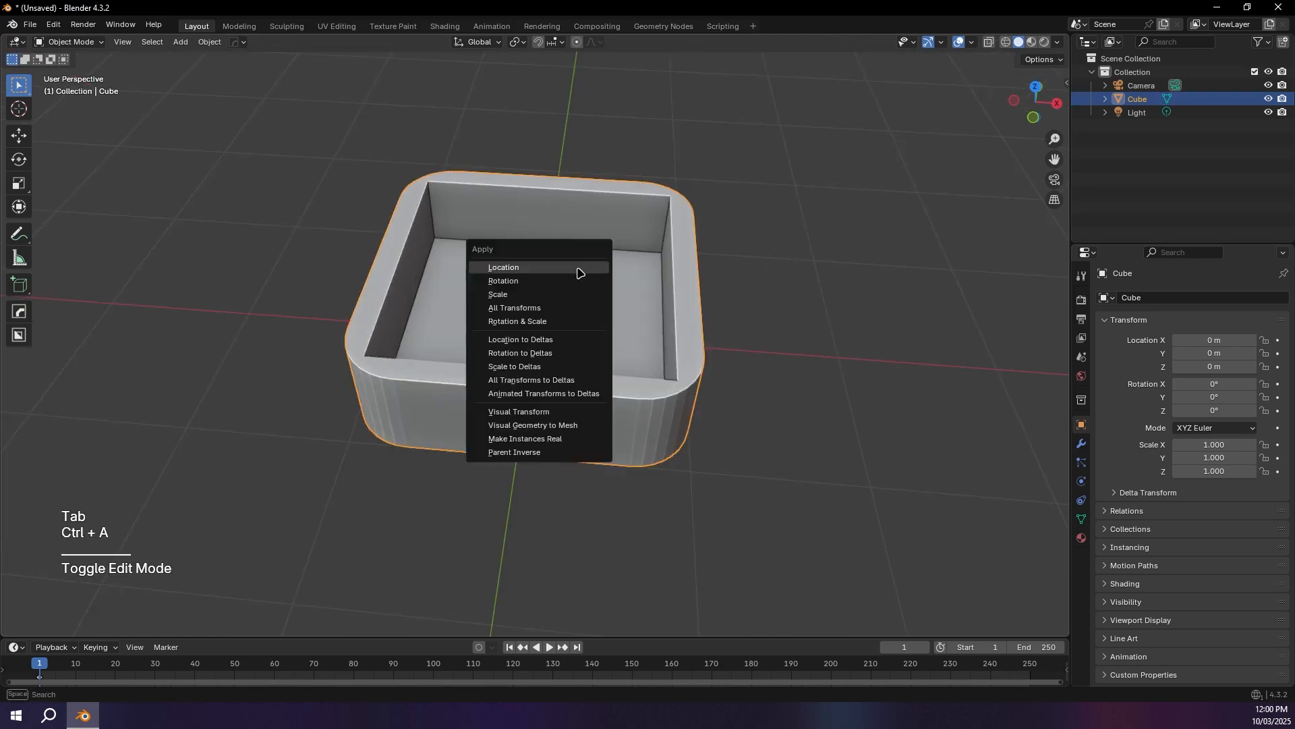
pyautogui.click(513, 298)
pyautogui.press('Tab')
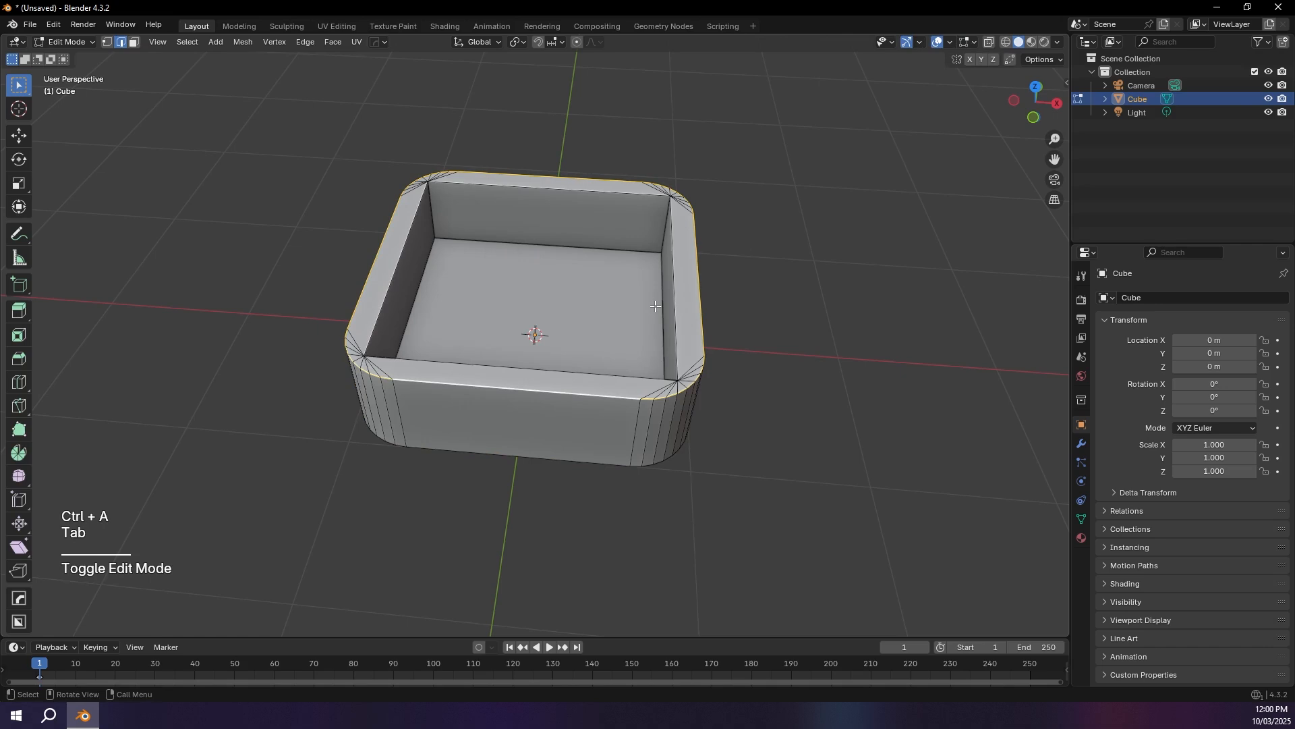
# Step: Try to bevel the tray's outer top edge loop with 8 segments and an offset of about 0.06 m
pyautogui.hotkey('ctrl', 'b')
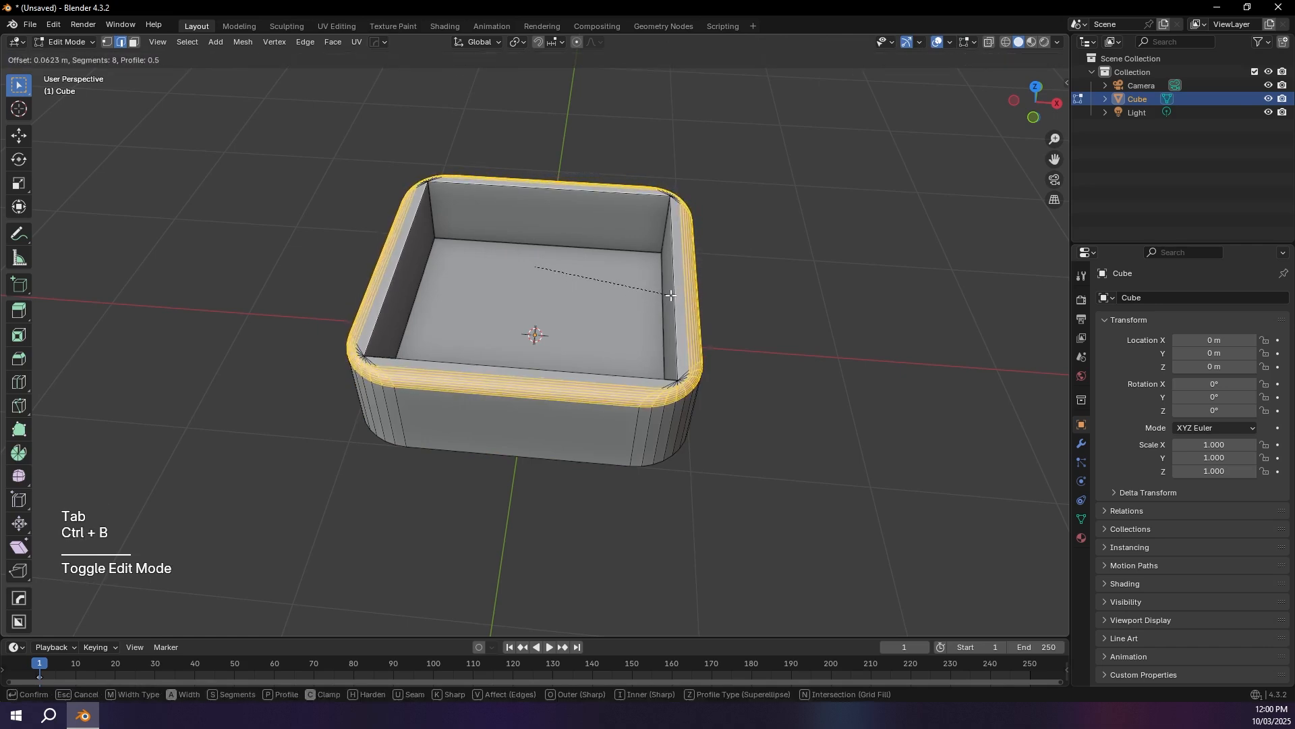
pyautogui.click(678, 287)
pyautogui.press('Tab')
# Step: Bevel the edge loop around the tray's underside by a small offset and return to Object Mode
pyautogui.moveTo(679, 266); pyautogui.dragTo(647, 250, button='middle')
pyautogui.press('Tab')
pyautogui.keyDown('alt'); pyautogui.click(665, 259); pyautogui.keyUp('alt')
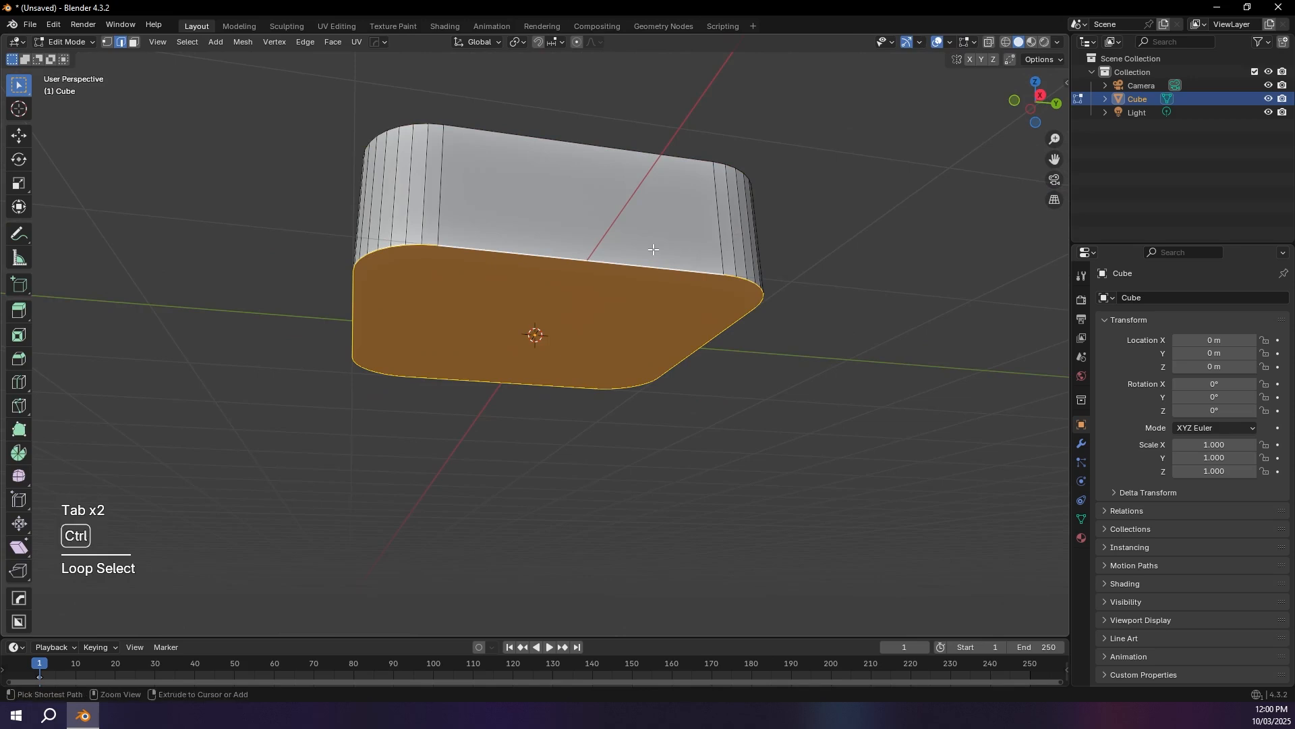
pyautogui.hotkey('ctrl', 'b')
pyautogui.click(695, 243)
pyautogui.press('Tab')
# Step: Bevel the edge loop around the tray's outer top rim by a small offset and return to Object Mode
pyautogui.moveTo(695, 243); pyautogui.dragTo(718, 350, button='middle')
pyautogui.press('Tab')
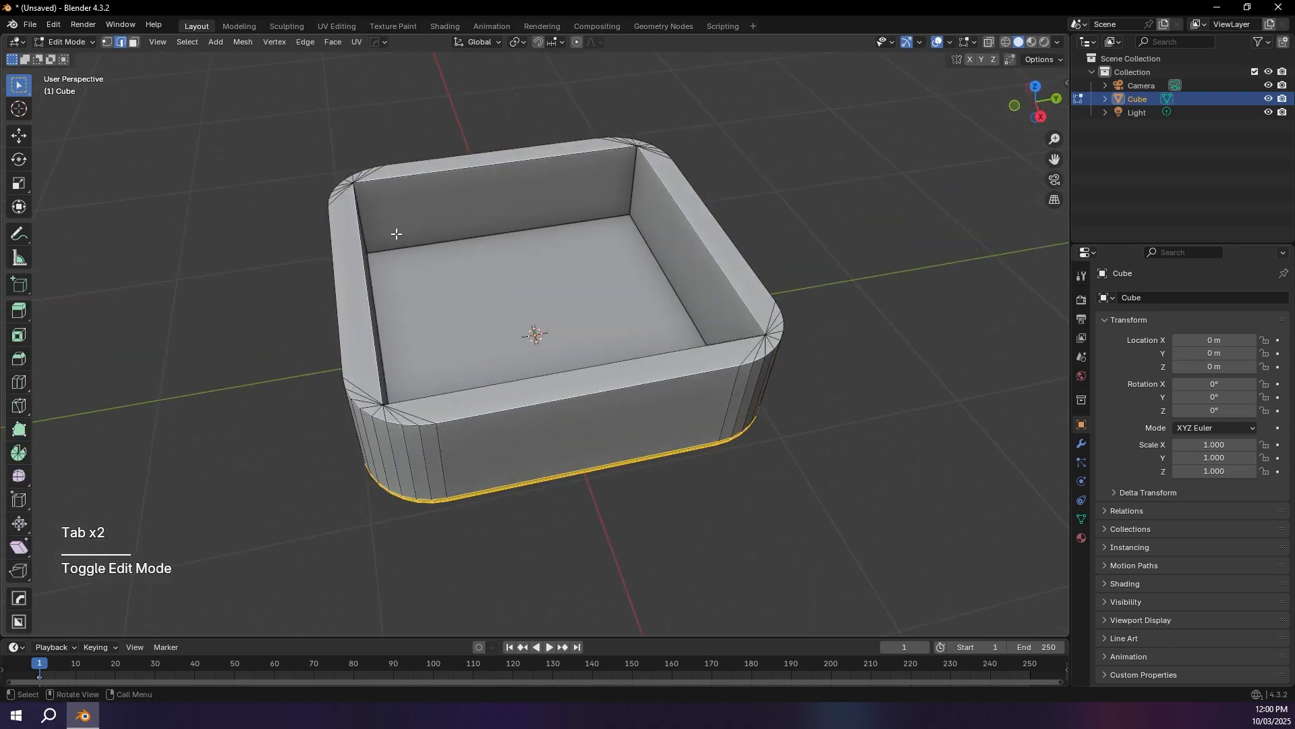
pyautogui.keyDown('alt'); pyautogui.click(461, 309); pyautogui.keyUp('alt')
pyautogui.hotkey('ctrl', 'b')
pyautogui.click(455, 310)
pyautogui.press('Tab')
# Step: Apply Shade Auto Smooth to the tray and rename the object base
pyautogui.moveTo(455, 310); pyautogui.dragTo(513, 354, button='middle')
pyautogui.rightClick(527, 311)
pyautogui.click(532, 332)
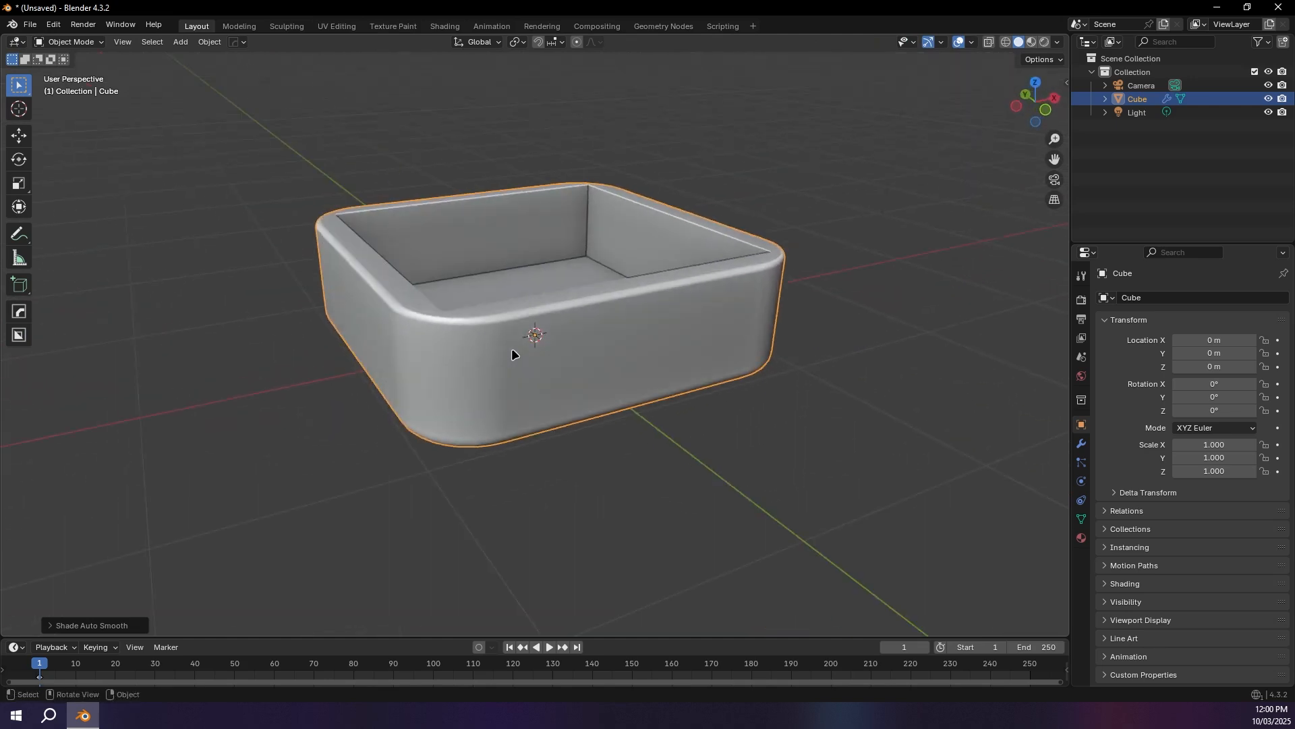
pyautogui.press('F2')
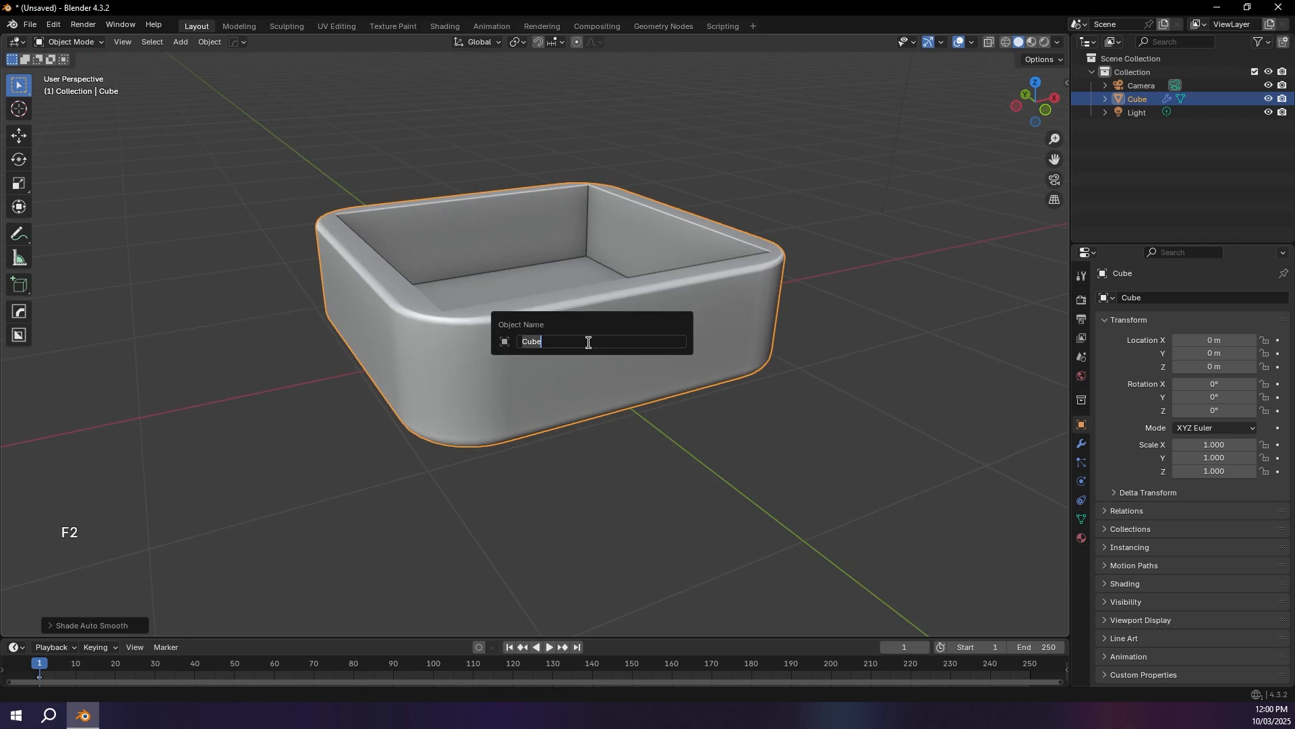
pyautogui.write('base')
pyautogui.press('Return')
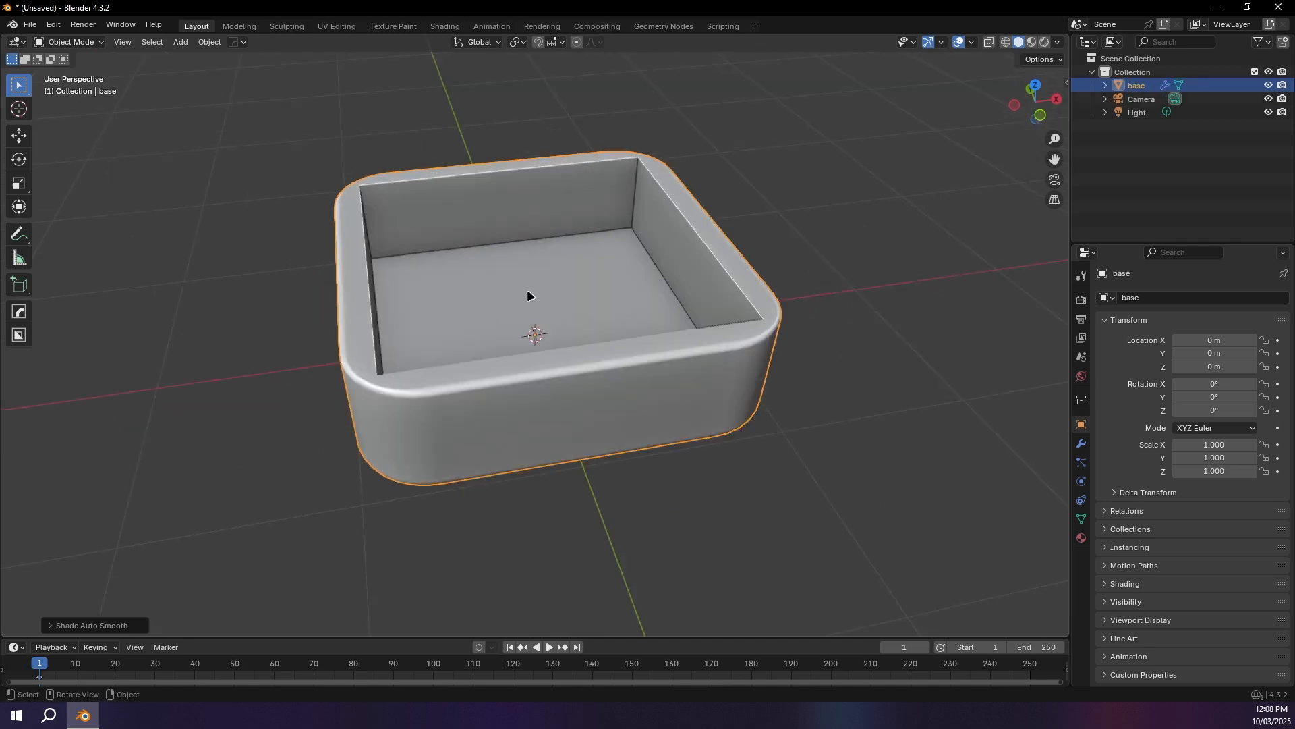
# Step: Add a new mesh cube at the origin and isolate it in local view
pyautogui.click(274, 298)
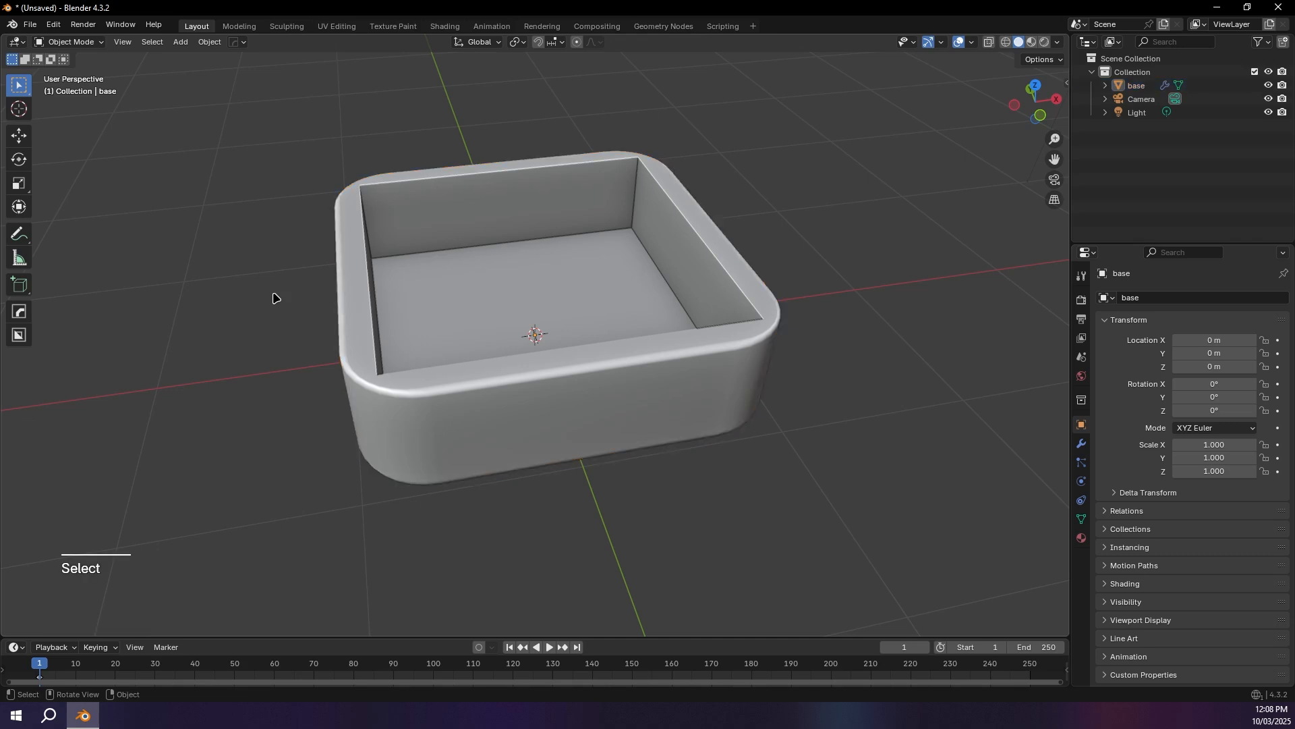
pyautogui.hotkey('shift', 'a')
pyautogui.moveTo(223, 312)
pyautogui.click(350, 328)
pyautogui.moveTo(504, 323)
pyautogui.mouseDown(button='middle')
pyautogui.moveTo(540, 324)
pyautogui.moveTo(497, 292)
pyautogui.moveTo(537, 302)
pyautogui.moveTo(515, 301)
pyautogui.mouseUp(button='middle')
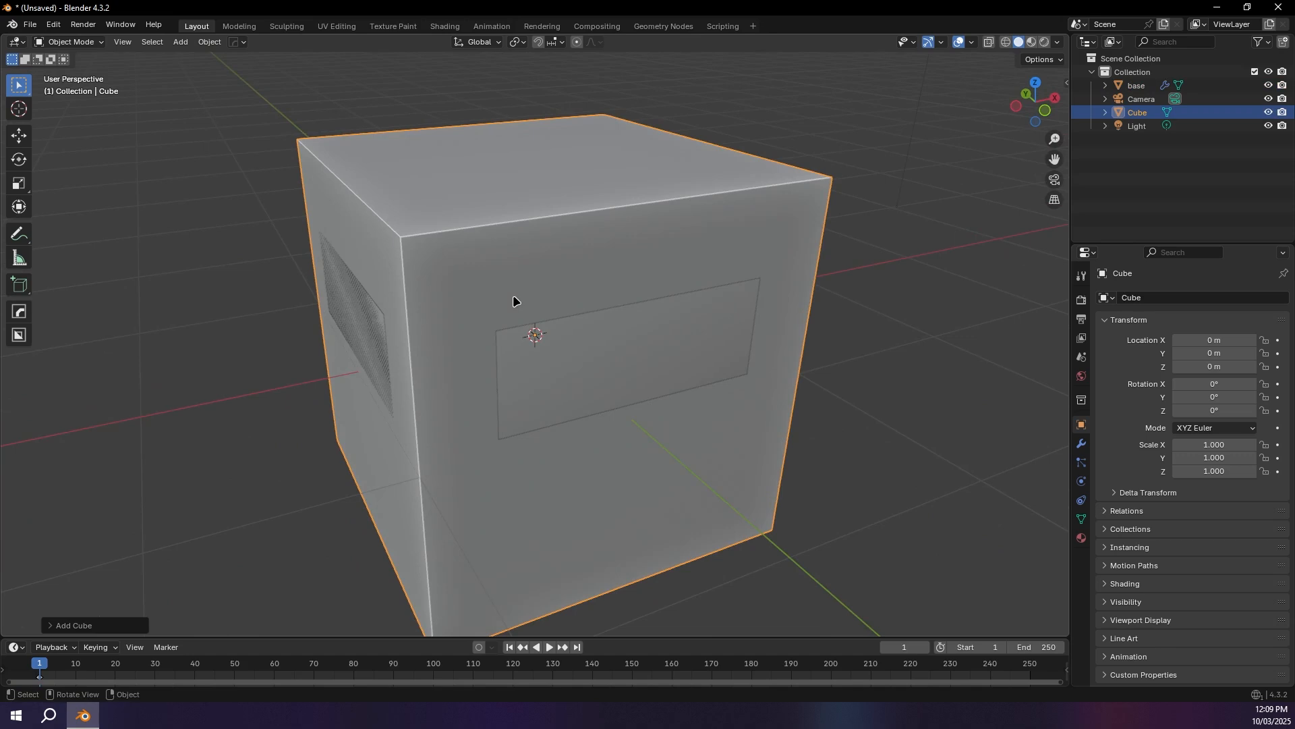
pyautogui.press('KP_Divide')
pyautogui.moveTo(387, 291); pyautogui.dragTo(411, 281, button='middle')
pyautogui.scroll(1, 466, 288)
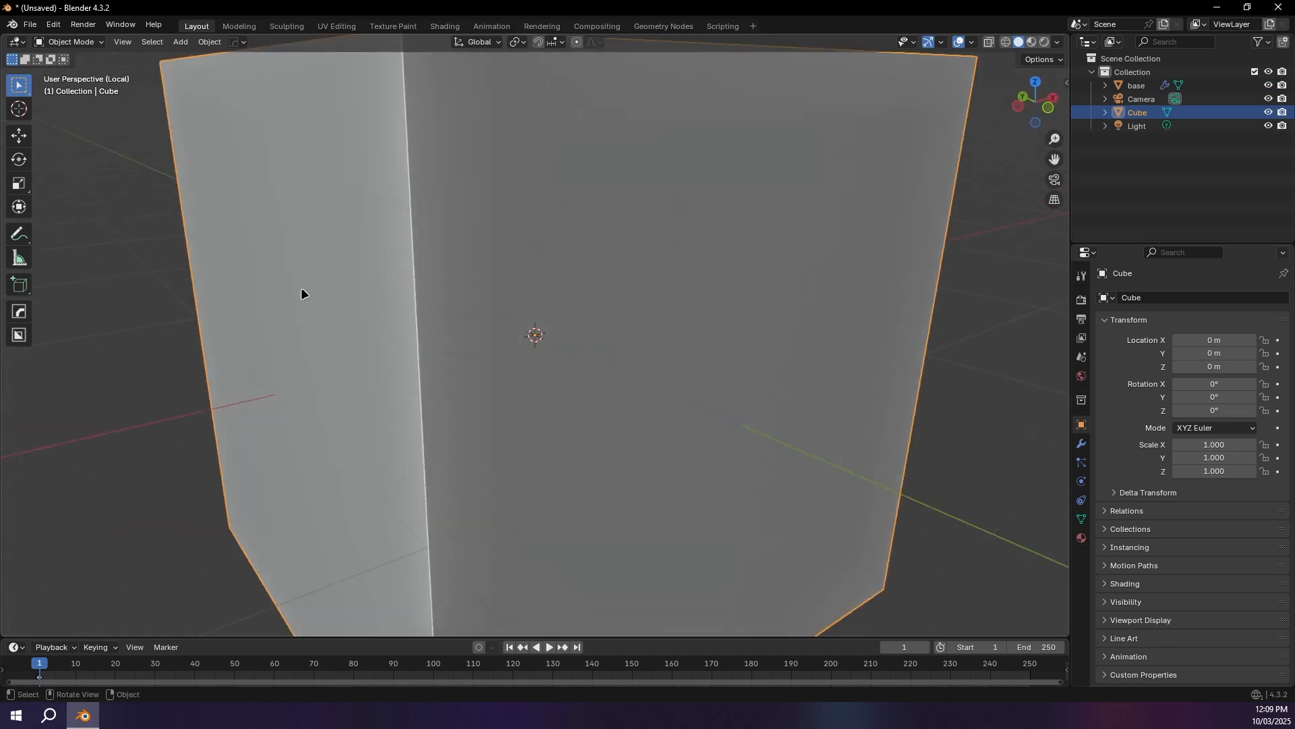
pyautogui.scroll(-2, 352, 293)
pyautogui.moveTo(520, 304); pyautogui.dragTo(593, 321, button='middle')
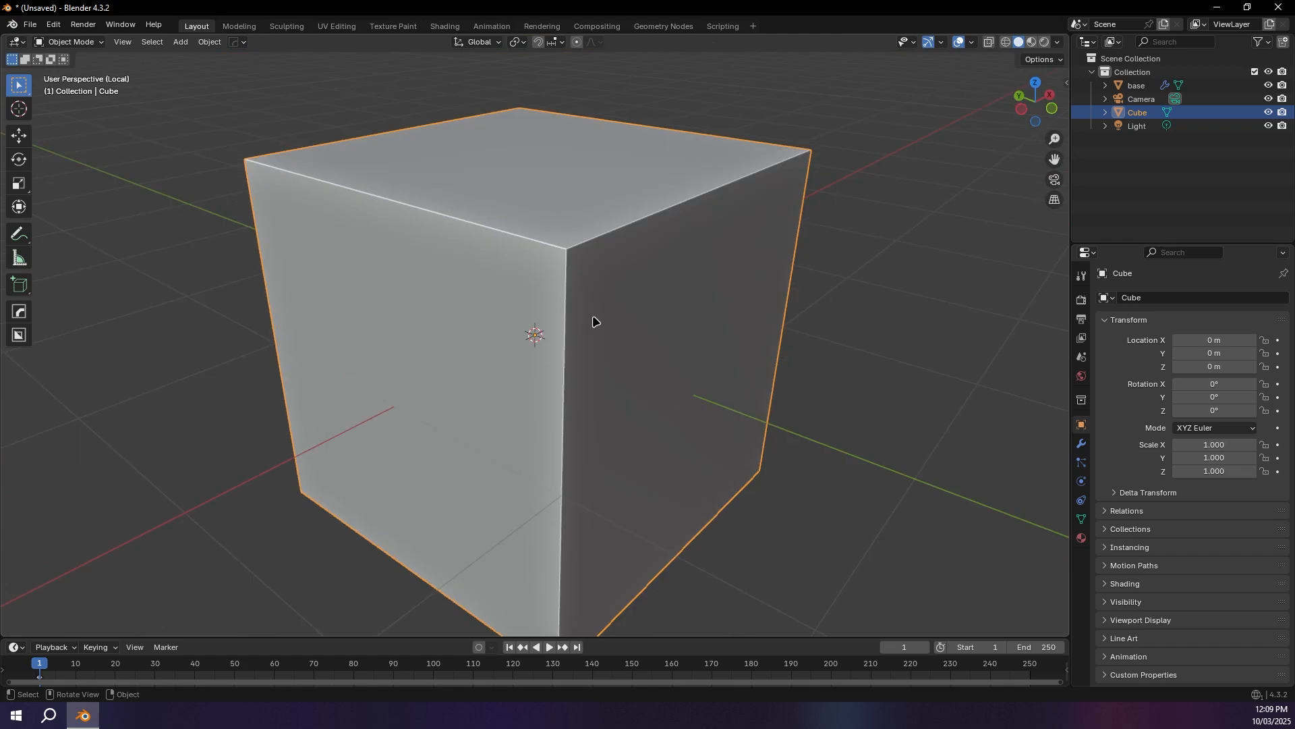
# Step: Scale the new cube's top face down to about 0.88 to taper it, and return to Object Mode
pyautogui.press('Tab')
pyautogui.click(545, 151)
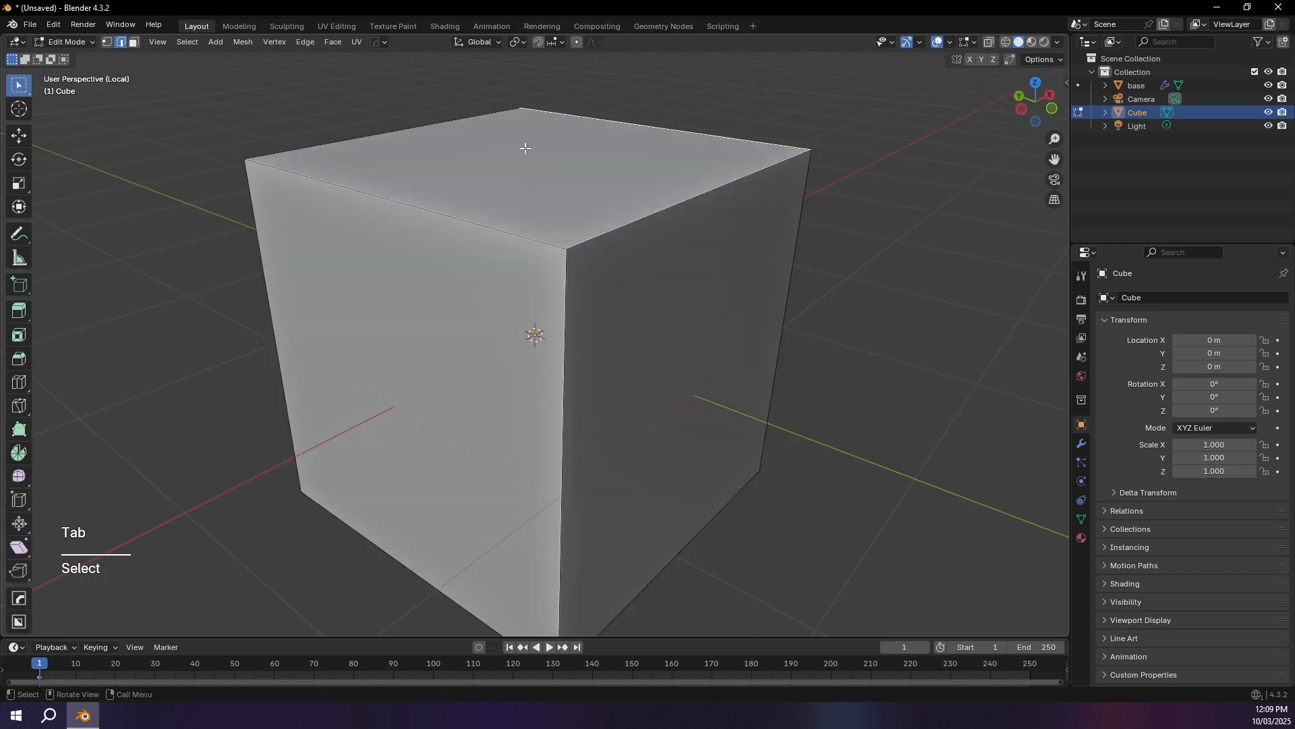
pyautogui.click(133, 43)
pyautogui.click(474, 168)
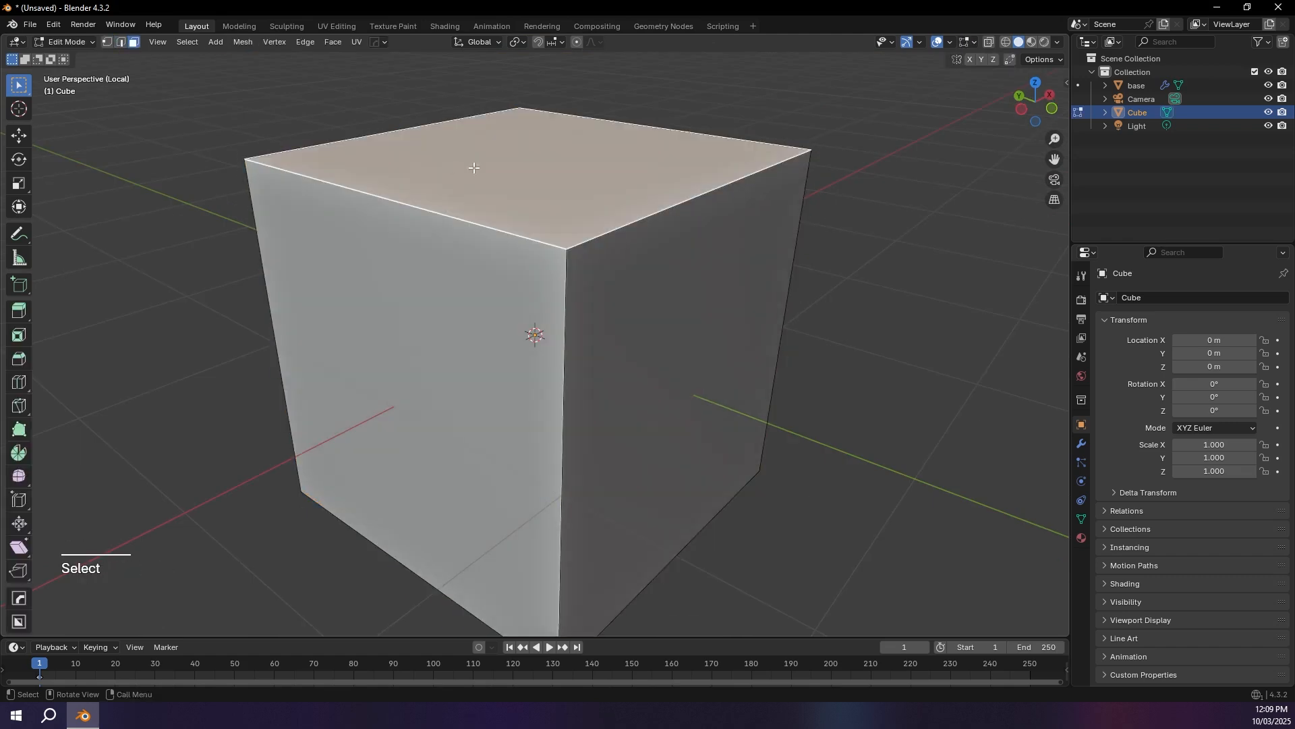
pyautogui.press('s')
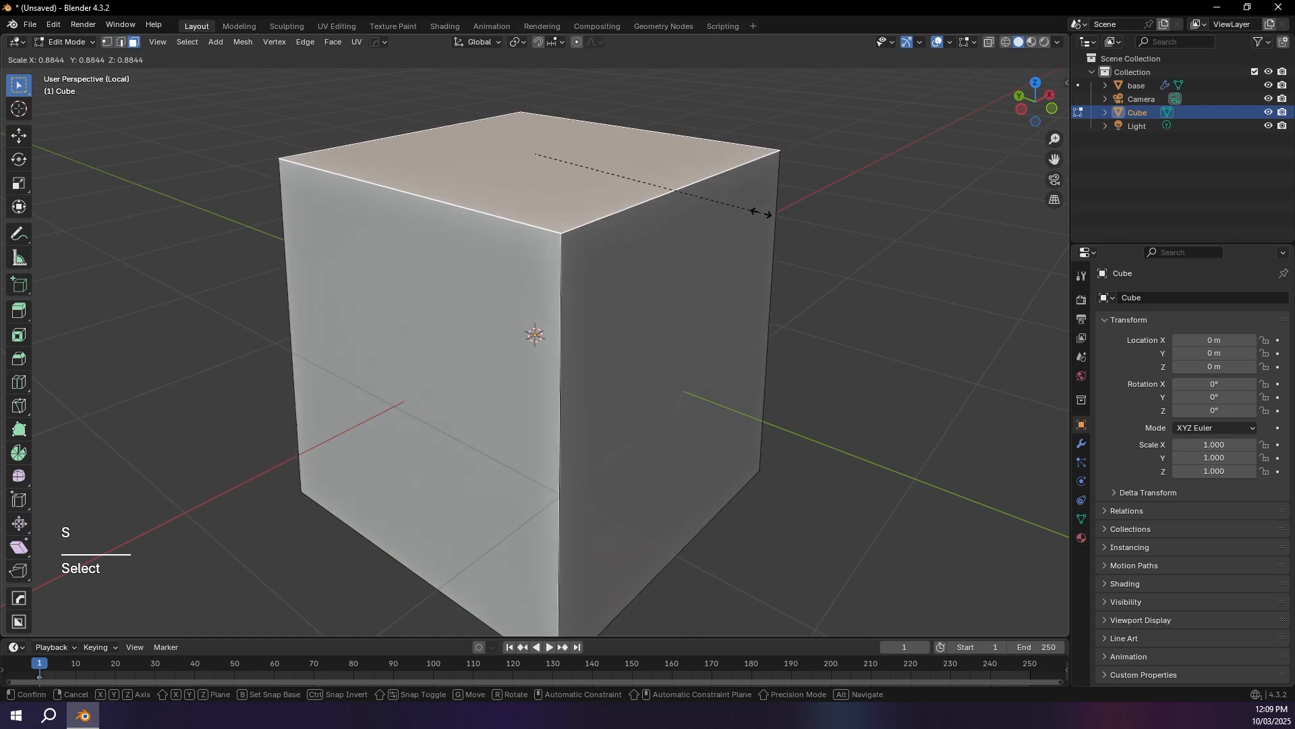
pyautogui.click(761, 216)
pyautogui.press('Tab')
pyautogui.moveTo(761, 215)
pyautogui.mouseDown(button='middle')
pyautogui.moveTo(798, 237)
pyautogui.moveTo(758, 234)
pyautogui.mouseUp(button='middle')
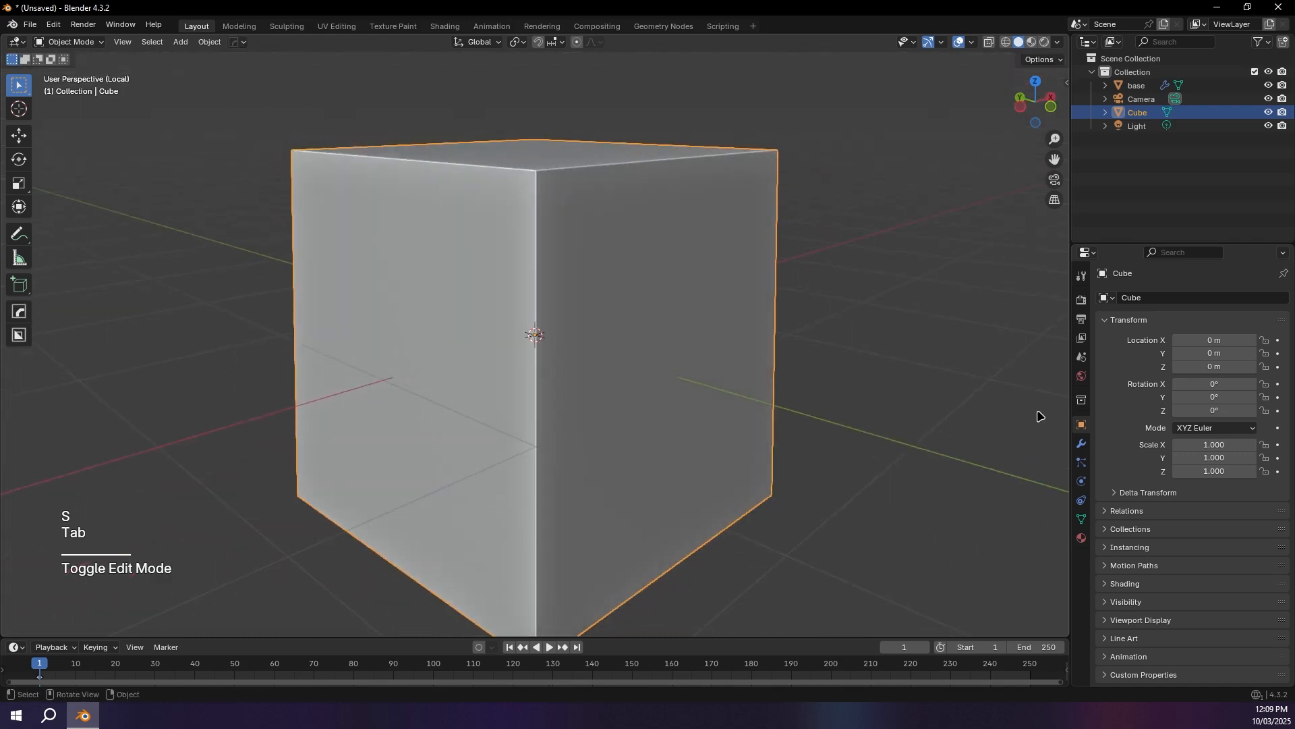
# Step: Add a Bevel modifier to the cube, apply the cube's scale, and set the bevel to 0.155 m with 7 segments
pyautogui.click(1082, 444)
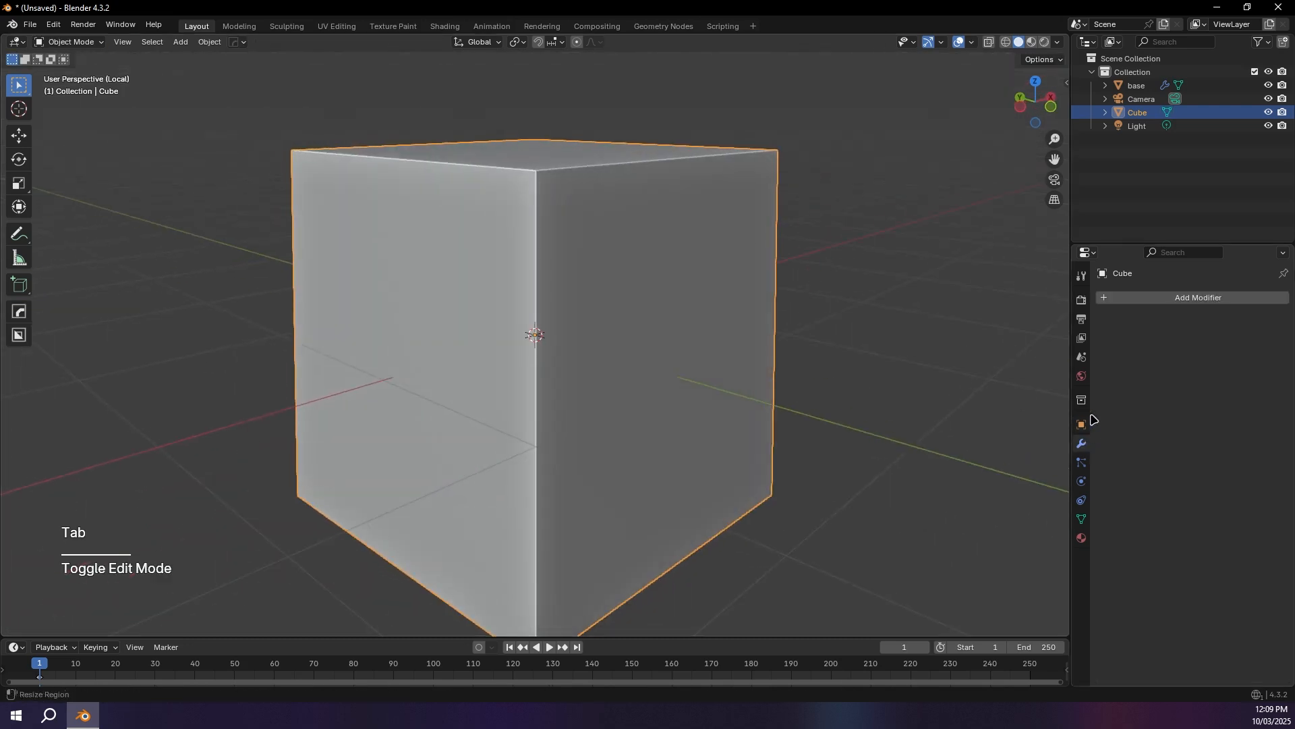
pyautogui.click(1132, 297)
pyautogui.write('be')
pyautogui.press('Return')
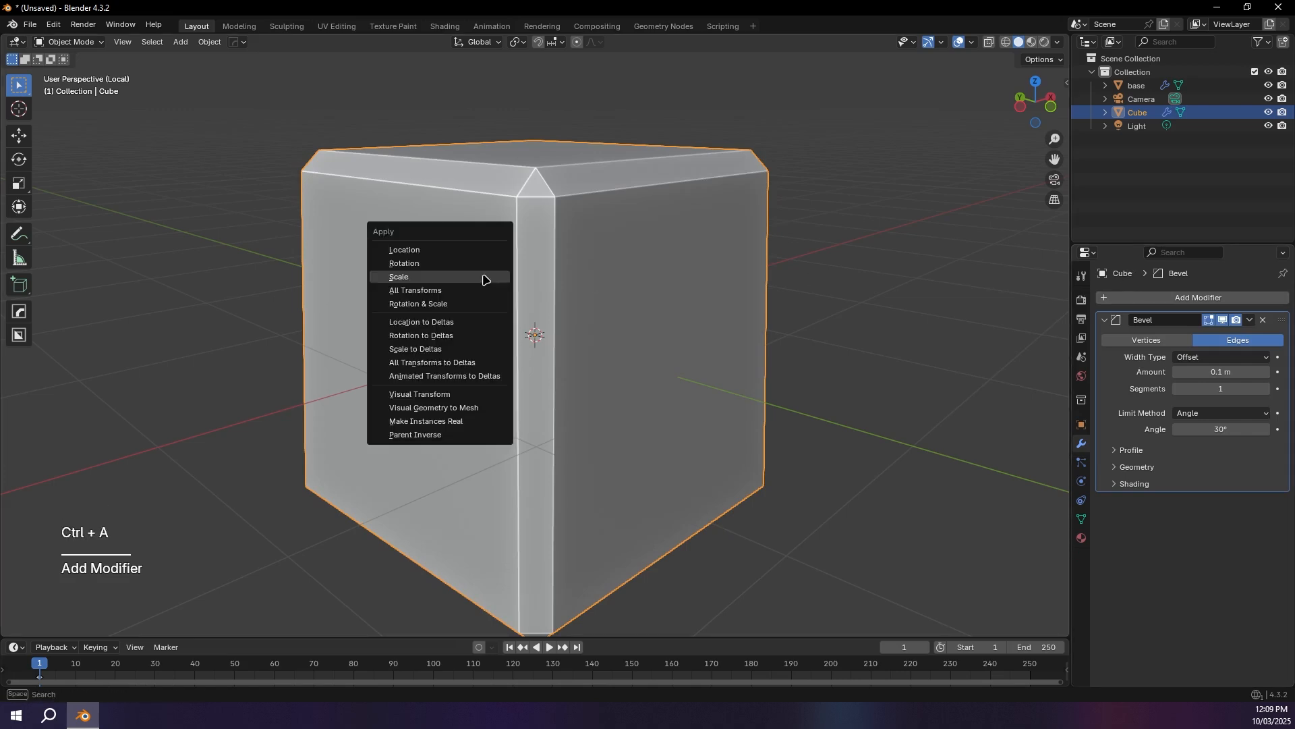
pyautogui.click(486, 277)
pyautogui.keyDown('shift'); pyautogui.moveTo(1221, 372); pyautogui.dragTo(1276, 389); pyautogui.keyUp('shift')
# Step: Apply Shade Auto Smooth to the cube and increase its bevel amount to 0.189 m
pyautogui.rightClick(426, 338)
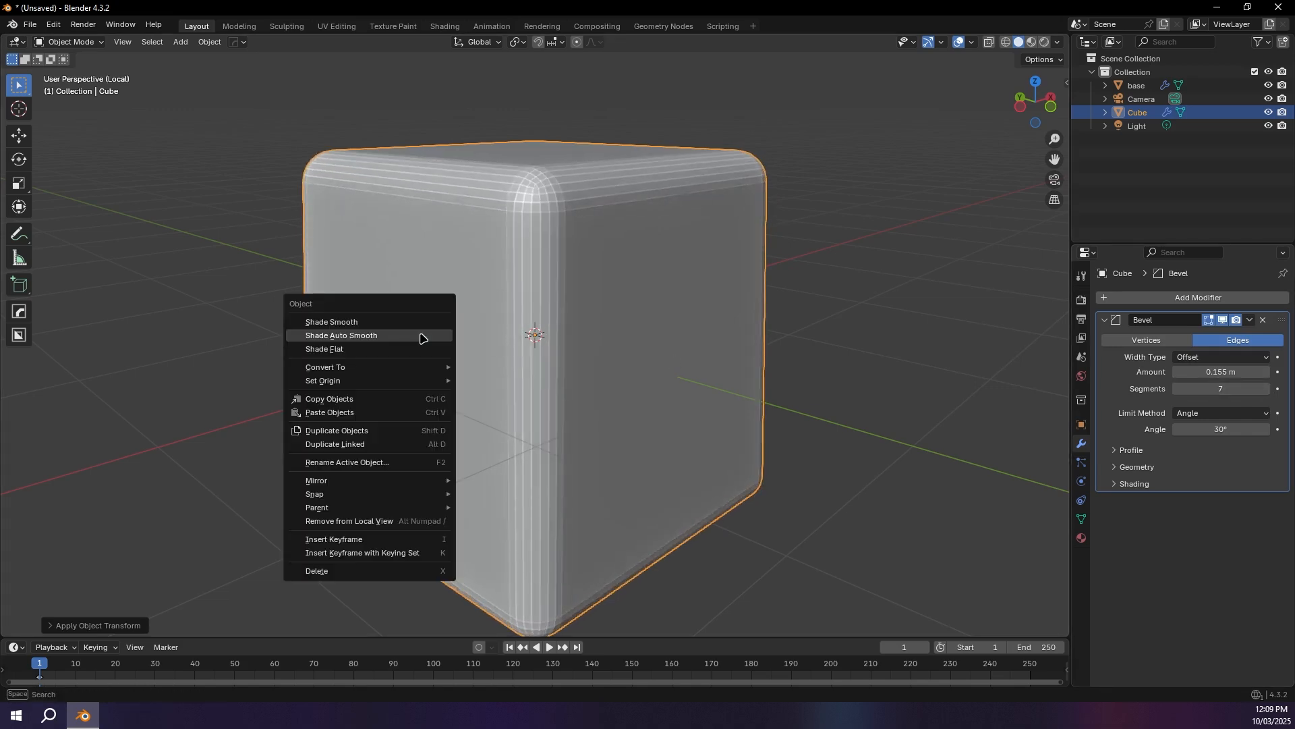
pyautogui.click(402, 335)
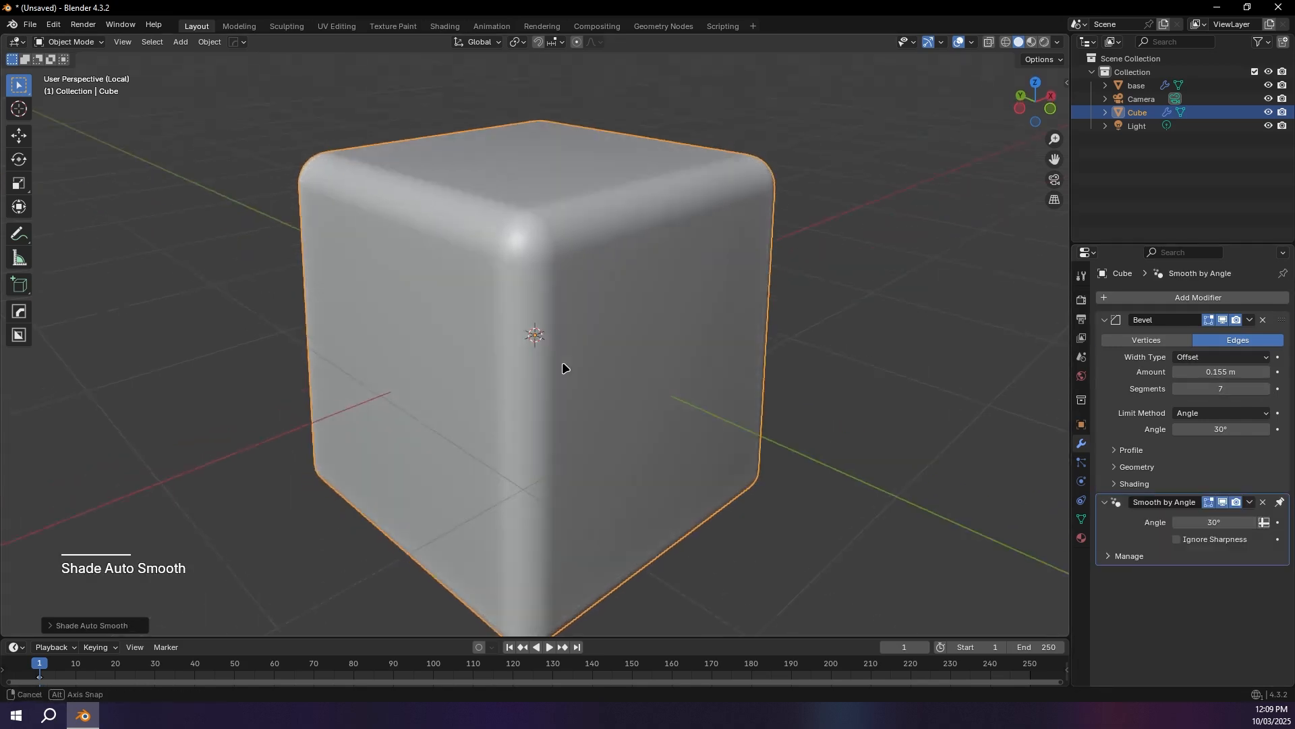
pyautogui.scroll(-5, 560, 348)
pyautogui.moveTo(1208, 372)
pyautogui.keyDown('shift'); pyautogui.mouseDown()
pyautogui.moveTo(1266, 372)
pyautogui.moveTo(1212, 372)
pyautogui.mouseUp(); pyautogui.keyUp('shift')
pyautogui.moveTo(318, 342); pyautogui.dragTo(325, 343, button='middle')
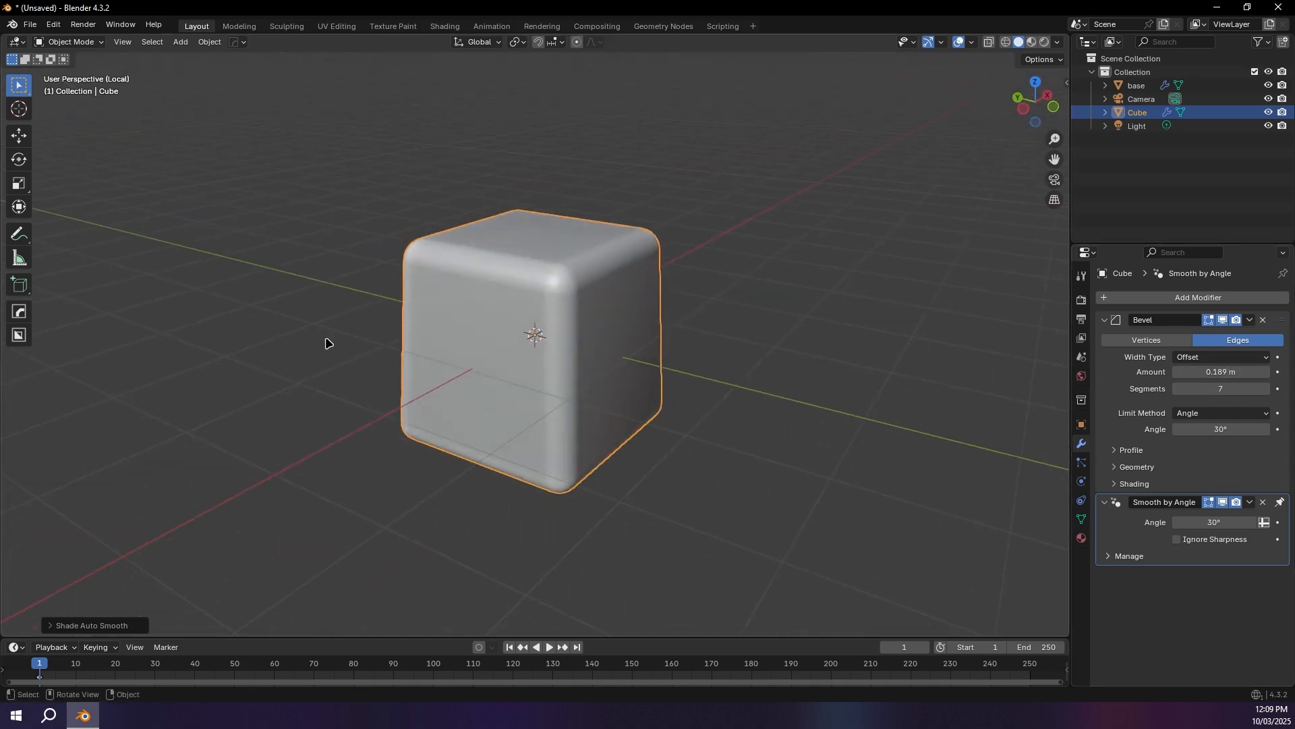
# Step: Exit local view and rename the bevelled cube Key001
pyautogui.press('/')
pyautogui.moveTo(525, 323); pyautogui.dragTo(528, 343, button='middle')
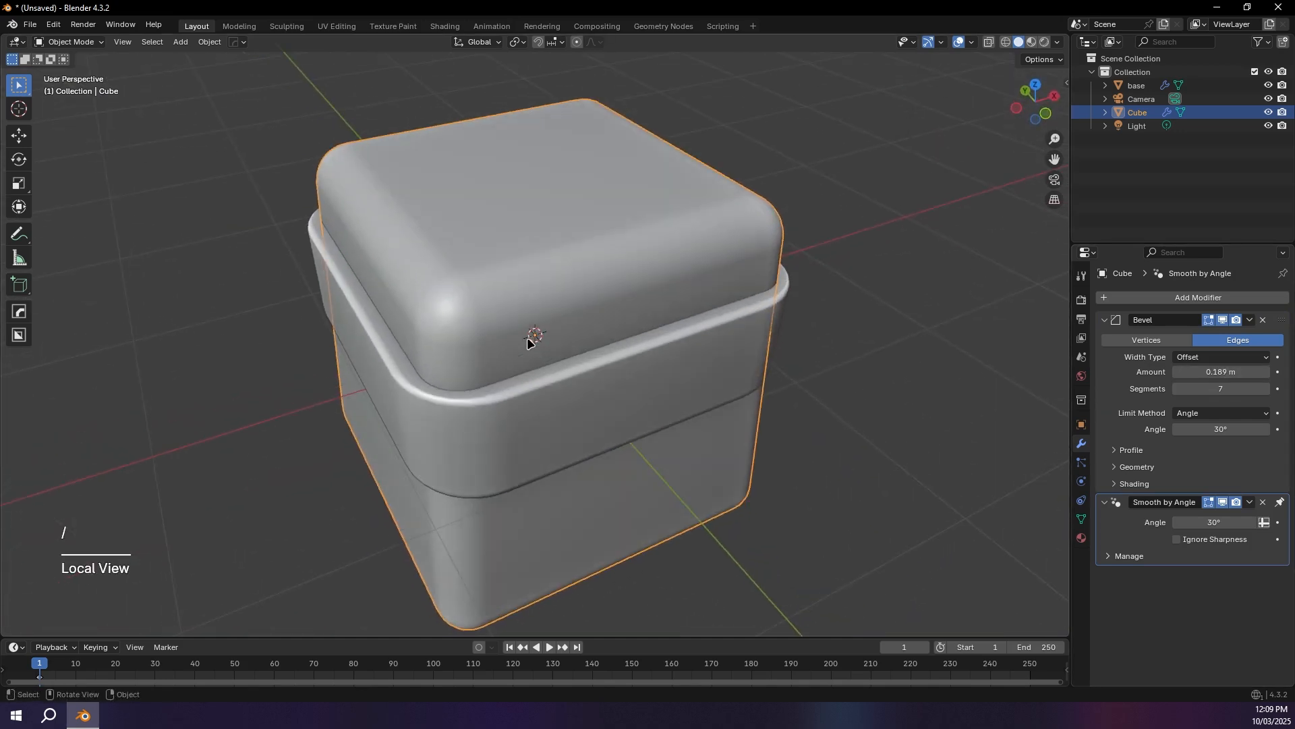
pyautogui.press('F2')
pyautogui.write('Key001')
pyautogui.press('Return')
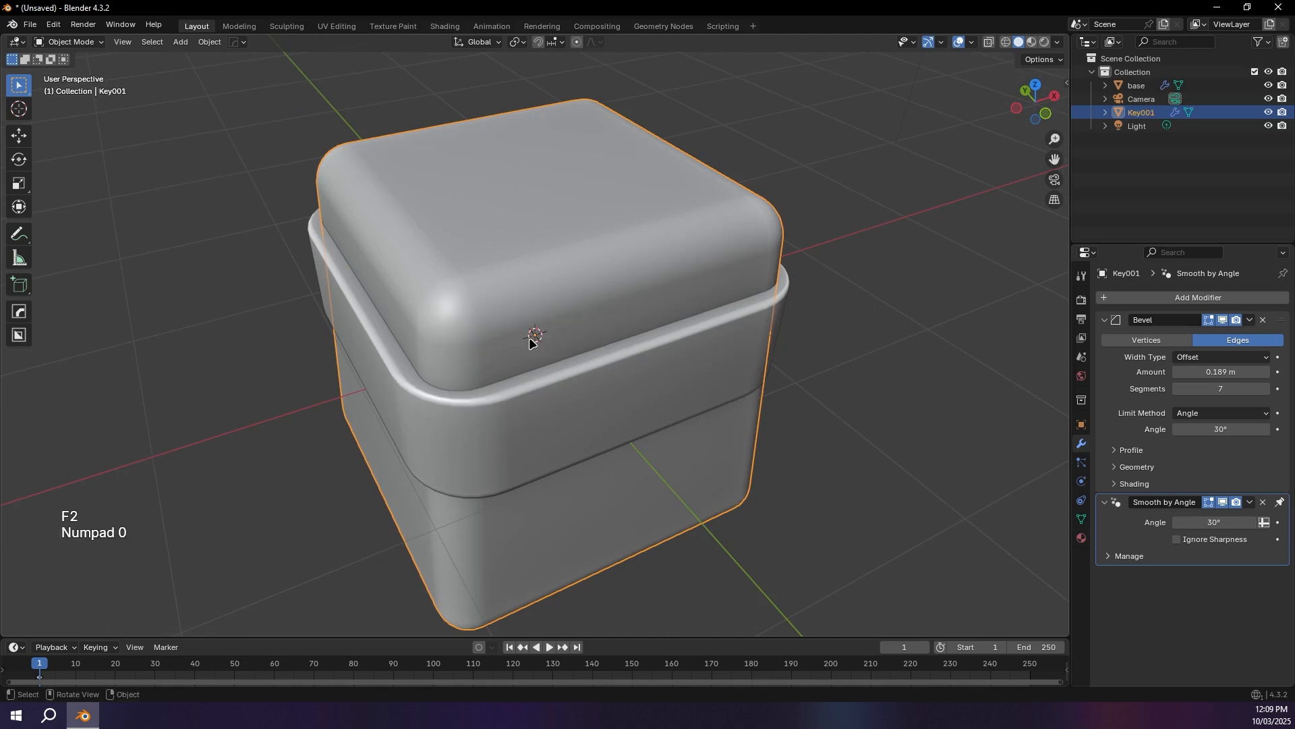
# Step: Scale Key001 down to about a third of the tray's inner width and place it in the upper-left inner corner in top view
pyautogui.press('s')
pyautogui.click(621, 217)
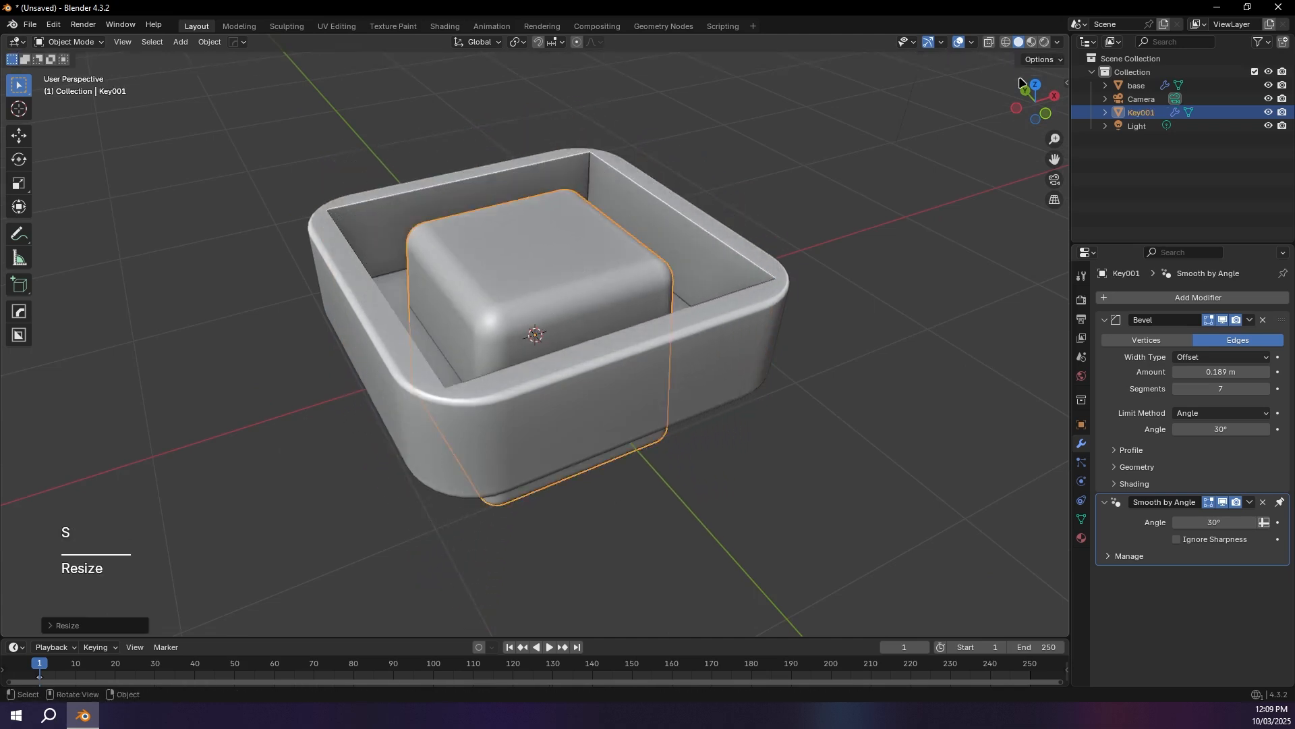
pyautogui.click(1037, 83)
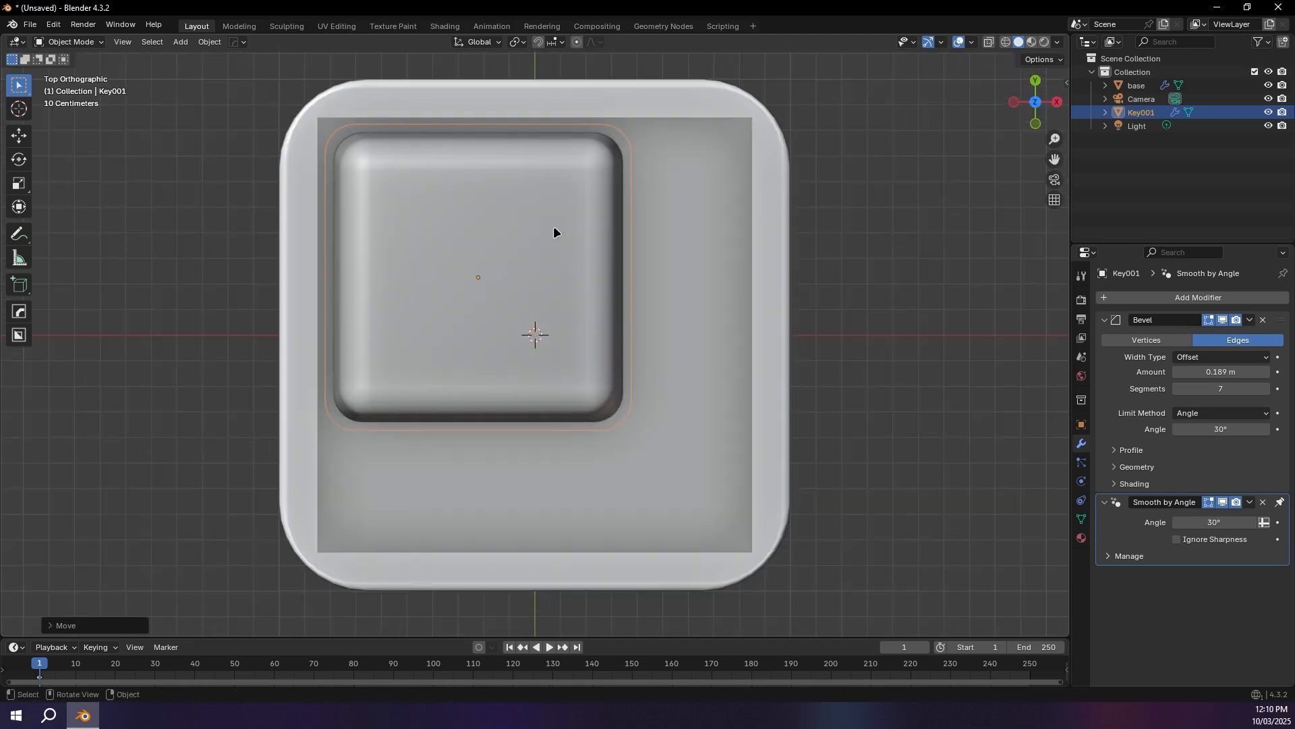
pyautogui.press('s')
pyautogui.click(586, 229)
pyautogui.press('g')
pyautogui.click(509, 152)
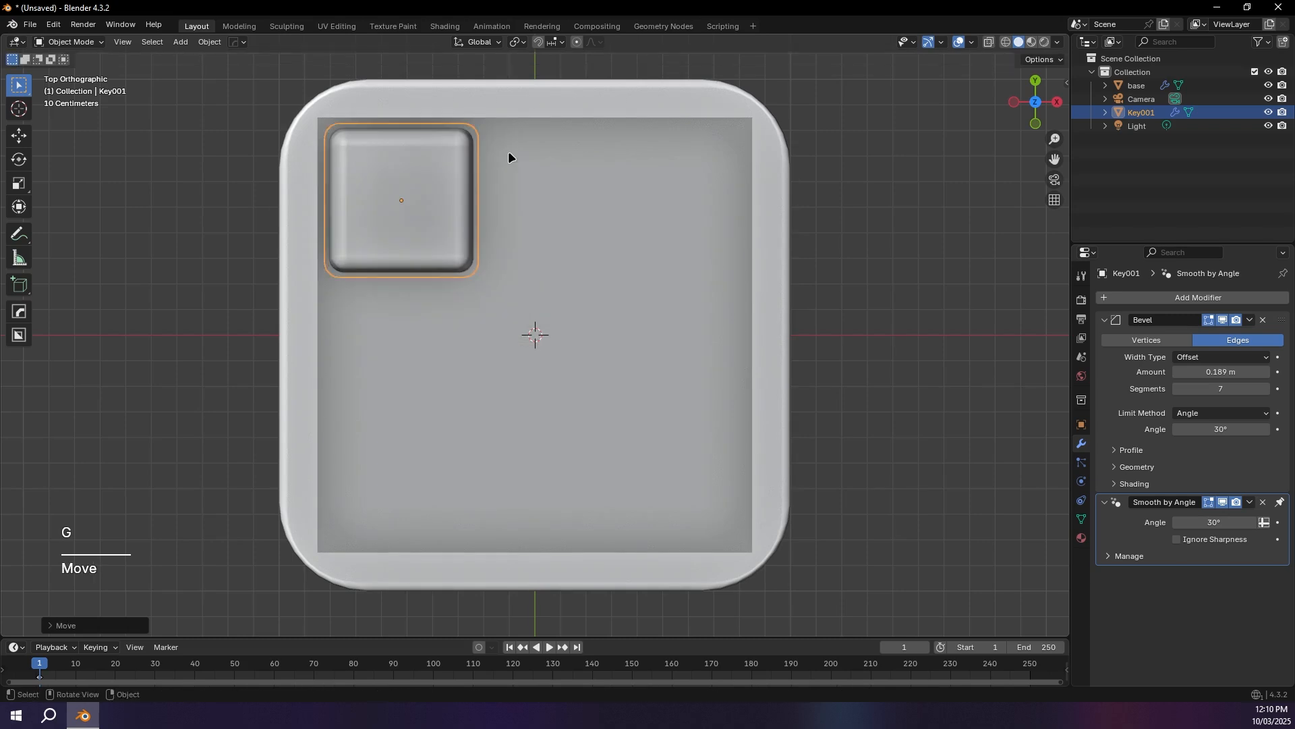
# Step: Add an Array modifier to Key001, placed after the Bevel, with a count of 3
pyautogui.click(1160, 297)
pyautogui.write('arr')
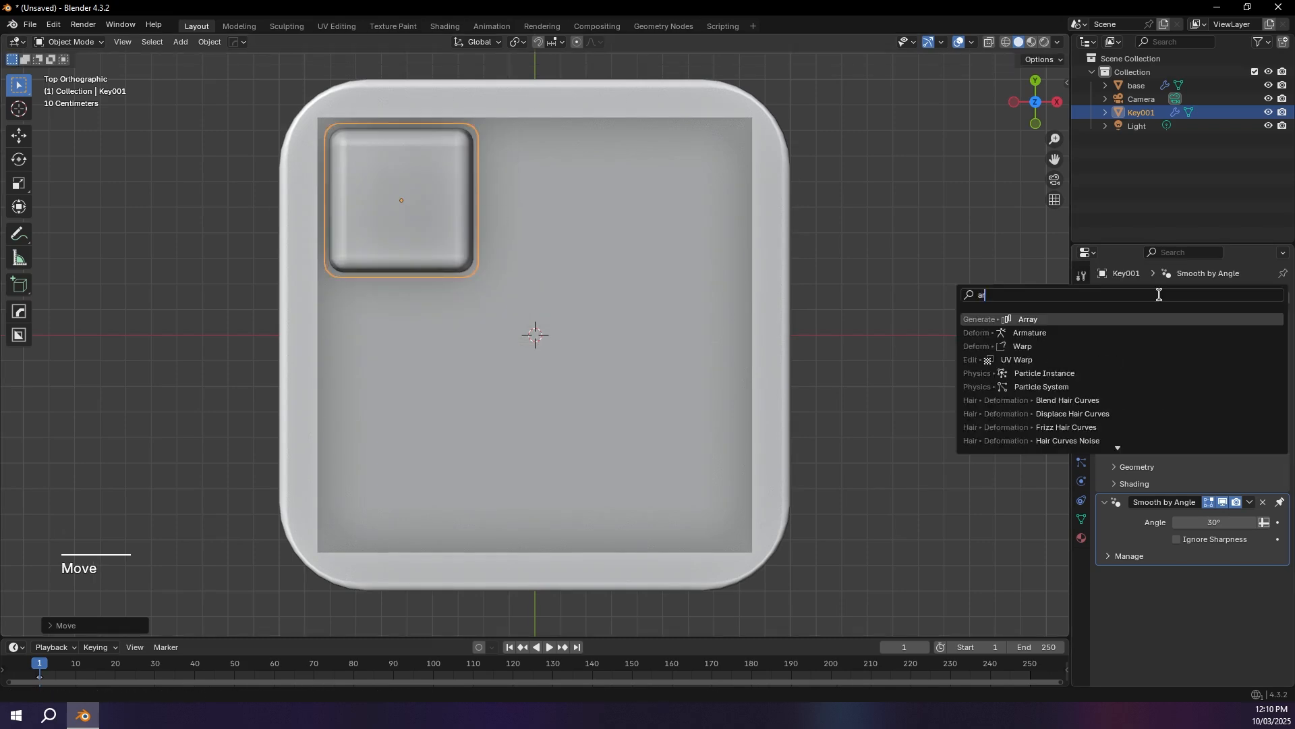
pyautogui.click(1130, 319)
pyautogui.click(1105, 320)
pyautogui.doubleClick(1236, 377)
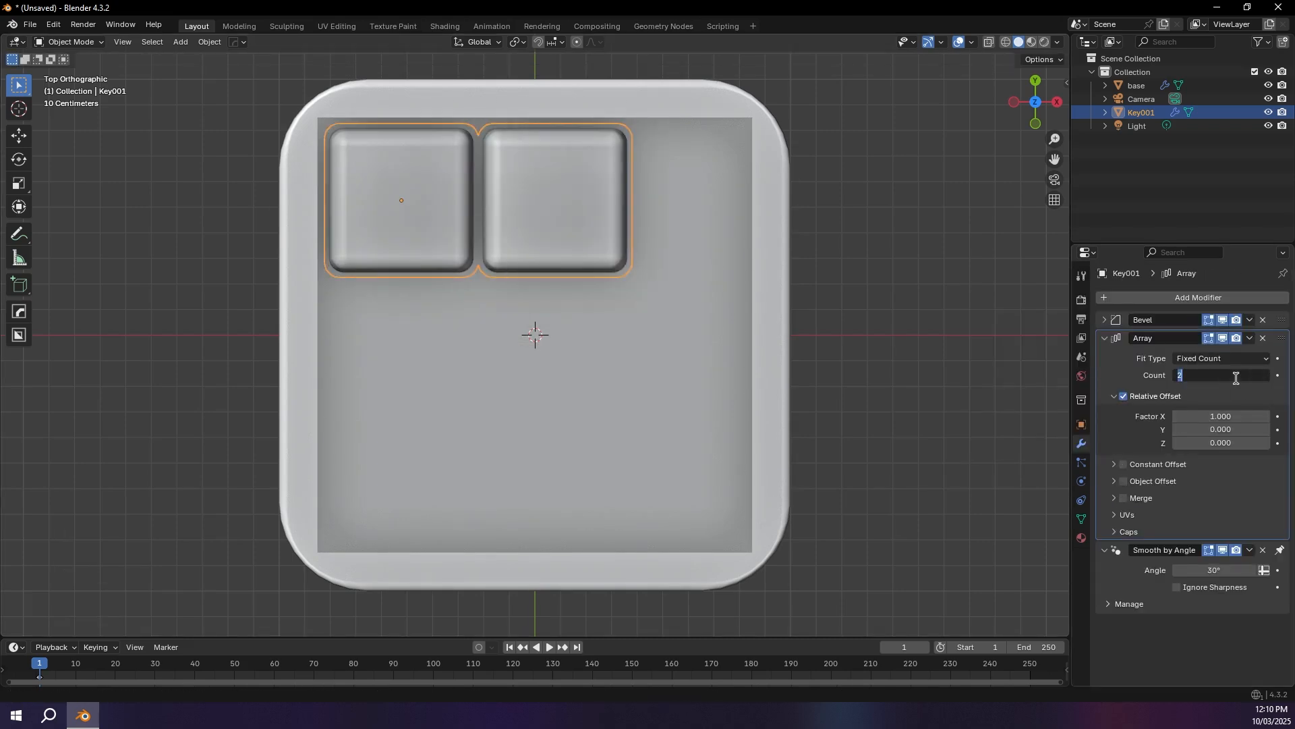
pyautogui.write('3')
pyautogui.press('Return')
# Step: Scale and reposition the row of three keys to fit the tray's inner width along its upper inner wall
pyautogui.press('s')
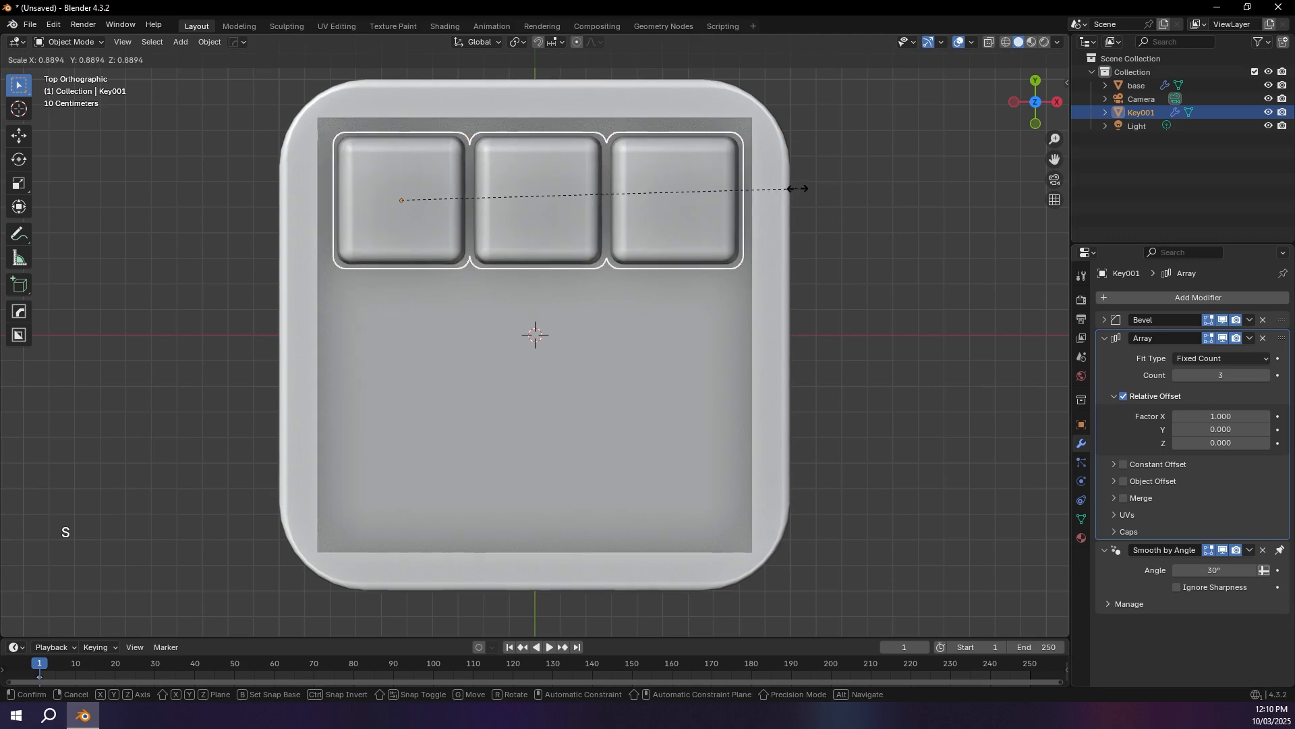
pyautogui.click(798, 186)
pyautogui.press('g')
pyautogui.click(803, 179)
pyautogui.press('s')
pyautogui.click(804, 180)
pyautogui.press('g')
pyautogui.click(804, 180)
pyautogui.press('s')
pyautogui.click(811, 183)
pyautogui.press('g')
pyautogui.press('x')
pyautogui.click(808, 179)
# Step: Raise the key row along Z so its tops stand slightly above the tray rim, and deselect it
pyautogui.moveTo(717, 284); pyautogui.dragTo(641, 186, button='middle')
pyautogui.press('g')
pyautogui.press('z')
pyautogui.click(729, 211)
pyautogui.click(539, 94)
pyautogui.moveTo(474, 173); pyautogui.dragTo(408, 170, button='middle')
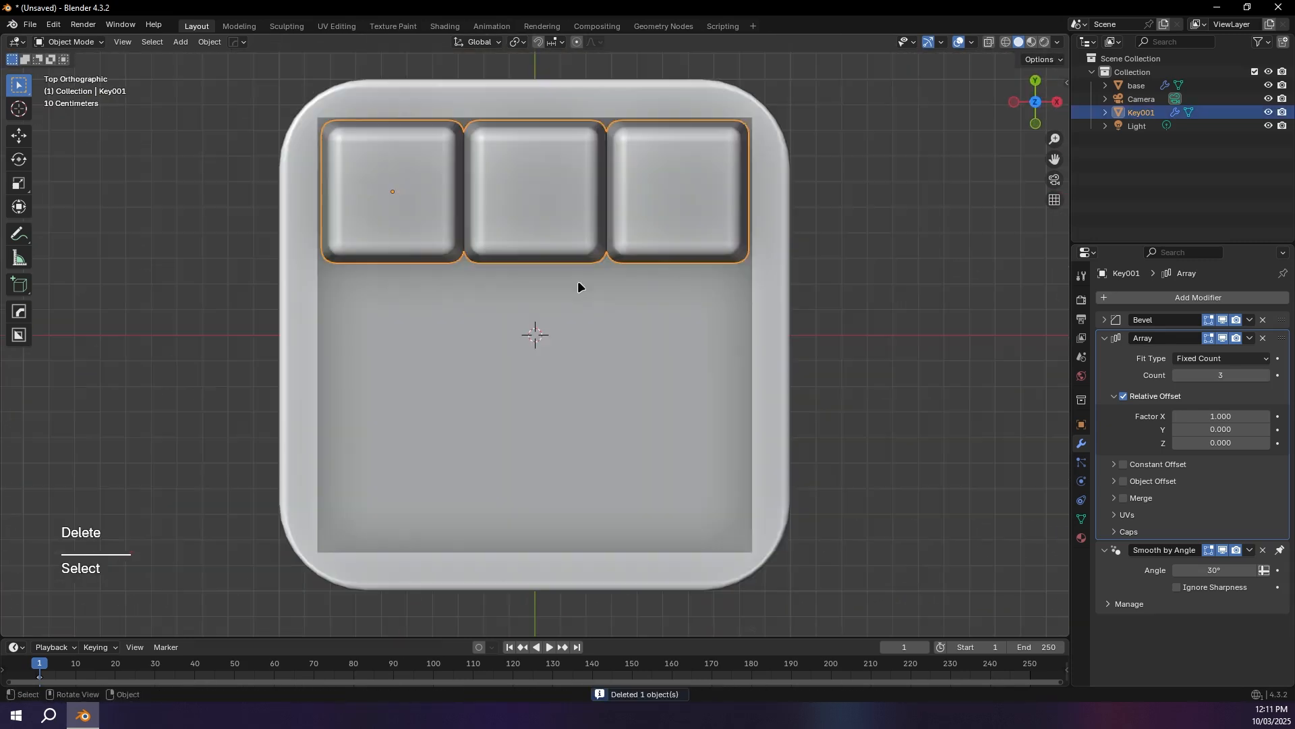
# Step: Add a second Array modifier to Key001 with a relative offset factor of 0 in X and 1 in Y
pyautogui.click(1133, 298)
pyautogui.write('ar')
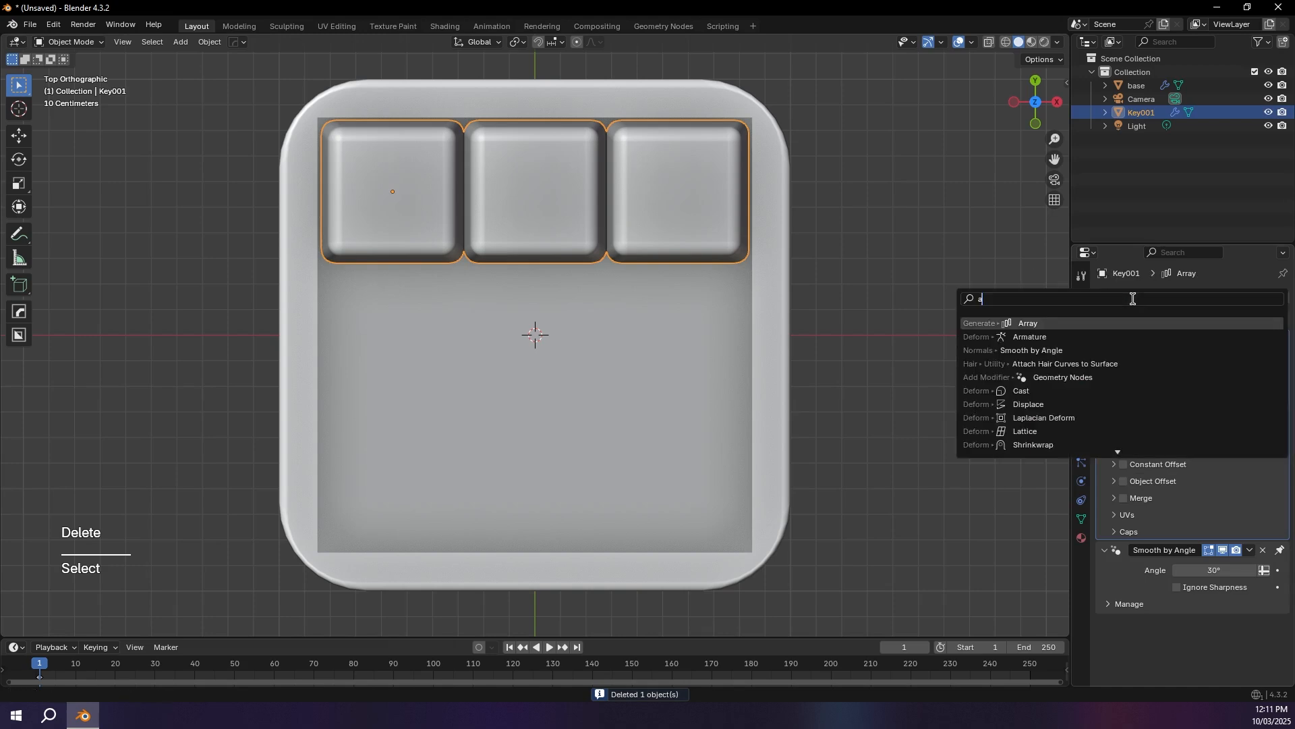
pyautogui.click(1078, 323)
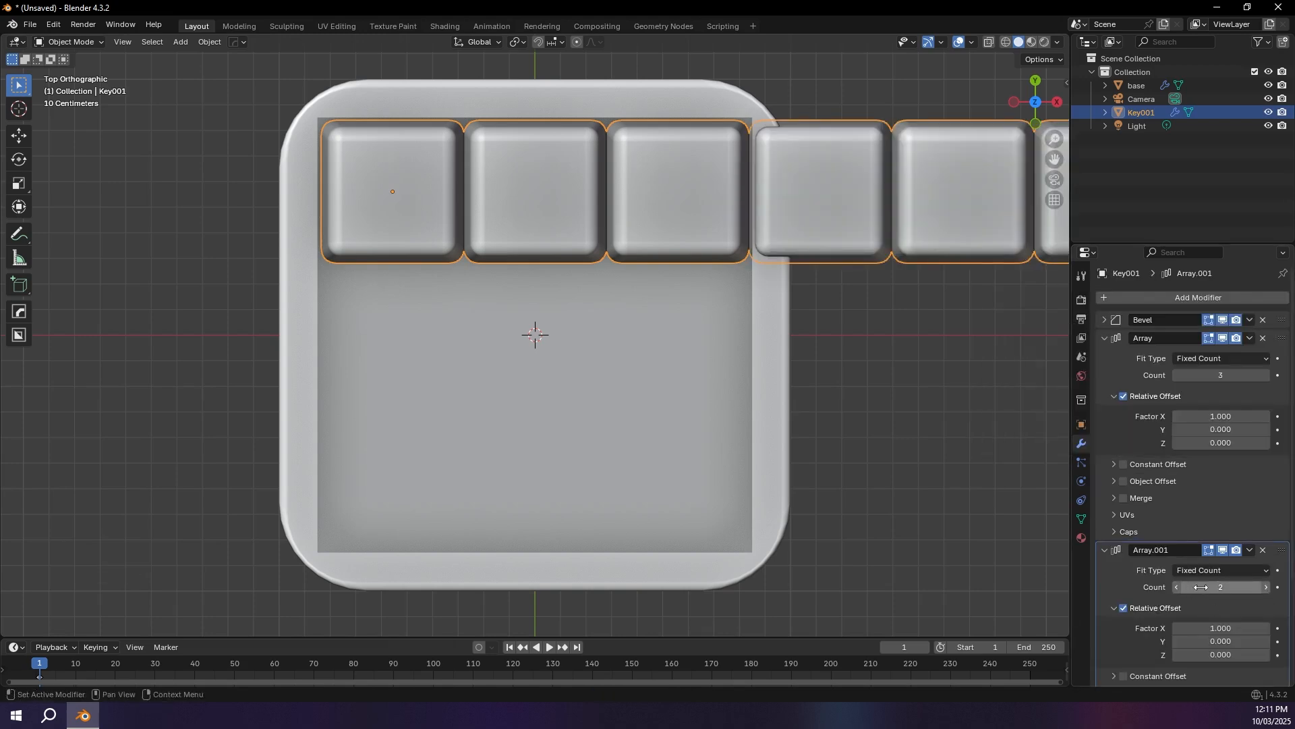
pyautogui.click(1201, 631)
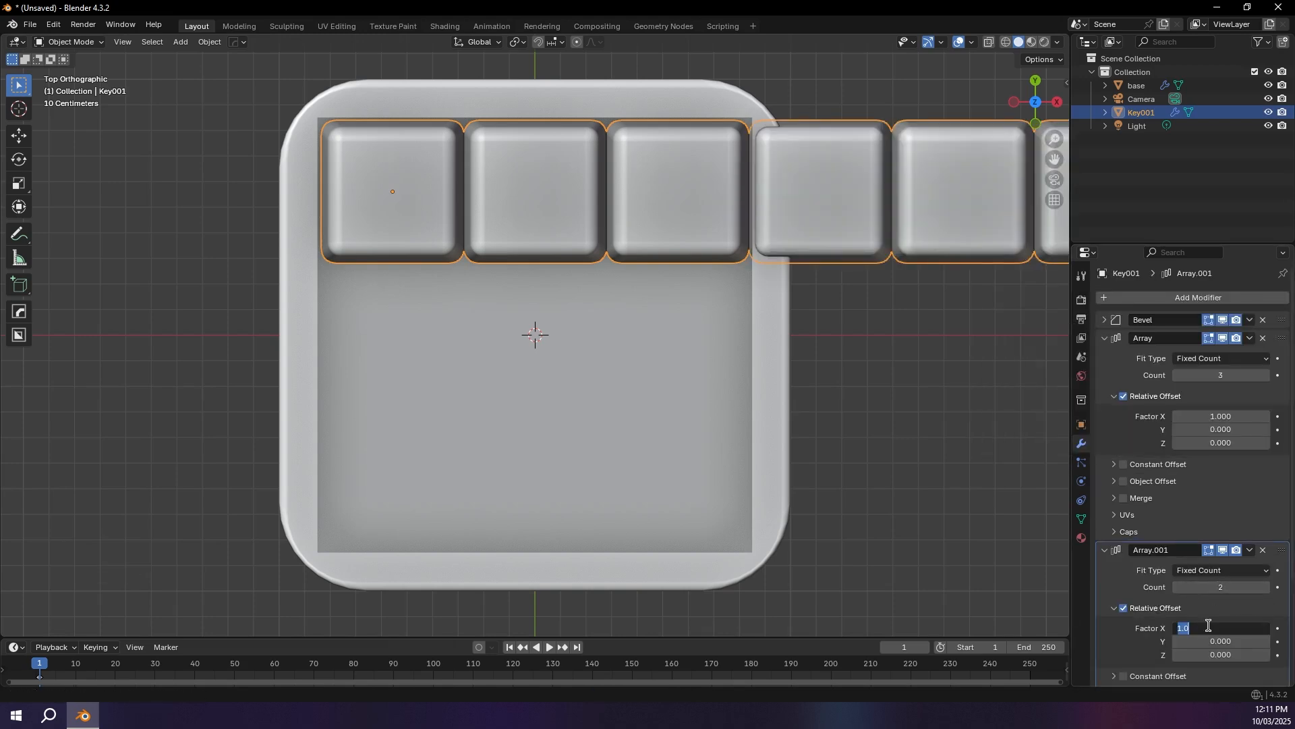
pyautogui.write('0')
pyautogui.press('Tab')
pyautogui.write('1')
pyautogui.press('Return')
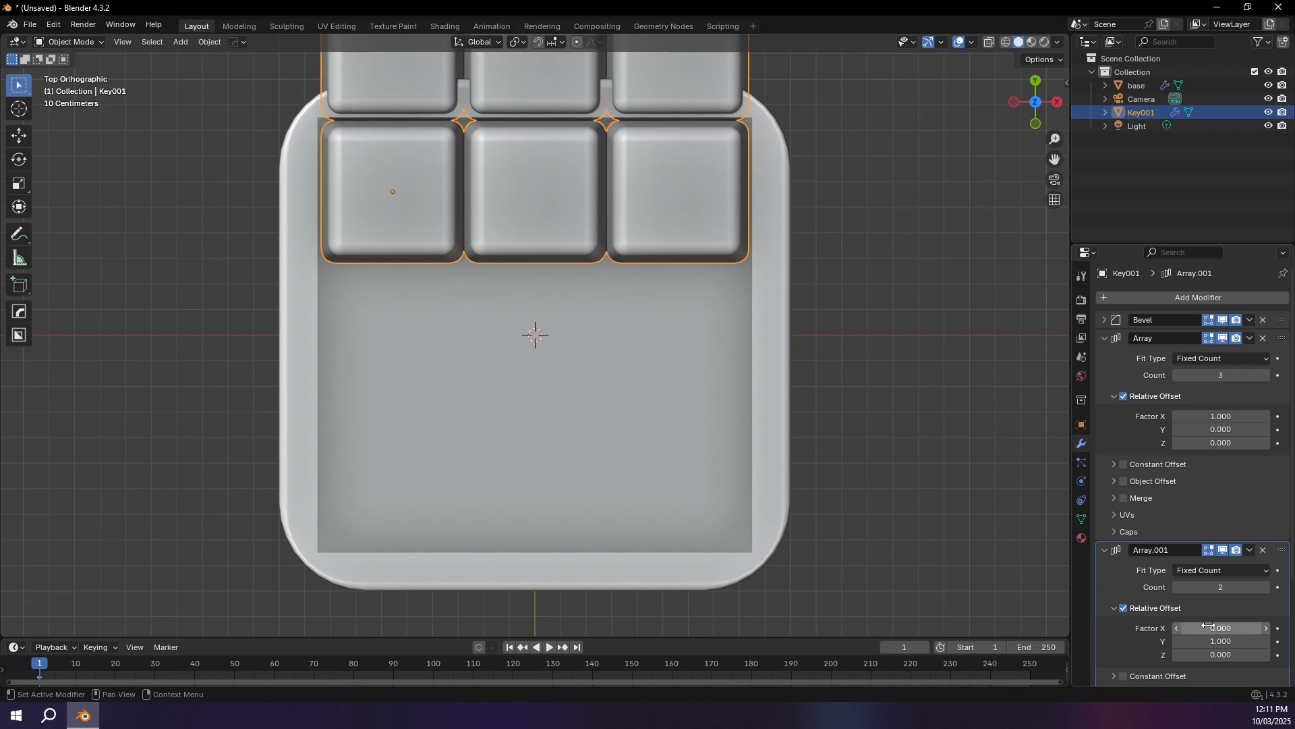
# Step: Set the second Array modifier's relative offset factor Y to -1 to place the second key row inside the tray
pyautogui.press('KP_Enter')
pyautogui.press('Tab')
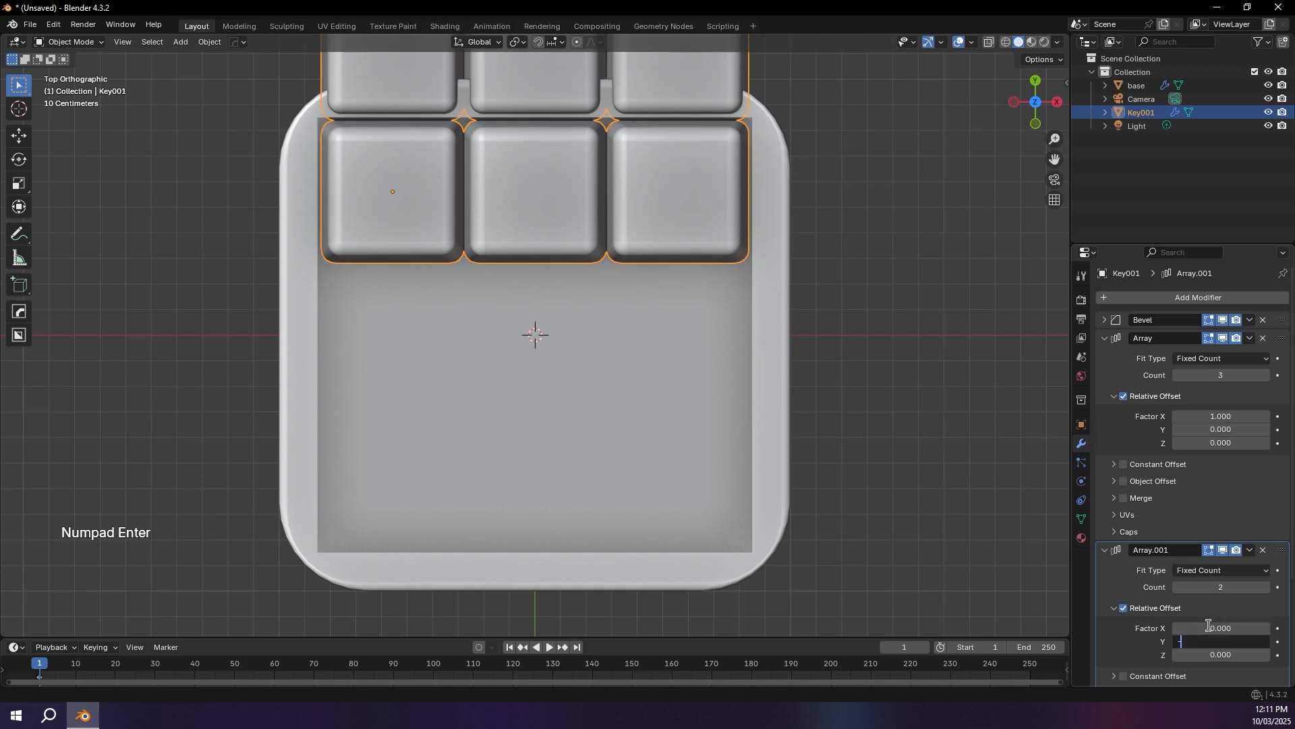
pyautogui.write('-1')
pyautogui.press('KP_Enter')
pyautogui.moveTo(825, 414); pyautogui.dragTo(729, 437, button='middle')
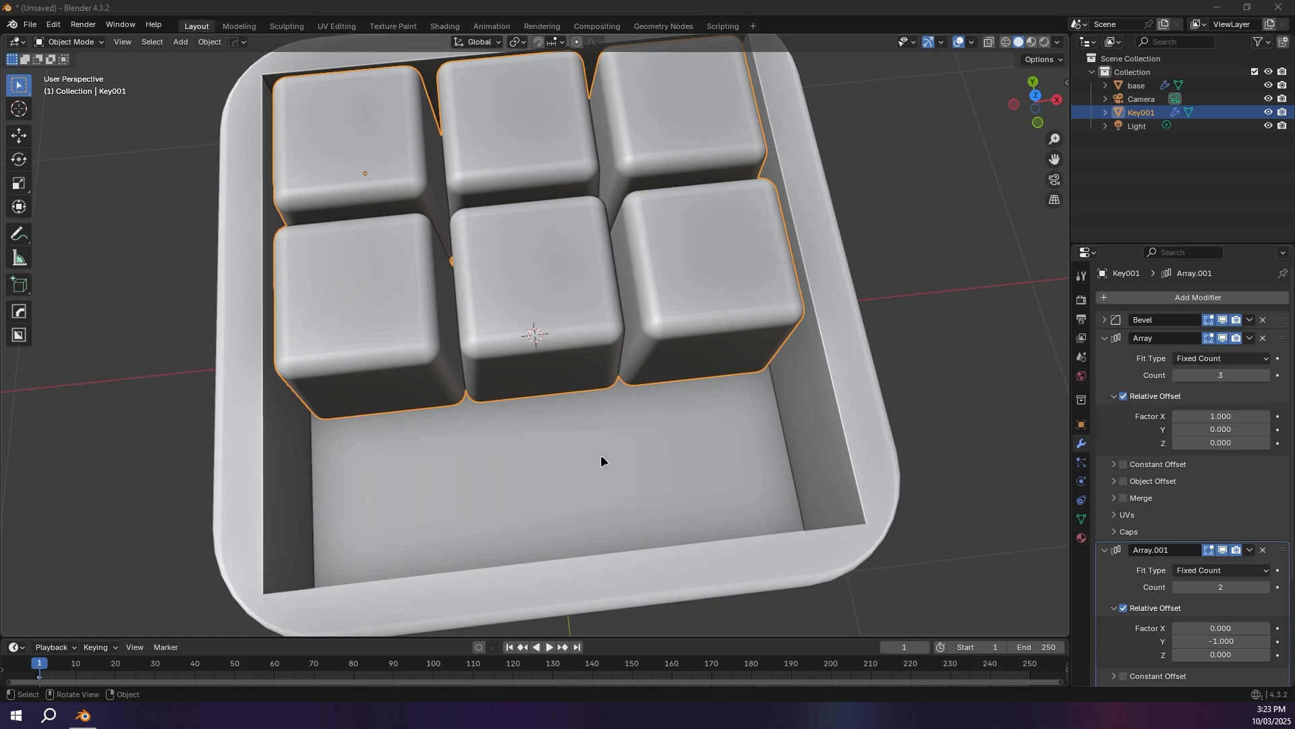
# Step: Duplicate the key grid in place and remove both Array modifiers from the duplicate, keeping its Bevel and Smooth by Angle
pyautogui.click(461, 409)
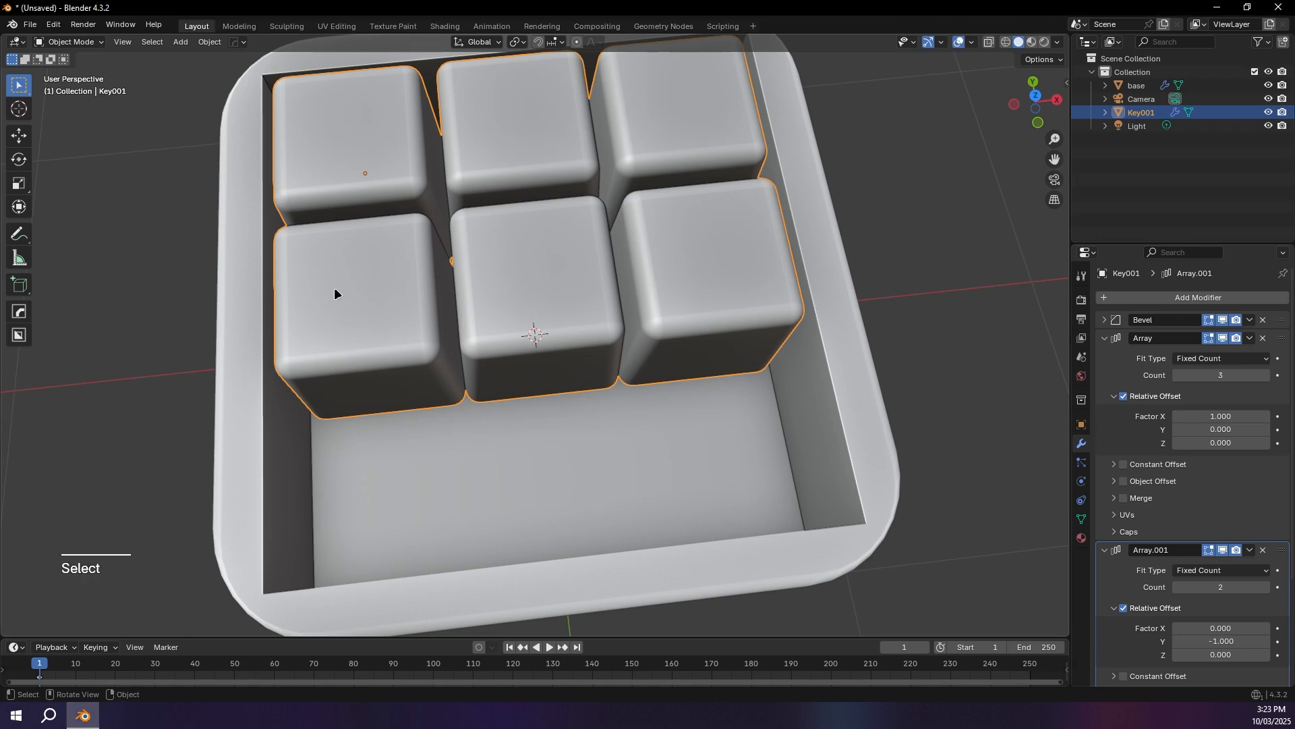
pyautogui.hotkey('shift', 'd')
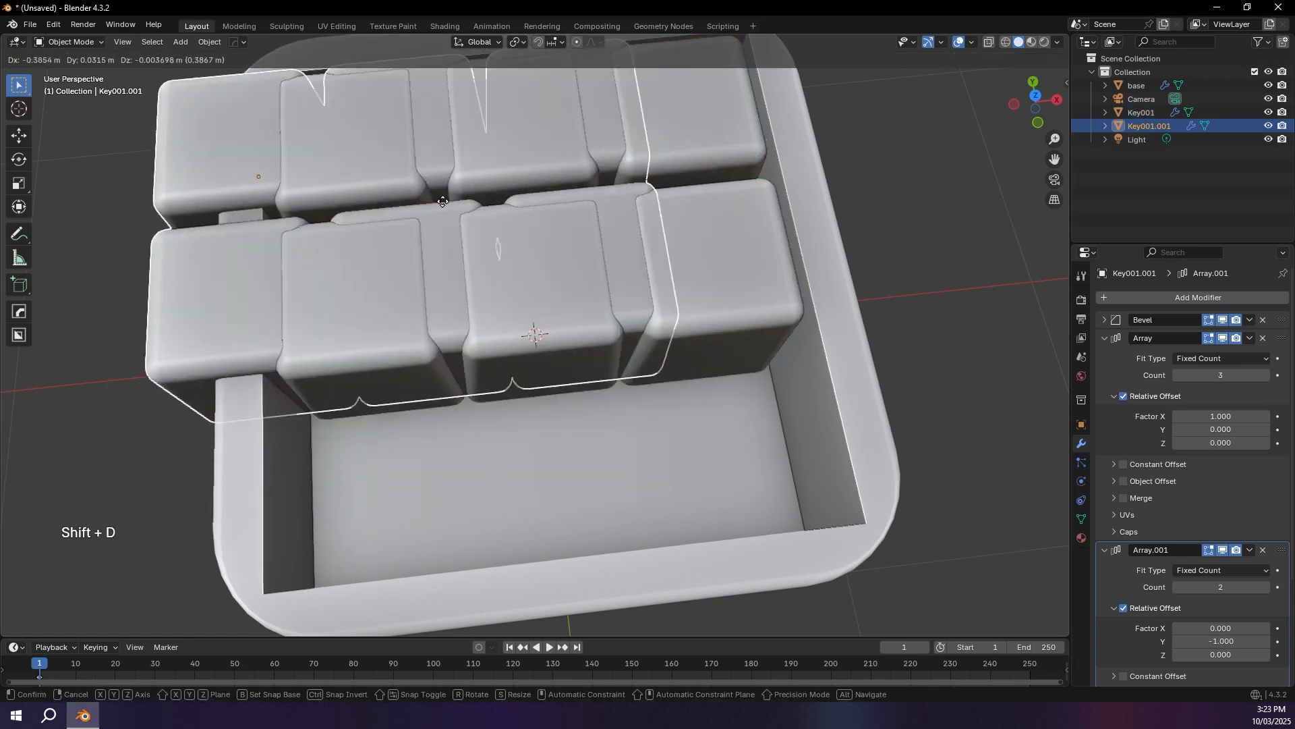
pyautogui.press('x')
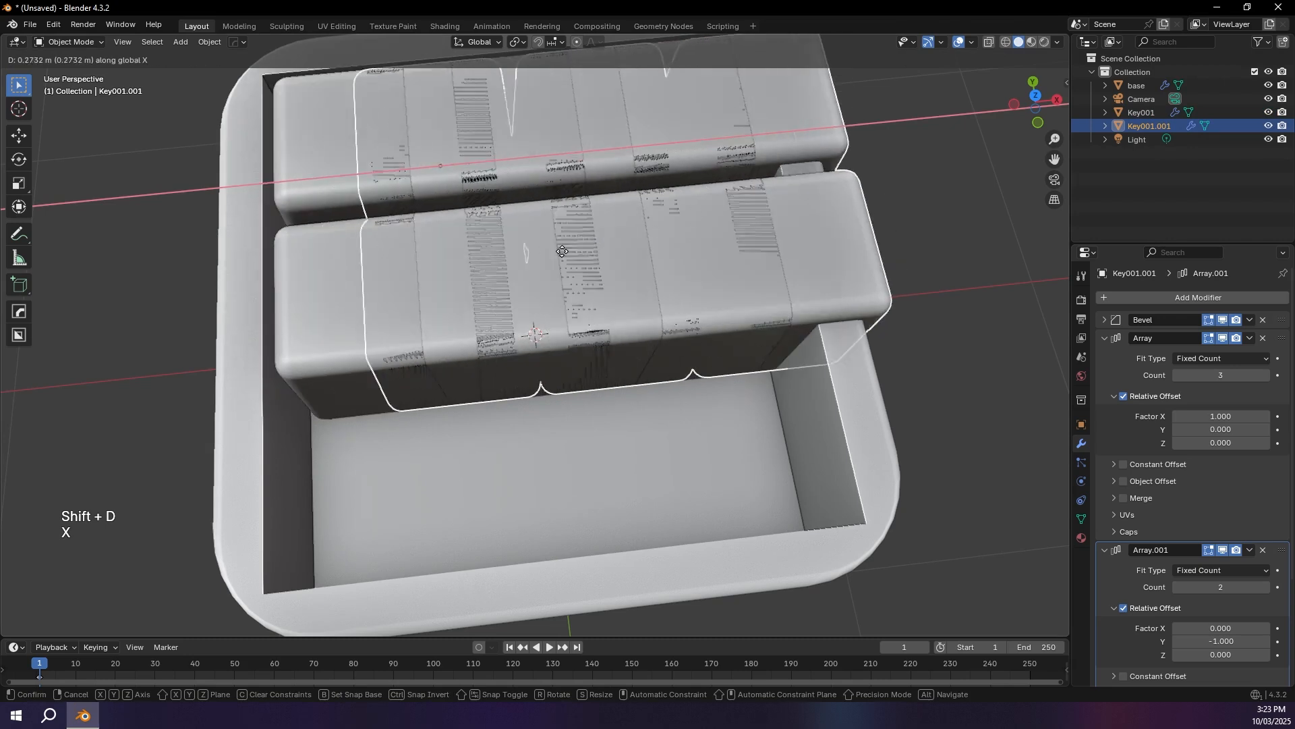
pyautogui.click(502, 200)
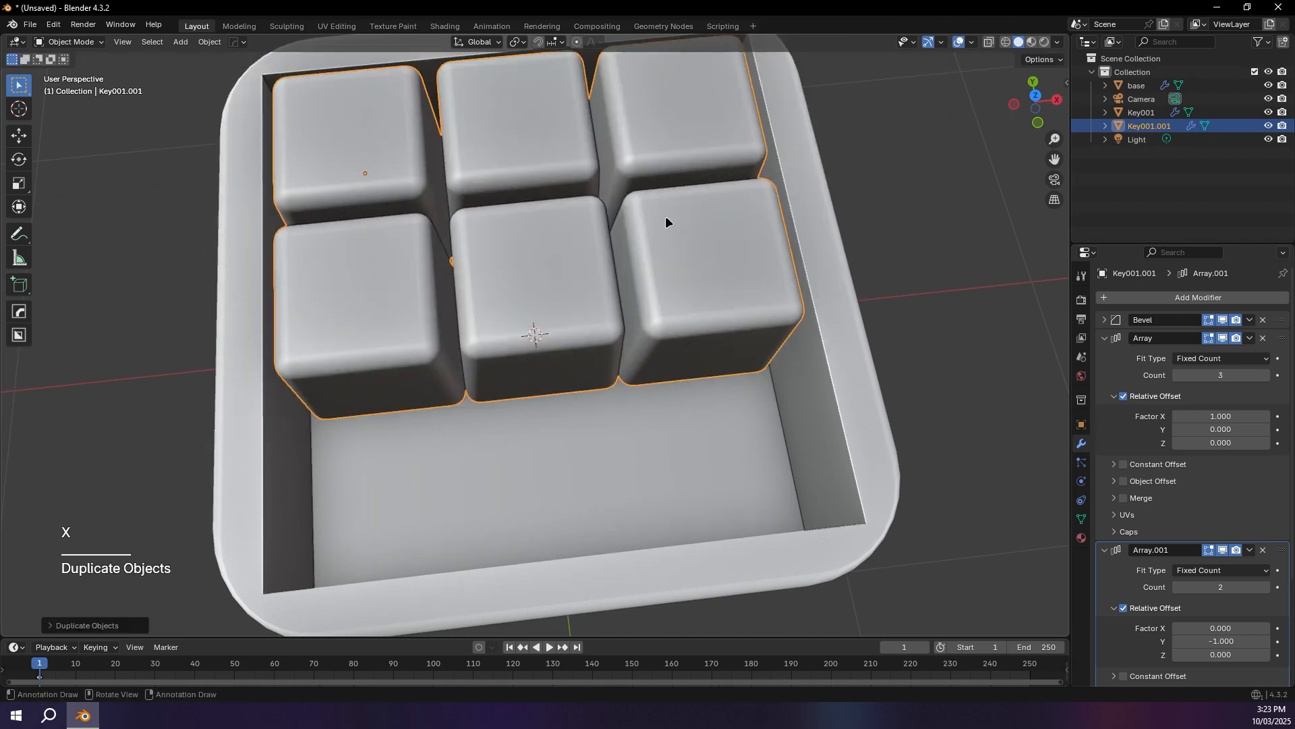
pyautogui.click(1105, 338)
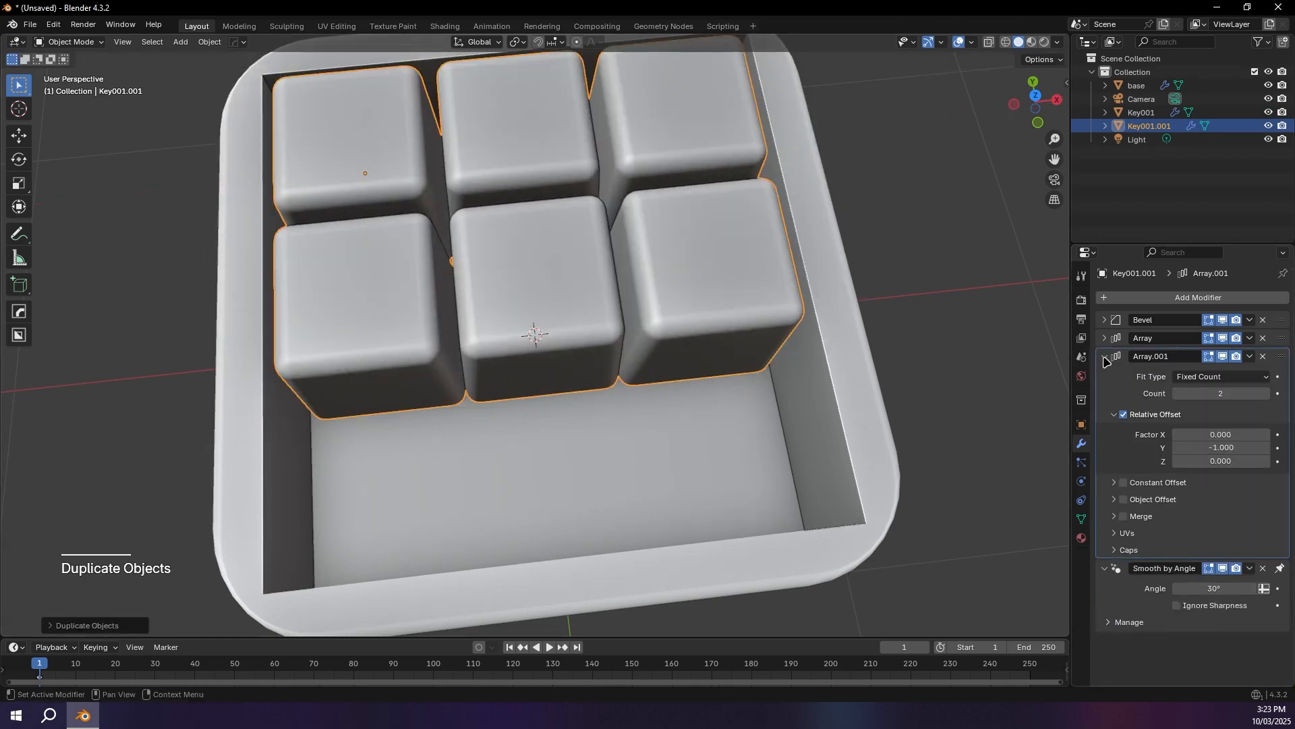
pyautogui.click(1105, 358)
pyautogui.click(1264, 357)
pyautogui.click(1263, 338)
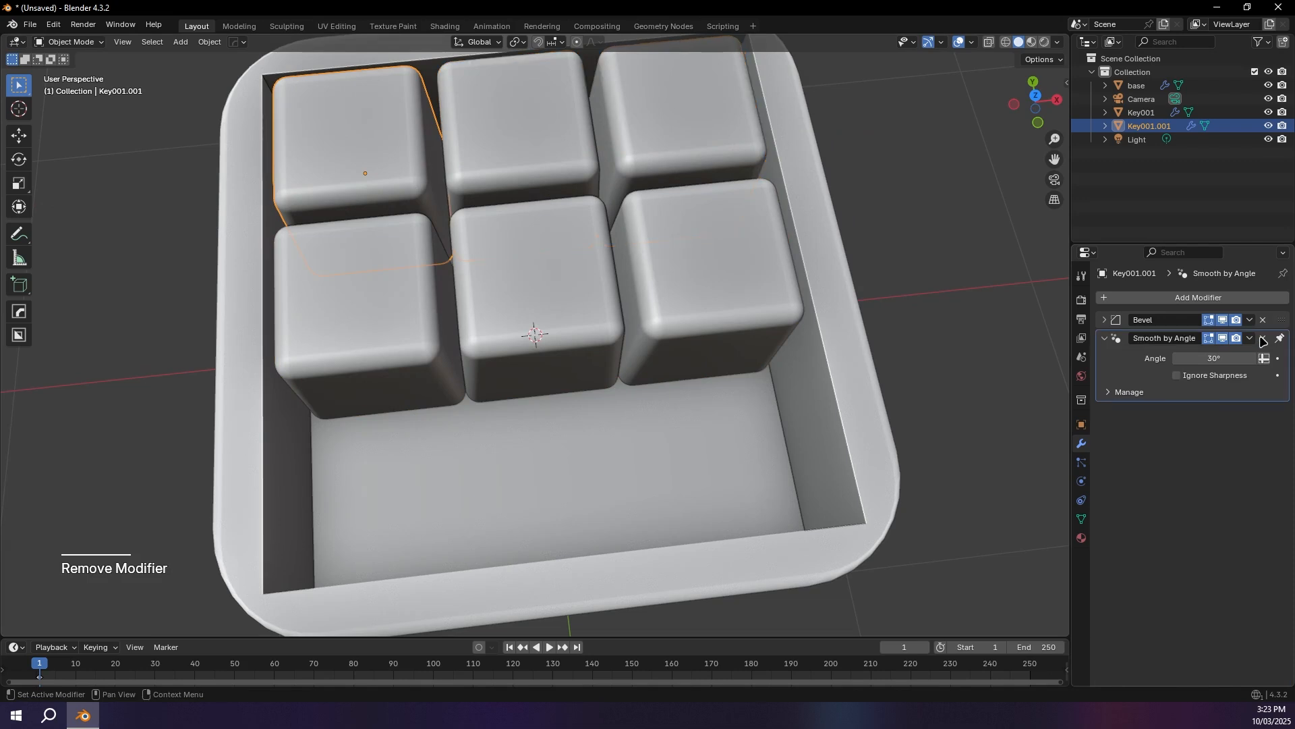
# Step: Move the duplicated single key along Y into the first slot of the empty third row
pyautogui.press('g')
pyautogui.press('y')
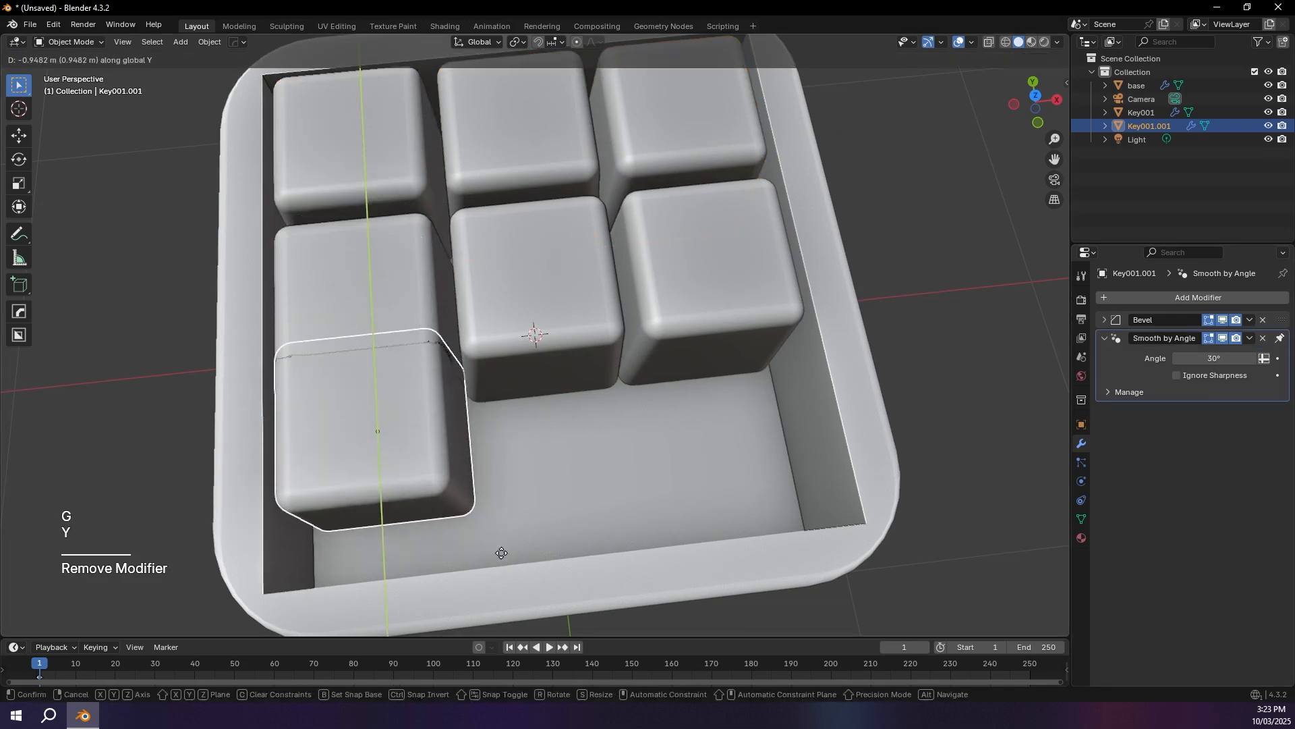
pyautogui.click(510, 588)
# Step: Extend the third-row key to two keys wide by moving its +X side vertices along X in top view
pyautogui.press('Tab')
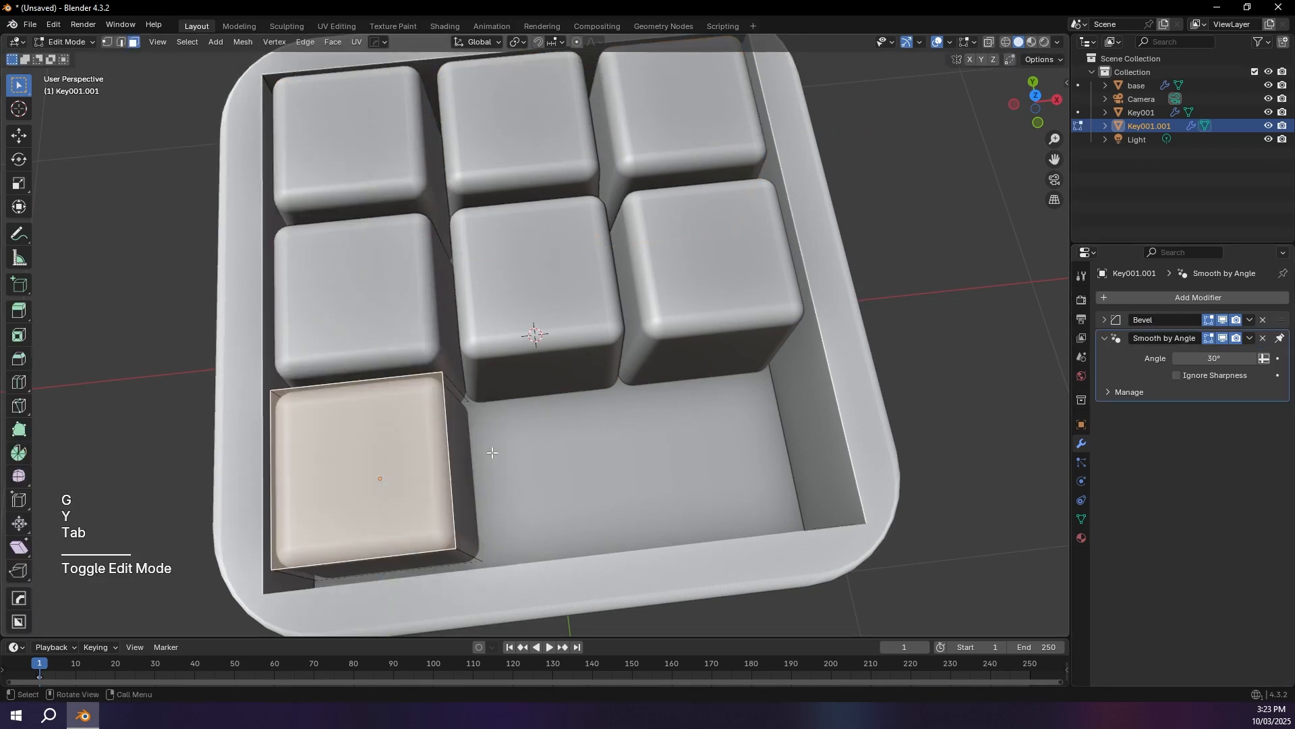
pyautogui.click(1036, 95)
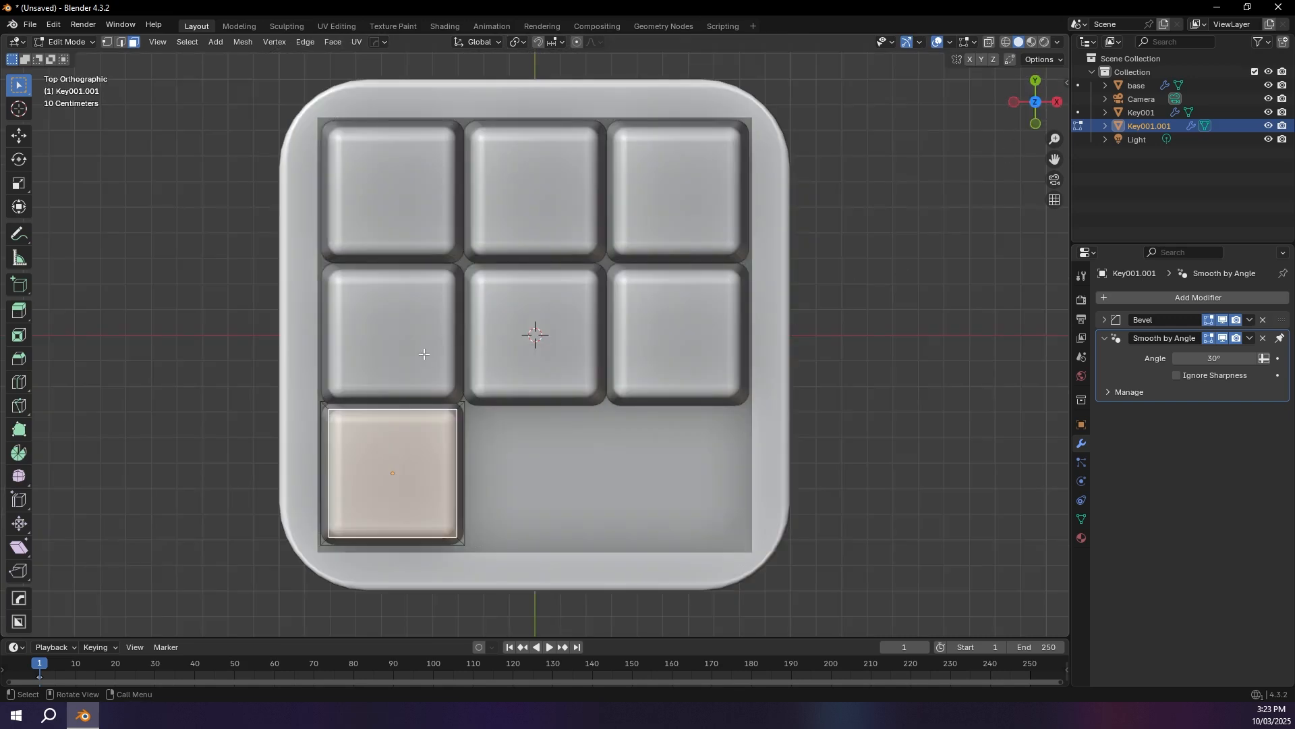
pyautogui.press('1')
pyautogui.moveTo(403, 340); pyautogui.dragTo(530, 564)
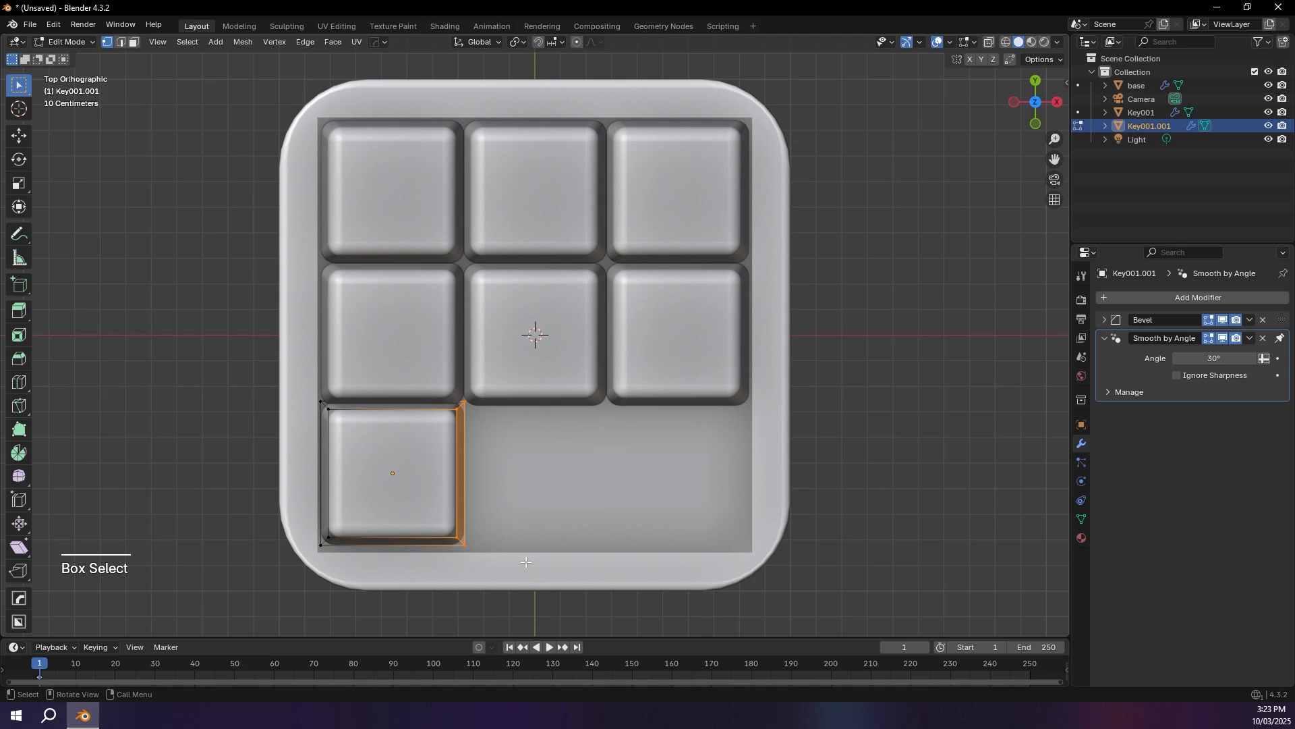
pyautogui.press('g')
pyautogui.press('x')
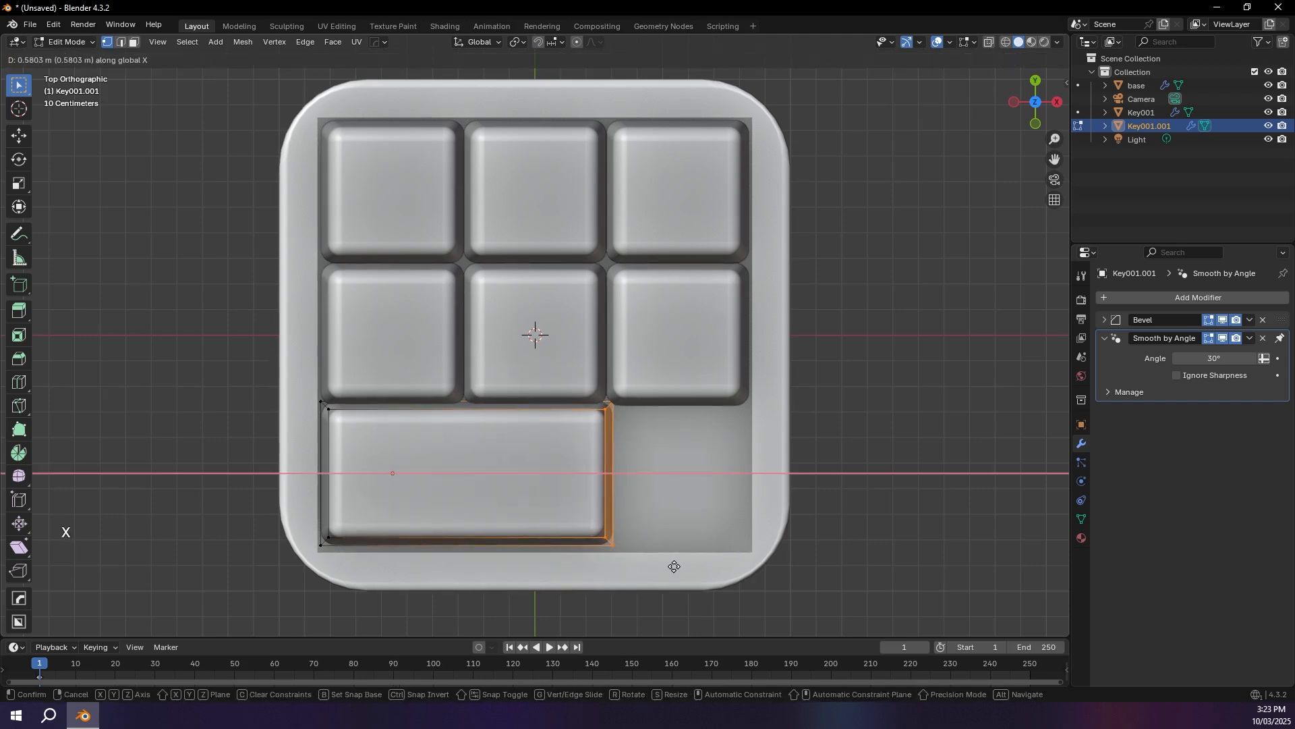
pyautogui.click(668, 566)
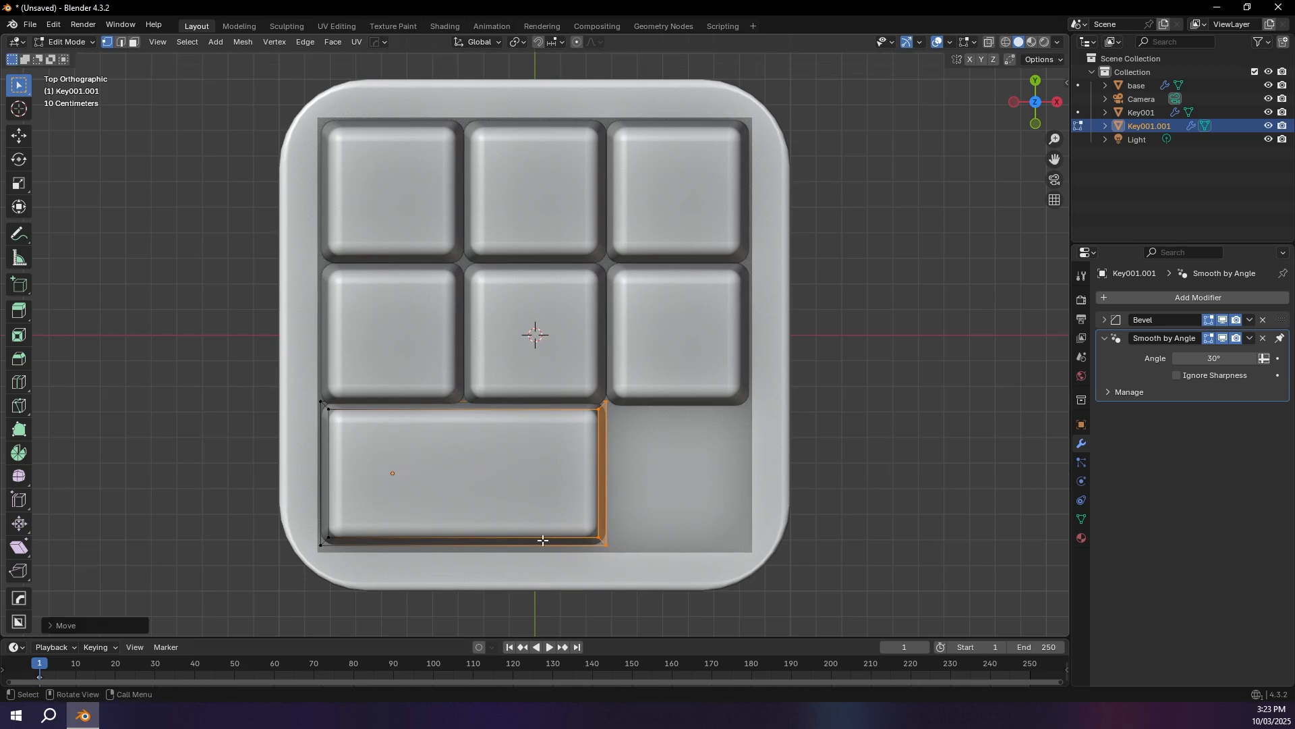
# Step: Move the wide key about 0.024 m along negative Y to leave a gap below the second row, and deselect it
pyautogui.press('Tab')
pyautogui.scroll(4, 597, 451)
pyautogui.keyDown('shift'); pyautogui.moveTo(648, 309); pyautogui.dragTo(625, 251, button='middle'); pyautogui.keyUp('shift')
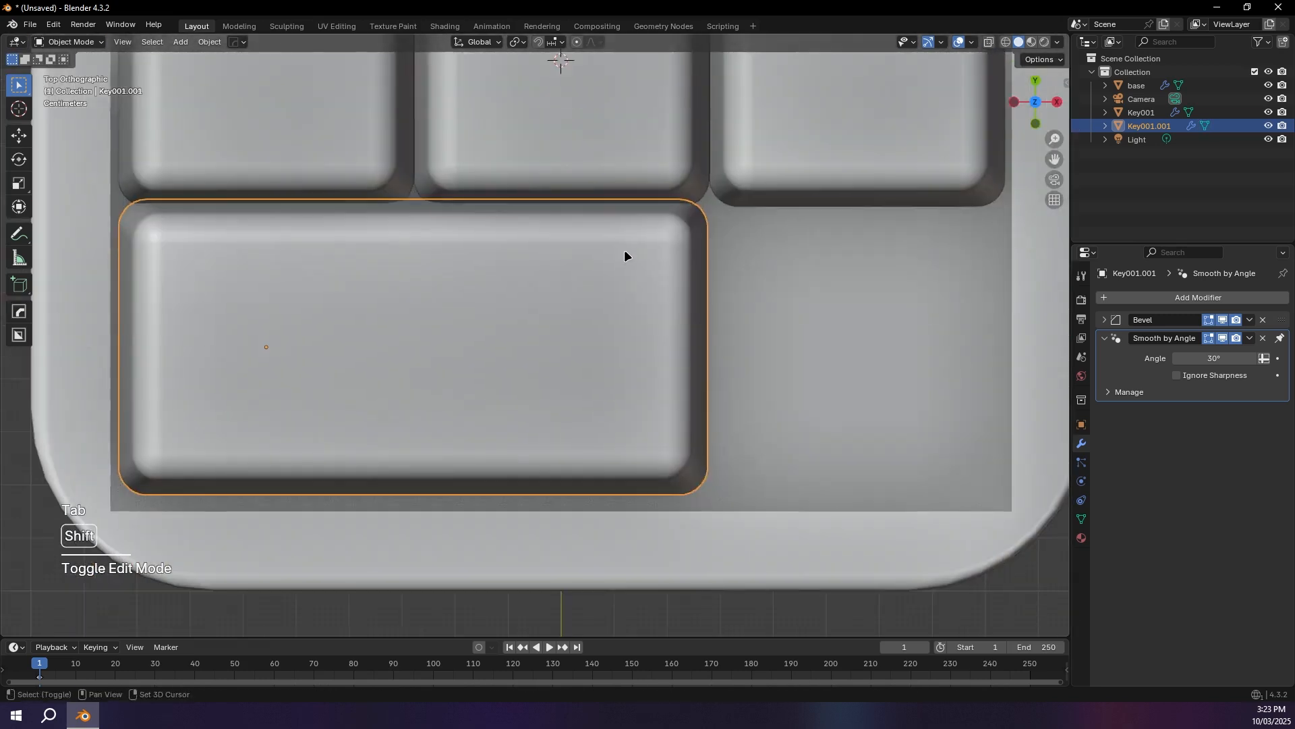
pyautogui.press('g')
pyautogui.press('y')
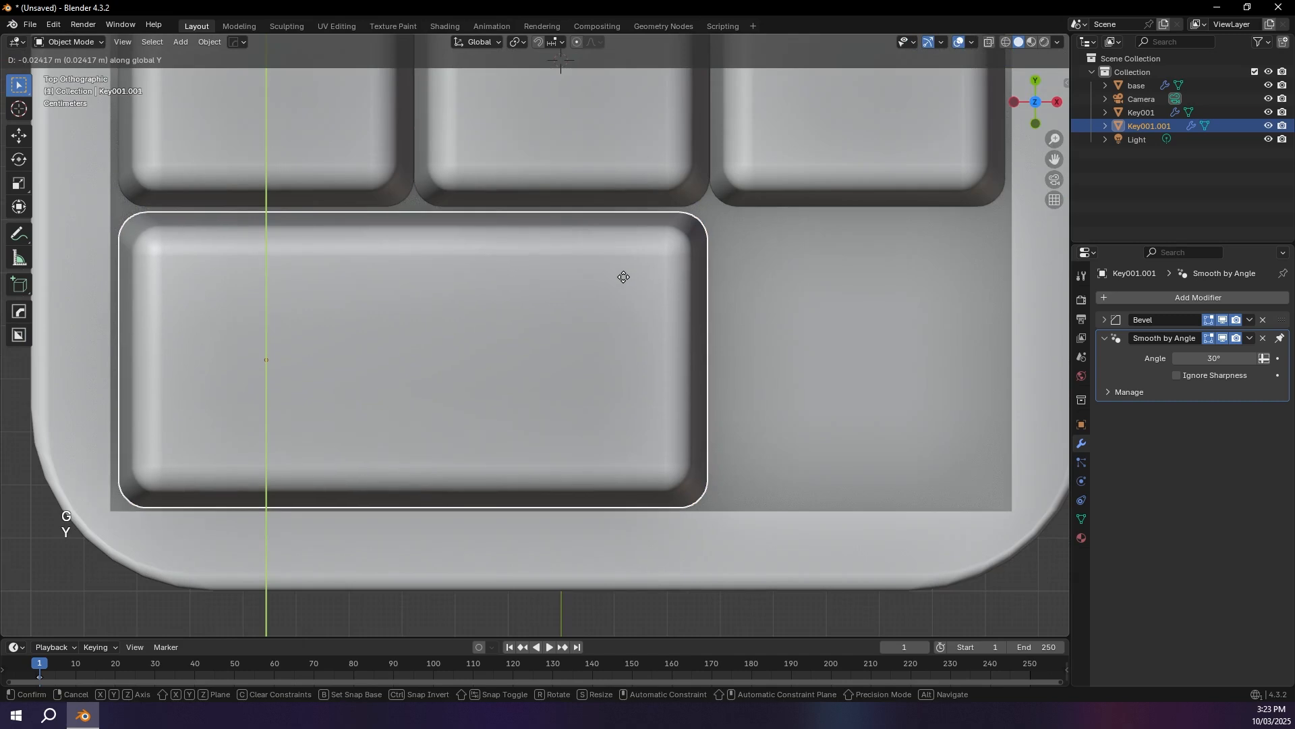
pyautogui.click(622, 276)
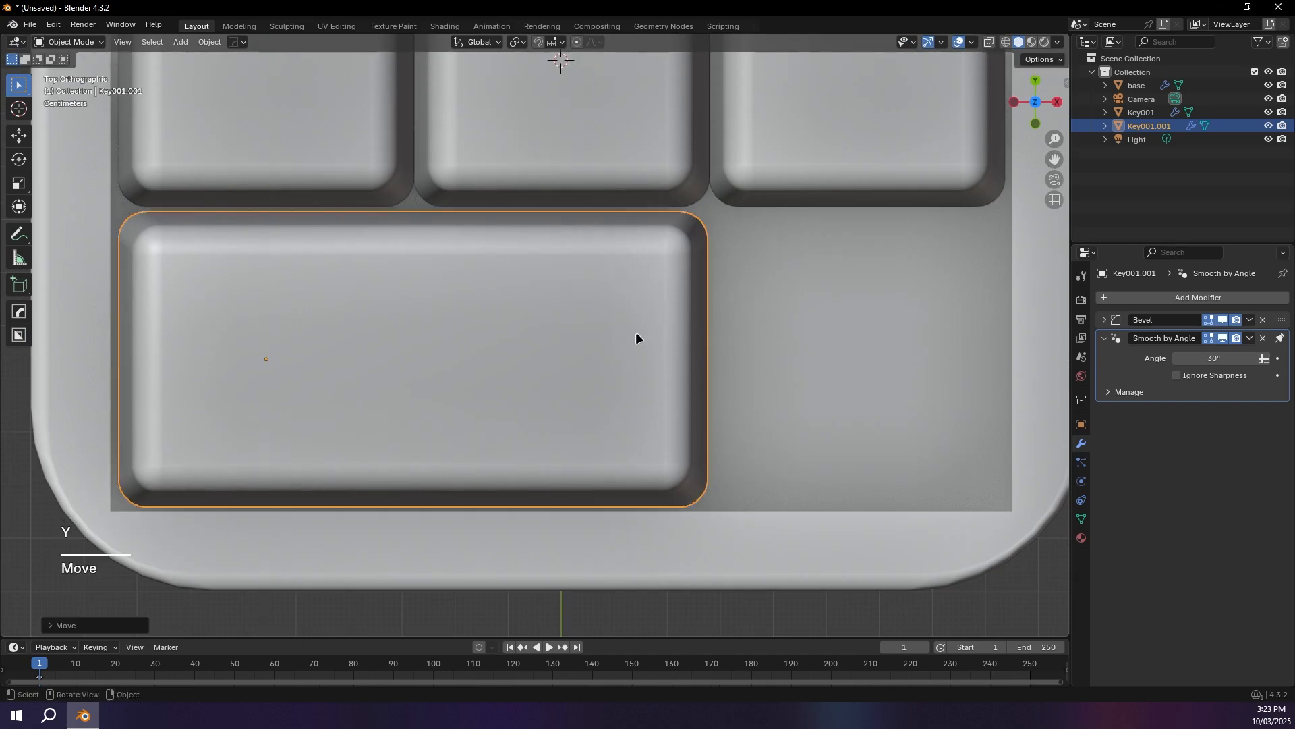
pyautogui.moveTo(635, 332); pyautogui.dragTo(622, 307, button='middle')
pyautogui.scroll(-8, 622, 307)
pyautogui.click(763, 316)
pyautogui.moveTo(769, 317); pyautogui.dragTo(675, 344, button='middle')
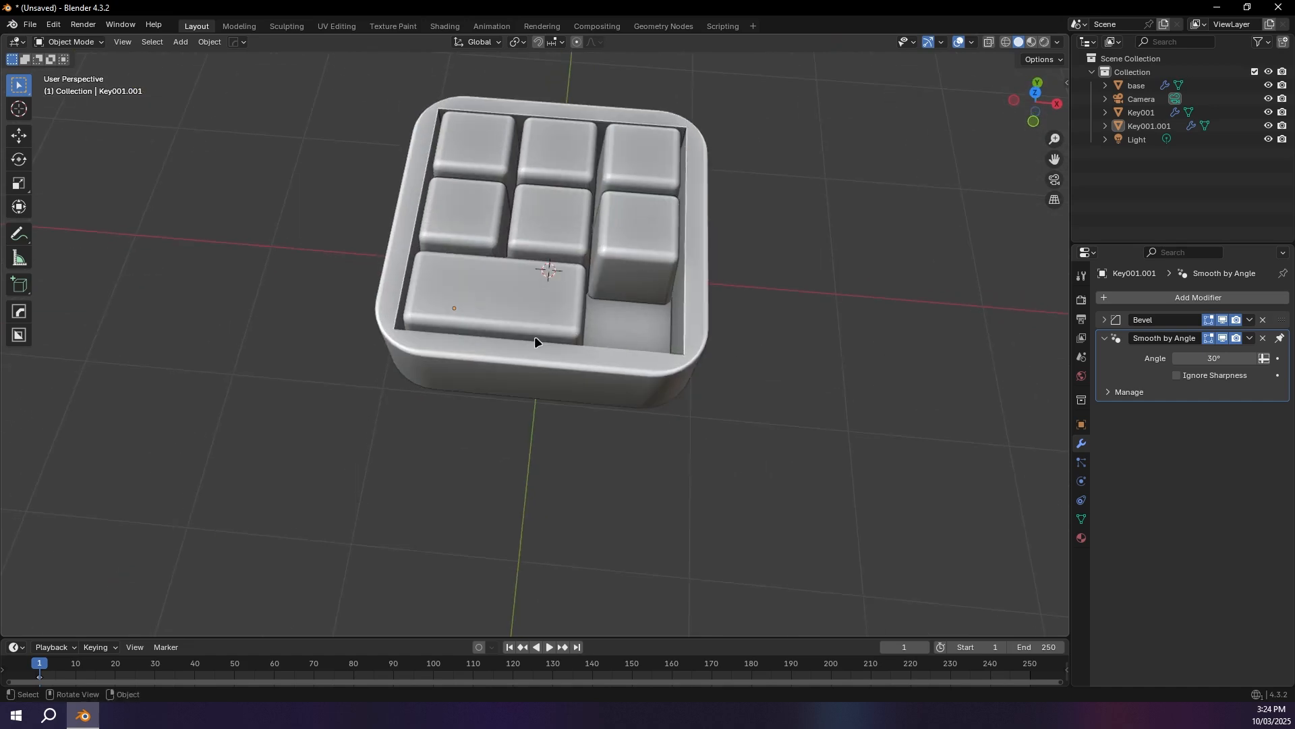
# Step: Add a cylinder mesh and isolate it in Local View
pyautogui.moveTo(308, 359); pyautogui.dragTo(322, 291, button='middle')
pyautogui.hotkey('shift', 'a')
pyautogui.moveTo(322, 291)
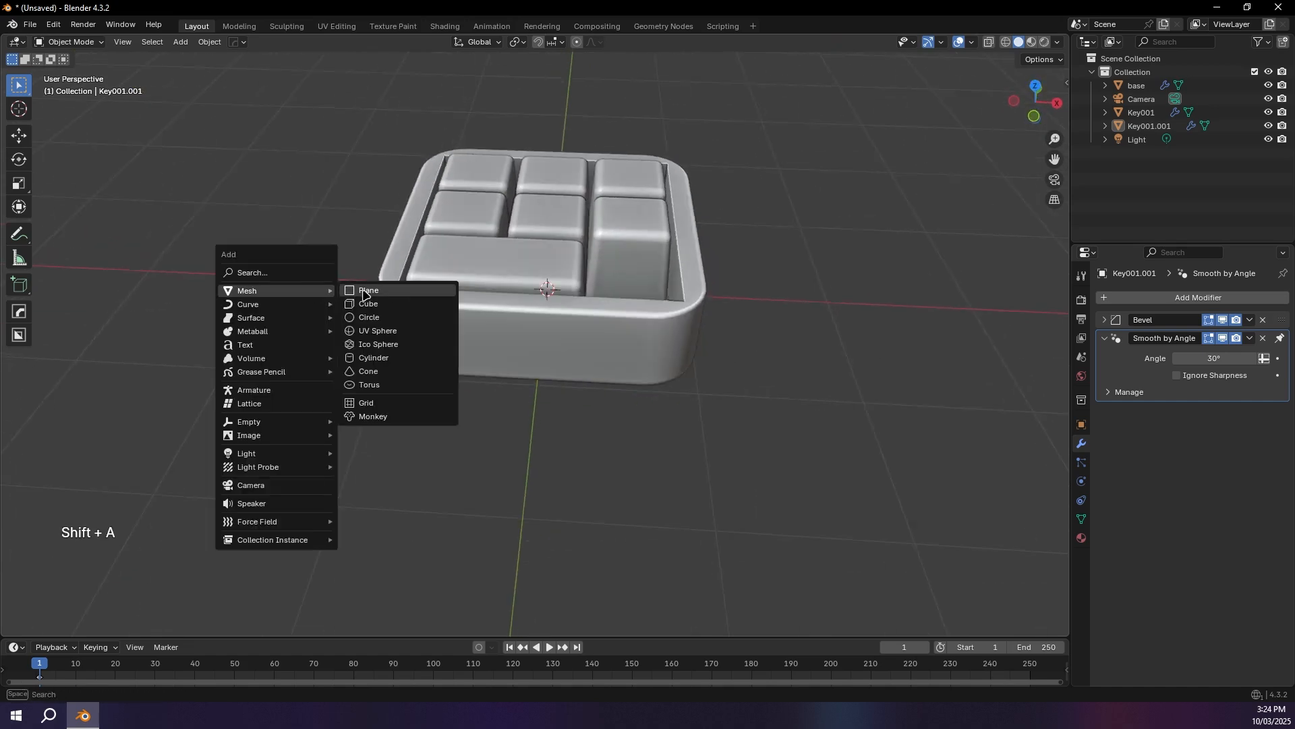
pyautogui.click(375, 358)
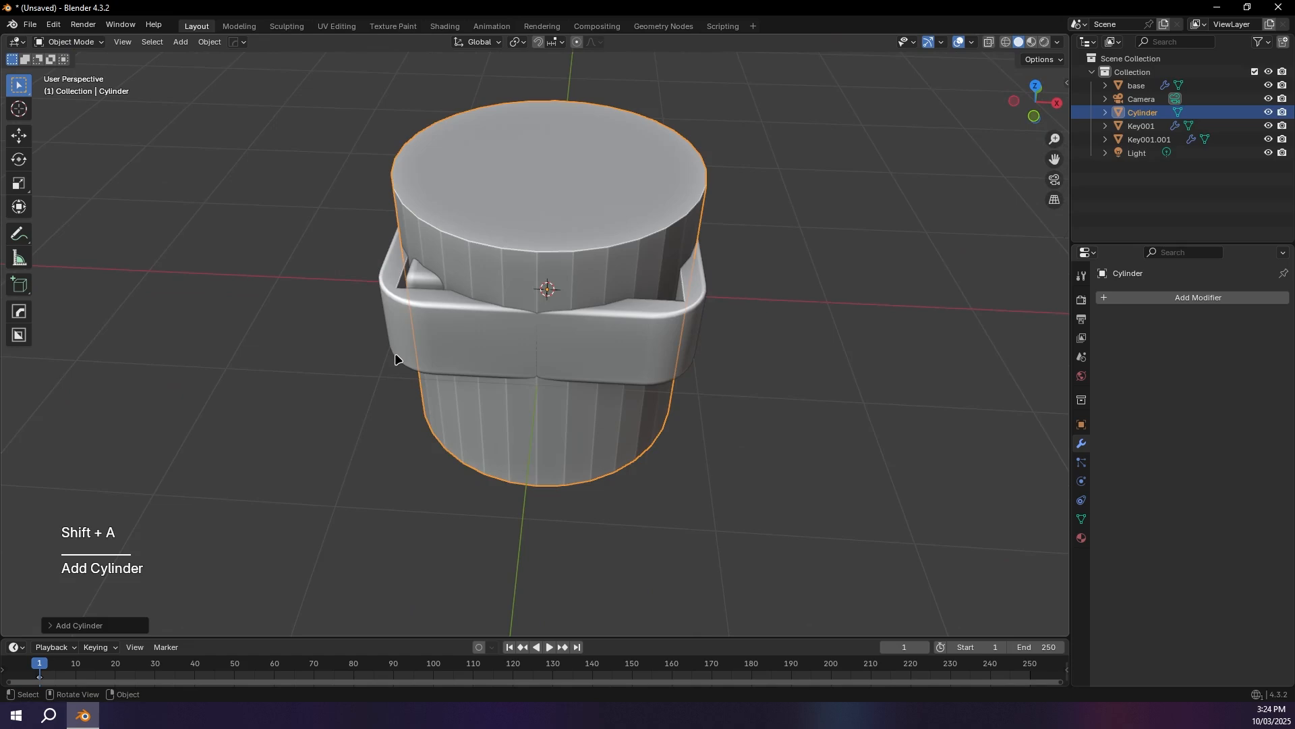
pyautogui.press('/')
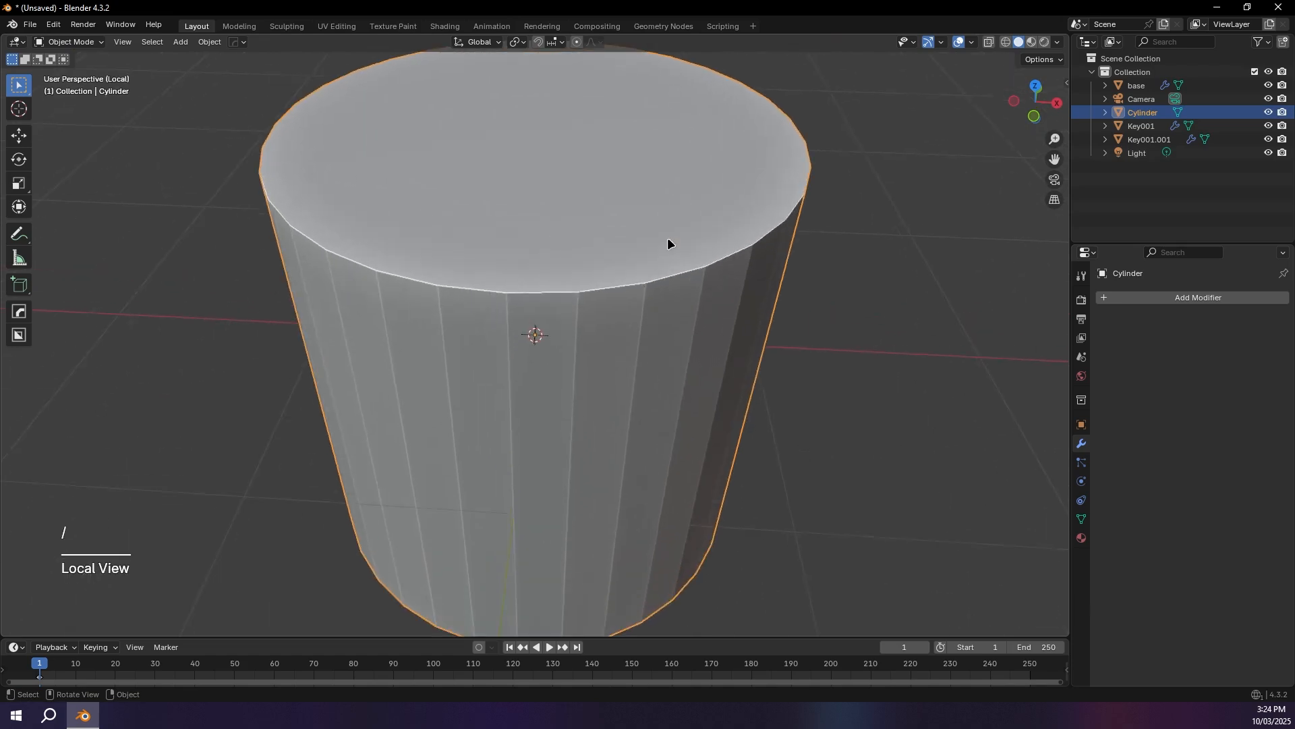
pyautogui.moveTo(525, 322); pyautogui.dragTo(509, 289, button='middle')
pyautogui.scroll(-2, 533, 286)
# Step: Add a single loop cut around the cylinder's side and slide it up toward the top face
pyautogui.press('Tab')
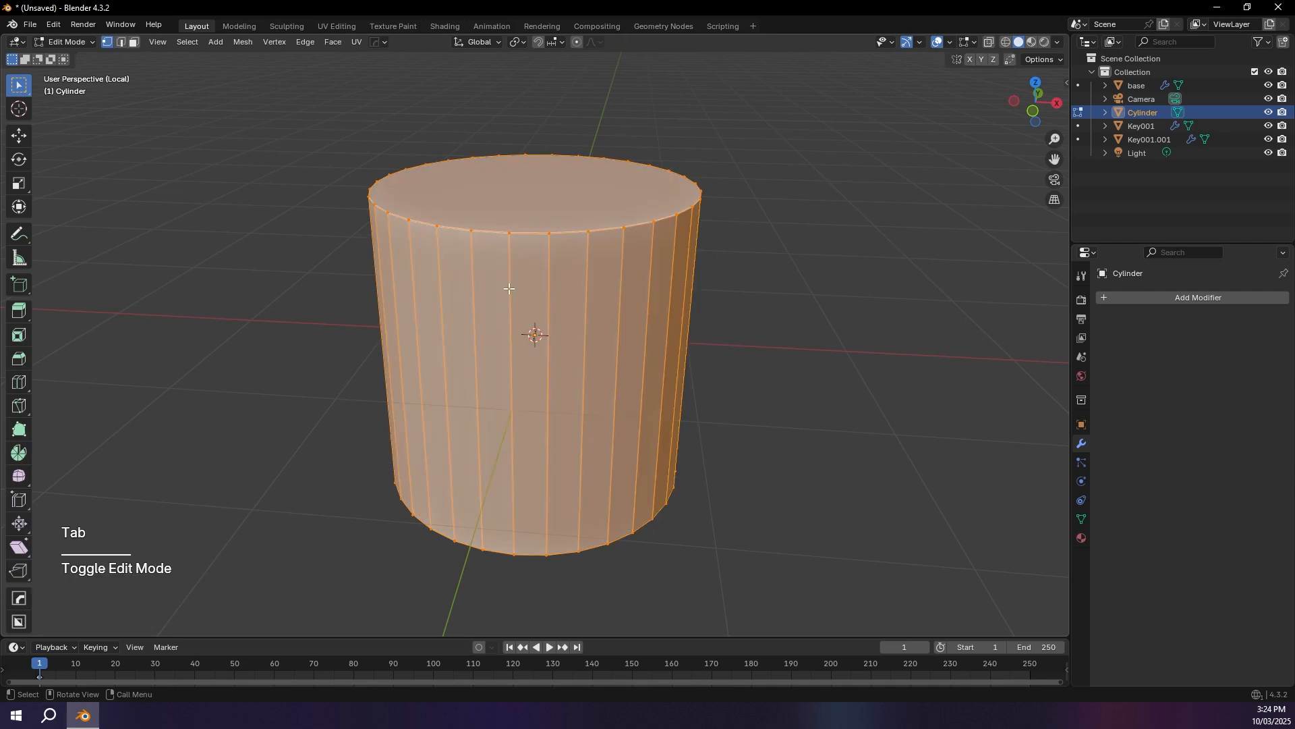
pyautogui.hotkey('ctrl', 'r')
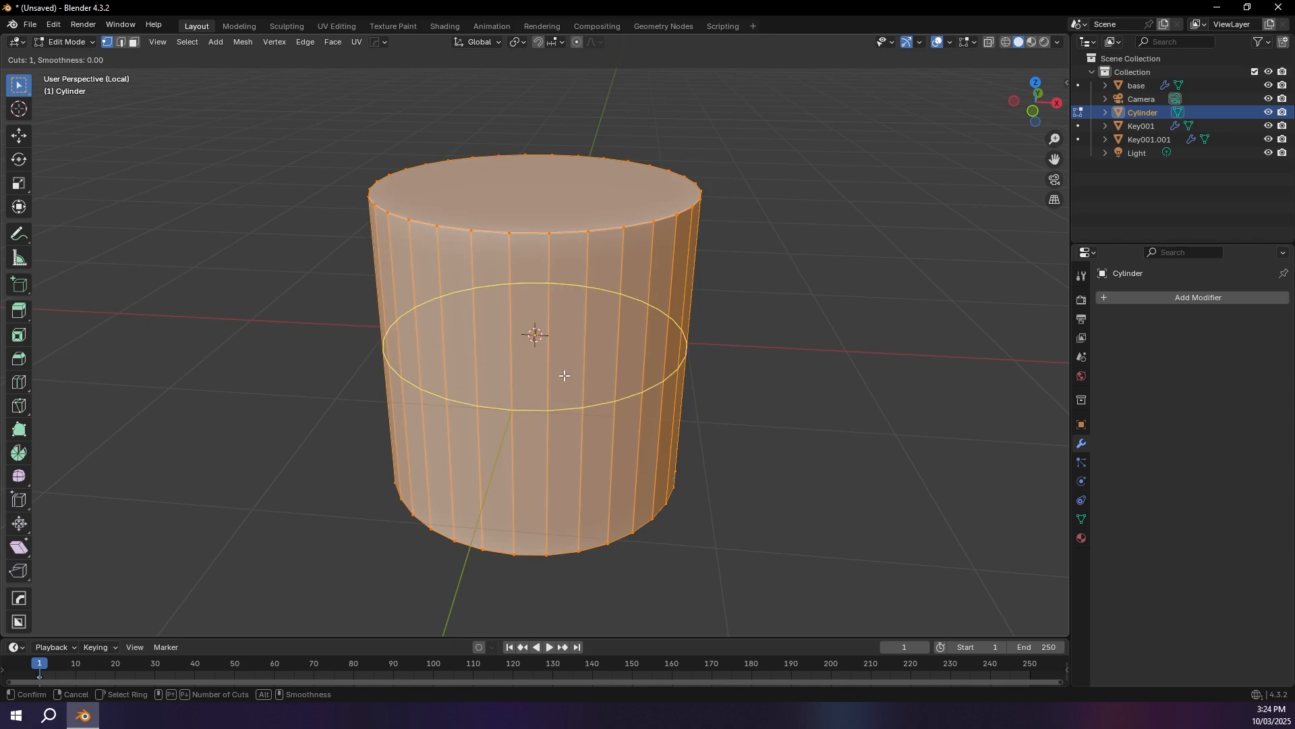
pyautogui.click(513, 364)
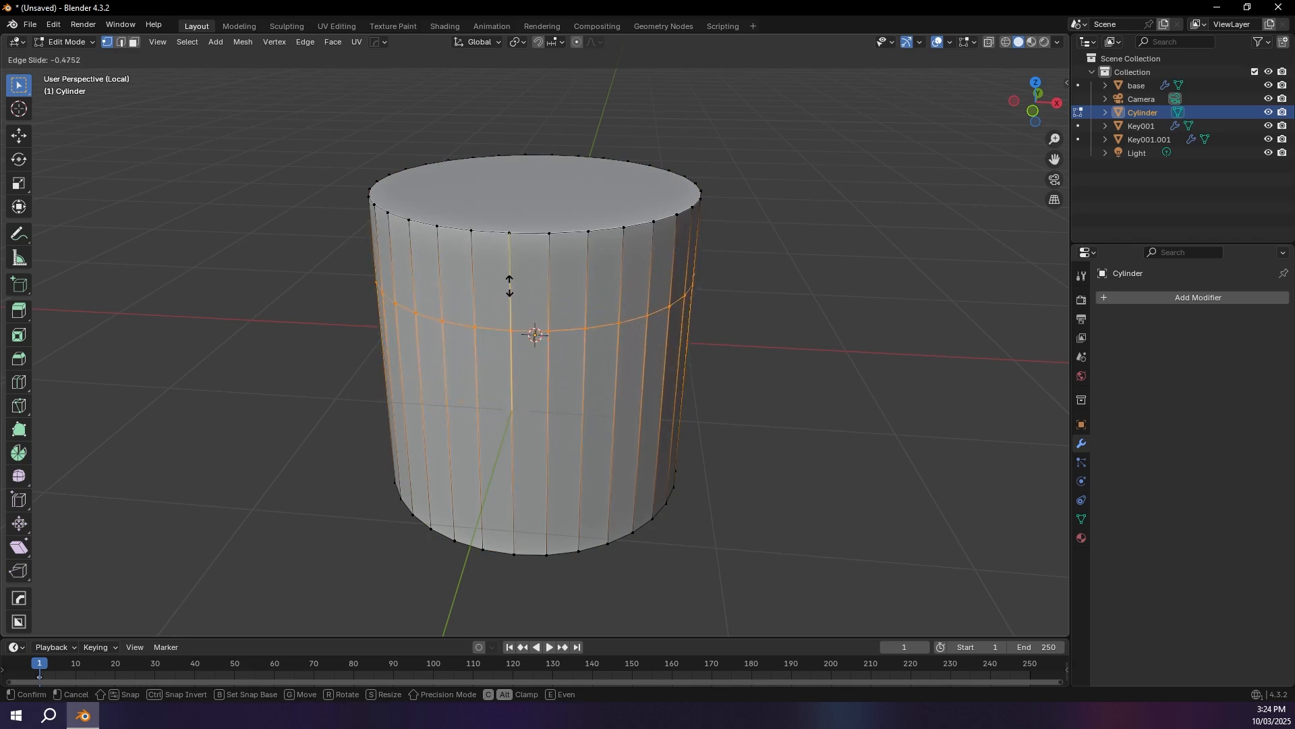
pyautogui.click(514, 265)
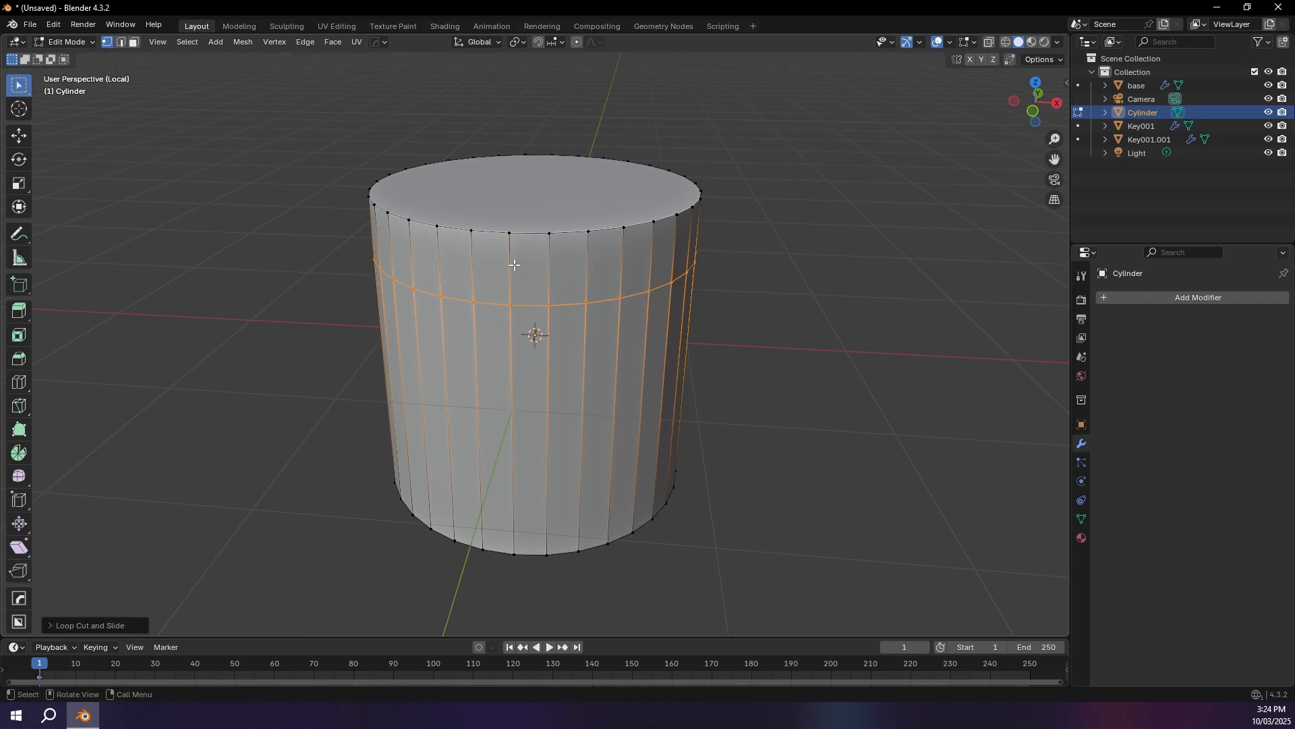
pyautogui.moveTo(521, 301)
pyautogui.mouseDown(button='middle')
pyautogui.moveTo(567, 260)
pyautogui.moveTo(507, 270)
pyautogui.moveTo(513, 294)
pyautogui.mouseUp(button='middle')
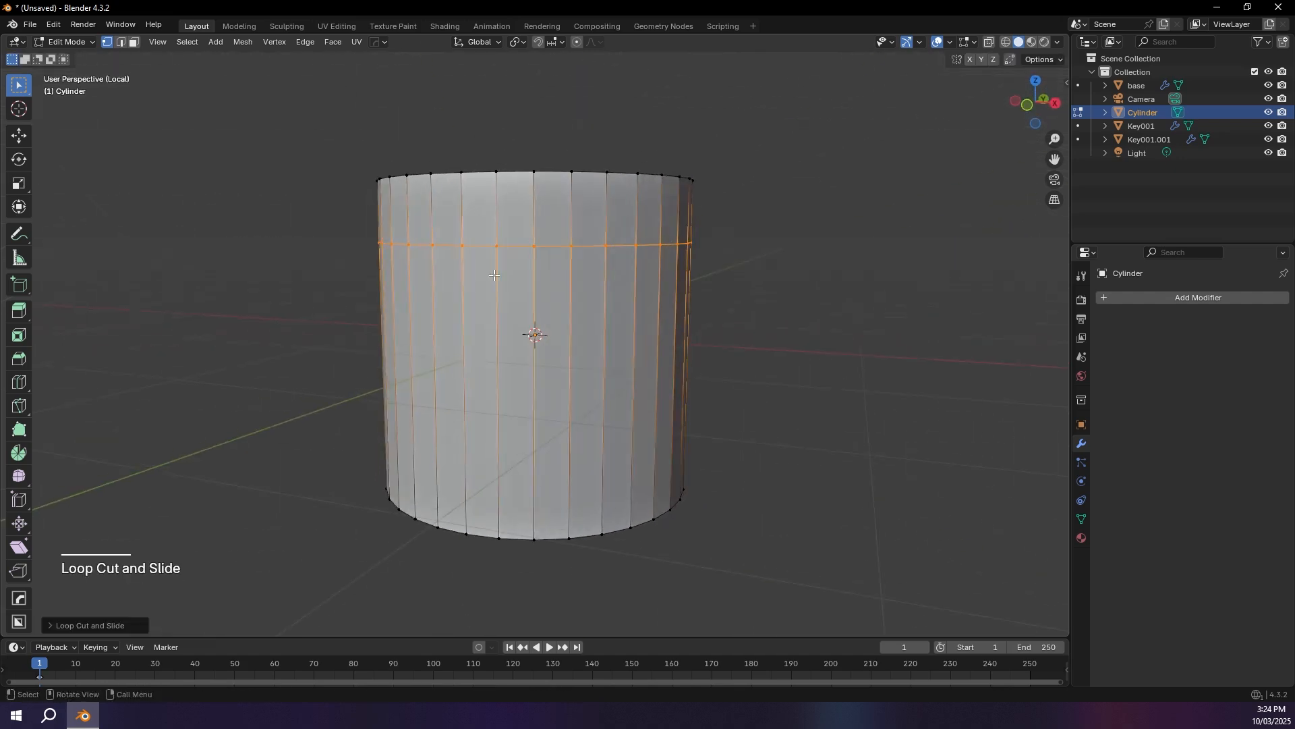
pyautogui.hotkey('ctrl', 'r')
pyautogui.scroll(3, 497, 365)
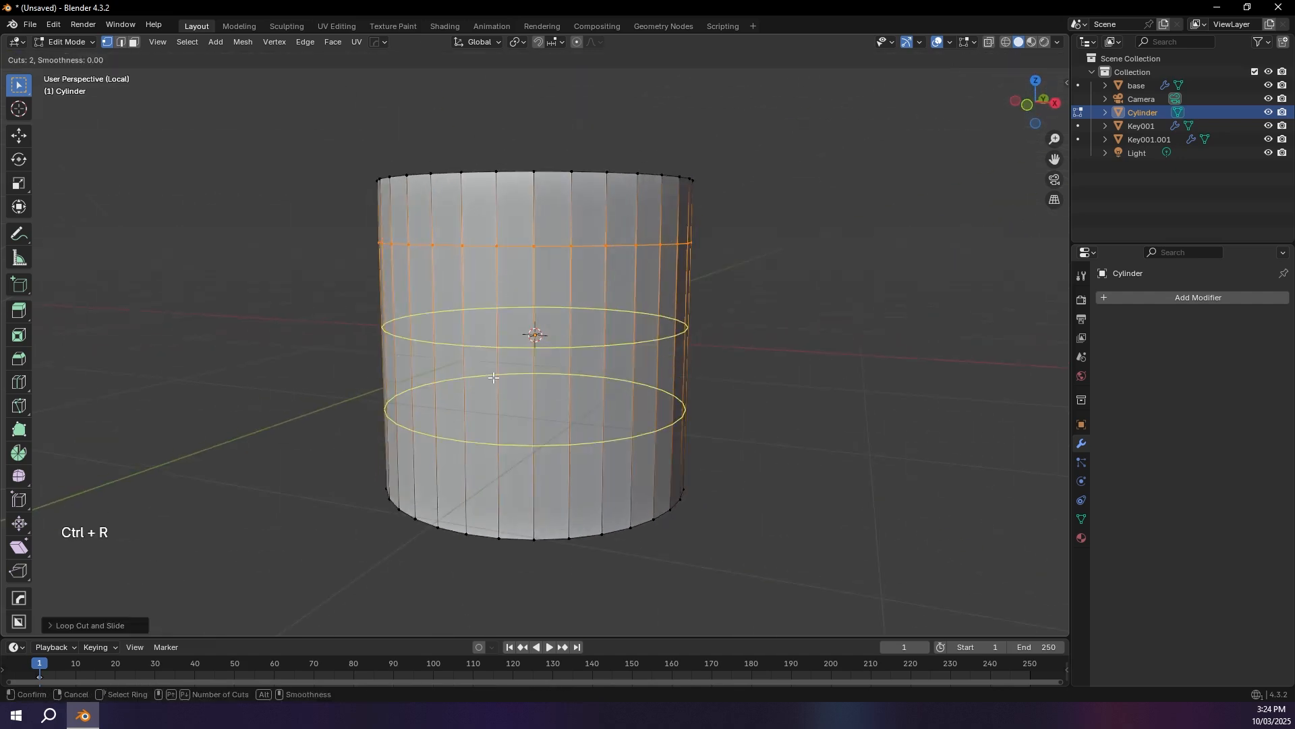
pyautogui.scroll(10, 493, 378)
pyautogui.press('Escape')
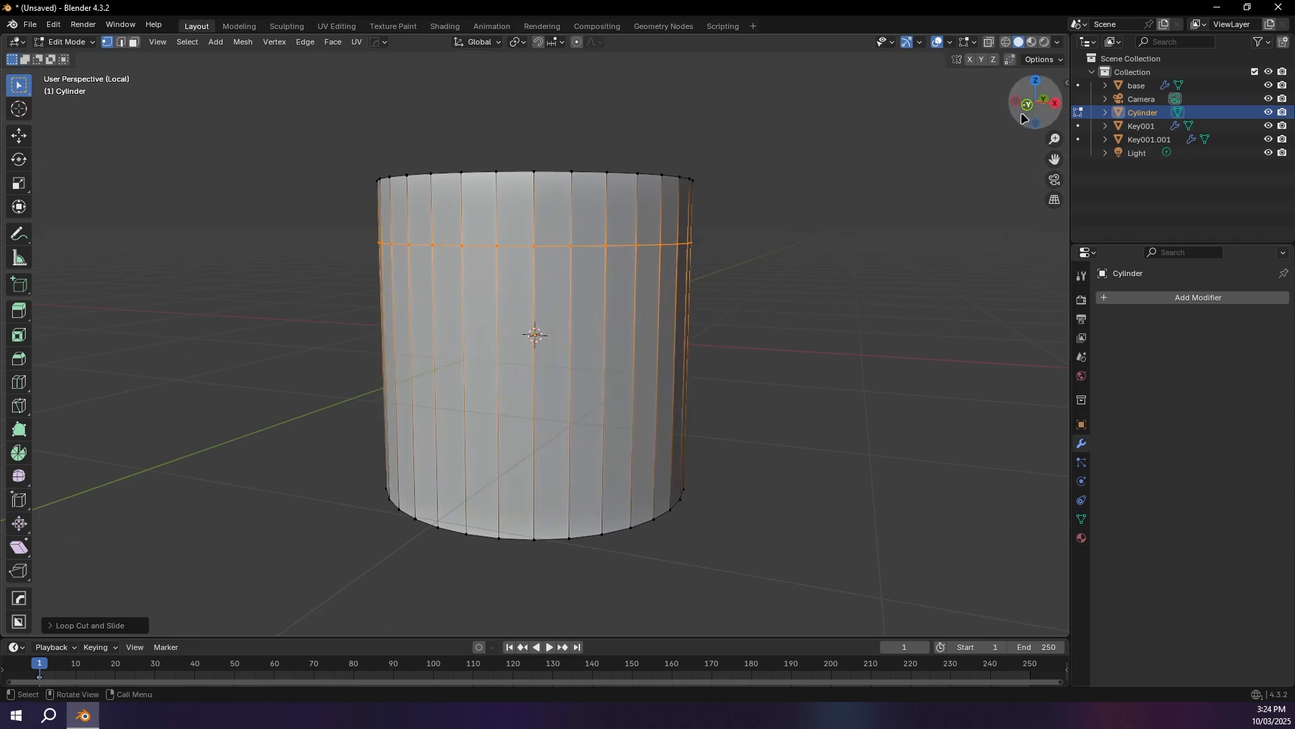
# Step: In right view, add nine evenly spaced loop cuts around the cylinder's side below the existing loop, without sliding them
pyautogui.click(1056, 107)
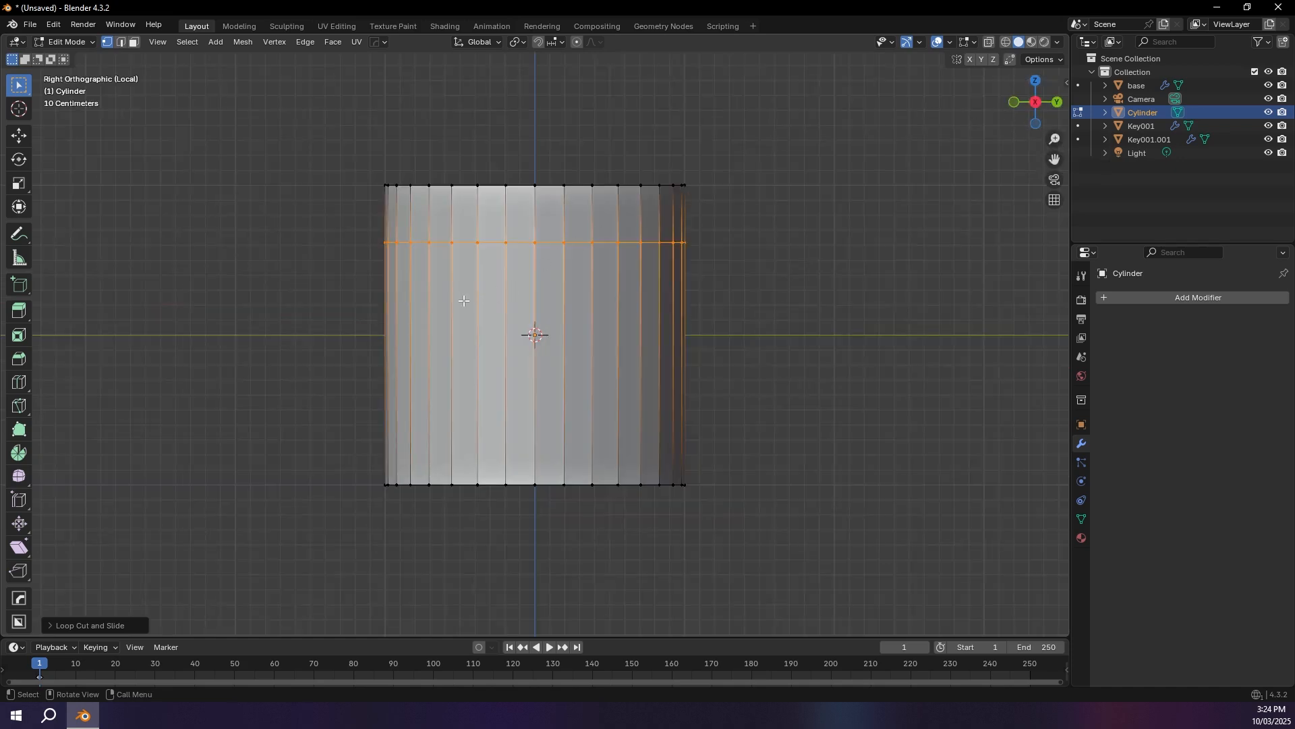
pyautogui.scroll(1, 464, 301)
pyautogui.hotkey('ctrl', 'r')
pyautogui.scroll(8, 527, 357)
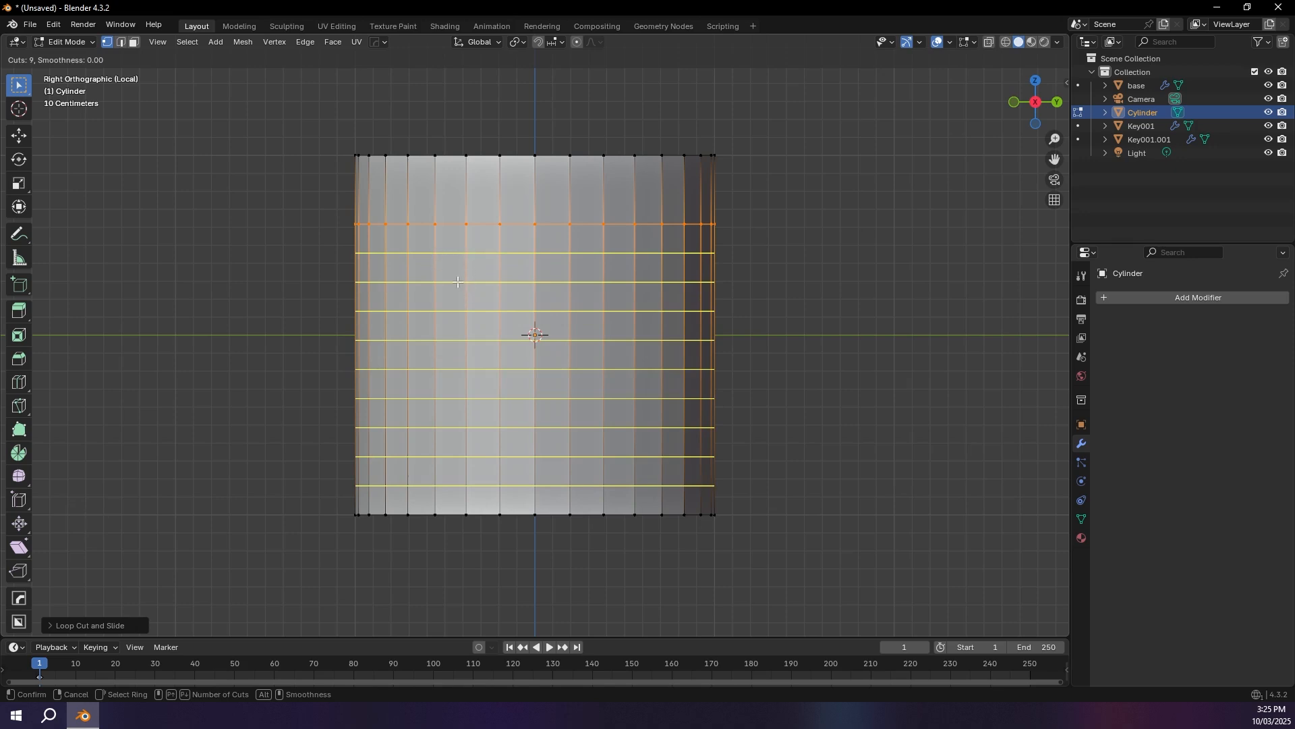
pyautogui.scroll(-6, 459, 278)
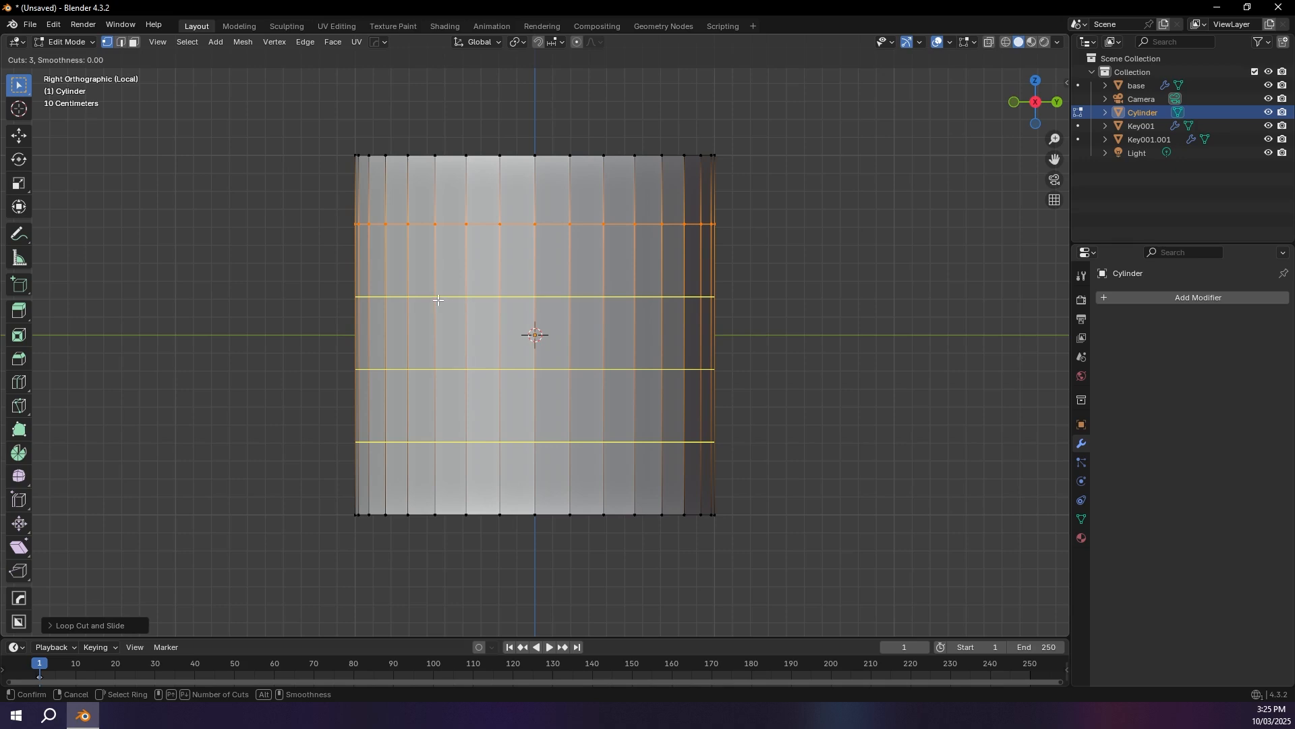
pyautogui.scroll(-2, 471, 368)
pyautogui.scroll(8, 452, 317)
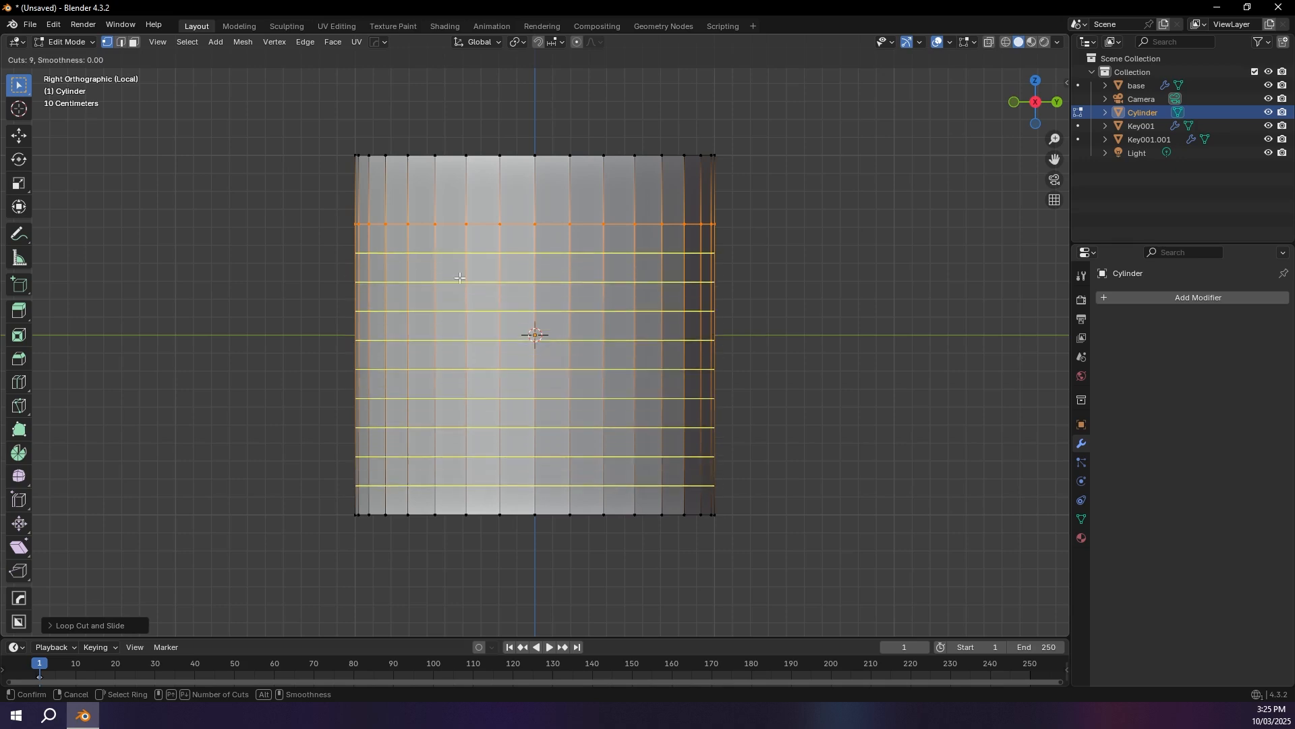
pyautogui.click(519, 305)
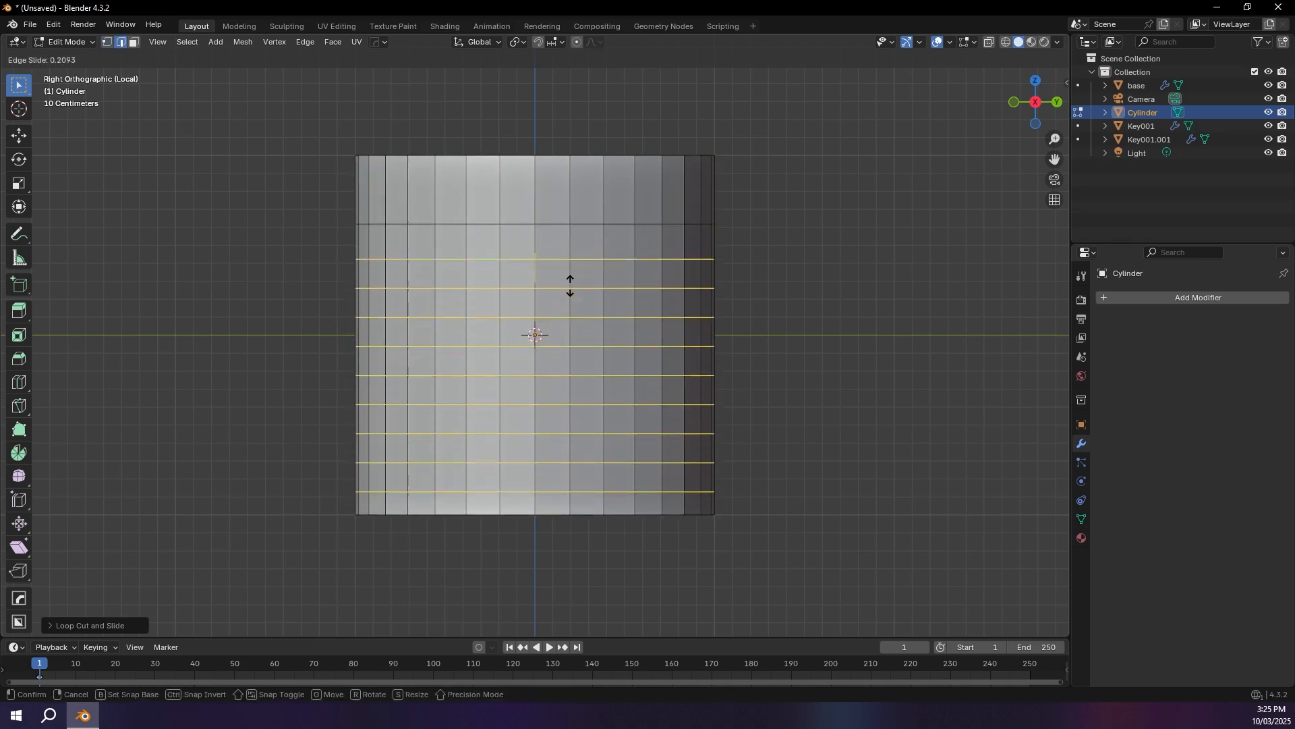
pyautogui.click(548, 237)
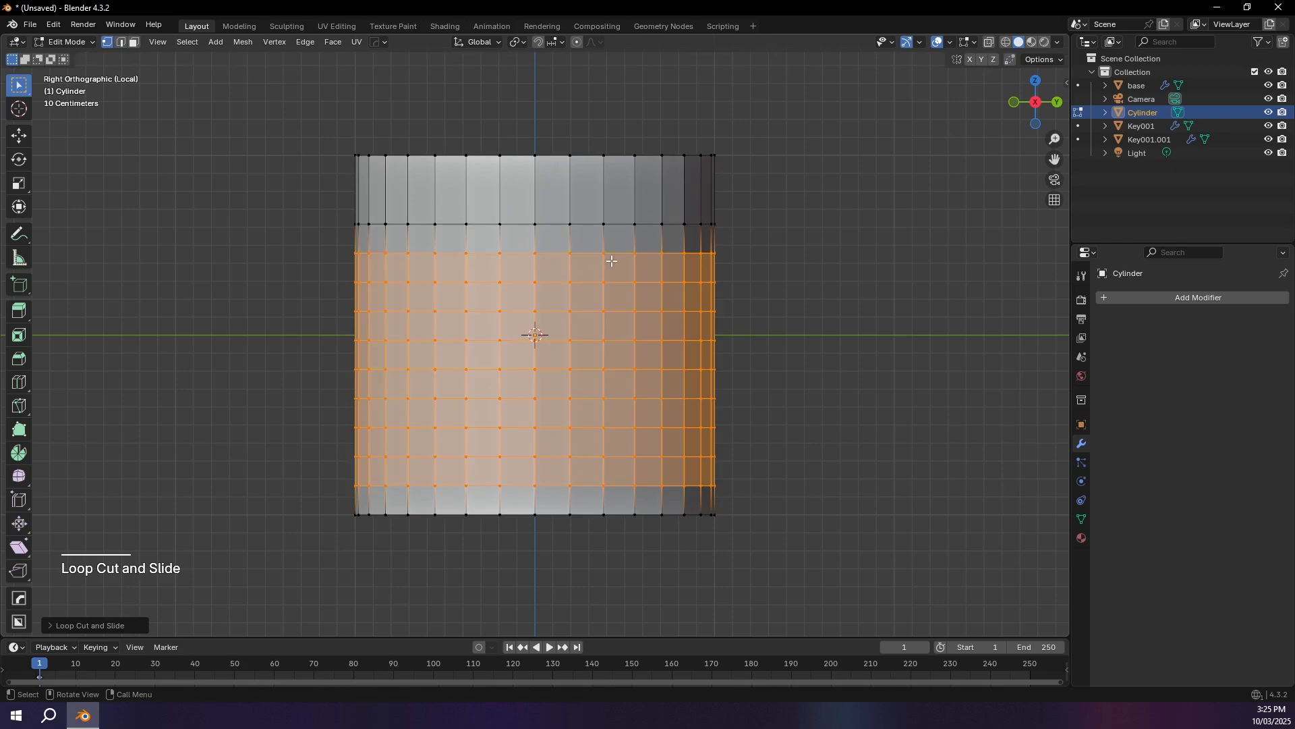
# Step: Extend the selection up to the upper edge loop and apply Poke Faces to the whole selected band
pyautogui.moveTo(616, 261); pyautogui.dragTo(518, 228, button='middle')
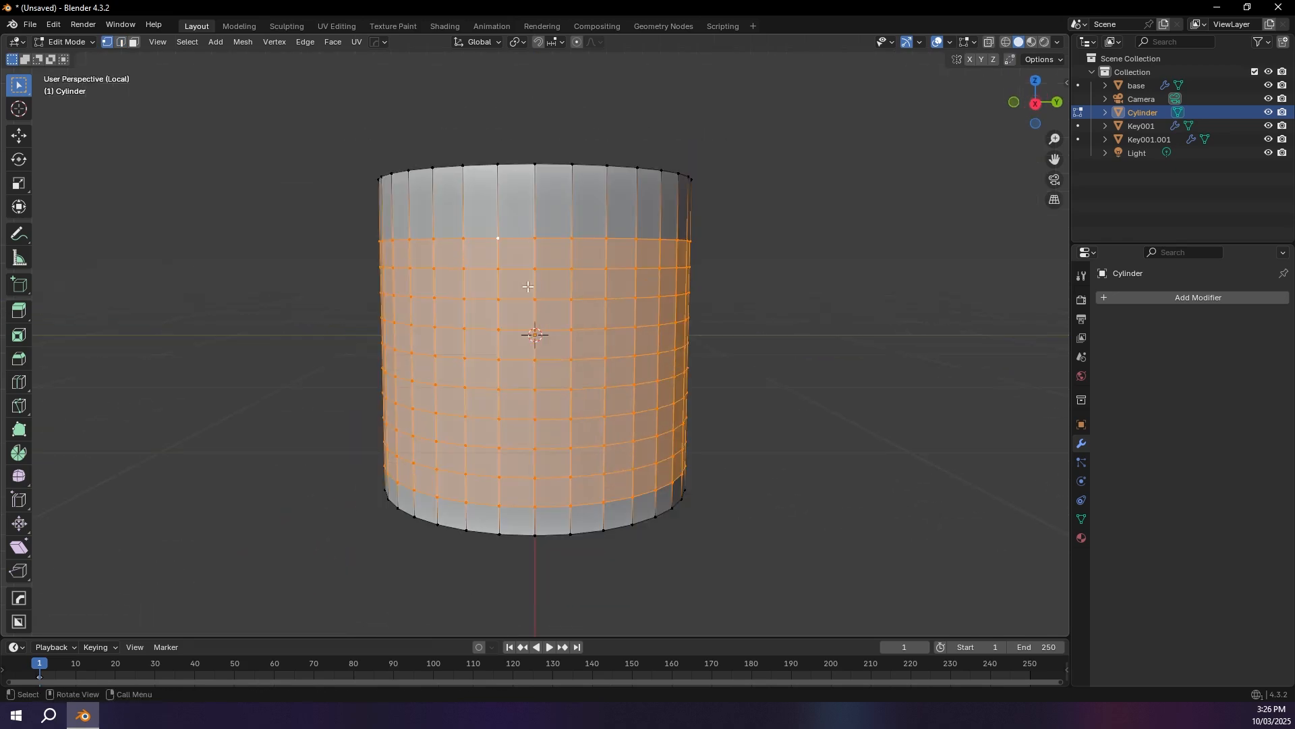
pyautogui.press('ctrl')
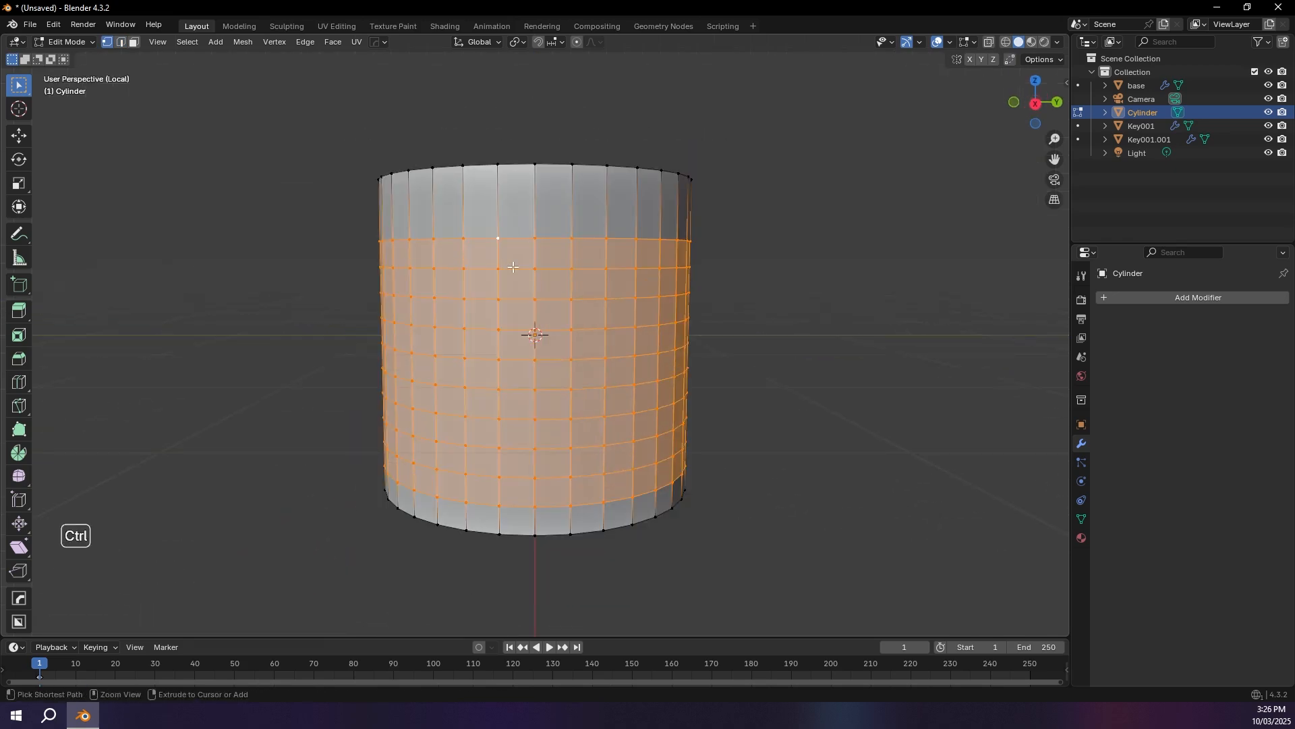
pyautogui.hotkey('ctrl', 'f')
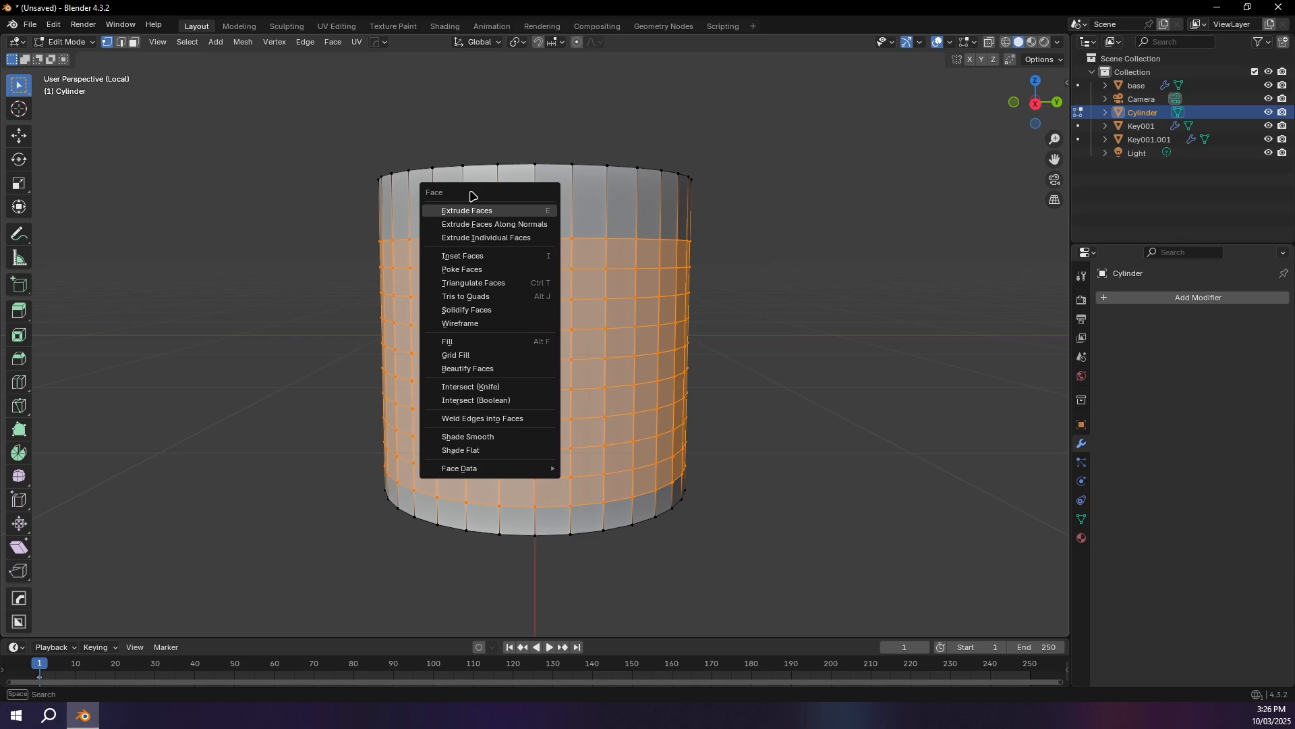
pyautogui.click(463, 270)
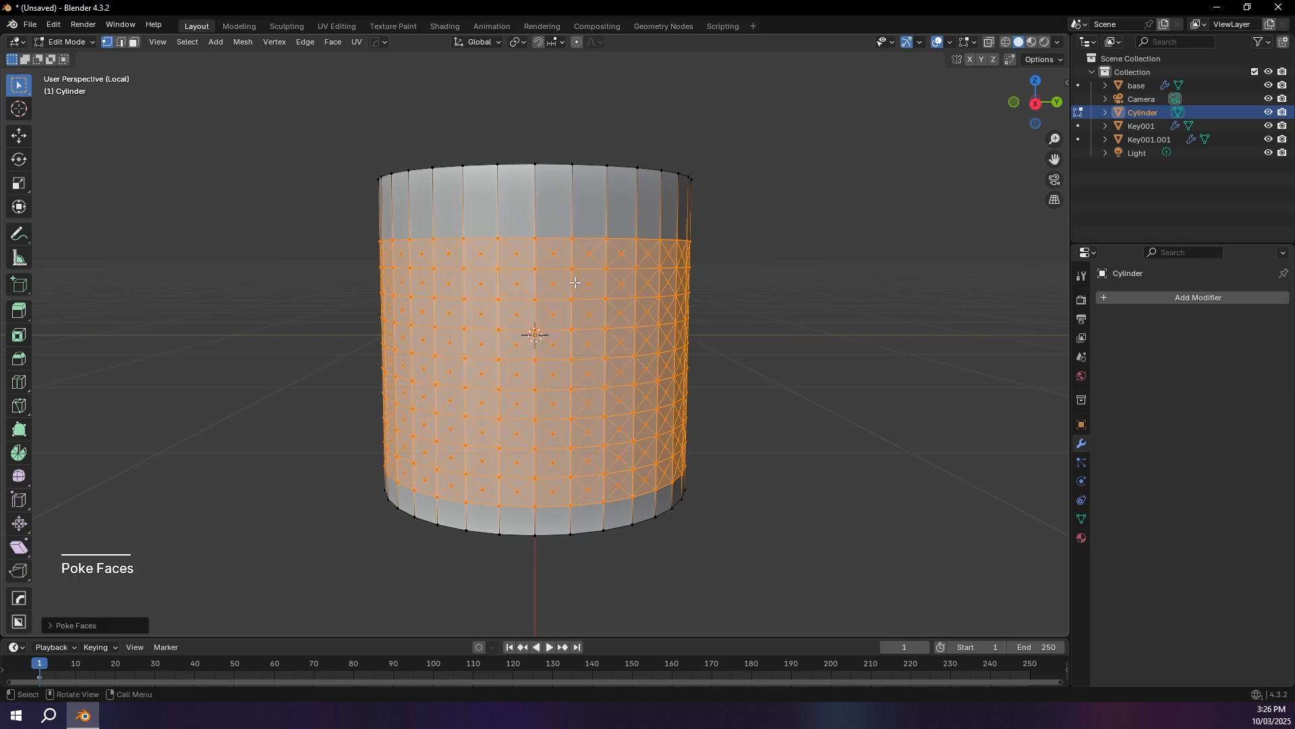
# Step: Select the centre vertices of all poked faces with Select Similar by Amount of Adjacent Faces, starting from one centre vertex
pyautogui.click(480, 280)
pyautogui.moveTo(424, 248); pyautogui.dragTo(443, 247, button='middle')
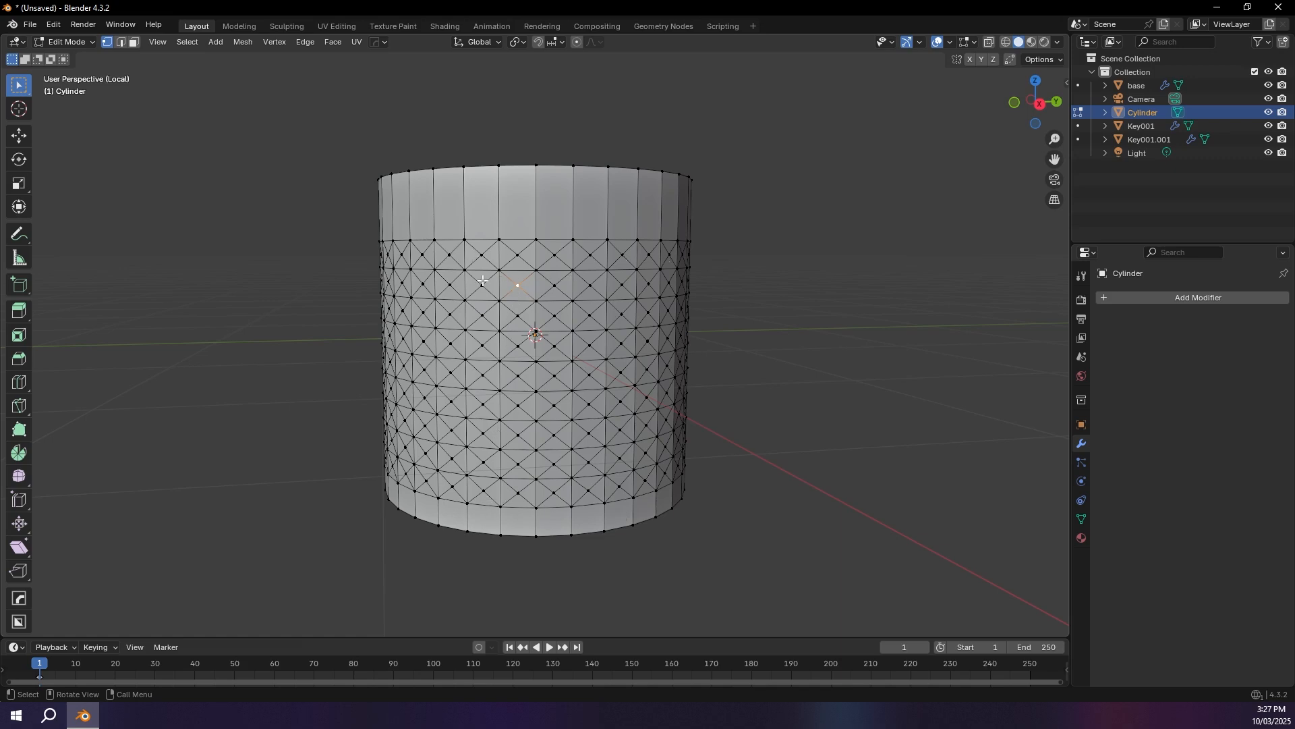
pyautogui.hotkey('shift', 'g')
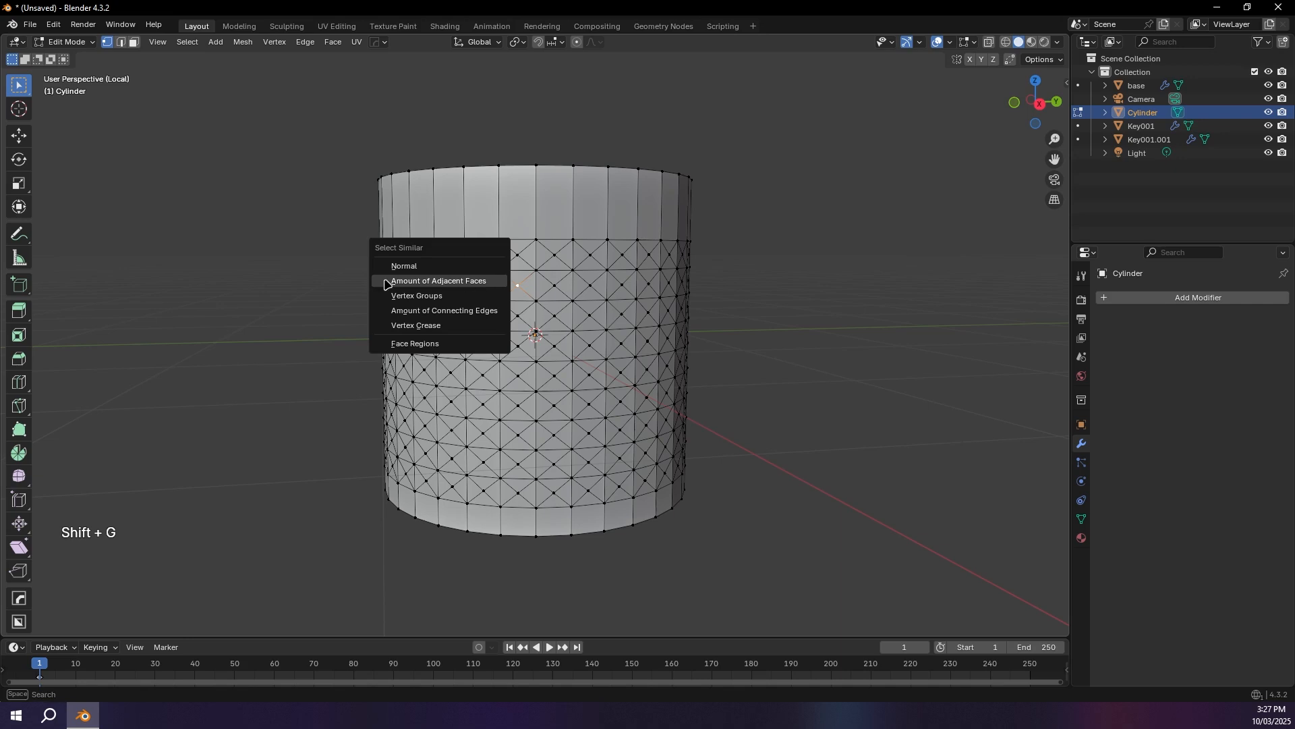
pyautogui.click(468, 282)
# Step: Push the centre vertices outward with Shrink/Fatten to form pyramid studs, and refine their height, including a pull-back of about 0.018 m
pyautogui.moveTo(468, 282); pyautogui.dragTo(559, 307, button='middle')
pyautogui.hotkey('alt', 's')
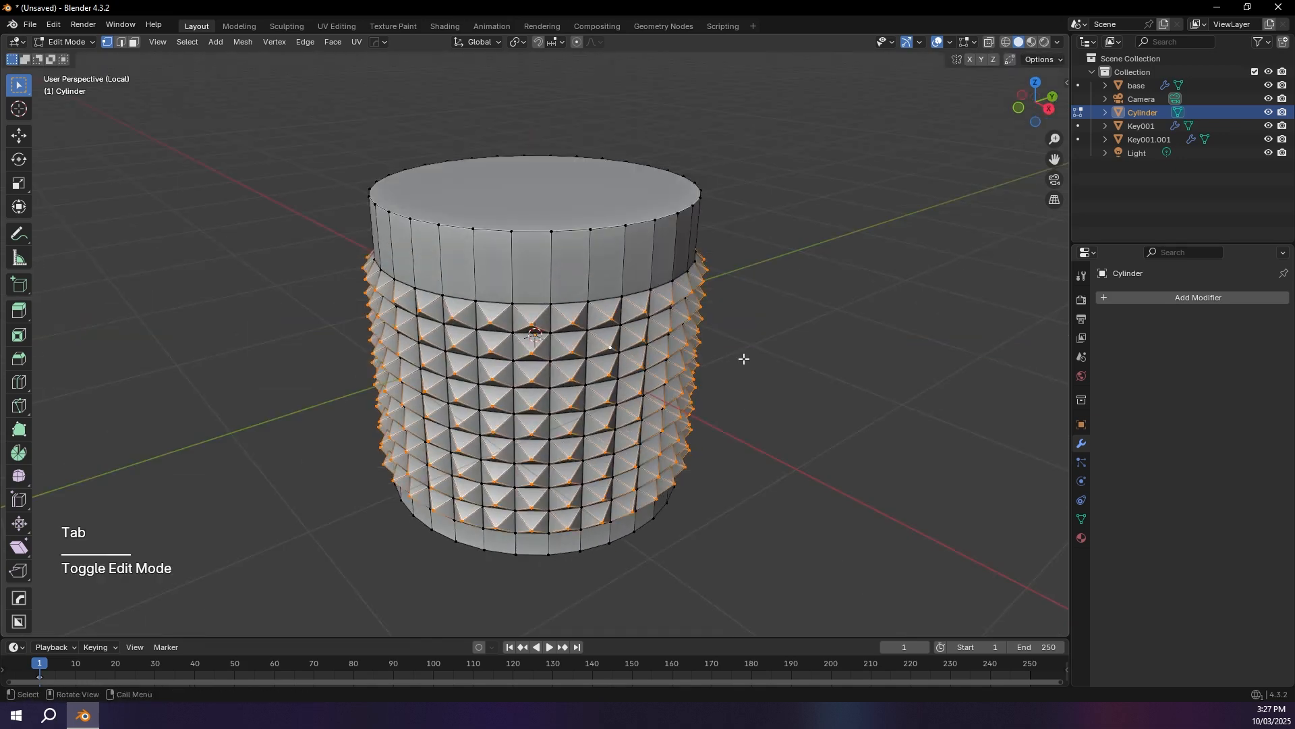
pyautogui.hotkey('alt', 's')
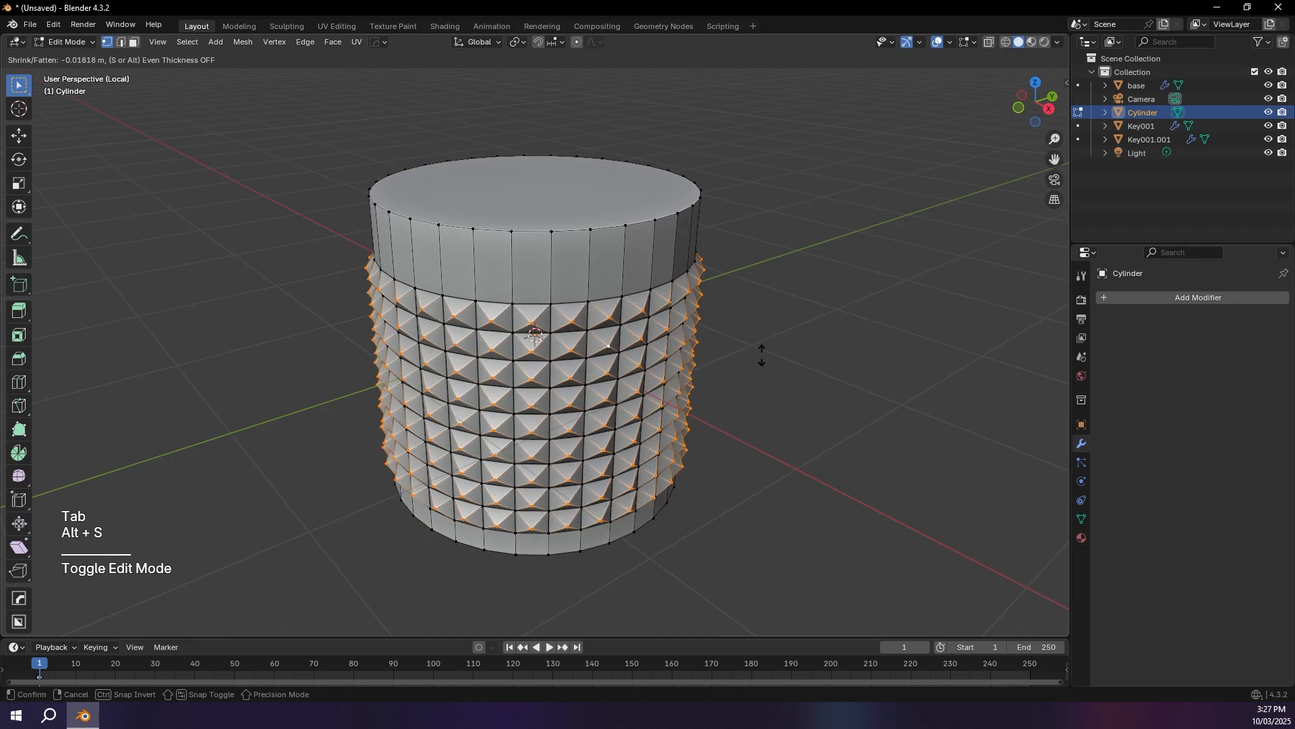
pyautogui.click(759, 357)
pyautogui.press('Tab')
pyautogui.moveTo(755, 358); pyautogui.dragTo(702, 371, button='middle')
pyautogui.press('Tab')
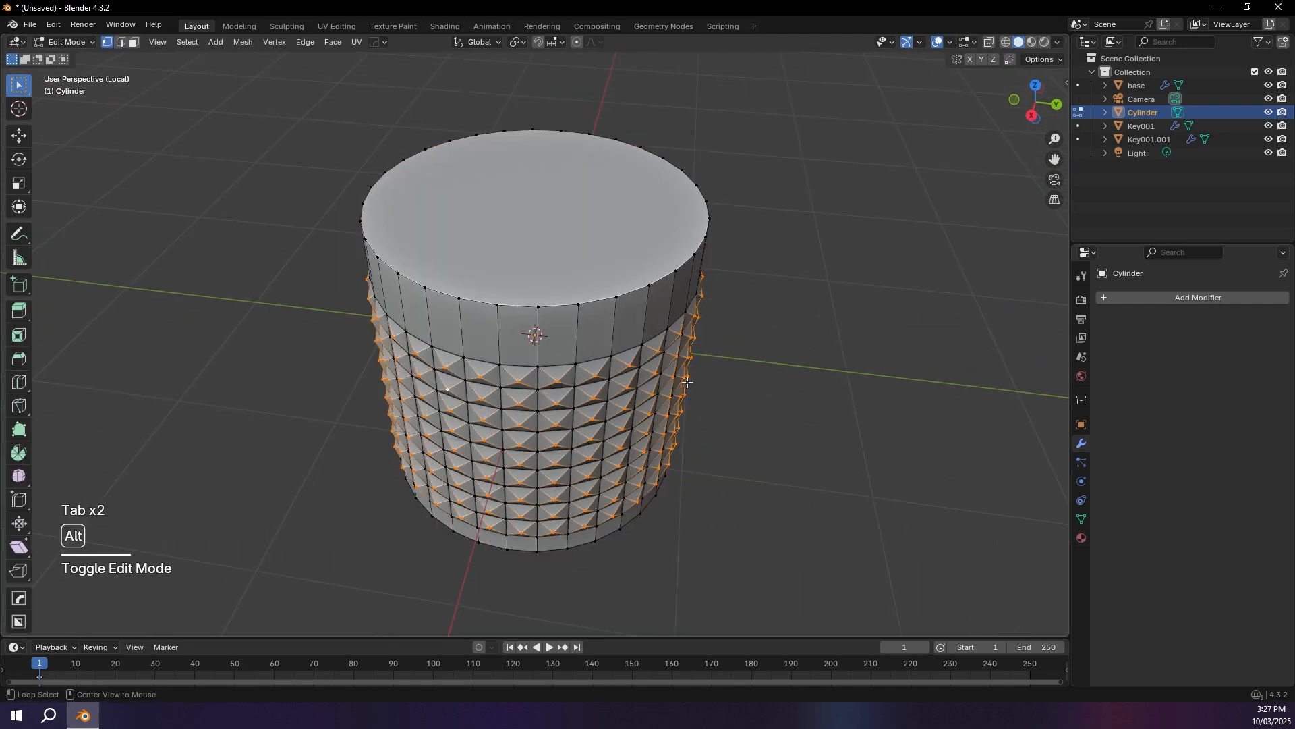
pyautogui.hotkey('alt', 's')
pyautogui.moveTo(673, 370); pyautogui.dragTo(732, 301, button='middle')
pyautogui.press('Tab')
pyautogui.press('Tab')
# Step: Bevel the cylinder's top edge loop by about 0.196 m with a single segment
pyautogui.moveTo(472, 168); pyautogui.dragTo(445, 186, button='middle')
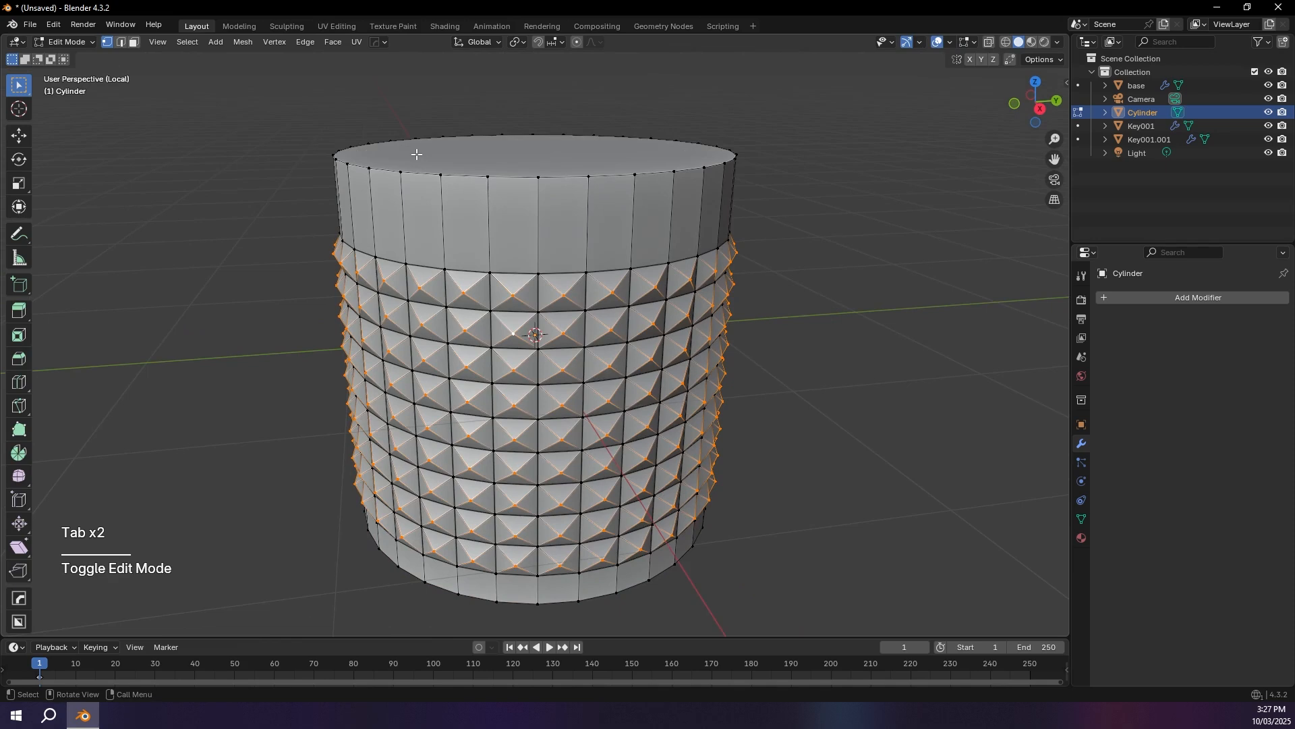
pyautogui.keyDown('alt'); pyautogui.click(477, 156); pyautogui.keyUp('alt')
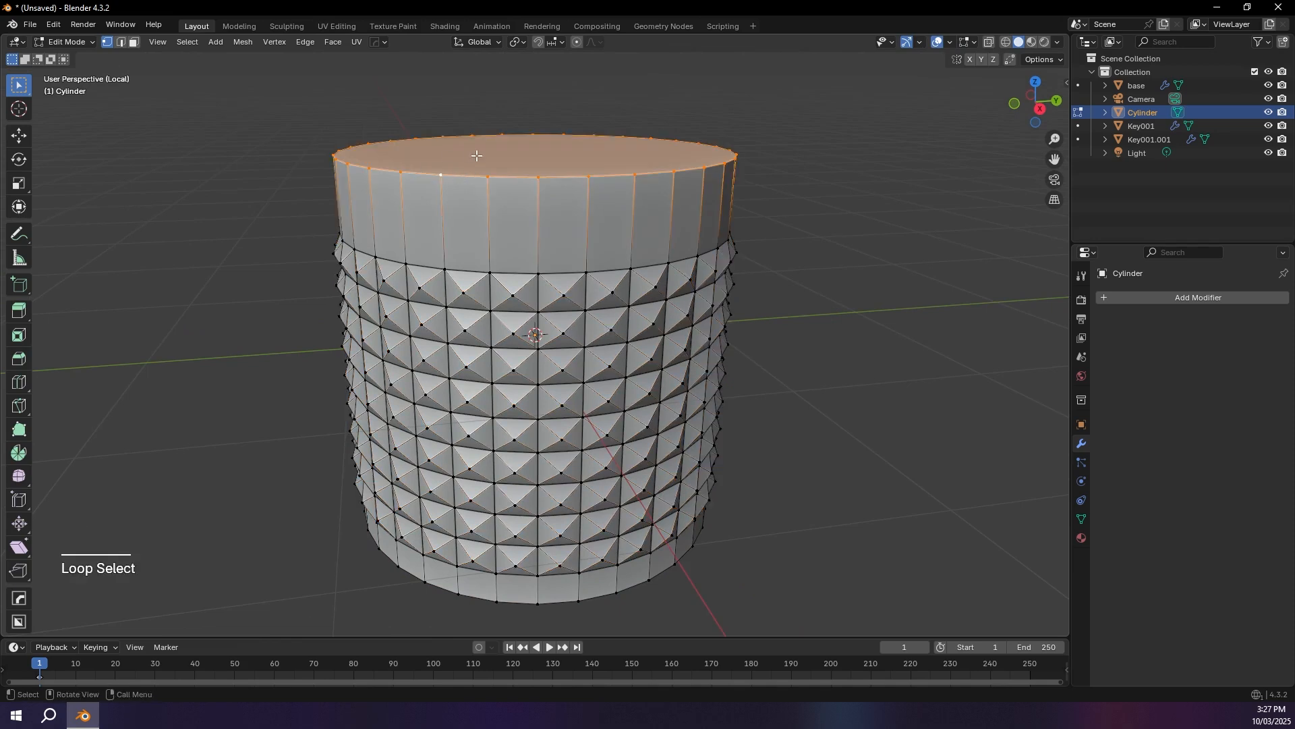
pyautogui.hotkey('ctrl', 'b')
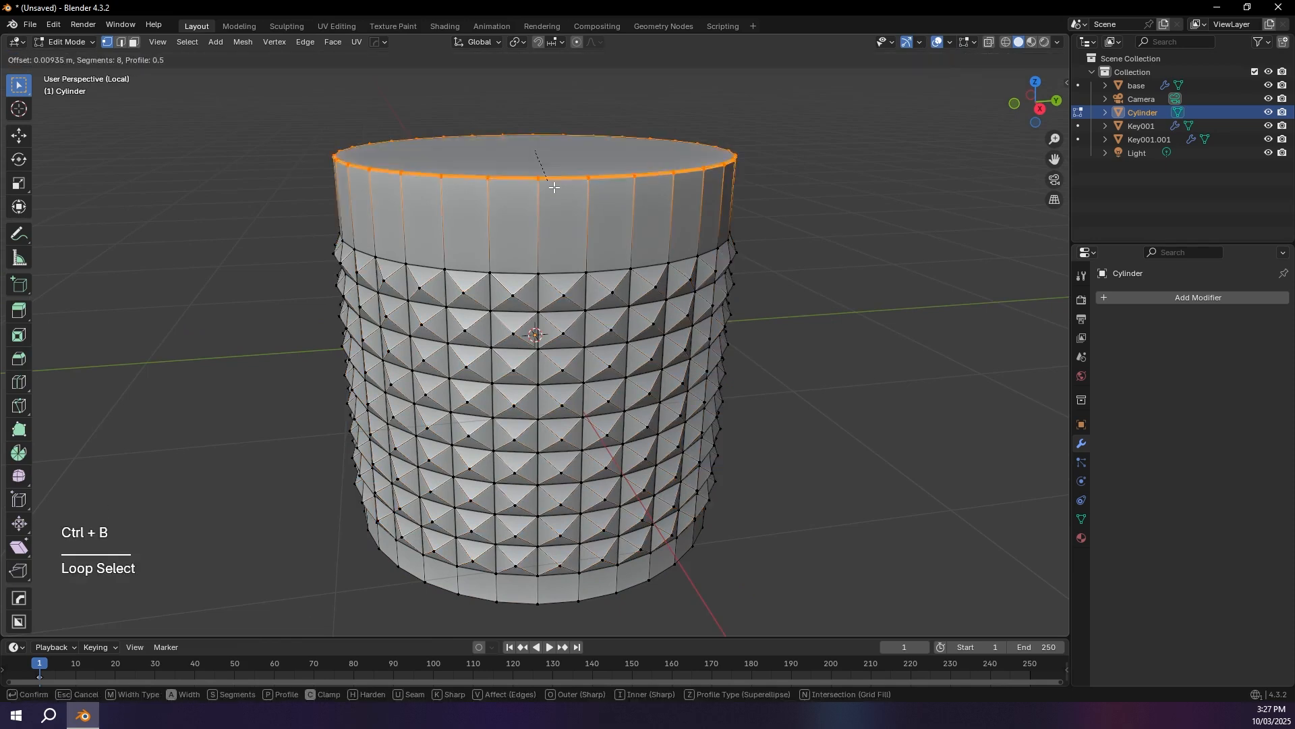
pyautogui.scroll(-7, 569, 211)
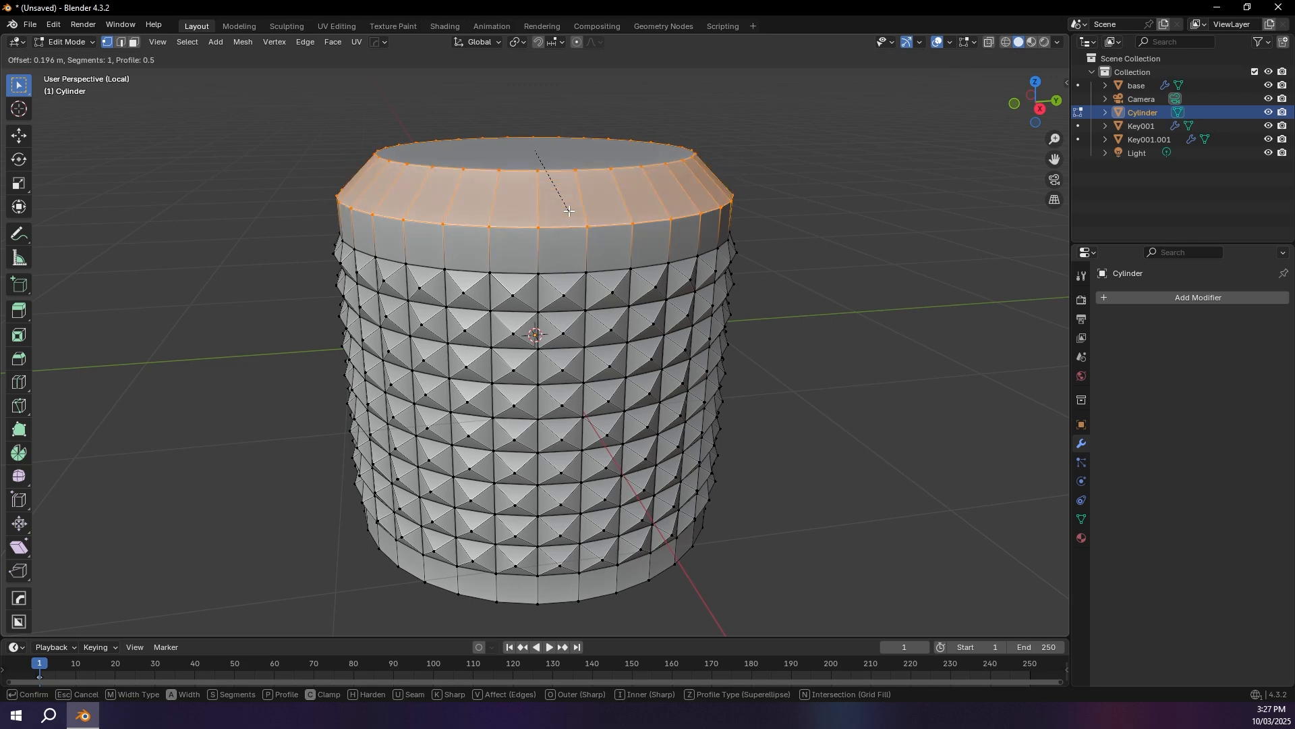
pyautogui.click(576, 214)
pyautogui.moveTo(631, 231); pyautogui.dragTo(602, 255, button='middle')
# Step: Return to Object Mode and apply Shade Auto Smooth to the cylinder
pyautogui.press('Tab')
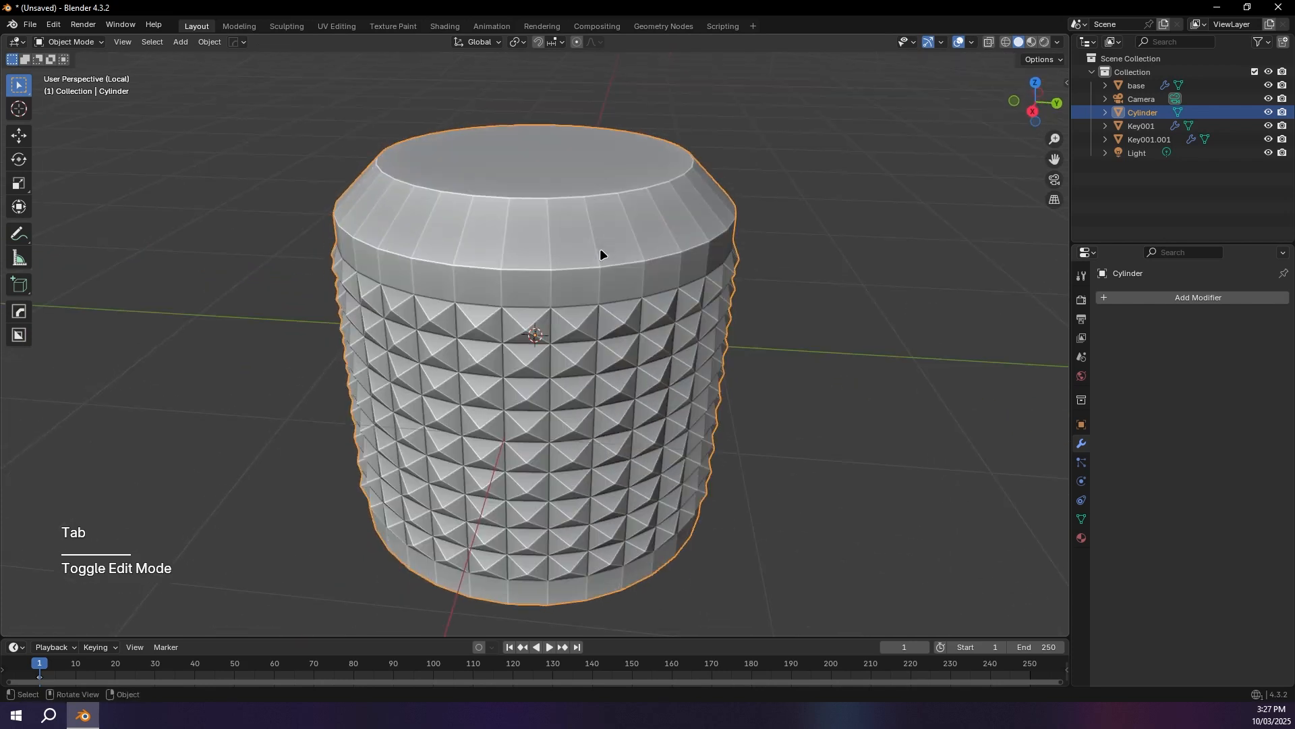
pyautogui.rightClick(600, 244)
pyautogui.click(600, 245)
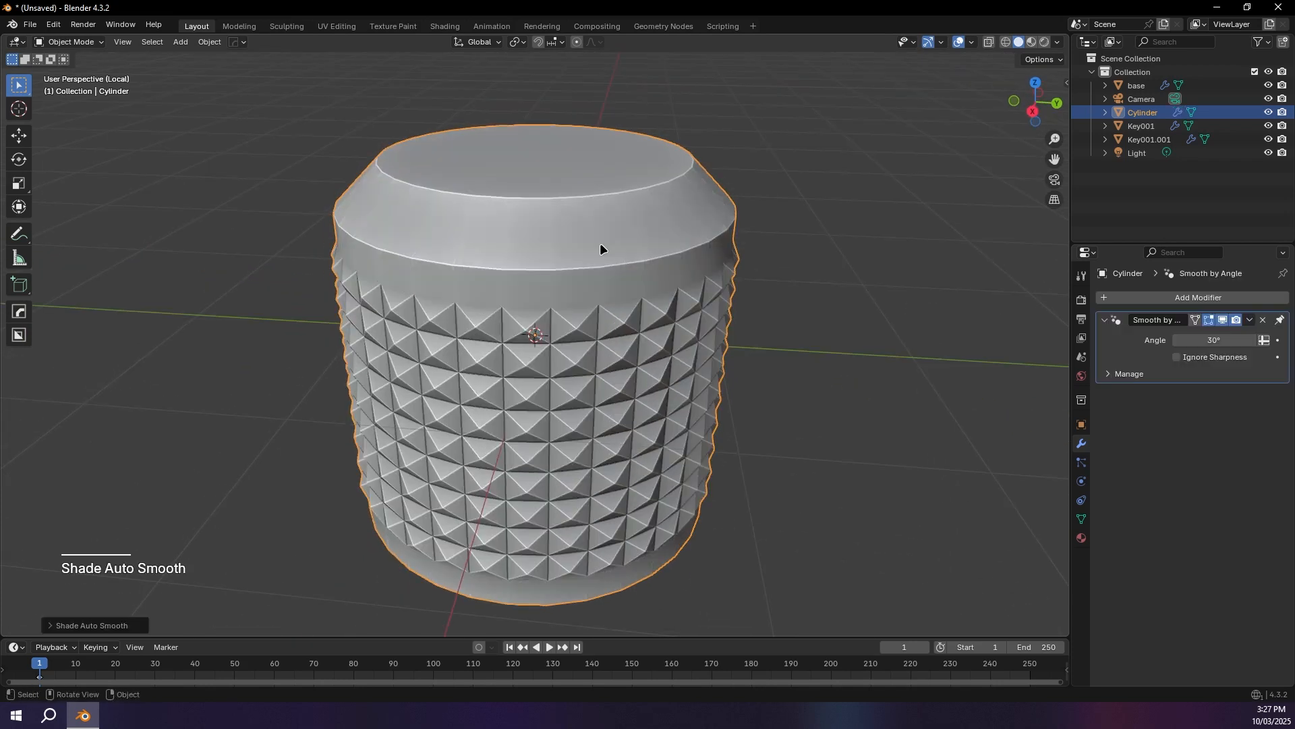
pyautogui.moveTo(600, 245); pyautogui.dragTo(601, 214, button='middle')
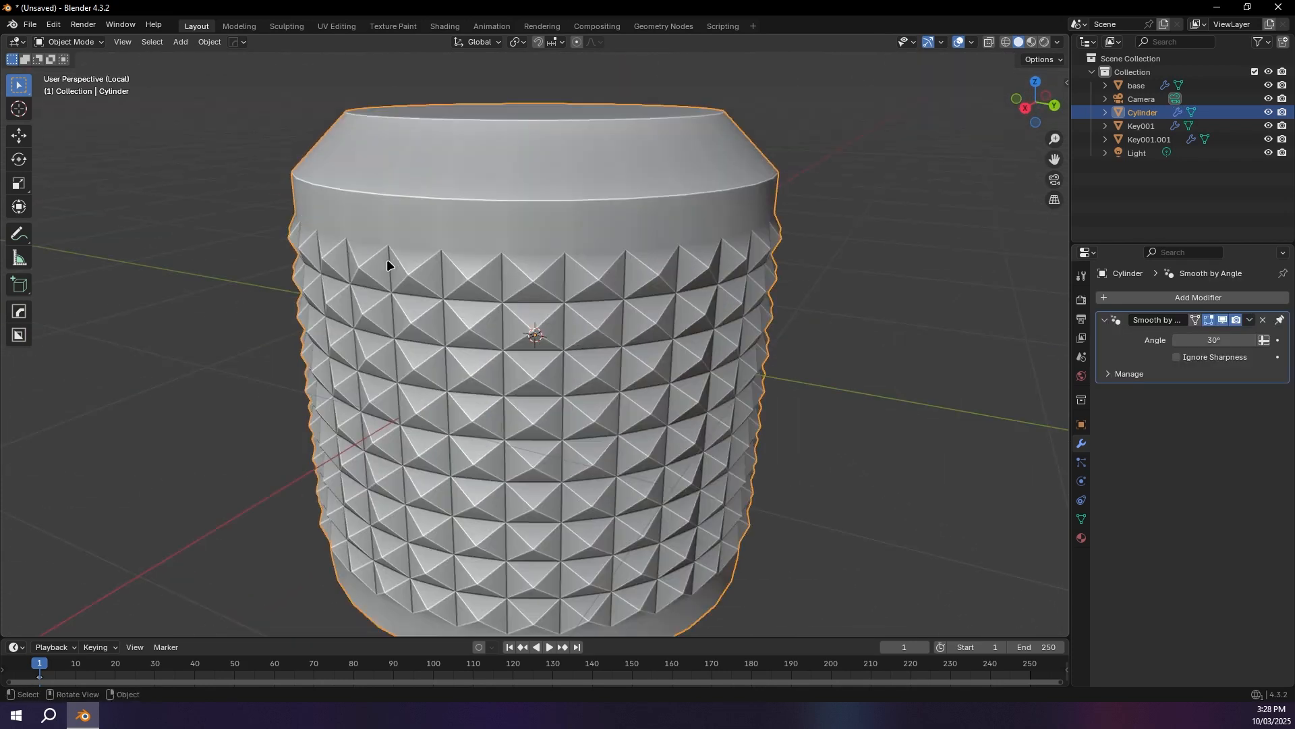
pyautogui.moveTo(387, 262); pyautogui.dragTo(498, 259, button='middle')
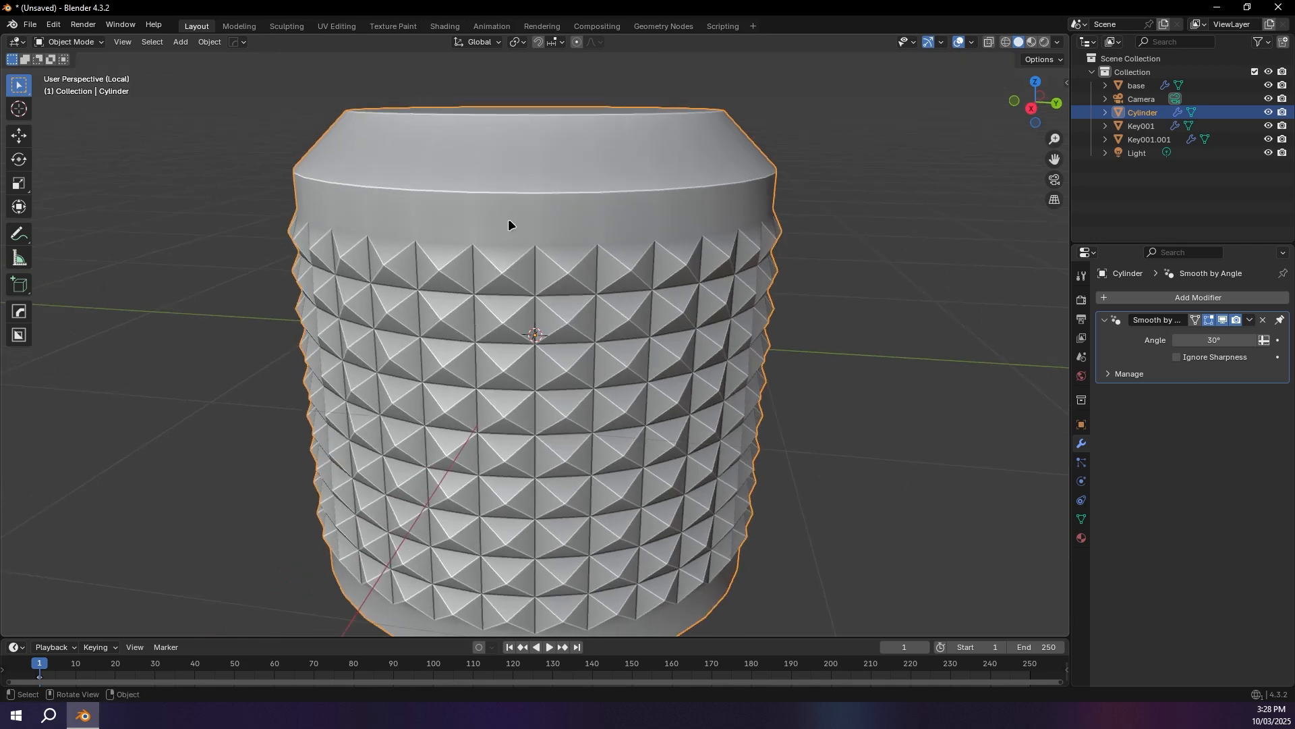
pyautogui.scroll(2, 508, 222)
pyautogui.press('d')
pyautogui.moveTo(494, 211); pyautogui.dragTo(495, 227)
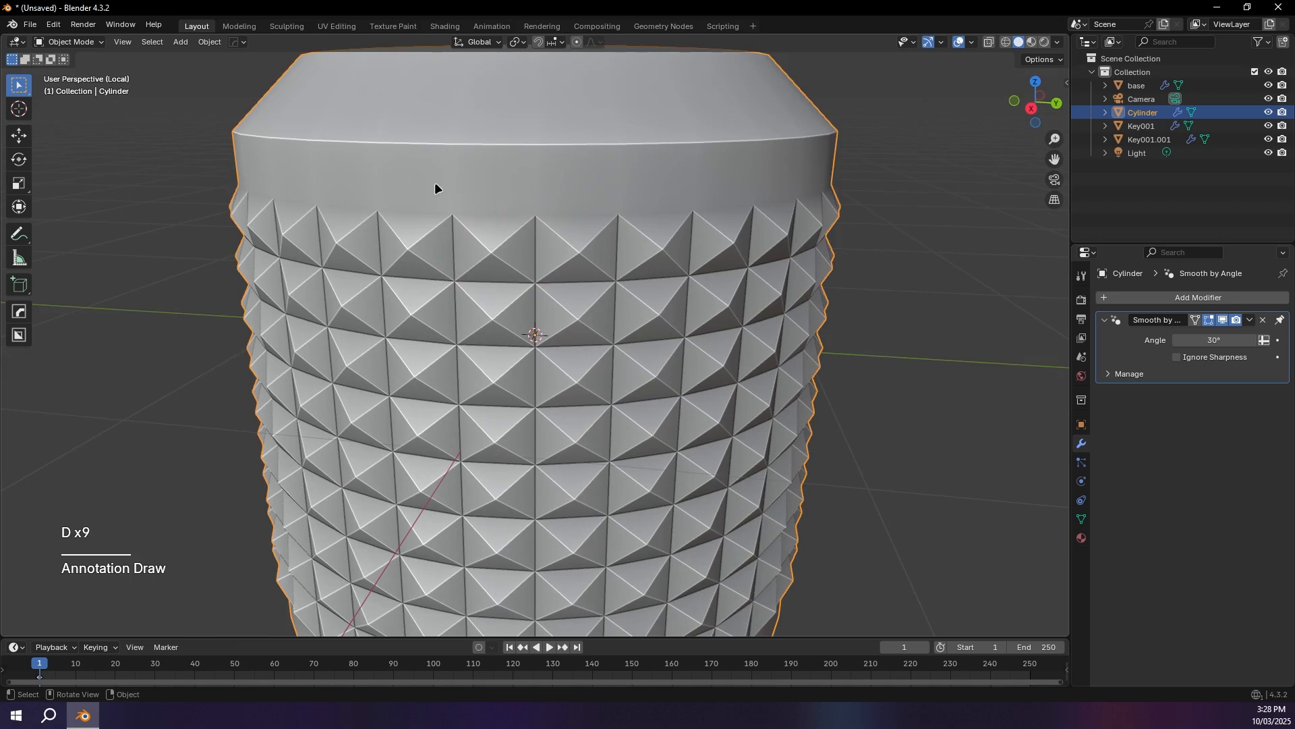
# Step: In Edit Mode, select all stud tips by Amount of Adjacent Faces and exclude the bevel's lower edge loop from the selection
pyautogui.press('Tab')
pyautogui.press('Tab')
pyautogui.press('Tab')
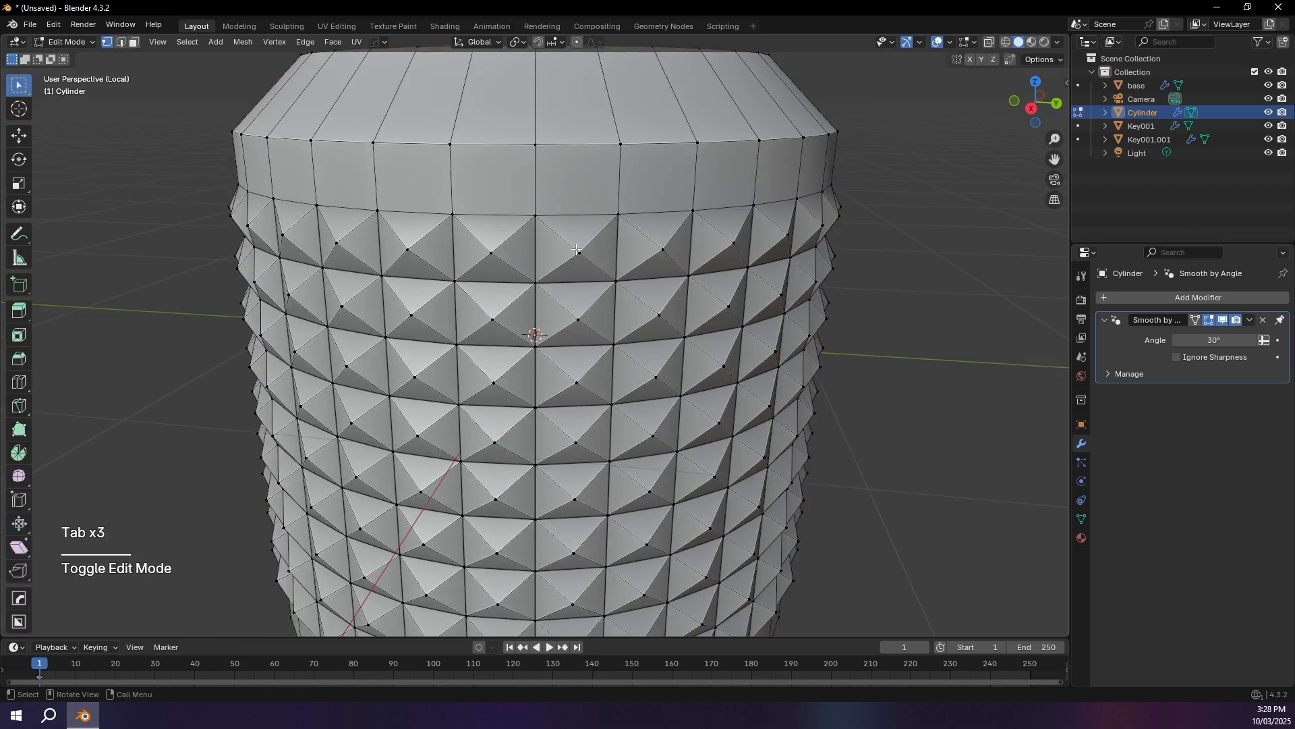
pyautogui.click(498, 255)
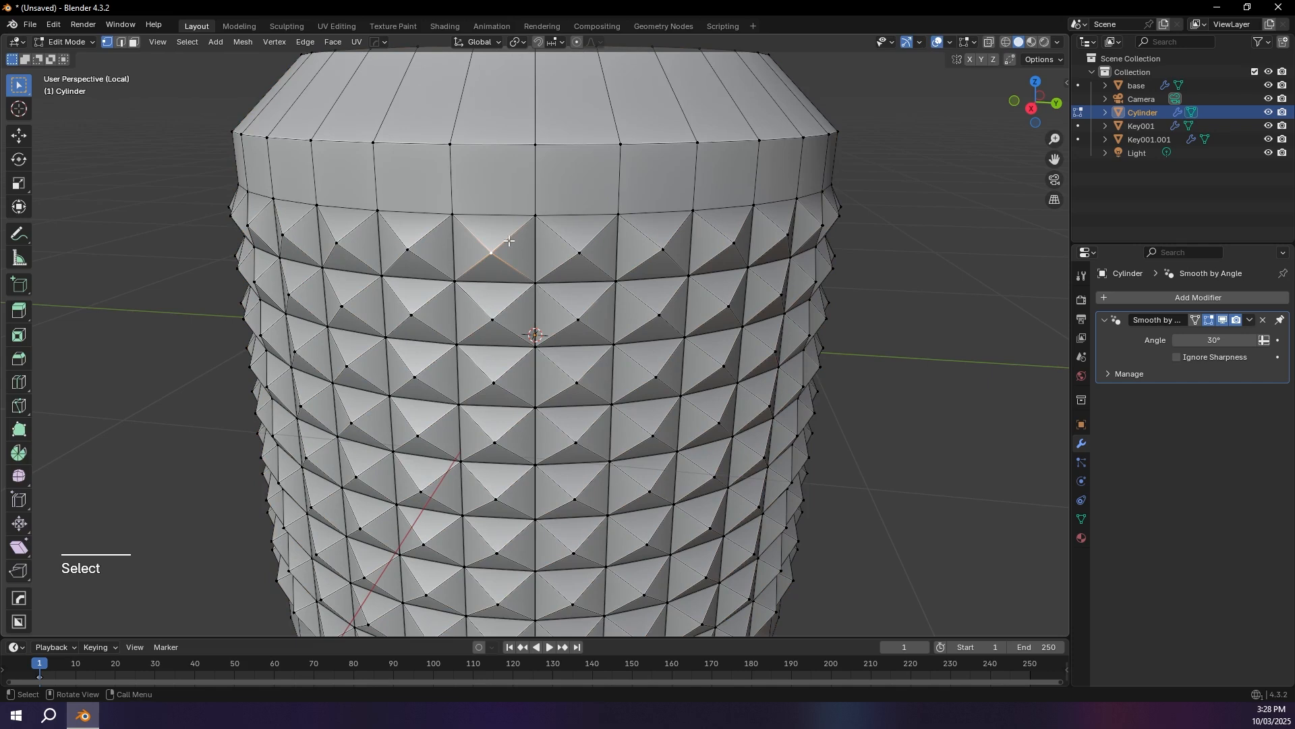
pyautogui.hotkey('shift', 'g')
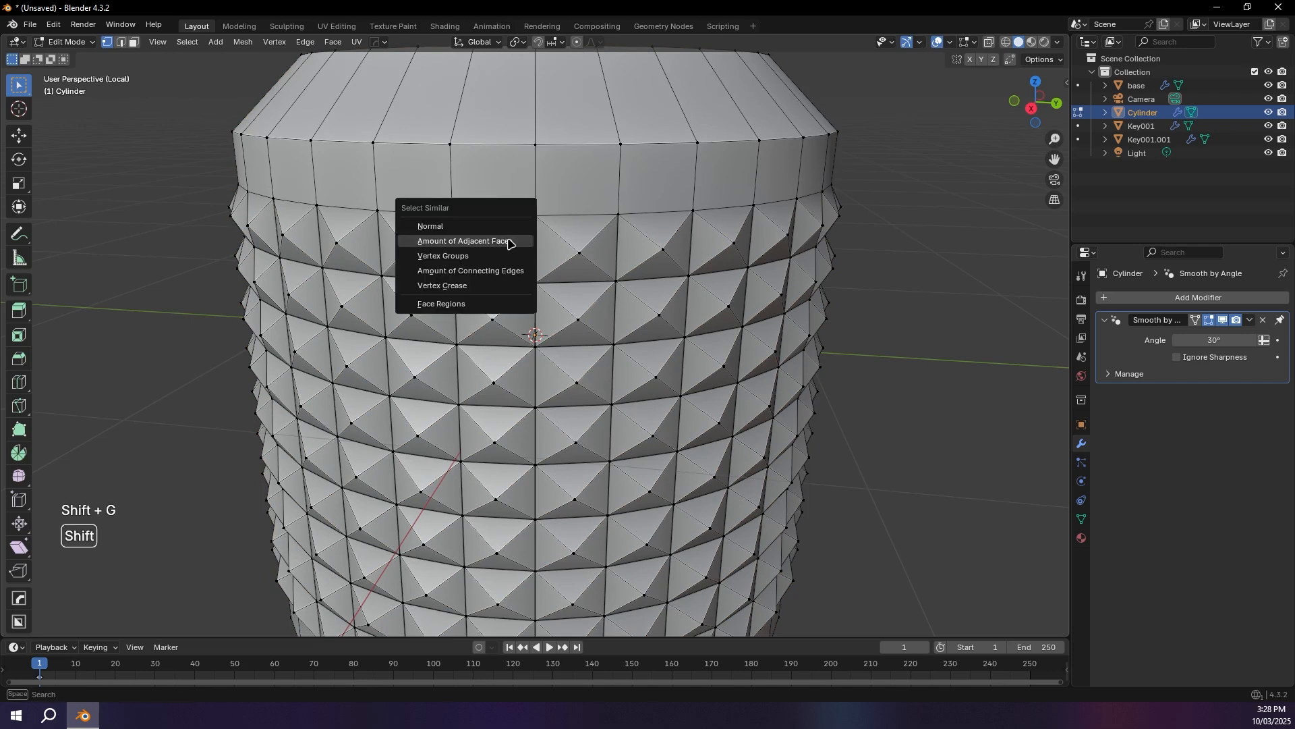
pyautogui.click(472, 242)
pyautogui.scroll(-3, 672, 336)
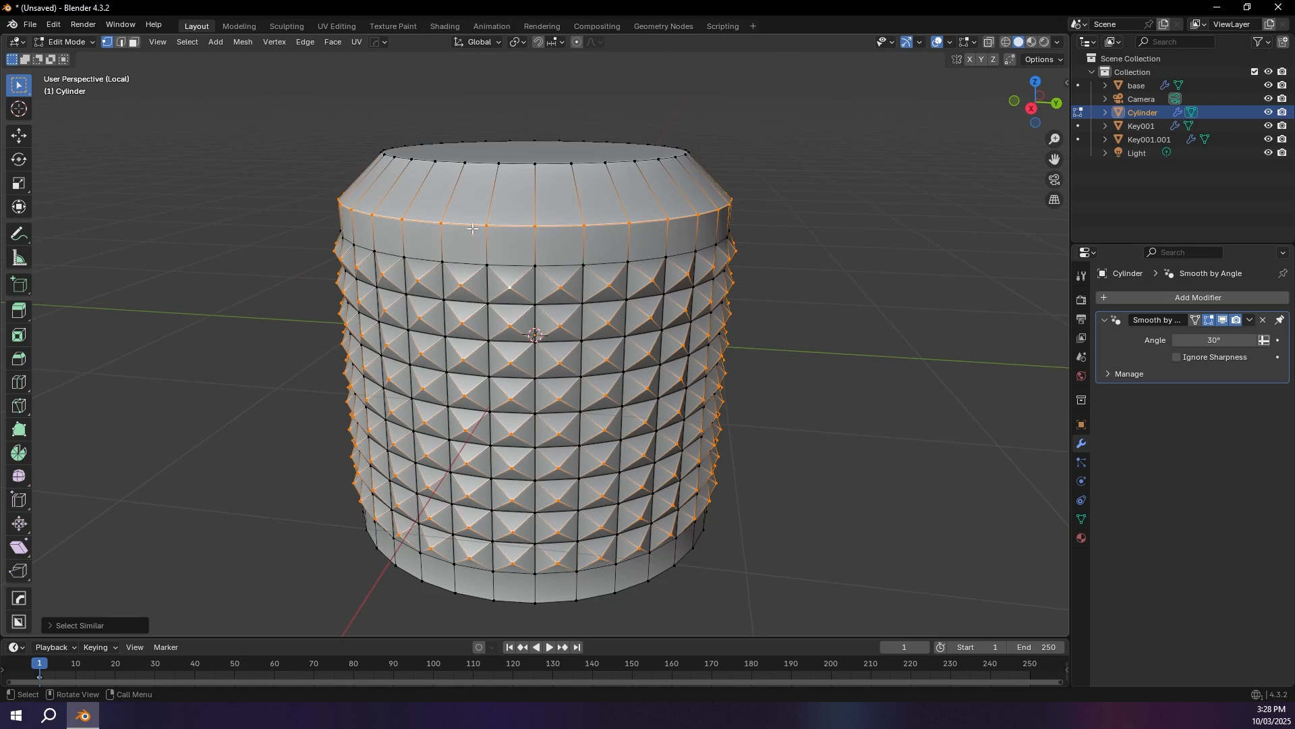
pyautogui.hotkey('ctrl', 'z')
pyautogui.keyDown('alt'); pyautogui.keyDown('shift'); pyautogui.click(510, 226); pyautogui.keyUp('shift'); pyautogui.keyUp('alt')
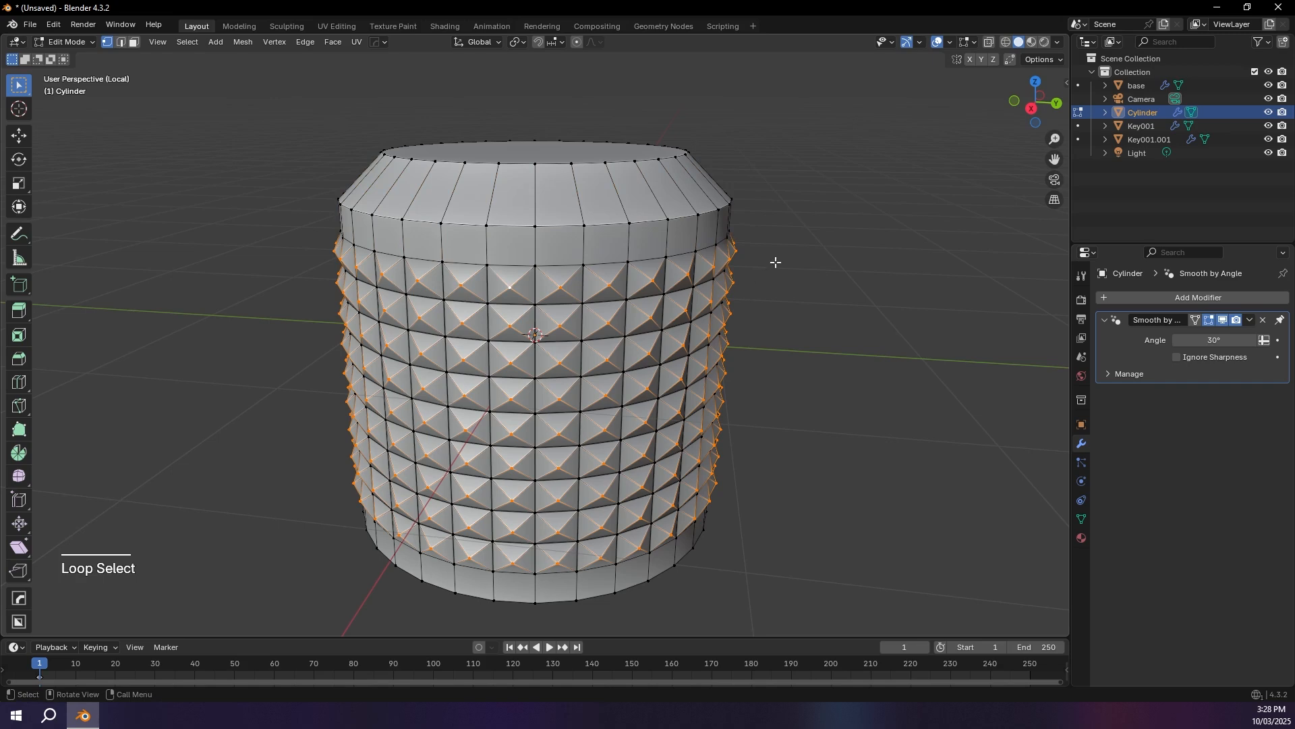
# Step: Readjust the height of the selected stud tips with Shrink/Fatten and return to Object Mode
pyautogui.hotkey('alt', 's')
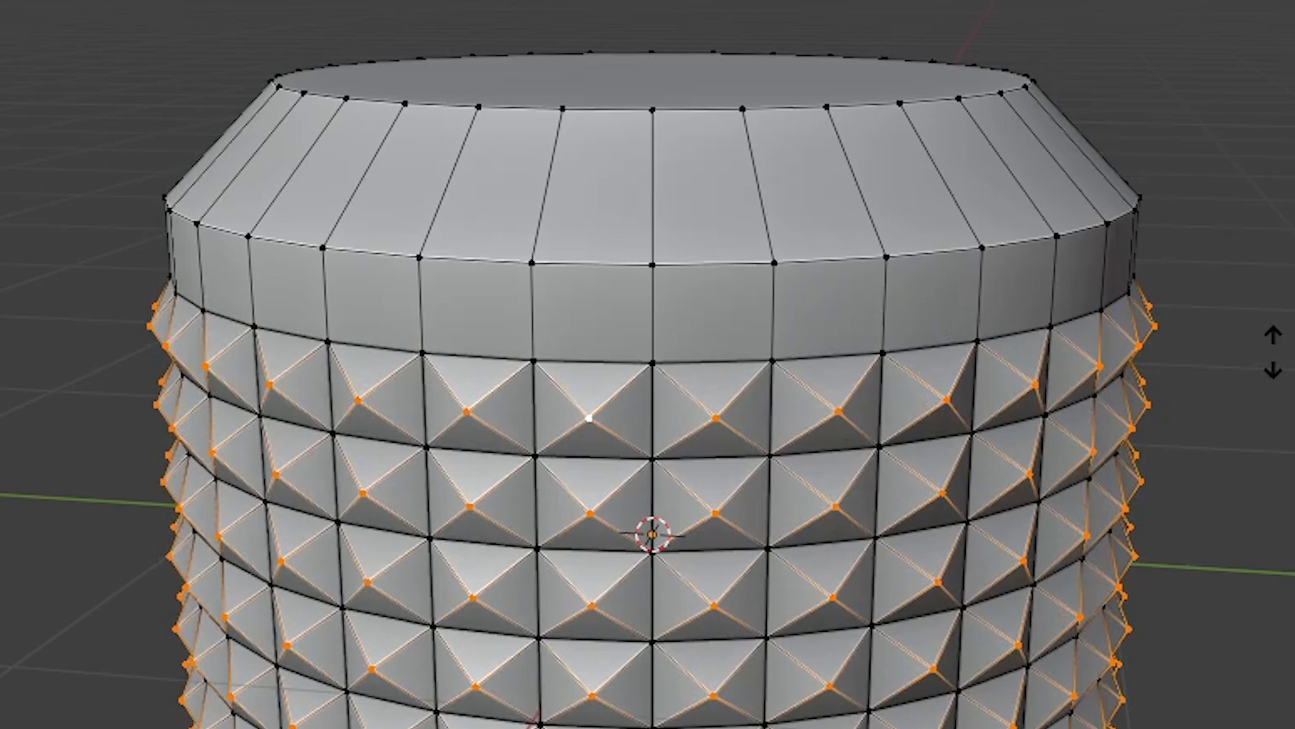
pyautogui.click(622, 354)
pyautogui.press('Tab')
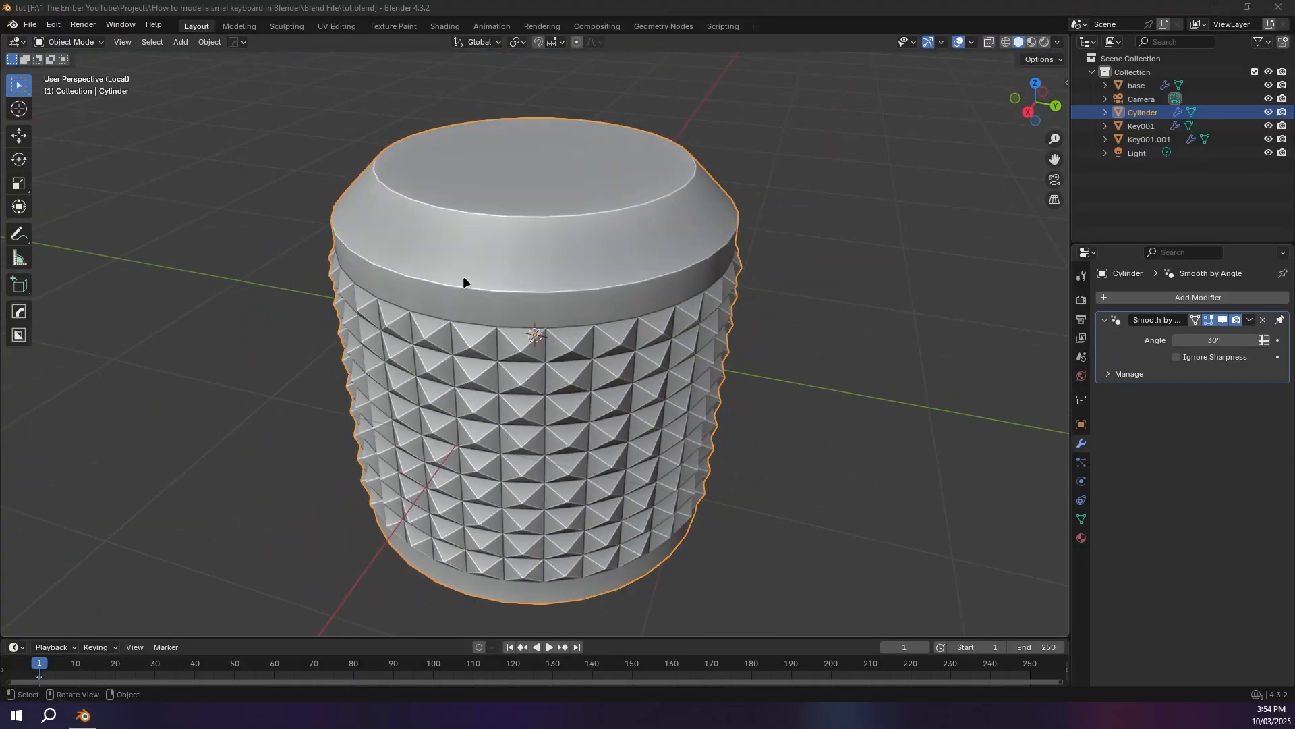
pyautogui.moveTo(440, 286); pyautogui.dragTo(455, 286, button='middle')
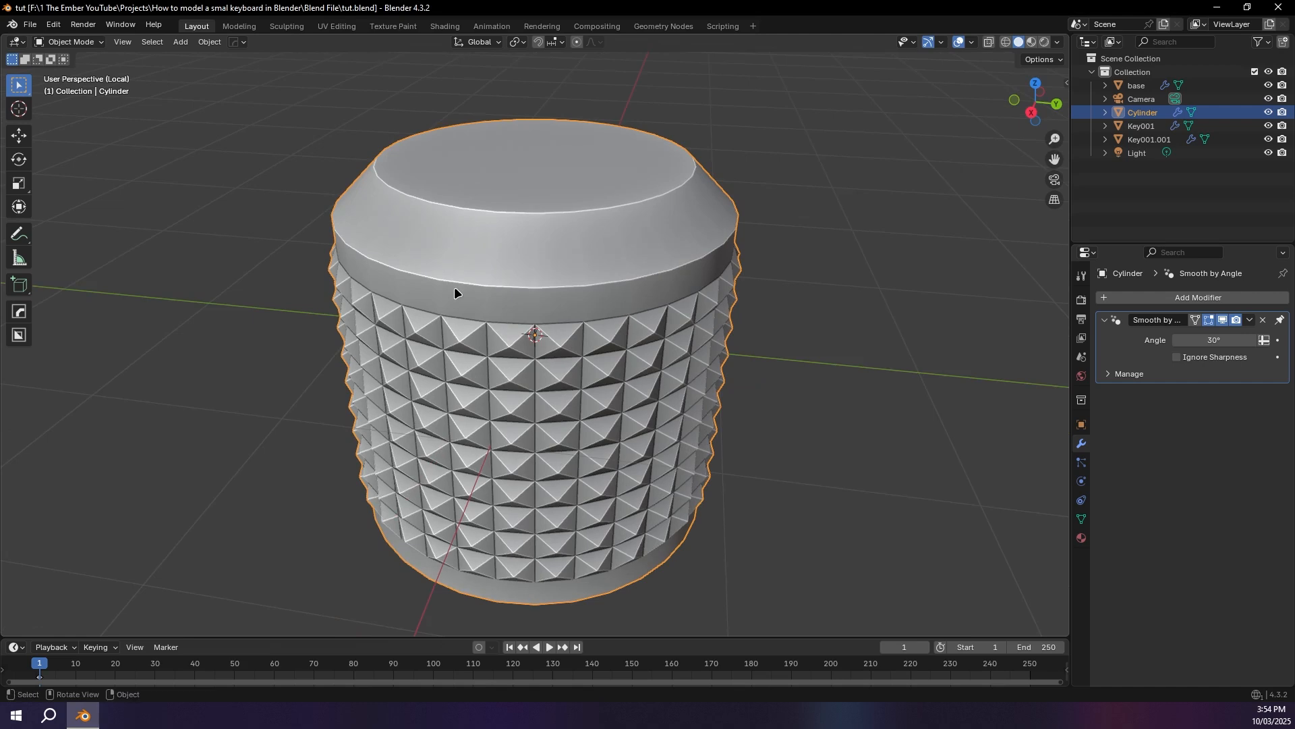
# Step: Leave Local View and show the cylinder together with the keypad tray in top view
pyautogui.press('/')
pyautogui.moveTo(481, 297); pyautogui.dragTo(615, 266, button='middle')
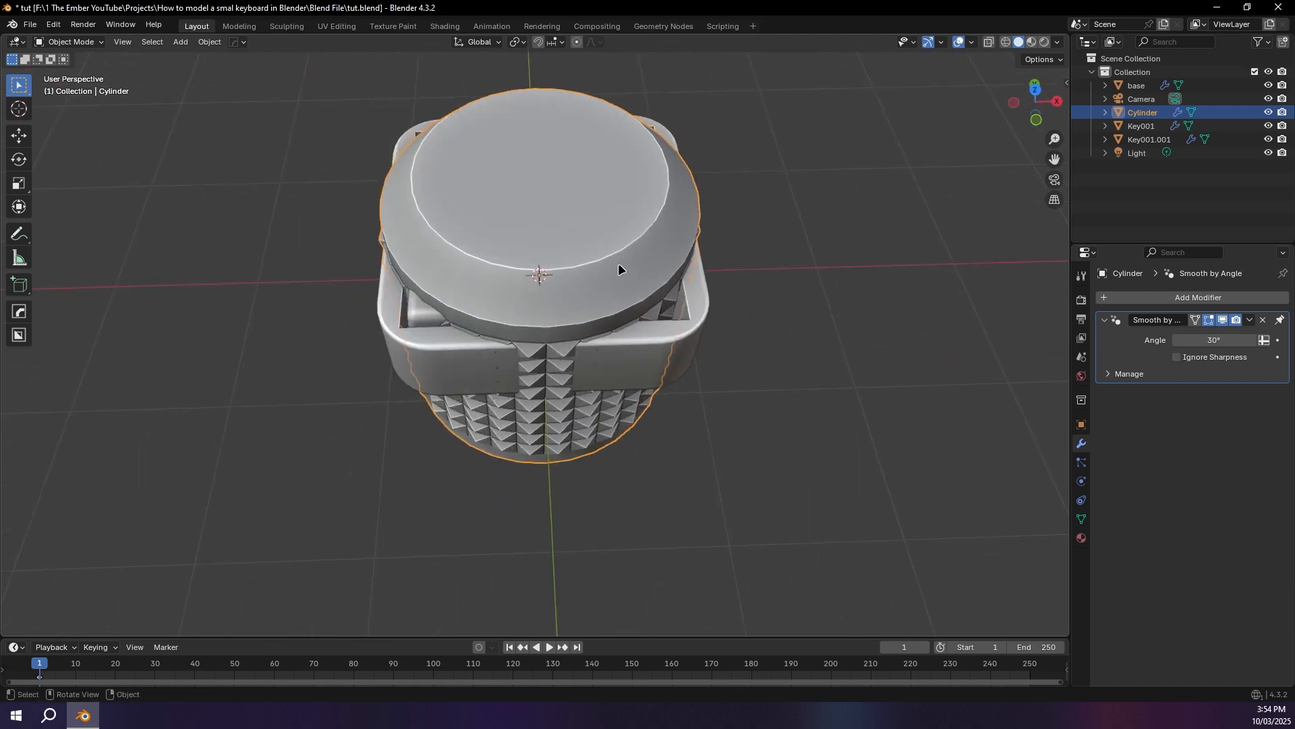
pyautogui.press('KP_7')
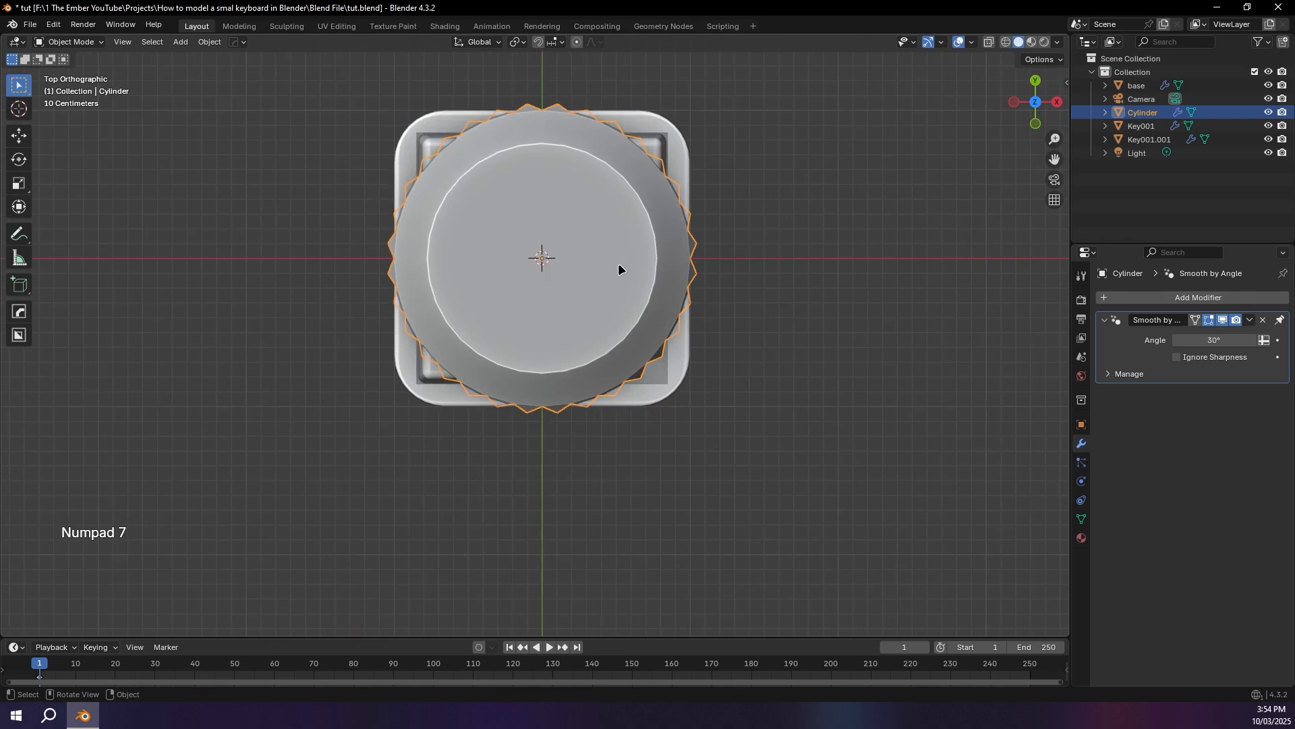
pyautogui.moveTo(981, 140); pyautogui.dragTo(1021, 89, button='middle')
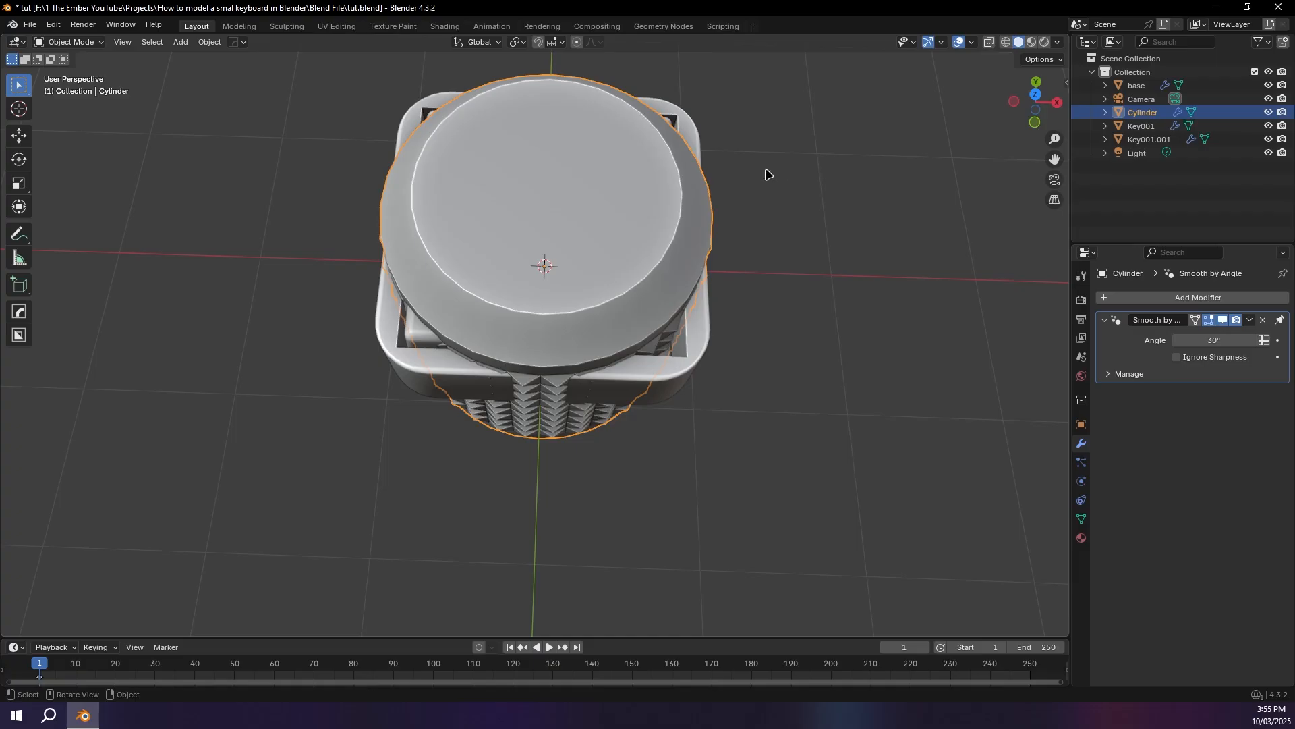
pyautogui.click(1037, 96)
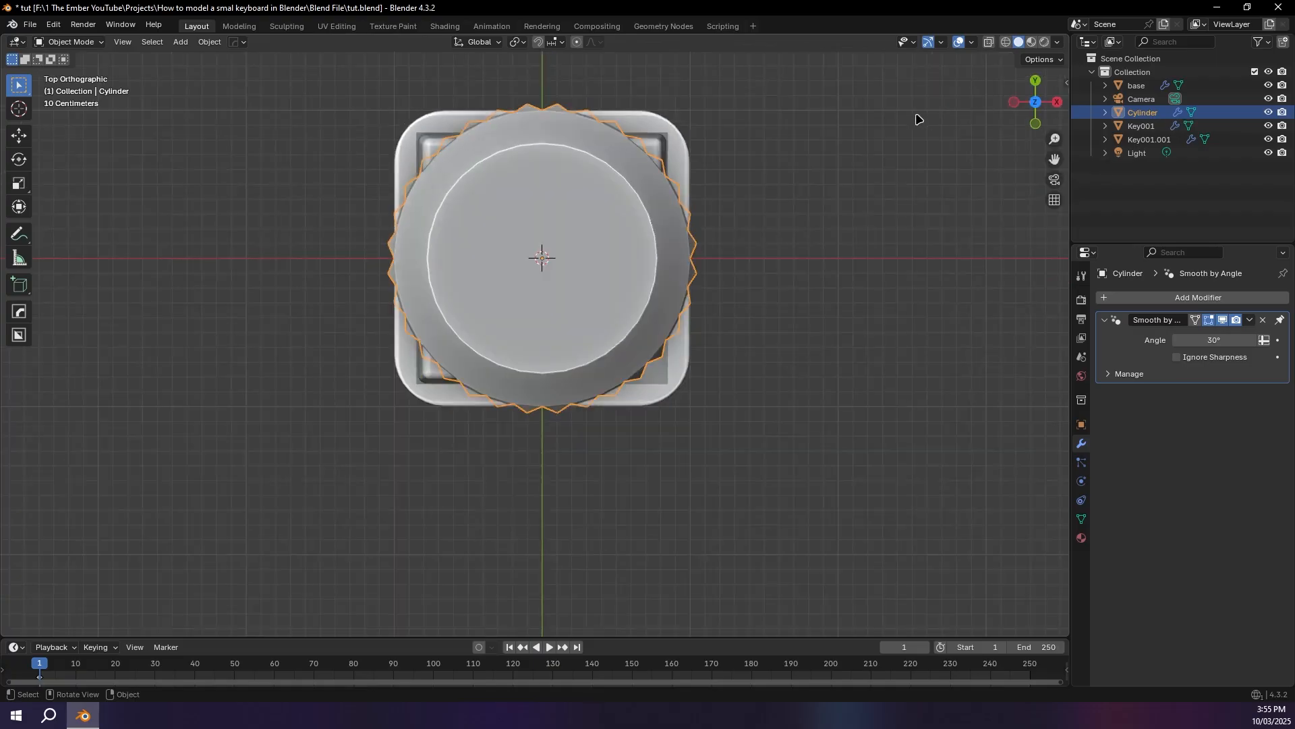
# Step: Scale the cylinder down to key size and centre it in the empty slot beside the double-width key
pyautogui.press('s')
pyautogui.click(634, 167)
pyautogui.press('g')
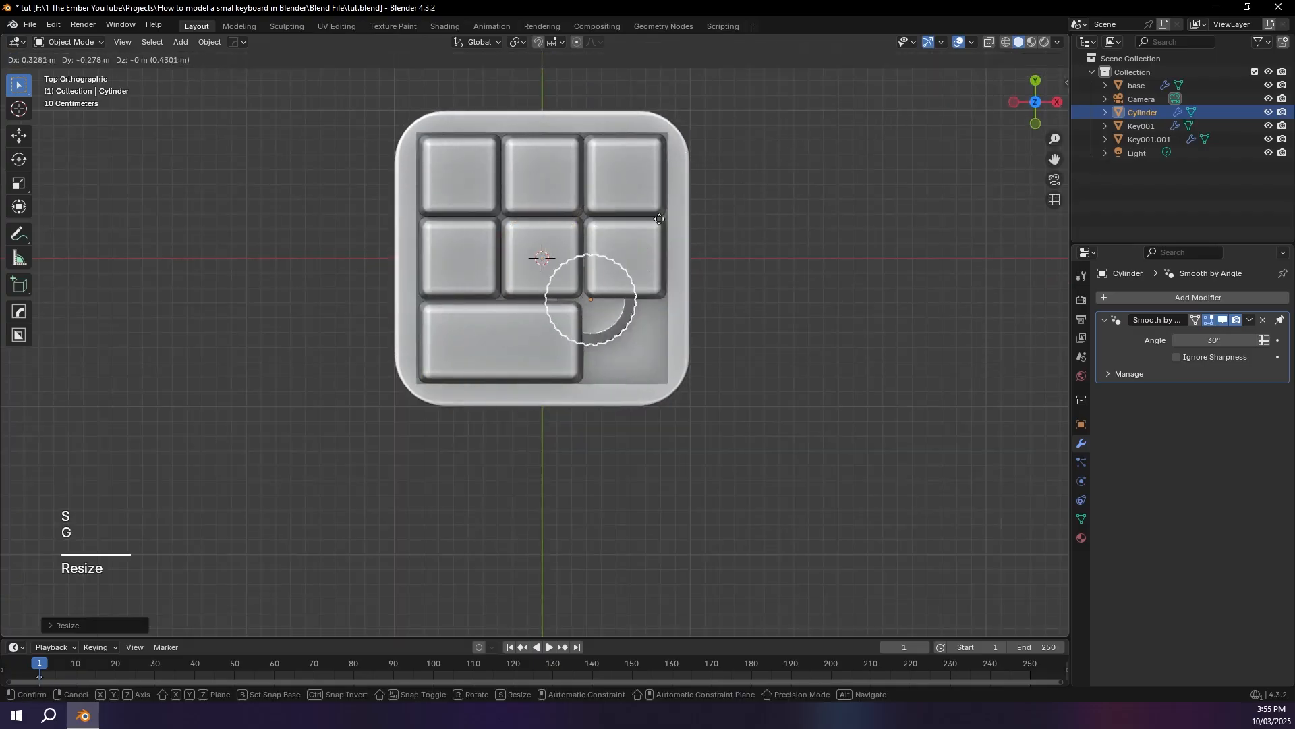
pyautogui.click(684, 251)
pyautogui.scroll(4, 747, 261)
pyautogui.scroll(-1, 746, 265)
pyautogui.keyDown('shift'); pyautogui.moveTo(747, 265); pyautogui.dragTo(601, 236, button='middle'); pyautogui.keyUp('shift')
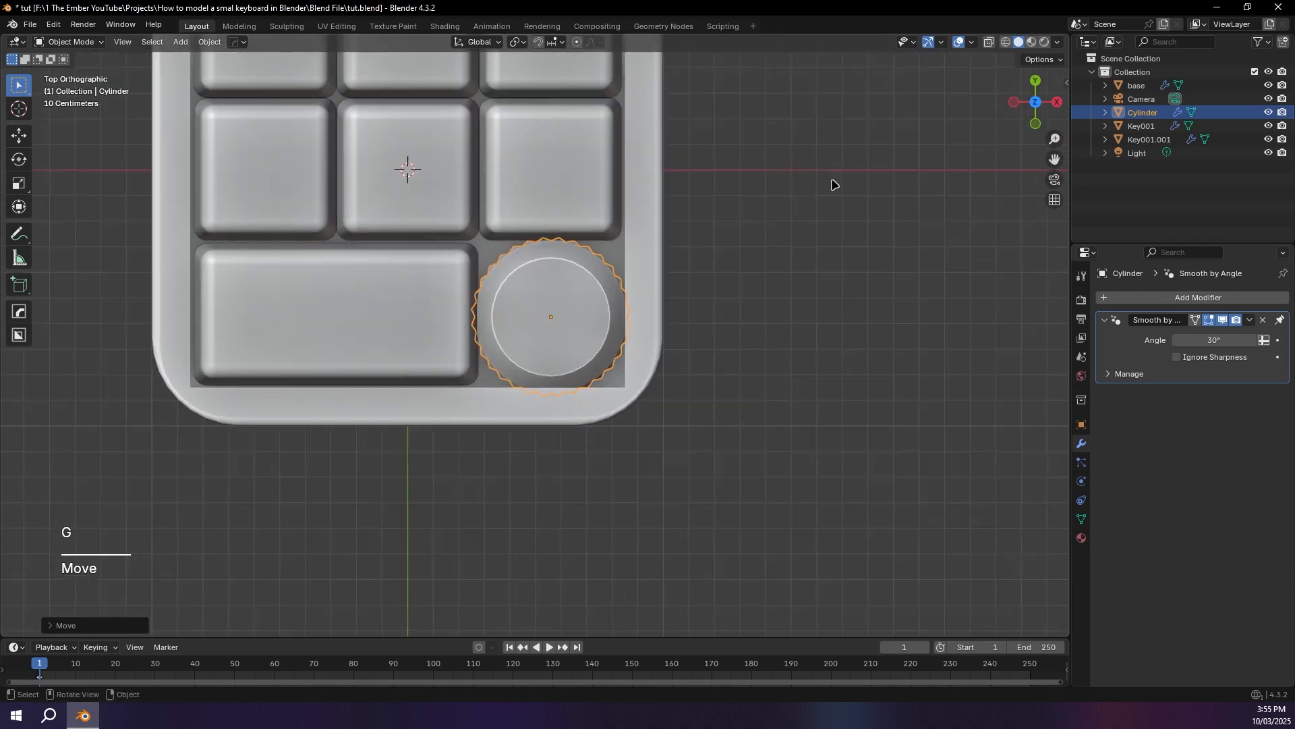
pyautogui.press('s')
pyautogui.click(781, 193)
pyautogui.press('g')
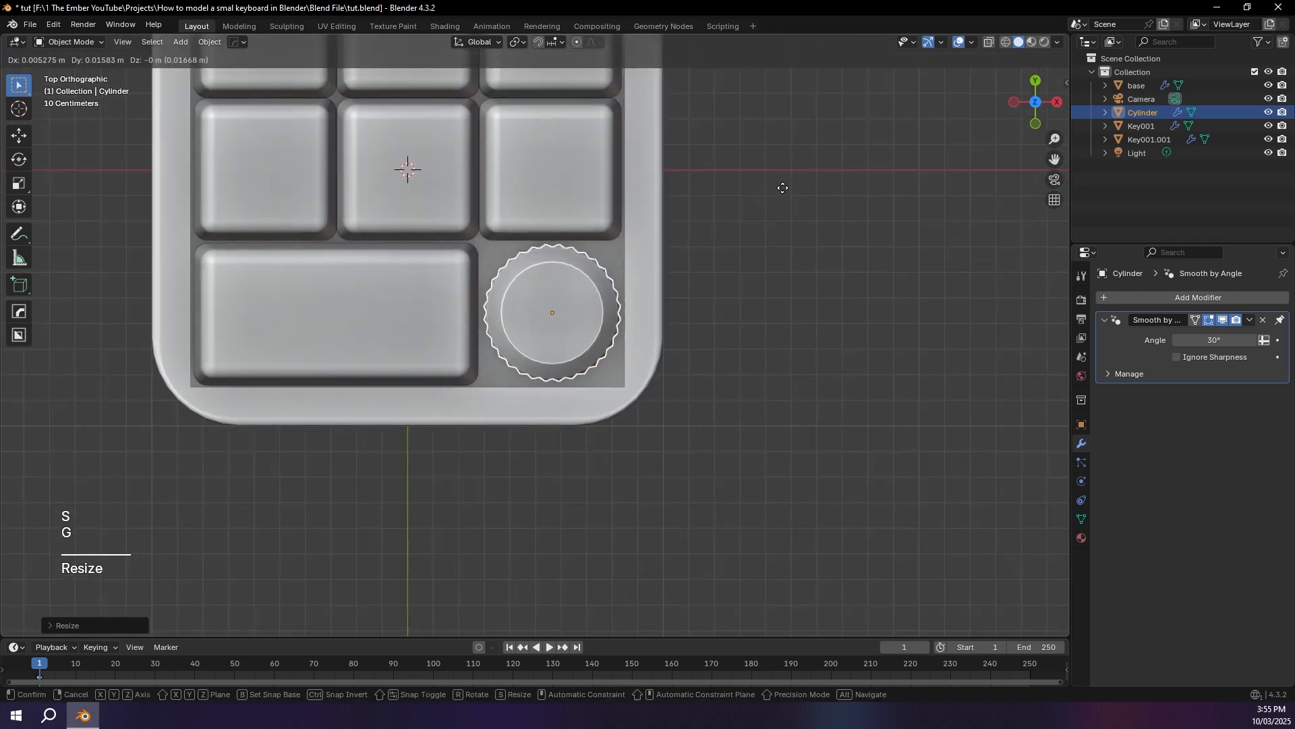
pyautogui.click(782, 190)
# Step: Raise the cylinder along Z in front view until its studded side protrudes above the tray rim and keys
pyautogui.moveTo(781, 194); pyautogui.dragTo(750, 147, button='middle')
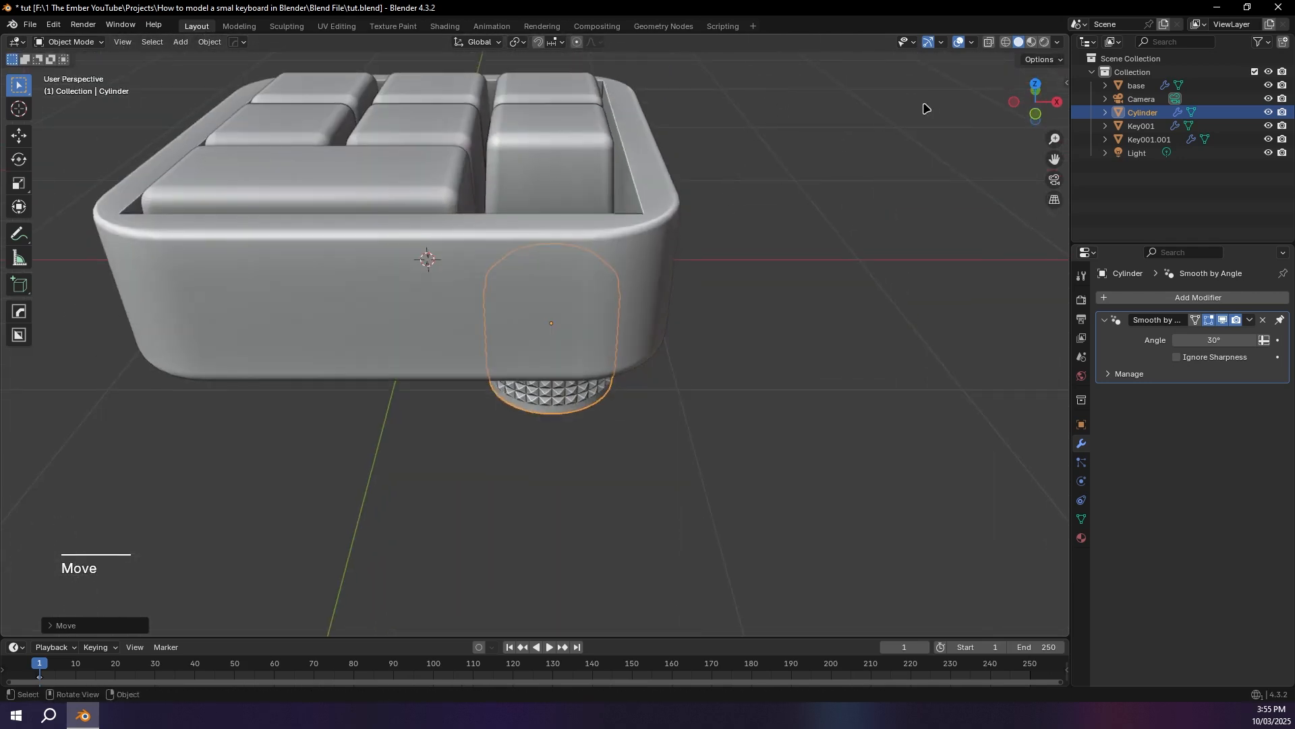
pyautogui.click(1035, 114)
pyautogui.press('g')
pyautogui.press('z')
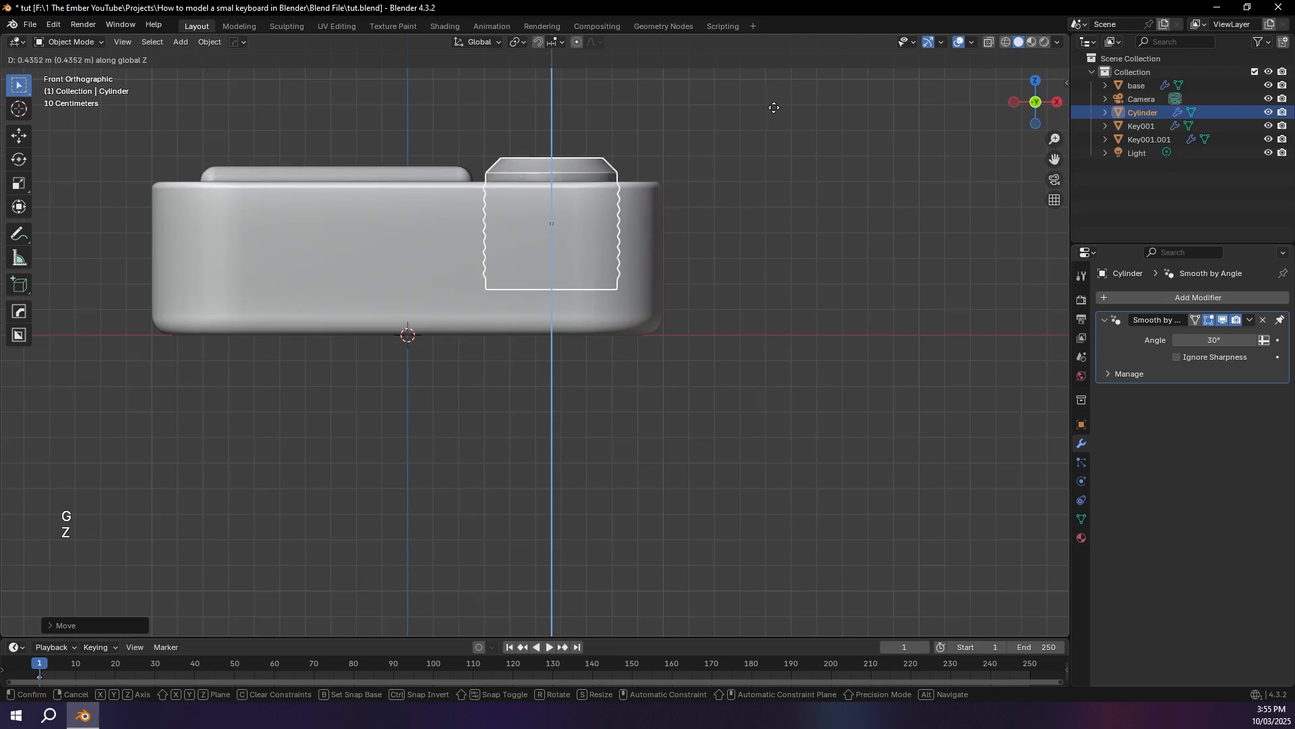
pyautogui.click(773, 120)
pyautogui.moveTo(774, 122); pyautogui.dragTo(752, 229, button='middle')
pyautogui.press('g')
pyautogui.press('z')
pyautogui.click(776, 110)
pyautogui.scroll(-3, 779, 113)
pyautogui.click(788, 155)
# Step: Isolate the cylinder in Local View and select its bottom face in Edit Mode with face selection
pyautogui.click(575, 238)
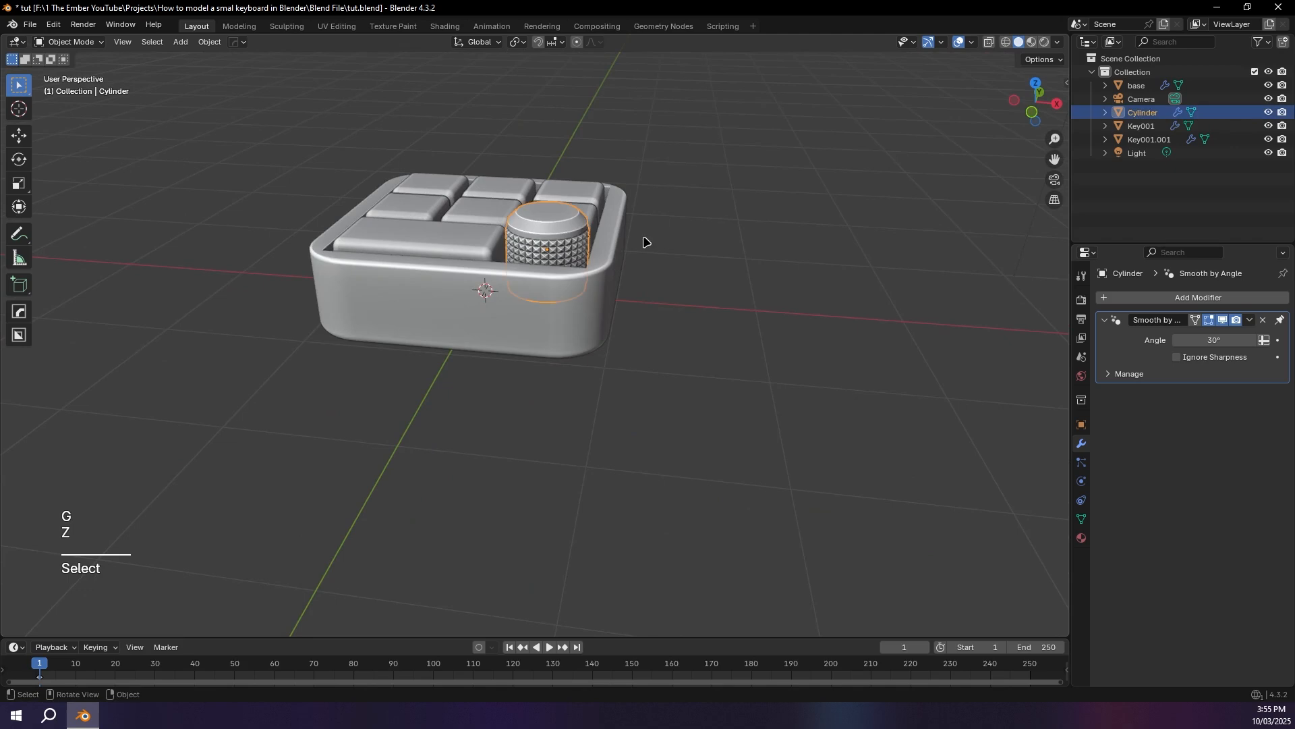
pyautogui.press('/')
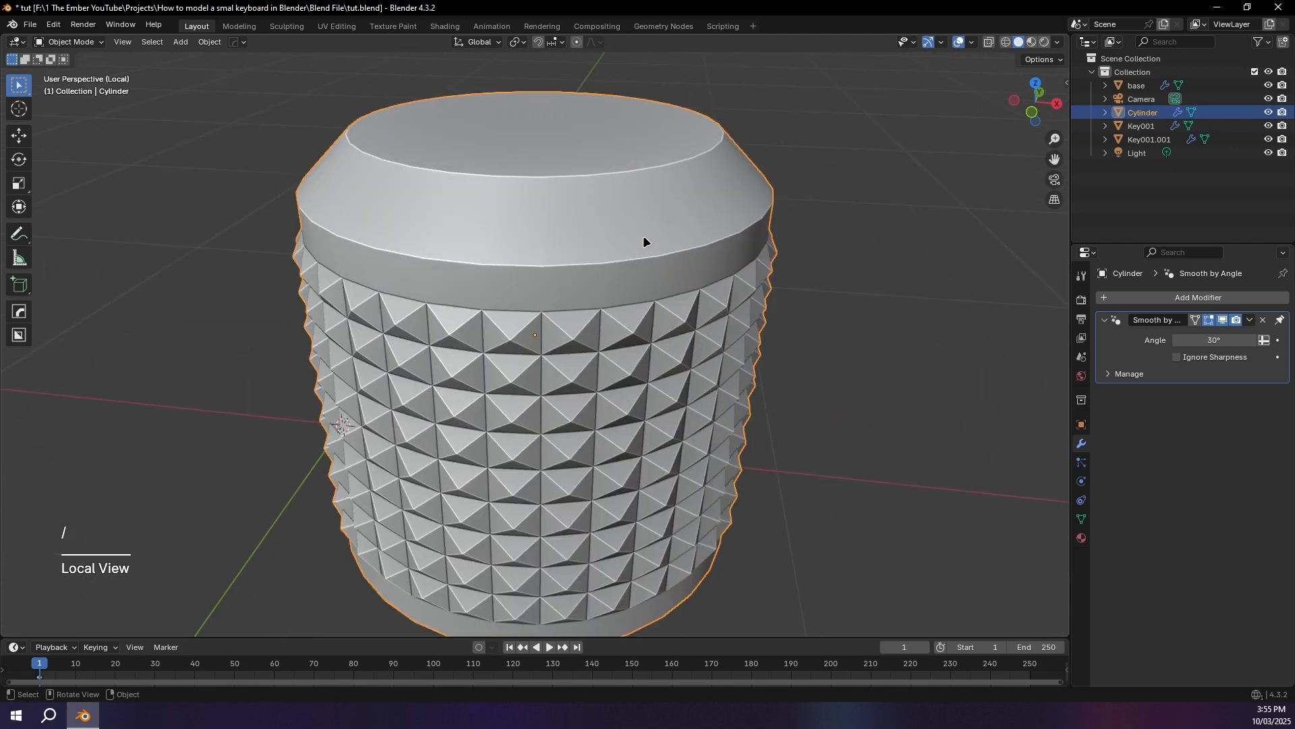
pyautogui.moveTo(655, 238); pyautogui.dragTo(658, 213, button='middle')
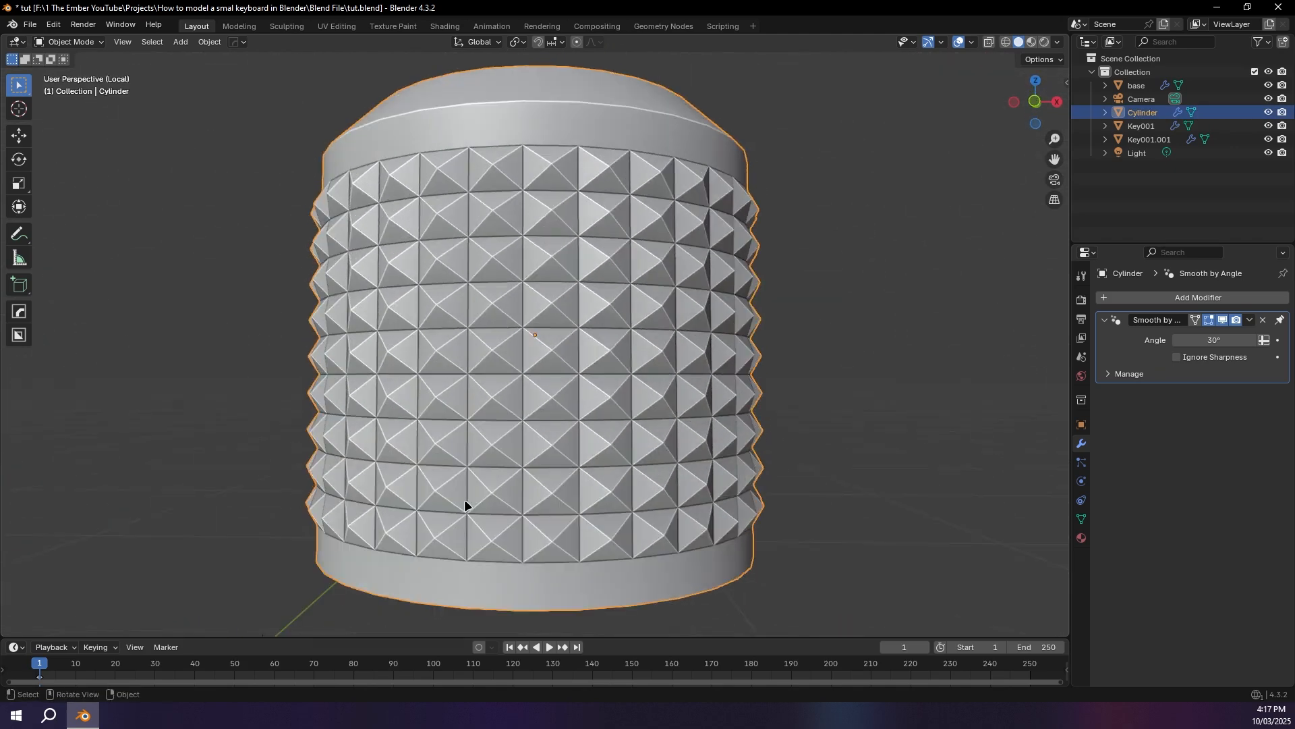
pyautogui.press('Tab')
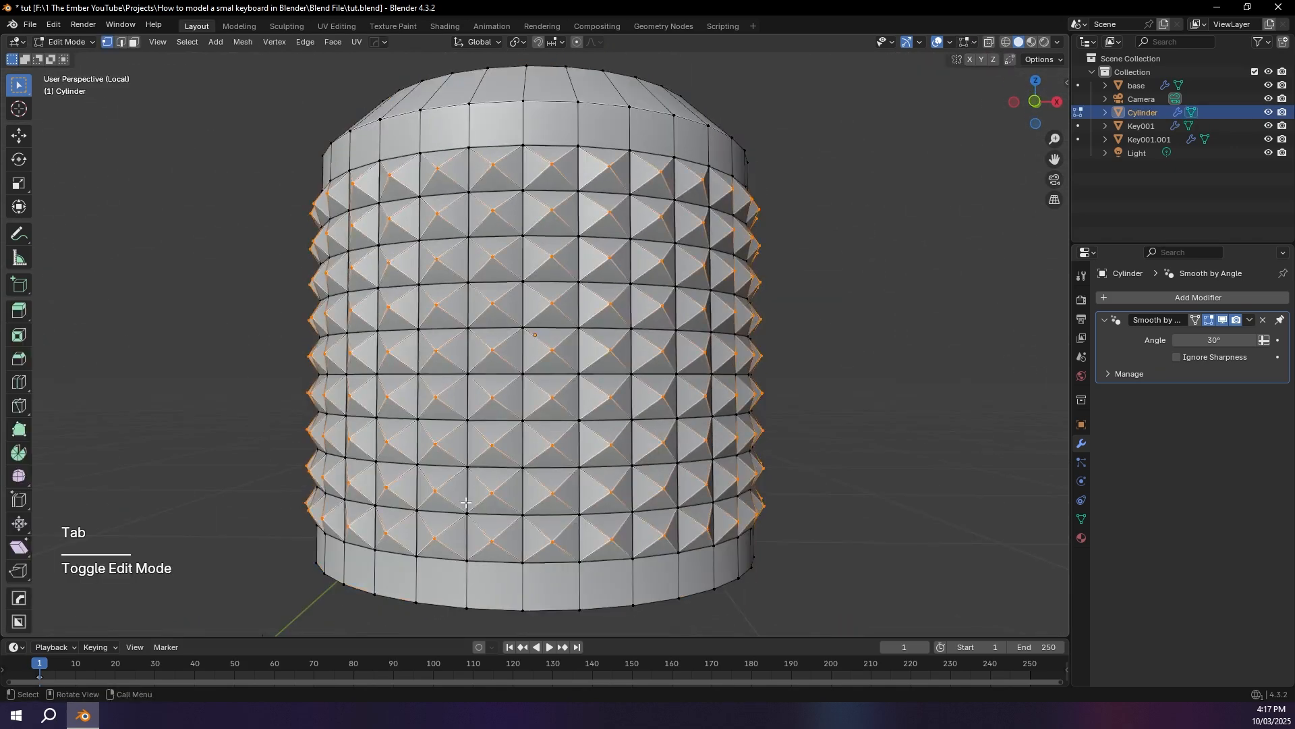
pyautogui.click(135, 42)
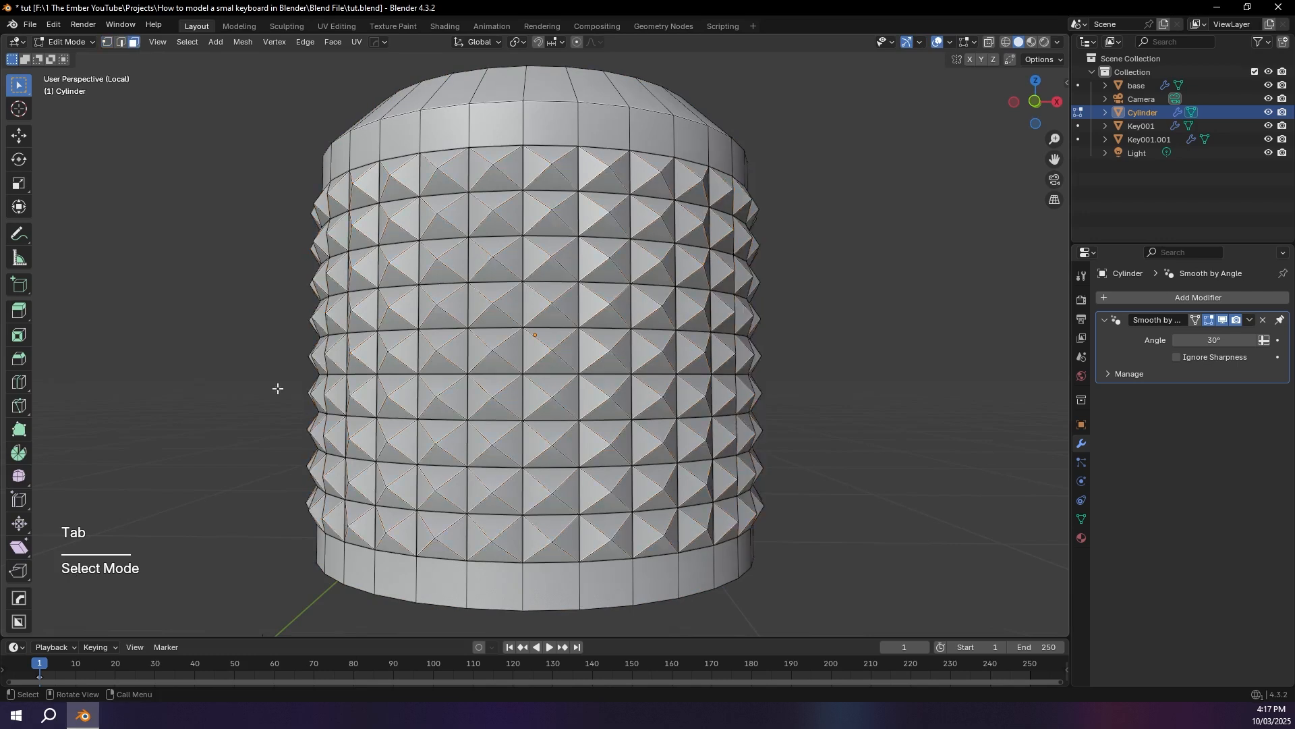
pyautogui.moveTo(277, 385); pyautogui.dragTo(324, 393, button='middle')
pyautogui.click(454, 456)
pyautogui.scroll(-2, 540, 256)
pyautogui.moveTo(540, 256); pyautogui.dragTo(524, 336, button='middle')
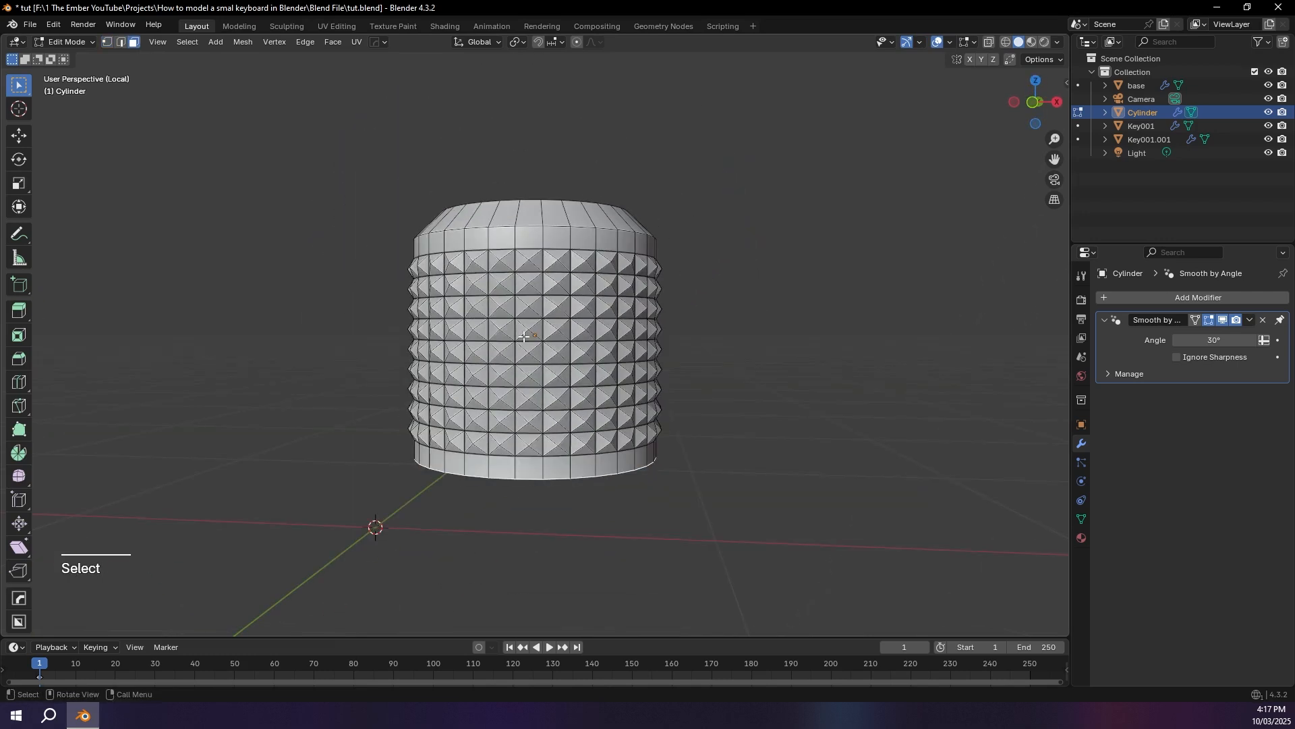
# Step: Leave Local View, move the cylinder's bottom face down along Z to the tray floor using X-ray, and return to Object Mode
pyautogui.press('/')
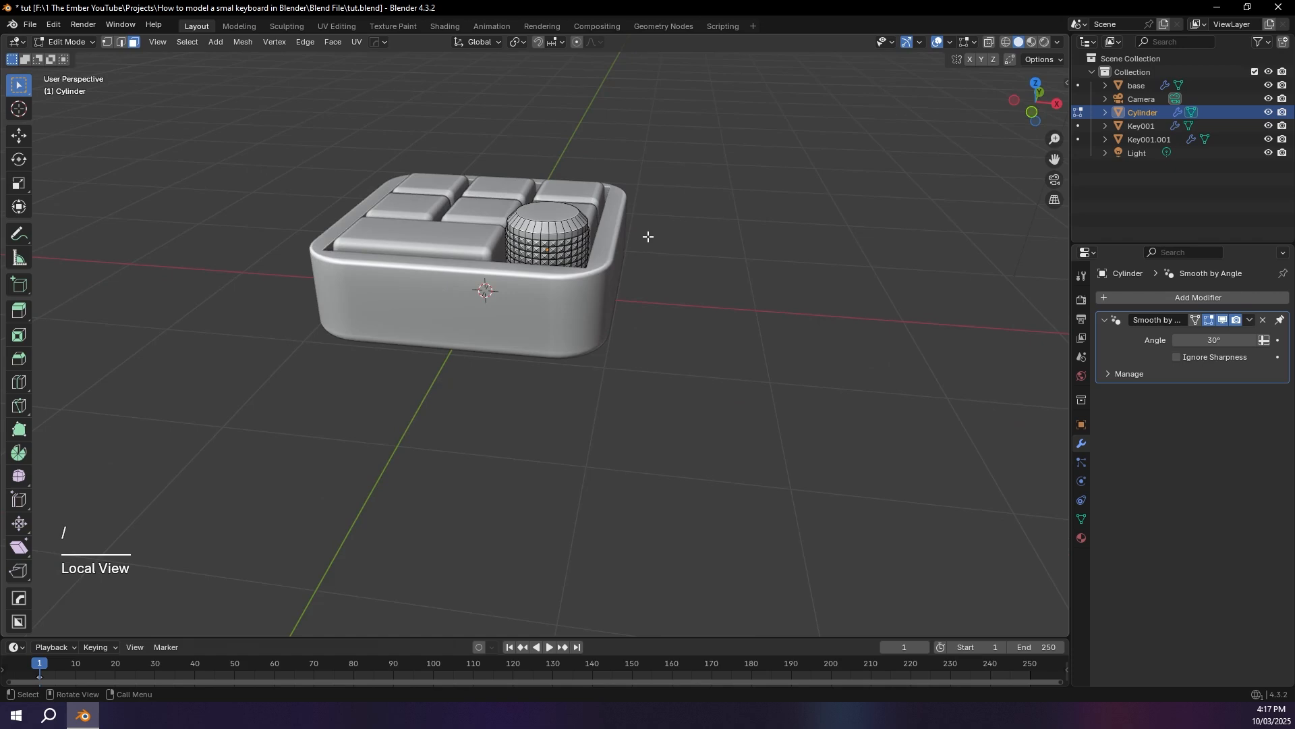
pyautogui.click(1031, 113)
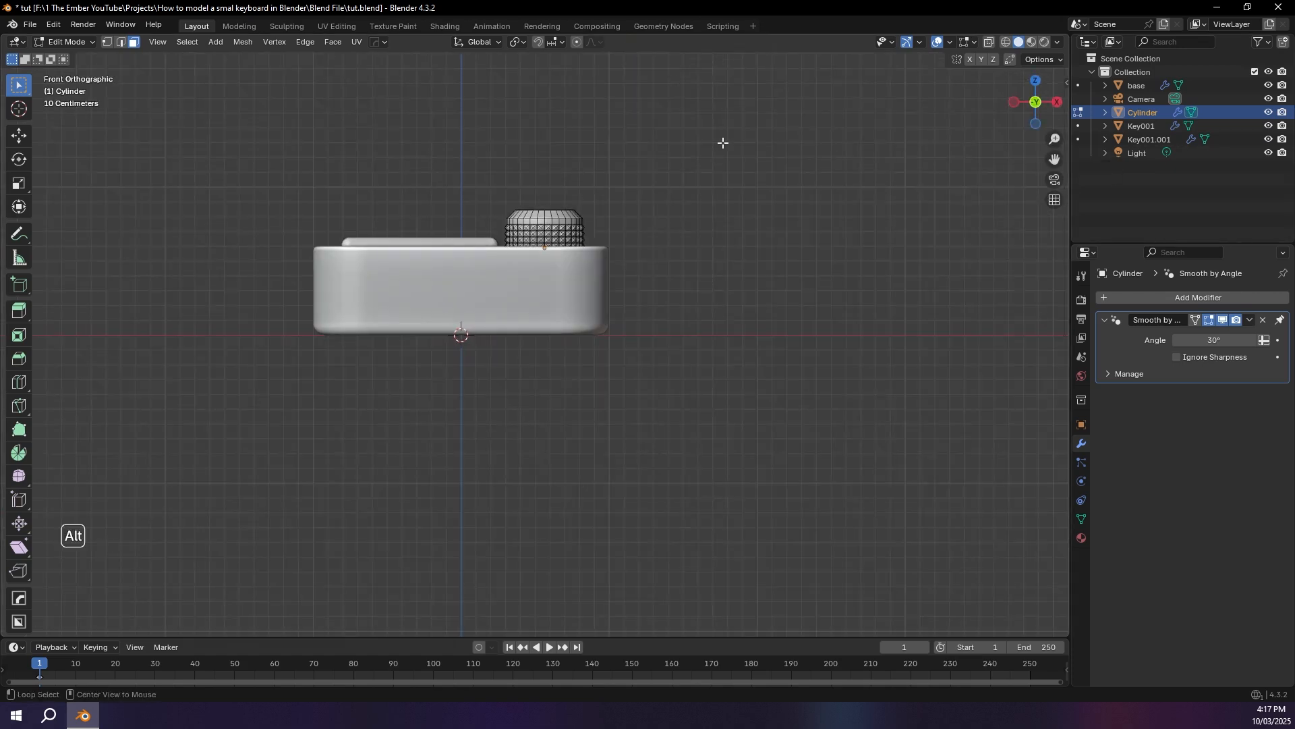
pyautogui.hotkey('alt', 'z')
pyautogui.scroll(6, 699, 135)
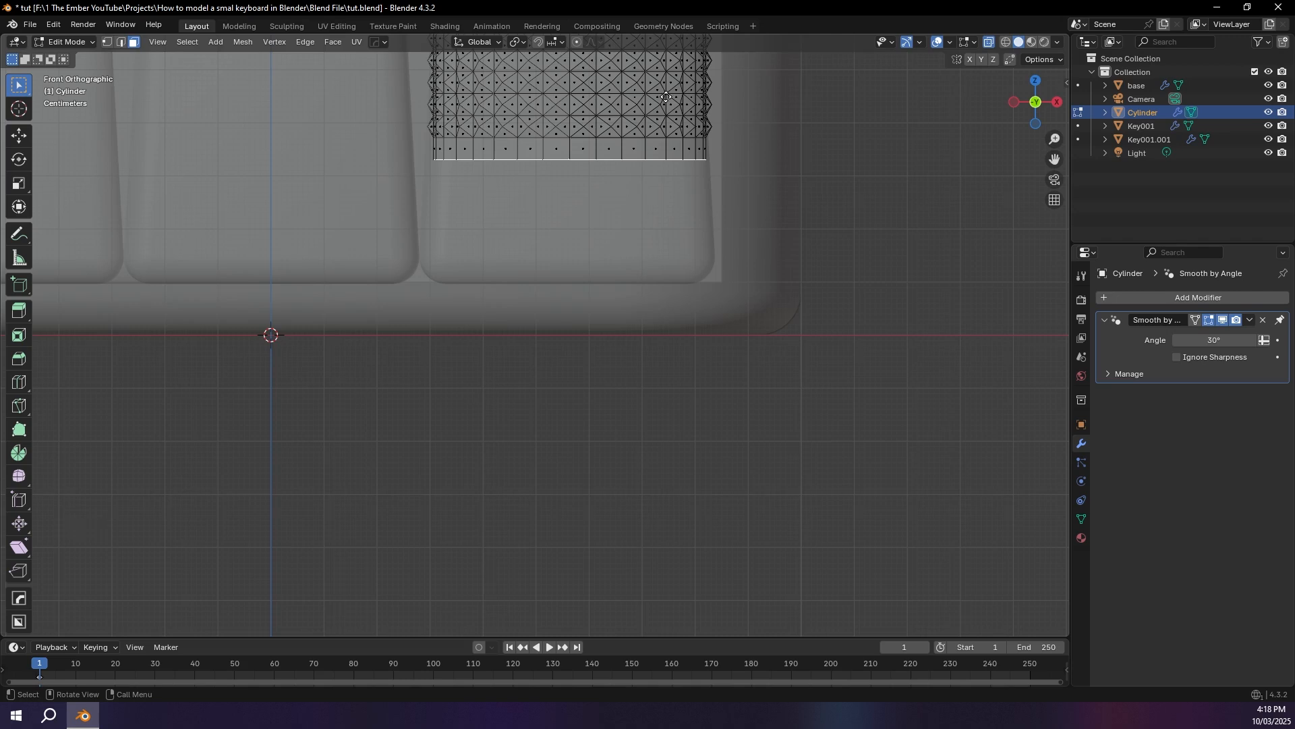
pyautogui.press('g')
pyautogui.press('z')
pyautogui.click(656, 223)
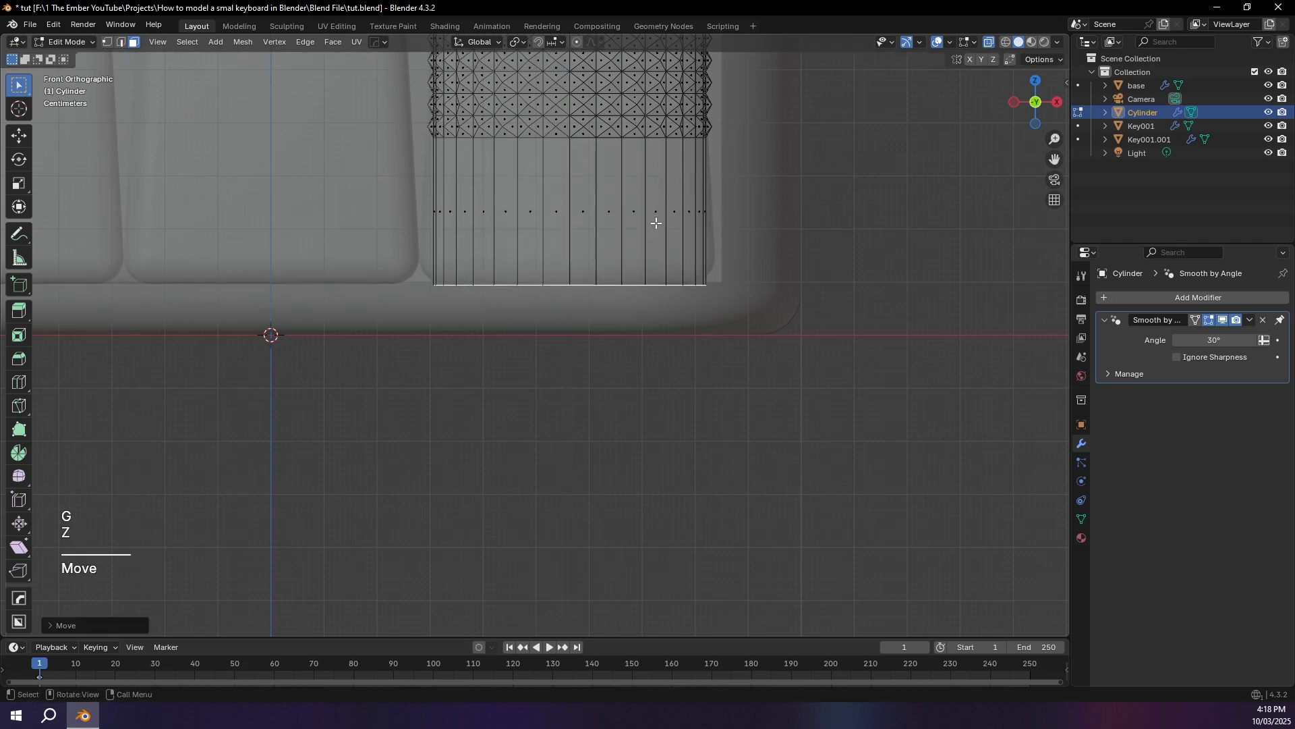
pyautogui.moveTo(831, 236); pyautogui.dragTo(879, 210, button='middle')
pyautogui.scroll(-2, 678, 195)
pyautogui.press('Tab')
pyautogui.hotkey('alt', 'z')
# Step: Add a Bézier curve at the world origin and isolate it in Local View
pyautogui.click(766, 234)
pyautogui.scroll(-3, 809, 210)
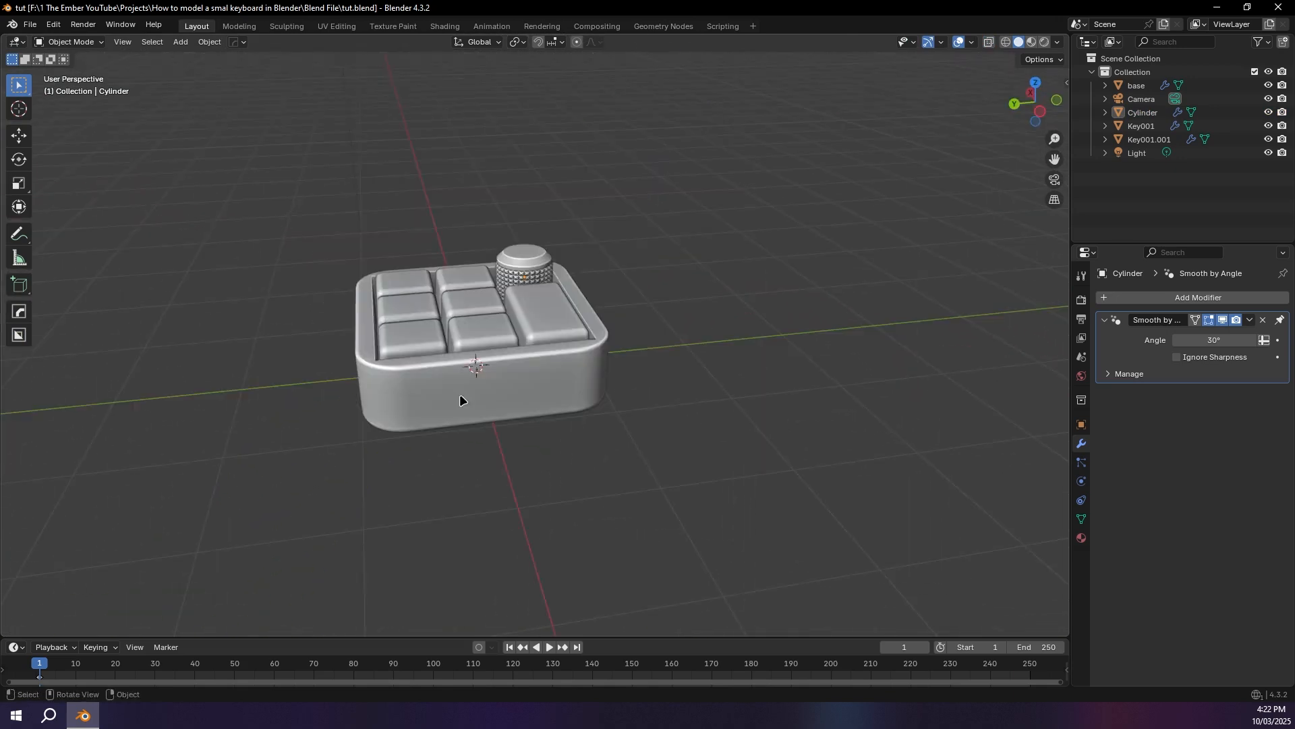
pyautogui.click(455, 391)
pyautogui.press('`')
pyautogui.click(544, 408)
pyautogui.moveTo(544, 408); pyautogui.dragTo(455, 298, button='middle')
pyautogui.hotkey('shift', 'a')
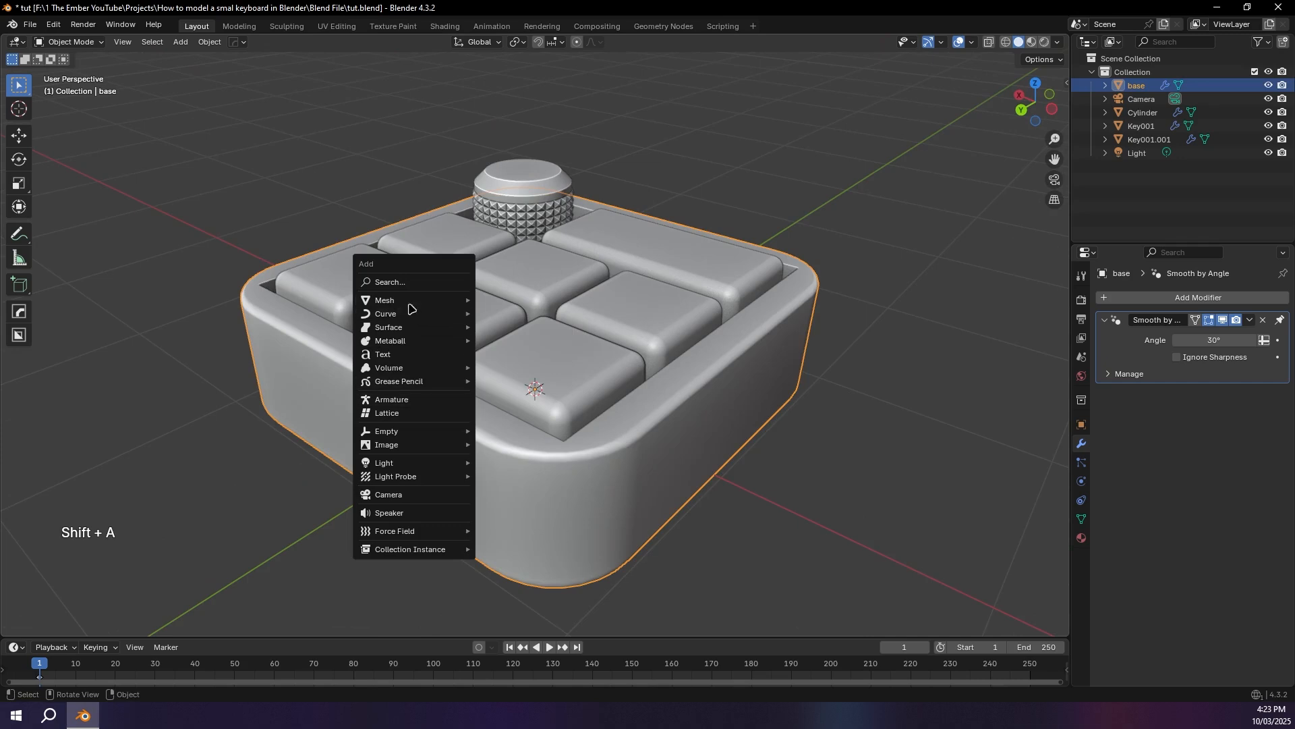
pyautogui.moveTo(415, 314)
pyautogui.click(520, 317)
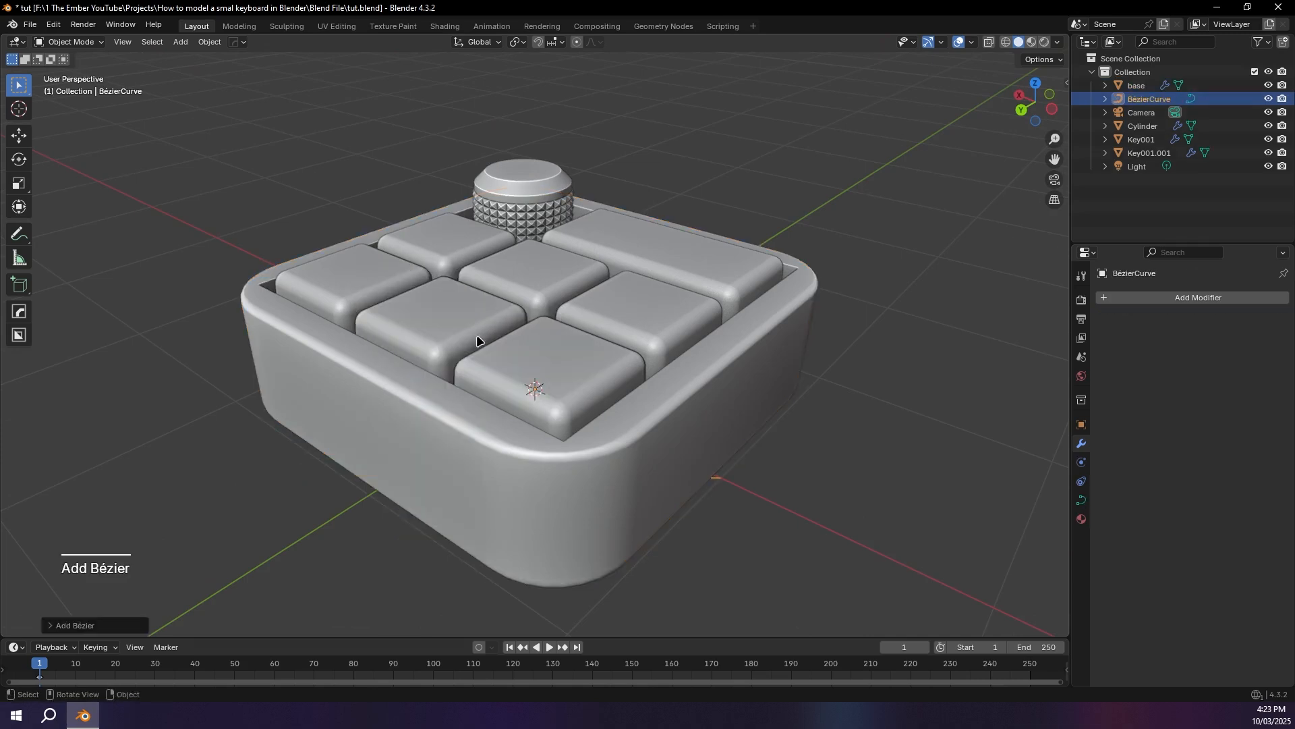
pyautogui.scroll(-5, 477, 341)
pyautogui.press('/')
pyautogui.moveTo(521, 350); pyautogui.dragTo(553, 380, button='middle')
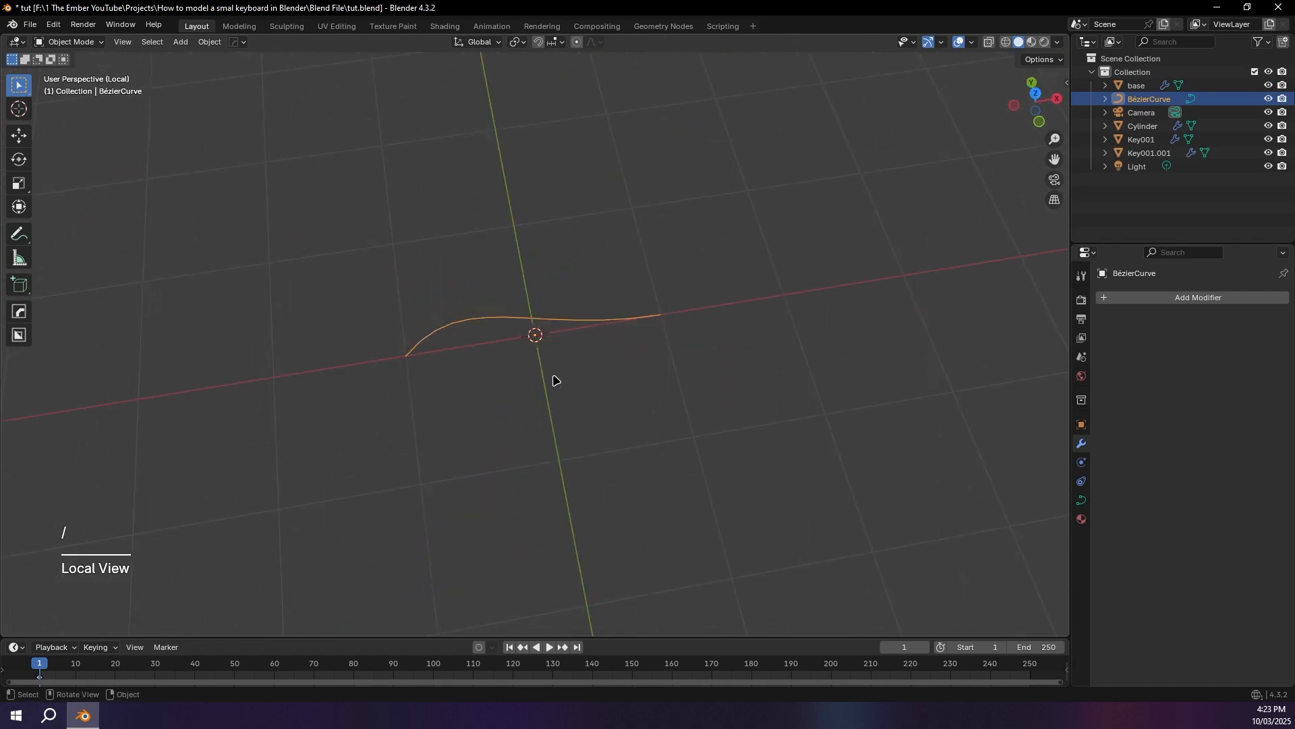
# Step: Leave Local View and raise the Bézier curve about 1.5 m along Z, clear of the keypad
pyautogui.press('/')
pyautogui.press('g')
pyautogui.press('z')
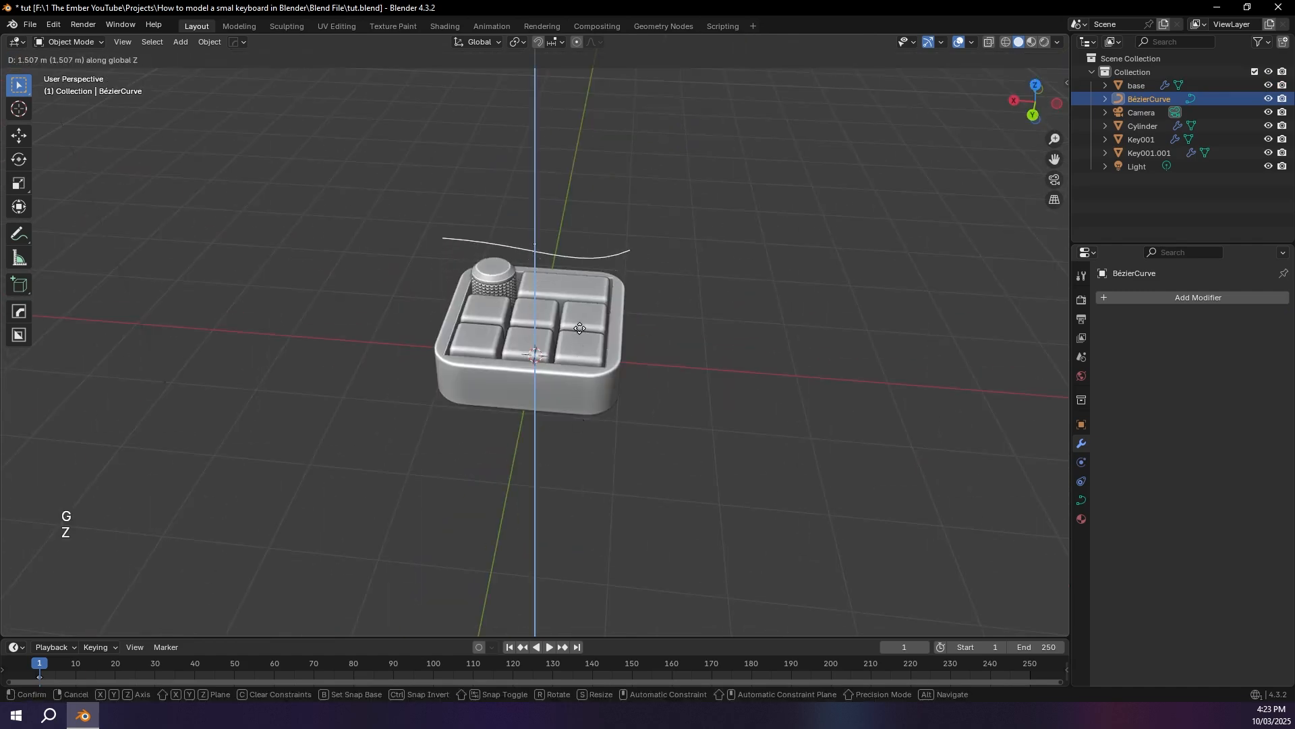
pyautogui.click(578, 326)
pyautogui.moveTo(578, 325); pyautogui.dragTo(607, 346, button='middle')
# Step: In Edit Mode, select all of the Bézier curve's control points in top view and delete them
pyautogui.click(1036, 89)
pyautogui.press('Tab')
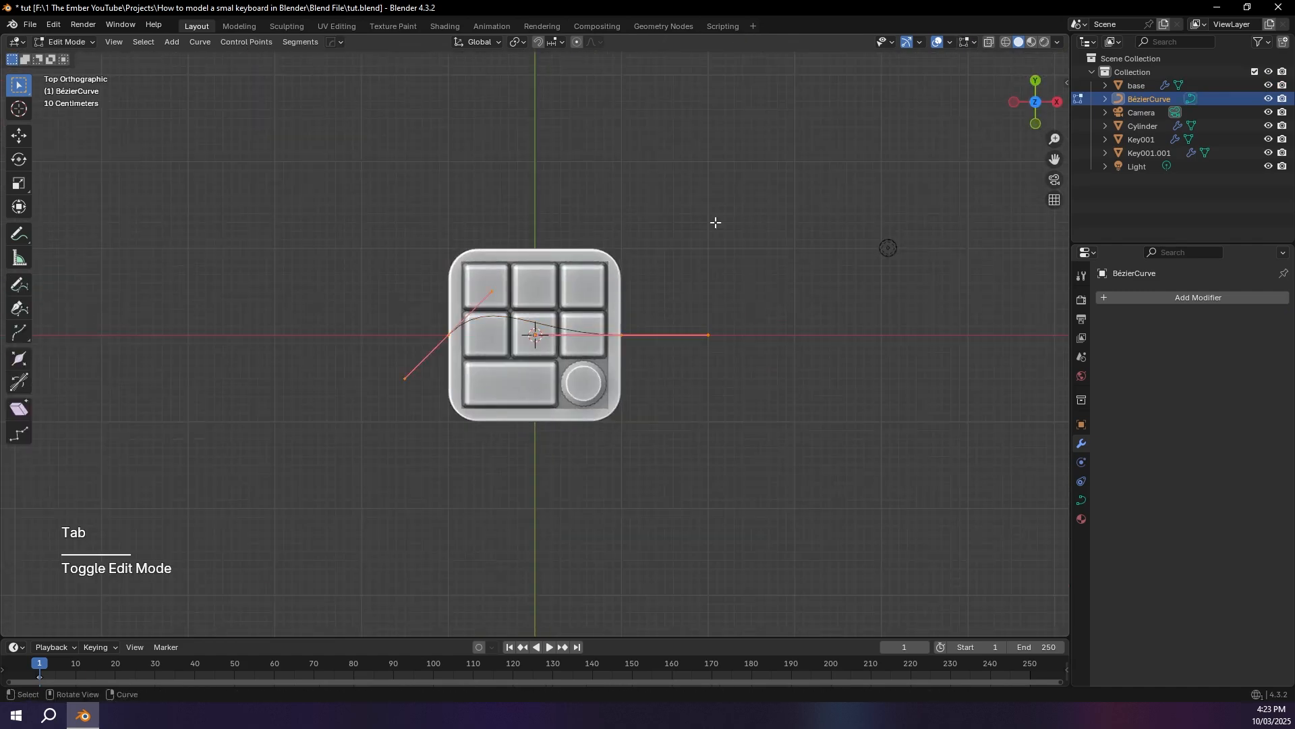
pyautogui.moveTo(317, 243); pyautogui.dragTo(723, 477)
pyautogui.hotkey('ctrl', 'z')
pyautogui.press('a')
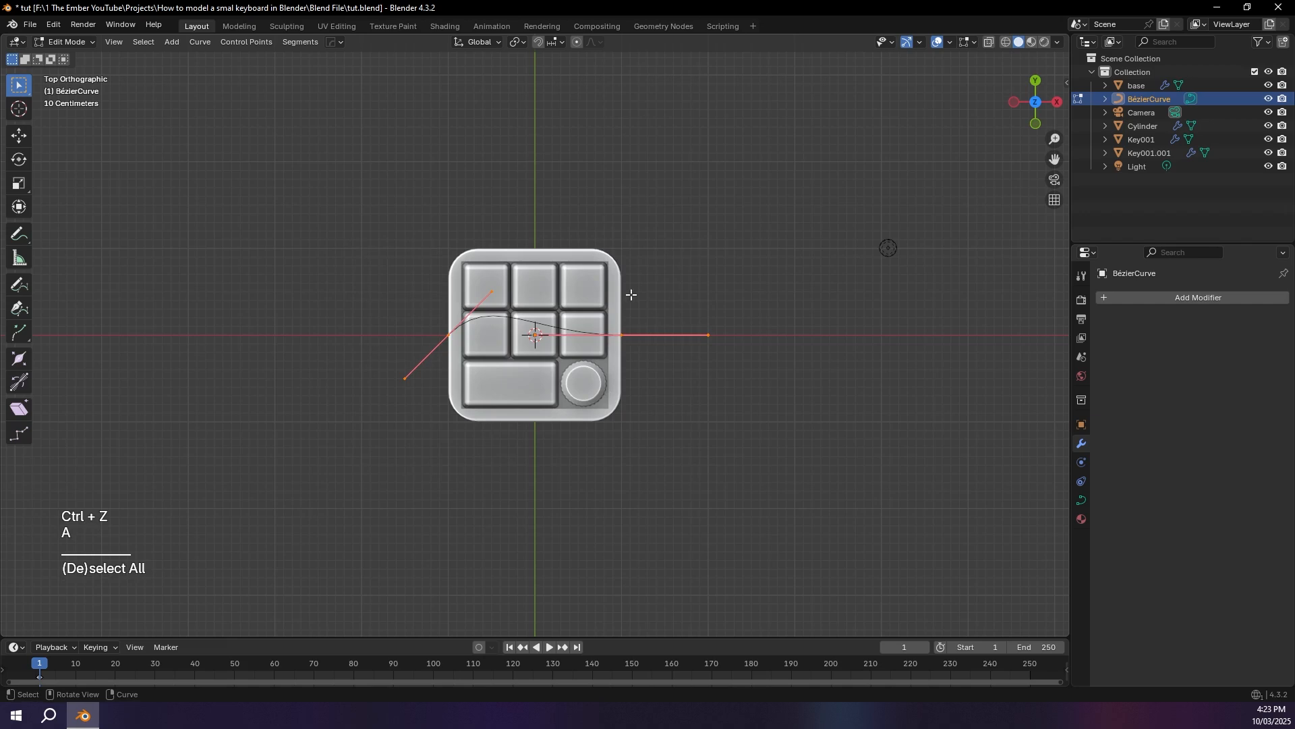
pyautogui.press('x')
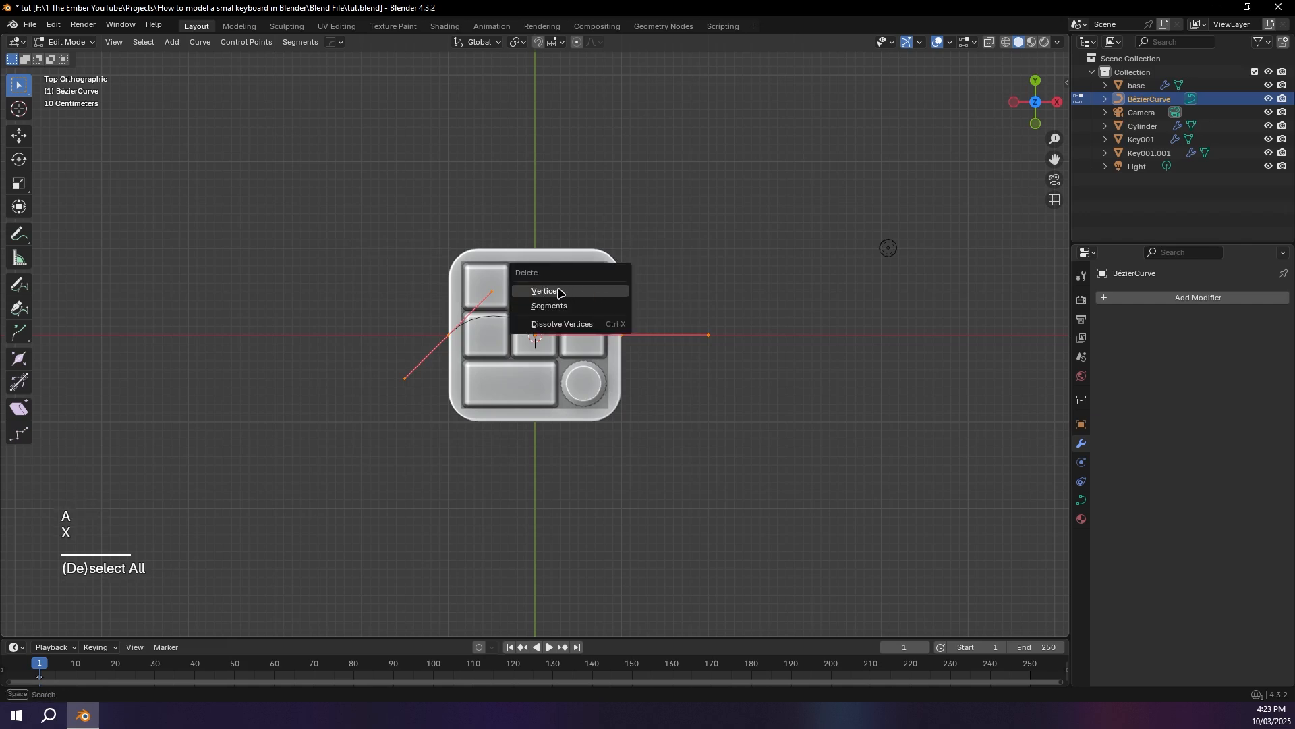
pyautogui.click(560, 292)
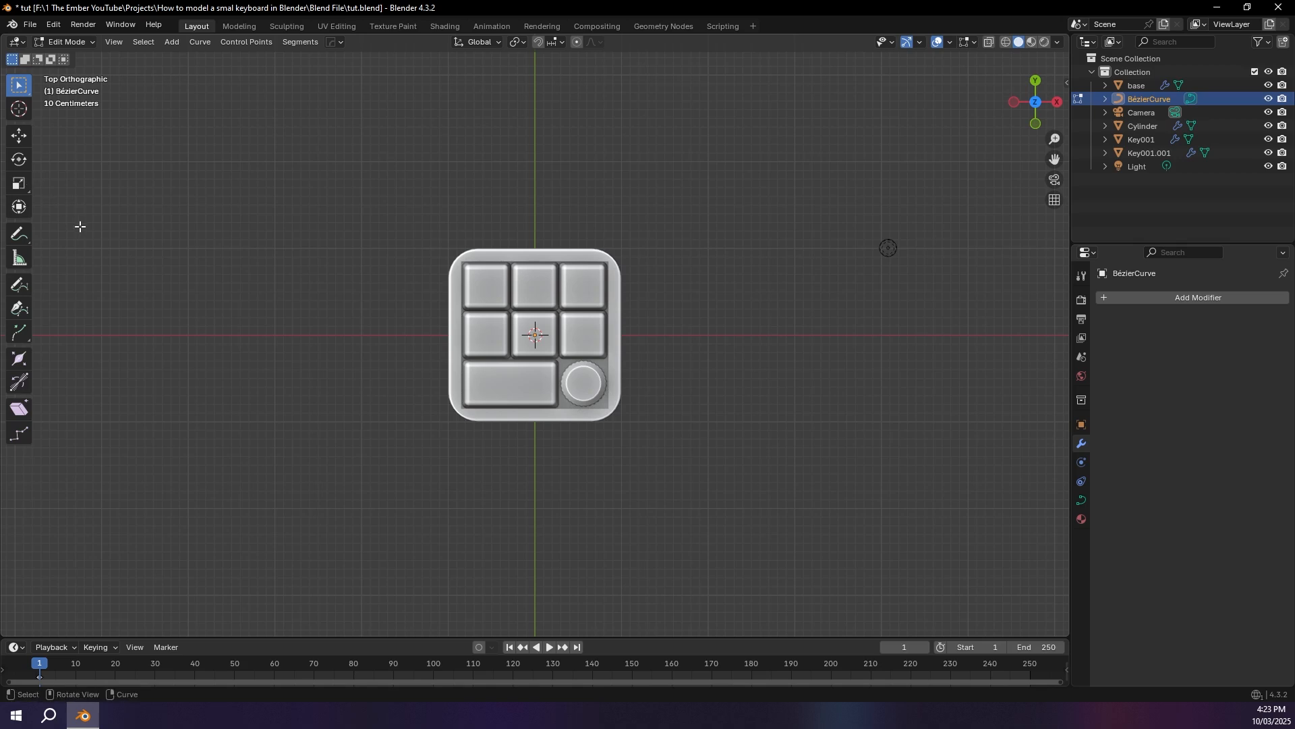
# Step: Draw a wavy cable curve with the Draw tool, running from the tray's back edge away along the Y axis
pyautogui.click(18, 289)
pyautogui.scroll(-2, 544, 267)
pyautogui.keyDown('shift'); pyautogui.moveTo(544, 267); pyautogui.dragTo(541, 456, button='middle'); pyautogui.keyUp('shift')
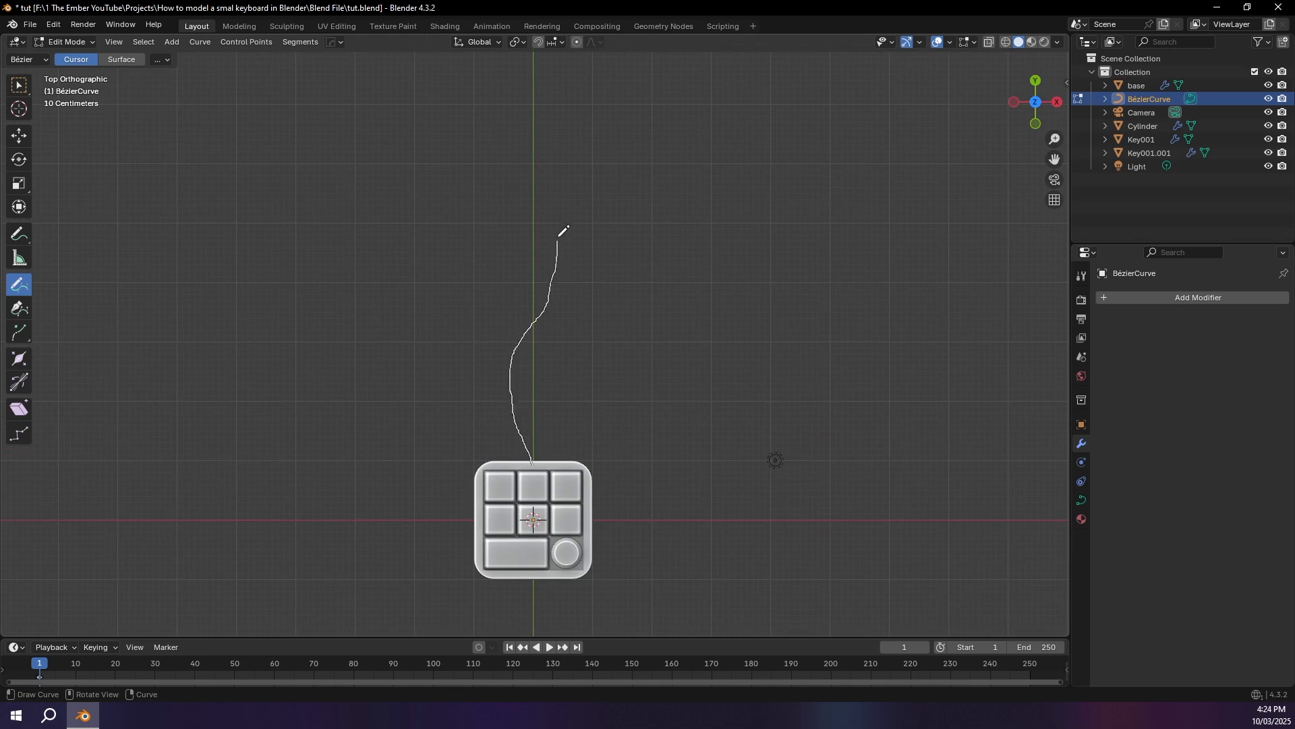
pyautogui.moveTo(555, 192); pyautogui.dragTo(558, 191)
pyautogui.moveTo(558, 191)
pyautogui.mouseDown(button='middle')
pyautogui.moveTo(621, 379)
pyautogui.moveTo(642, 374)
pyautogui.moveTo(480, 384)
pyautogui.moveTo(476, 361)
pyautogui.mouseUp(button='middle')
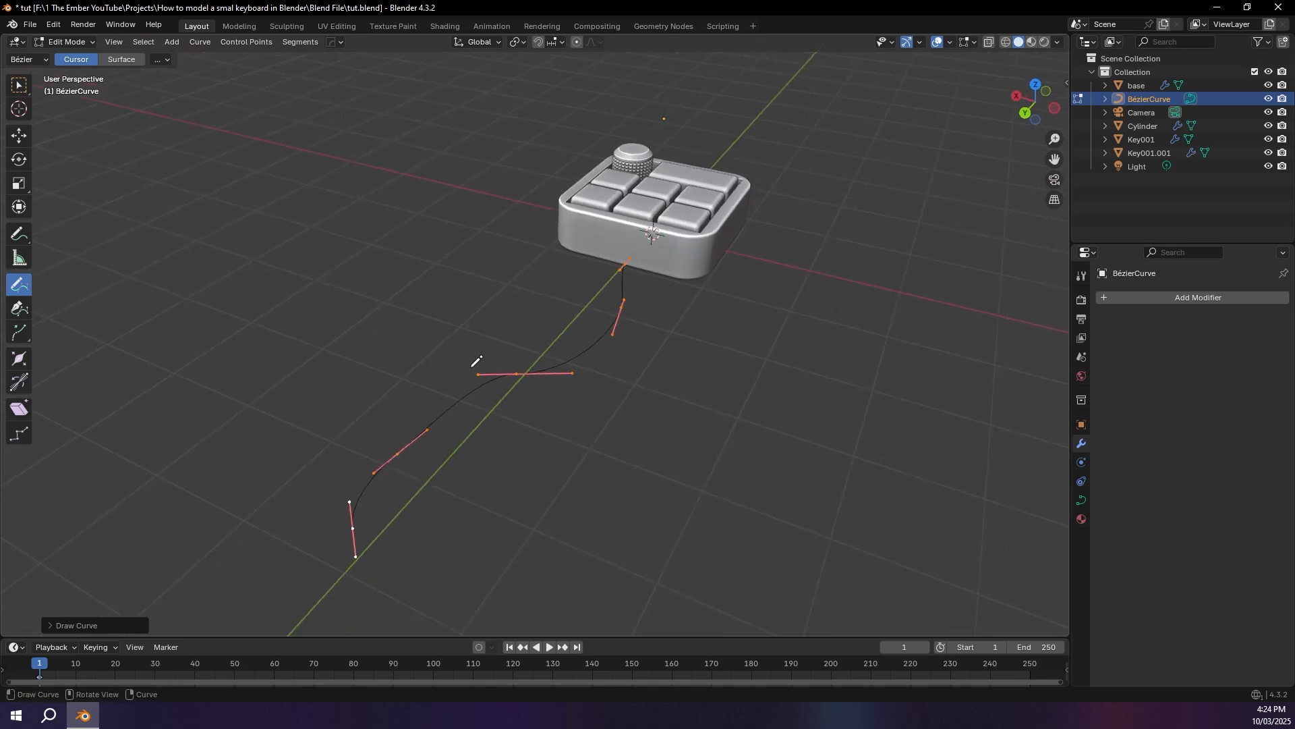
pyautogui.press('w')
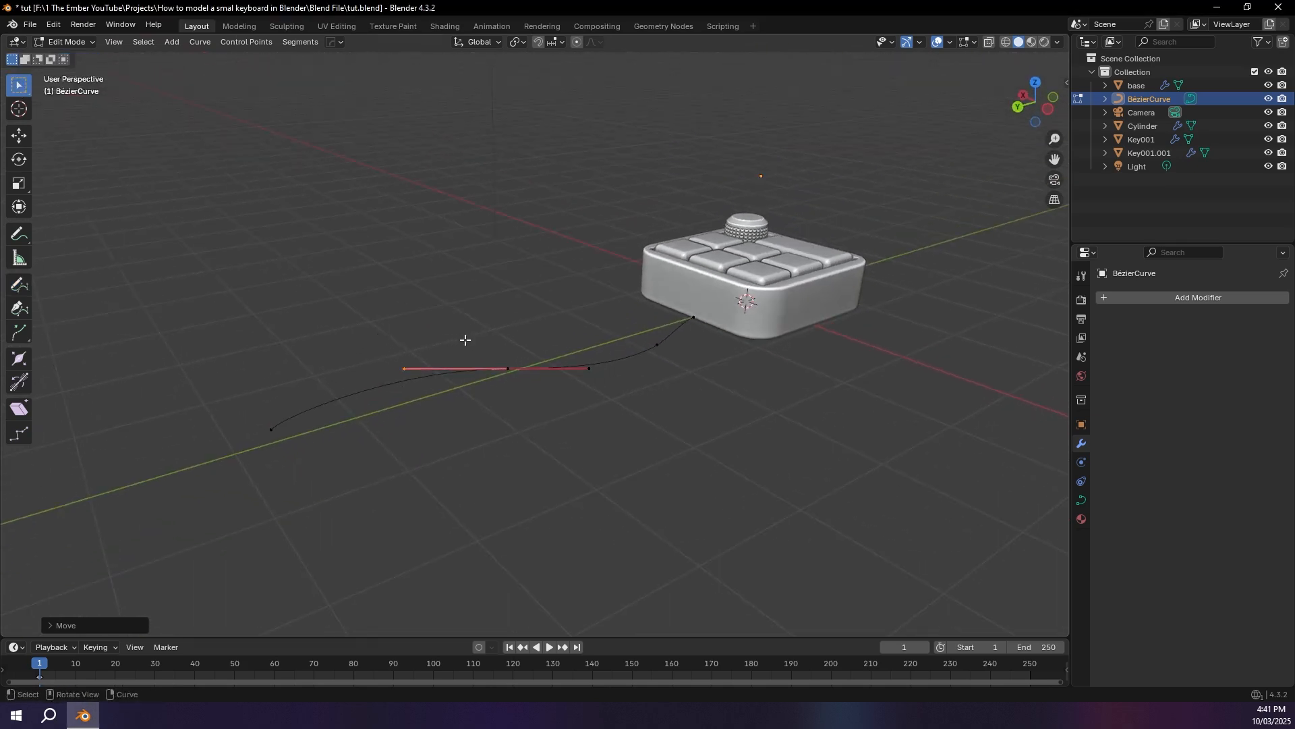
# Step: Adjust a handle of the cable's middle control point, locking movement along Z
pyautogui.moveTo(571, 330); pyautogui.dragTo(601, 380)
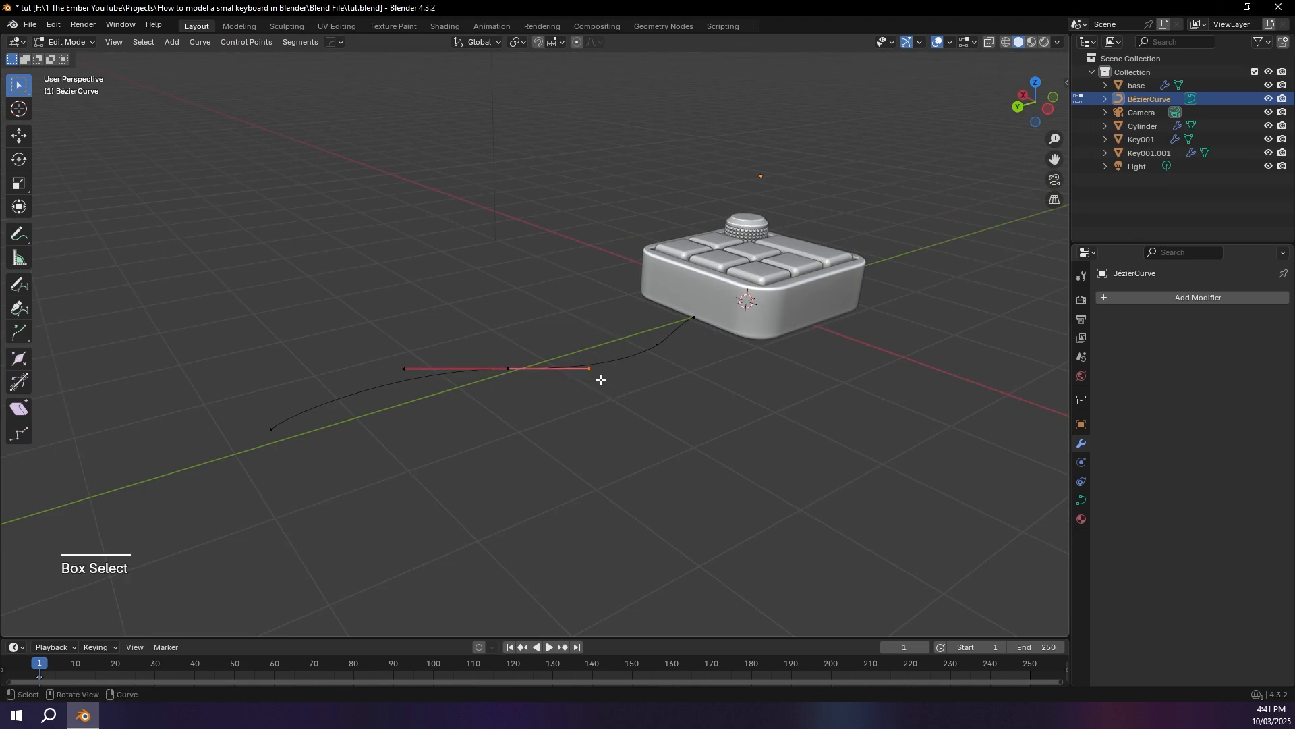
pyautogui.press('g')
pyautogui.hotkey('shift', 'z')
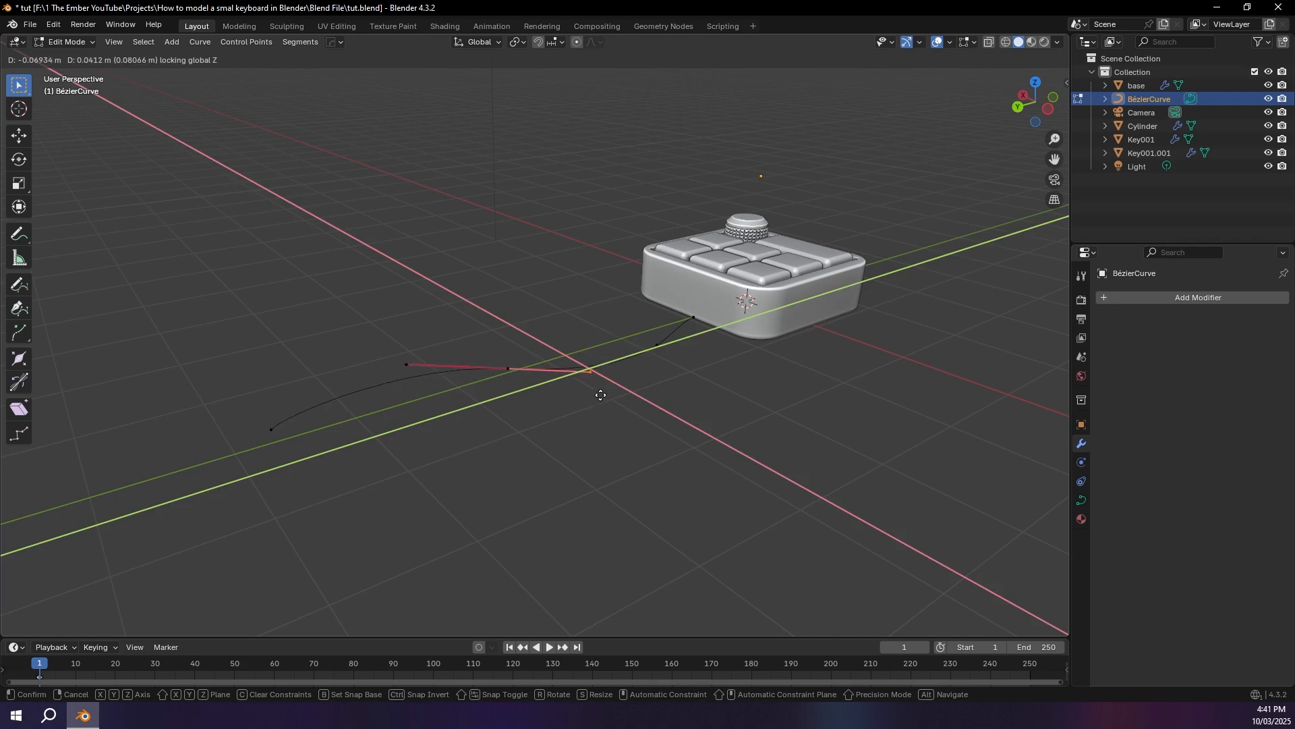
pyautogui.click(577, 398)
pyautogui.press('Tab')
pyautogui.moveTo(577, 400); pyautogui.dragTo(569, 440, button='middle')
pyautogui.press('Tab')
# Step: Smooth the cable's bend nearest the keypad by moving its control handle with Z locked
pyautogui.moveTo(616, 328); pyautogui.dragTo(692, 407)
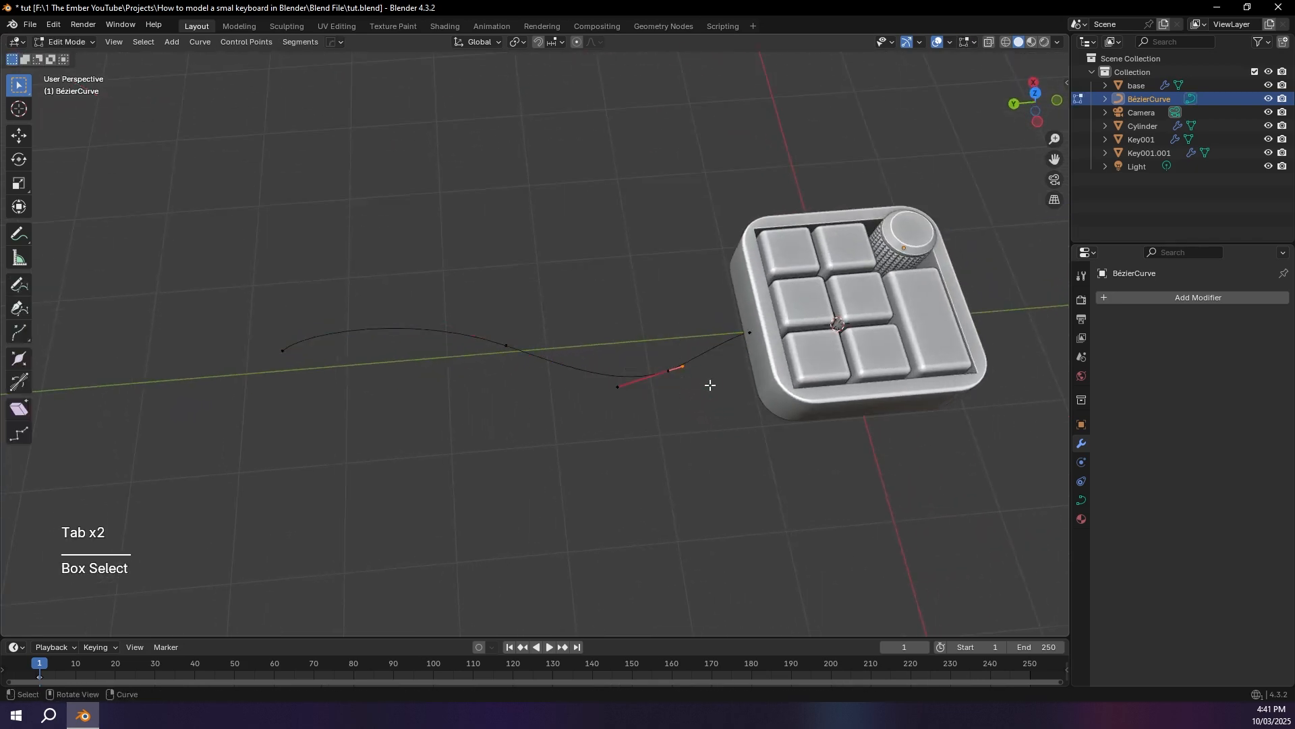
pyautogui.press('g')
pyautogui.hotkey('shift', 'z')
pyautogui.click(734, 374)
pyautogui.moveTo(732, 377); pyautogui.dragTo(722, 351, button='middle')
pyautogui.press('h')
pyautogui.hotkey('ctrl', 'z')
pyautogui.press('h')
pyautogui.hotkey('ctrl', 'z')
pyautogui.press('g')
pyautogui.hotkey('shift', 'z')
pyautogui.click(625, 373)
pyautogui.moveTo(197, 311); pyautogui.dragTo(301, 379)
pyautogui.press('Tab')
pyautogui.press('Tab')
pyautogui.moveTo(607, 418); pyautogui.dragTo(581, 428, button='middle')
pyautogui.hotkey('ctrl', 'z')
pyautogui.hotkey('ctrl', 'z')
pyautogui.press('h')
pyautogui.moveTo(651, 370); pyautogui.dragTo(685, 409)
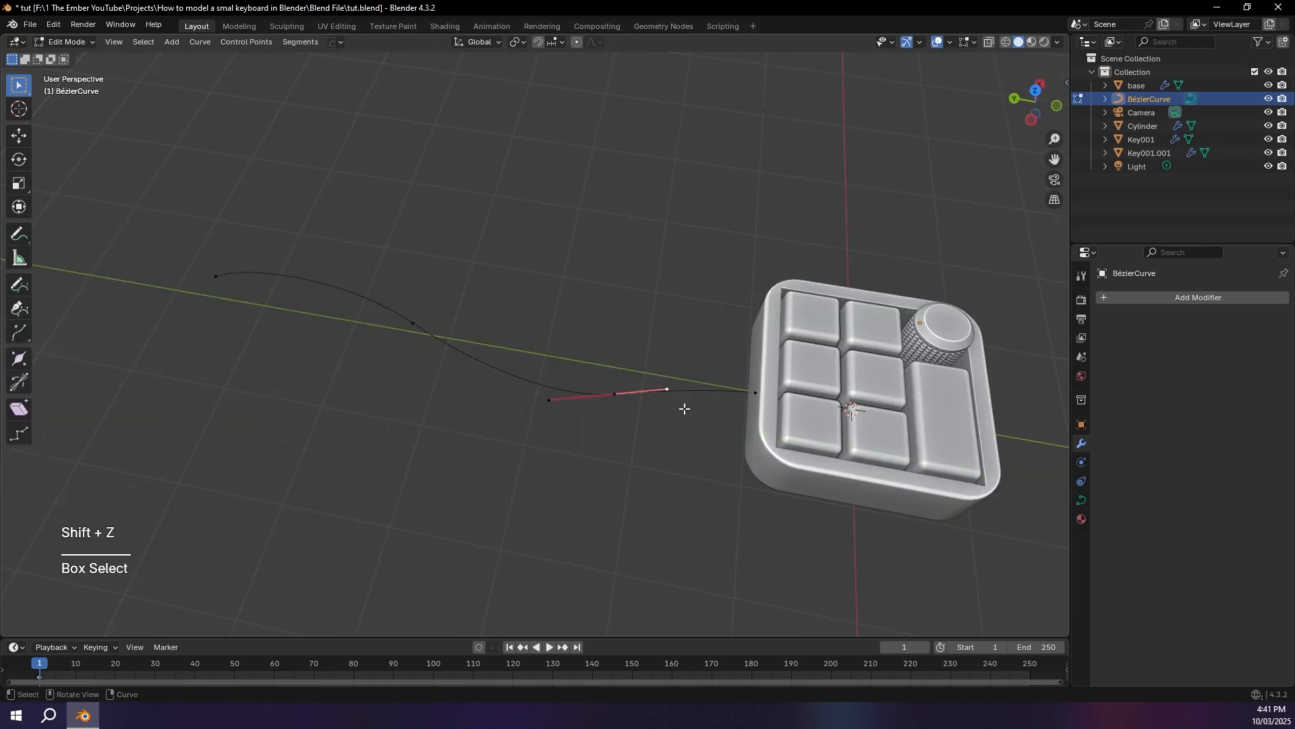
pyautogui.press('h')
pyautogui.hotkey('ctrl', 'z')
# Step: Return to Object Mode and raise the cable curve along Z to about mid-height of the tray's rear wall
pyautogui.press('Tab')
pyautogui.moveTo(674, 477); pyautogui.dragTo(737, 425, button='middle')
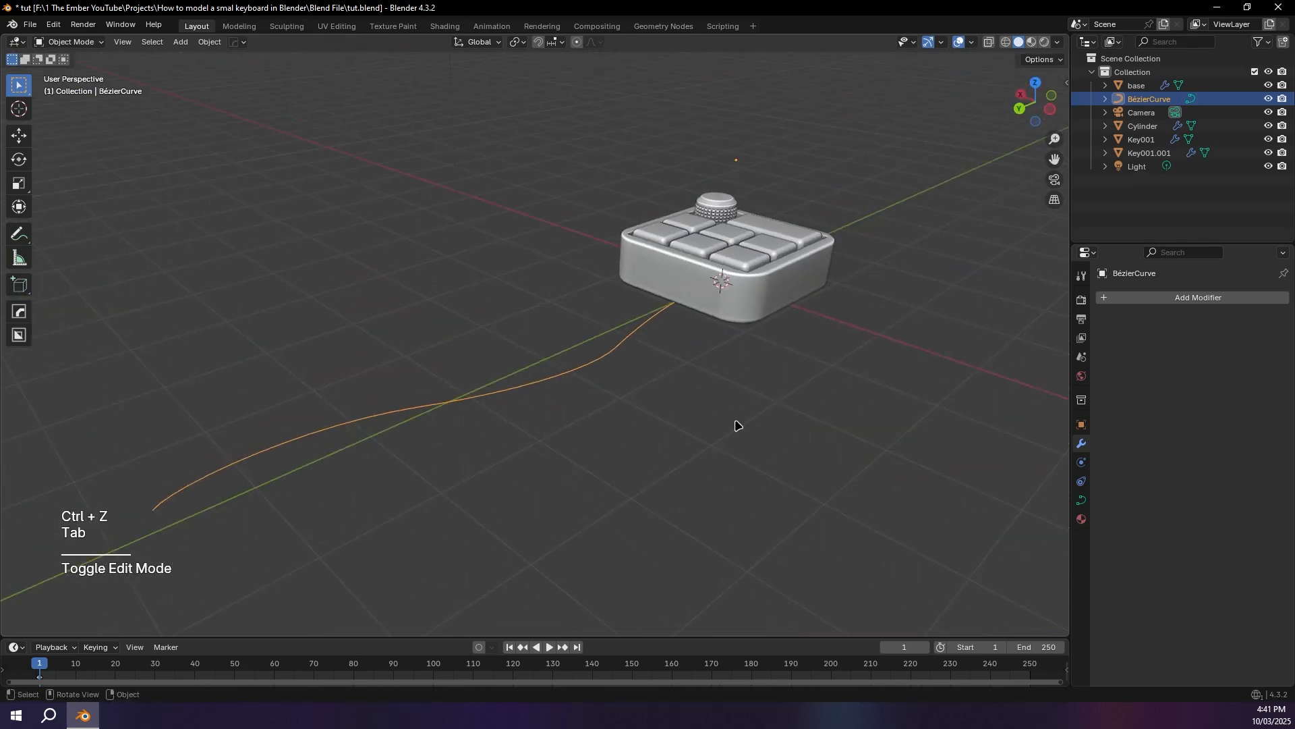
pyautogui.click(1020, 108)
pyautogui.press('g')
pyautogui.press('z')
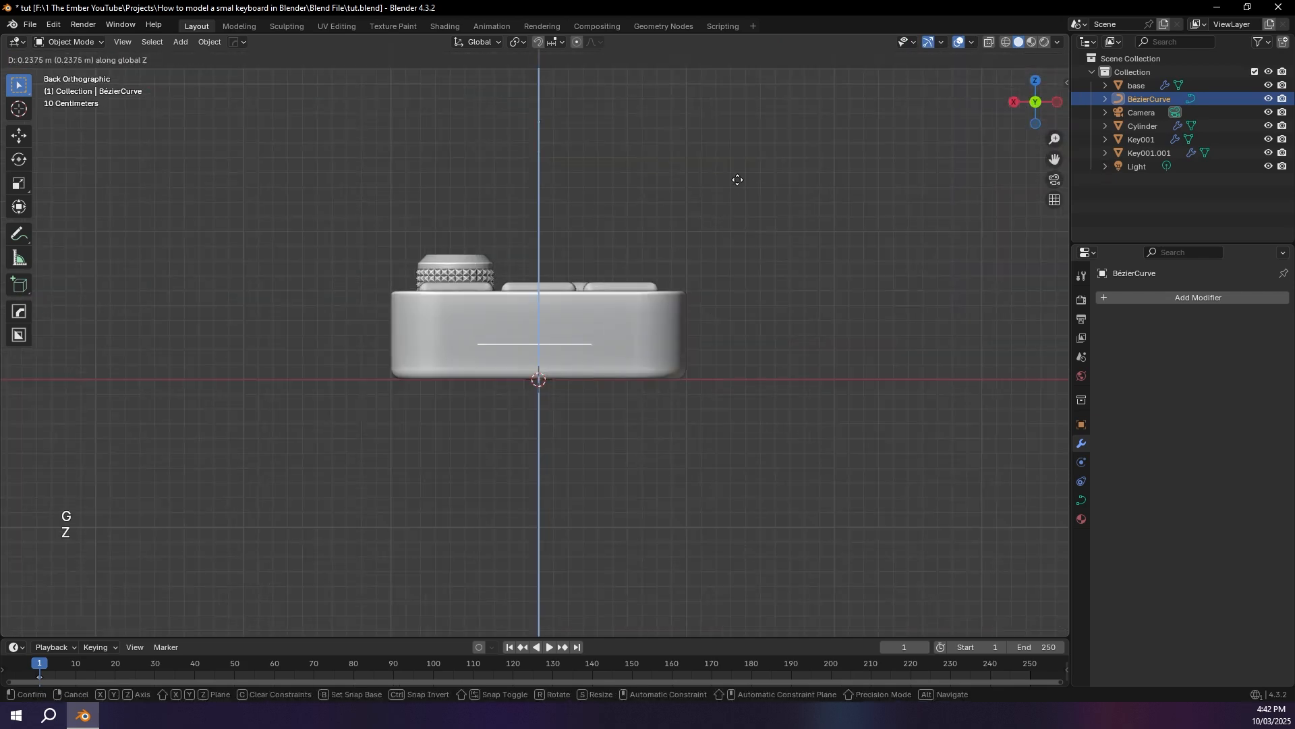
pyautogui.click(737, 172)
pyautogui.moveTo(738, 172); pyautogui.dragTo(625, 249, button='middle')
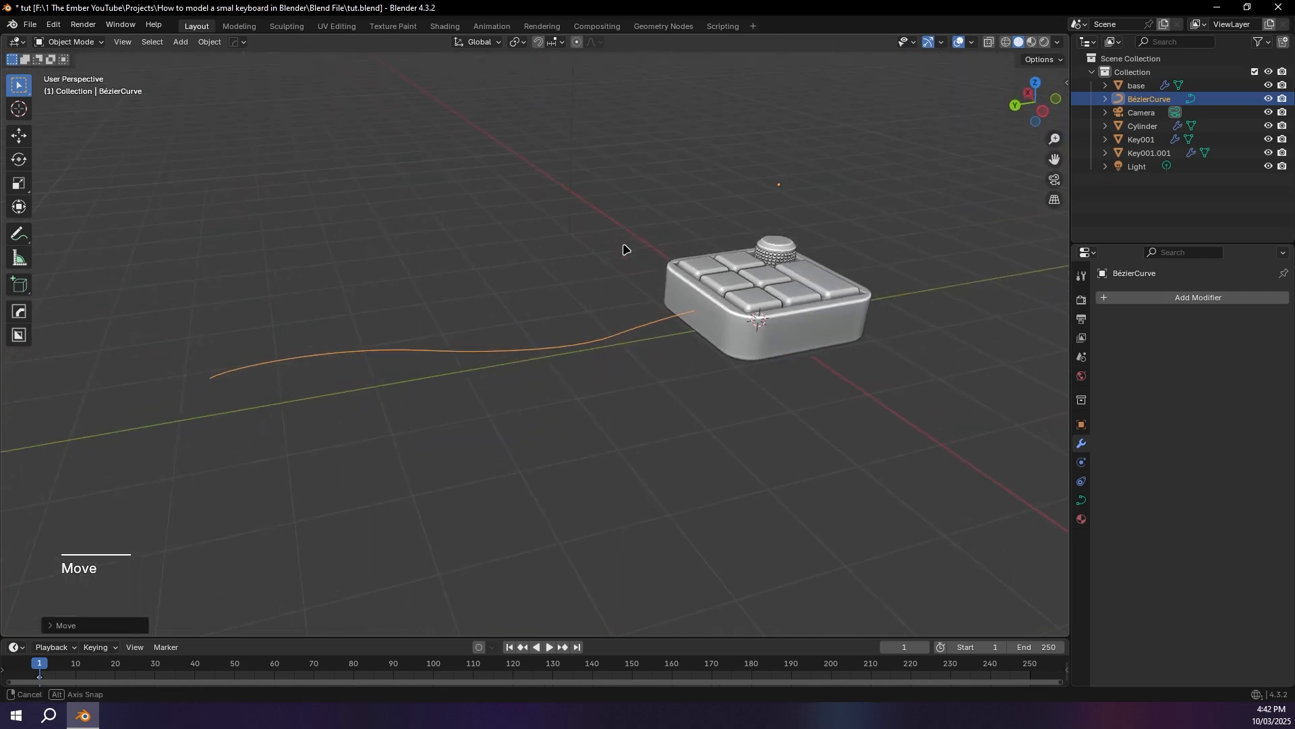
# Step: Give the cable curve a round bevel with a depth of 0.09 m
pyautogui.click(1082, 500)
pyautogui.click(1106, 519)
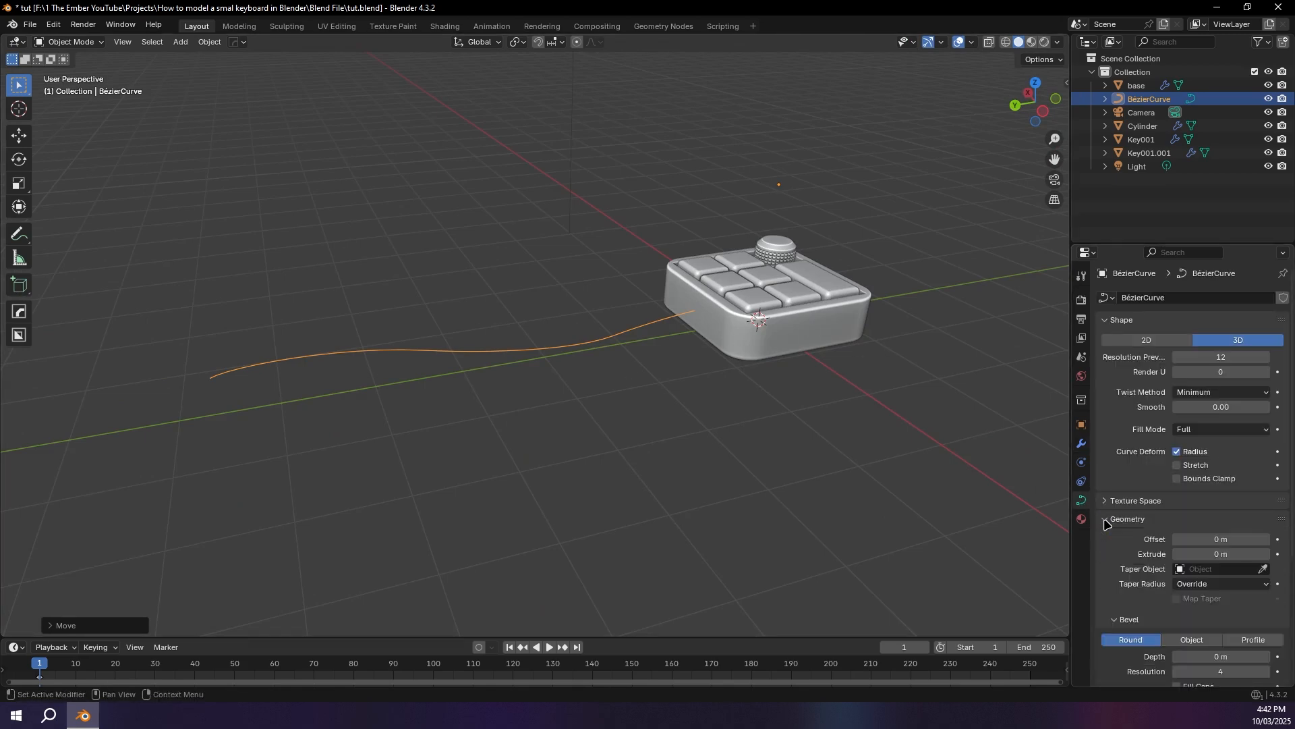
pyautogui.scroll(-3, 1120, 529)
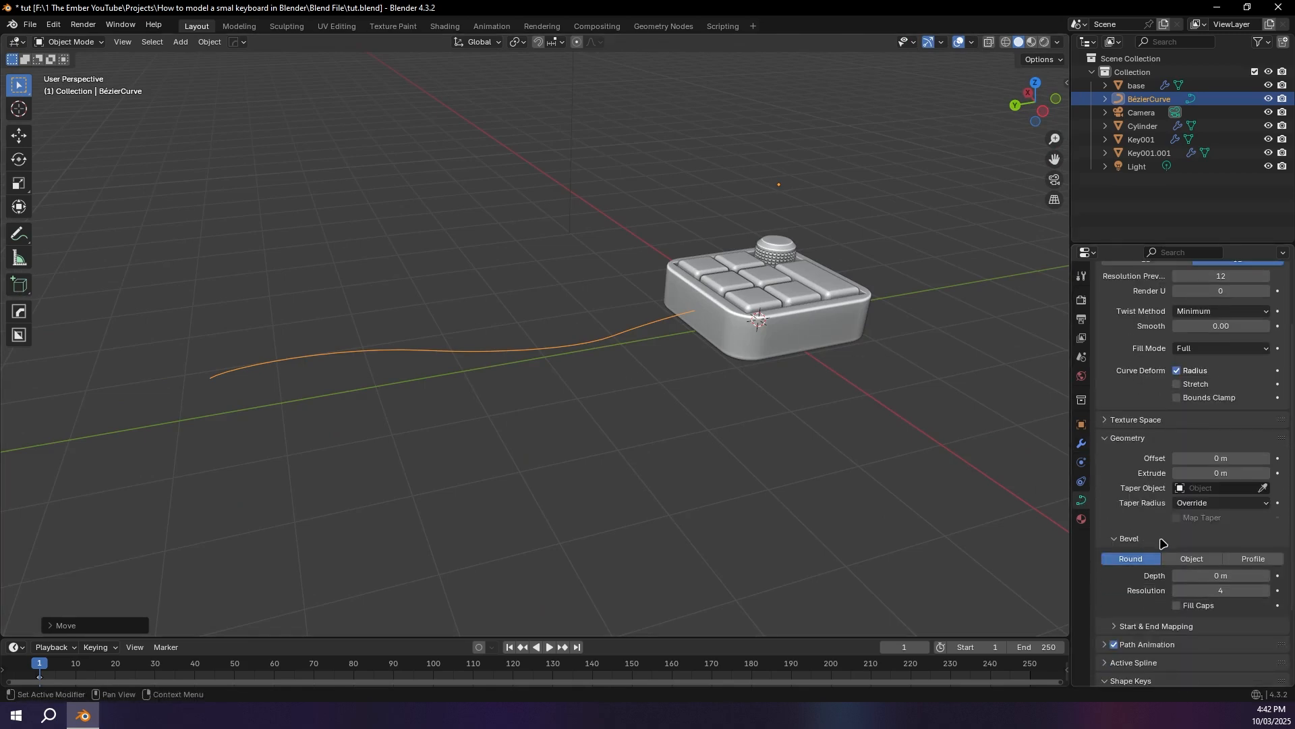
pyautogui.moveTo(1213, 577)
pyautogui.mouseDown()
pyautogui.moveTo(1225, 577)
pyautogui.moveTo(1212, 579)
pyautogui.mouseUp()
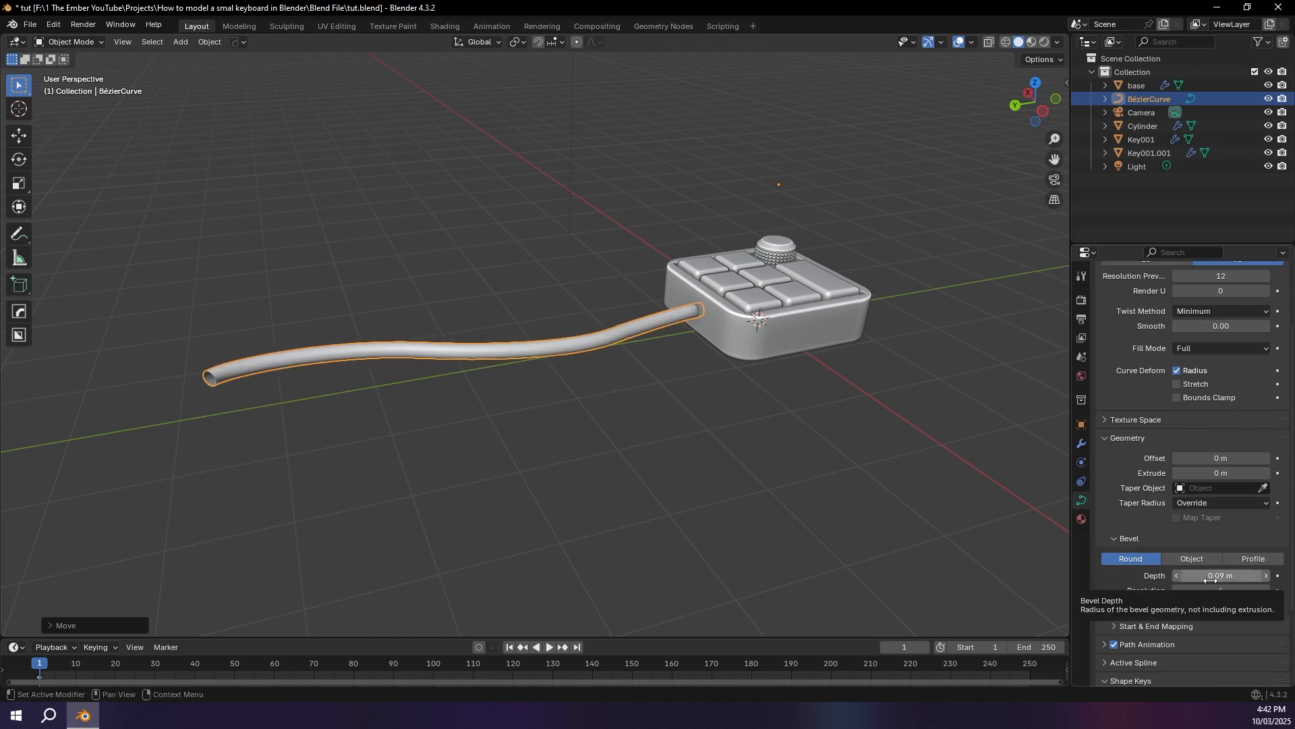
# Step: Box-select the cable's control points except the one at the keypad and lower them along Z towards the ground, returning to Object Mode
pyautogui.moveTo(986, 500); pyautogui.dragTo(608, 430, button='middle')
pyautogui.press('Tab')
pyautogui.press('b')
pyautogui.moveTo(155, 256); pyautogui.dragTo(666, 440)
pyautogui.moveTo(585, 419); pyautogui.dragTo(516, 350, button='middle')
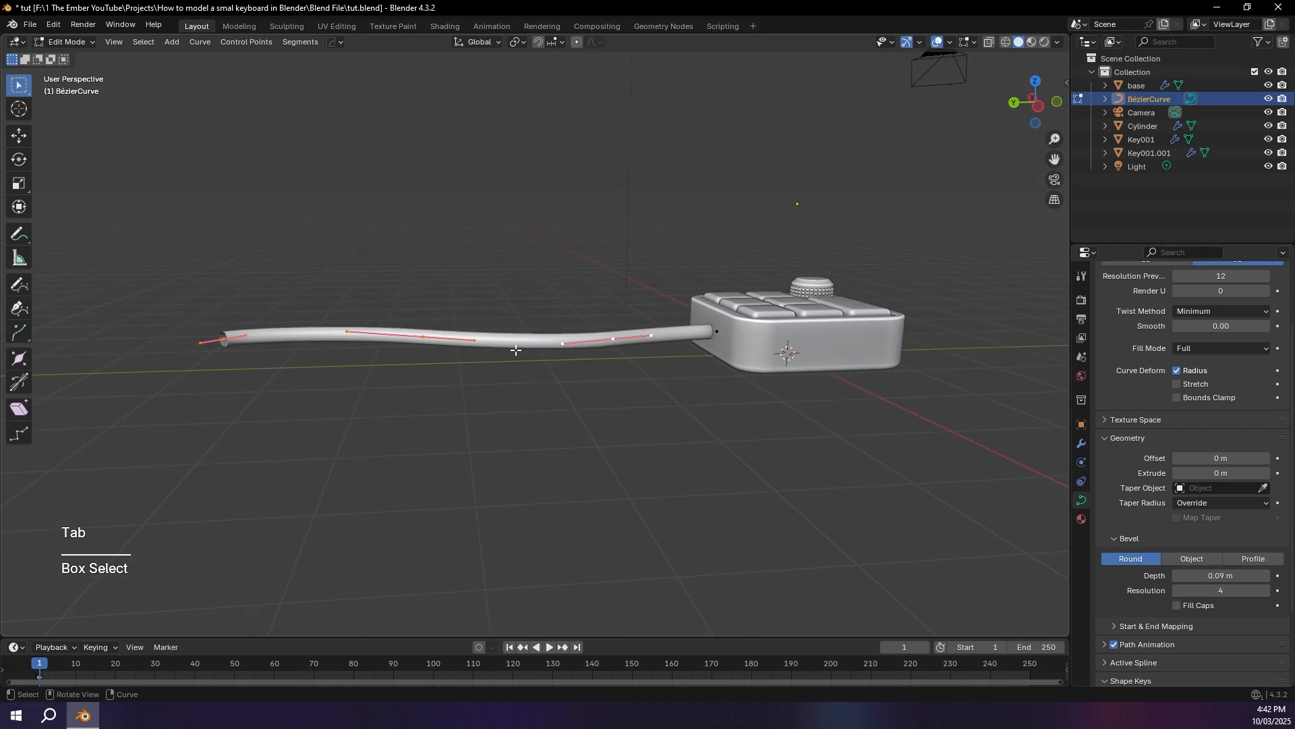
pyautogui.click(1035, 103)
pyautogui.scroll(3, 520, 223)
pyautogui.press('g')
pyautogui.press('z')
pyautogui.click(529, 230)
pyautogui.click(655, 264)
pyautogui.press('Tab')
pyautogui.moveTo(654, 265); pyautogui.dragTo(391, 311, button='middle')
pyautogui.click(848, 324)
# Step: Add a plane scaled up into a large floor beneath the keypad and cable, and save the file
pyautogui.hotkey('shift', 'a')
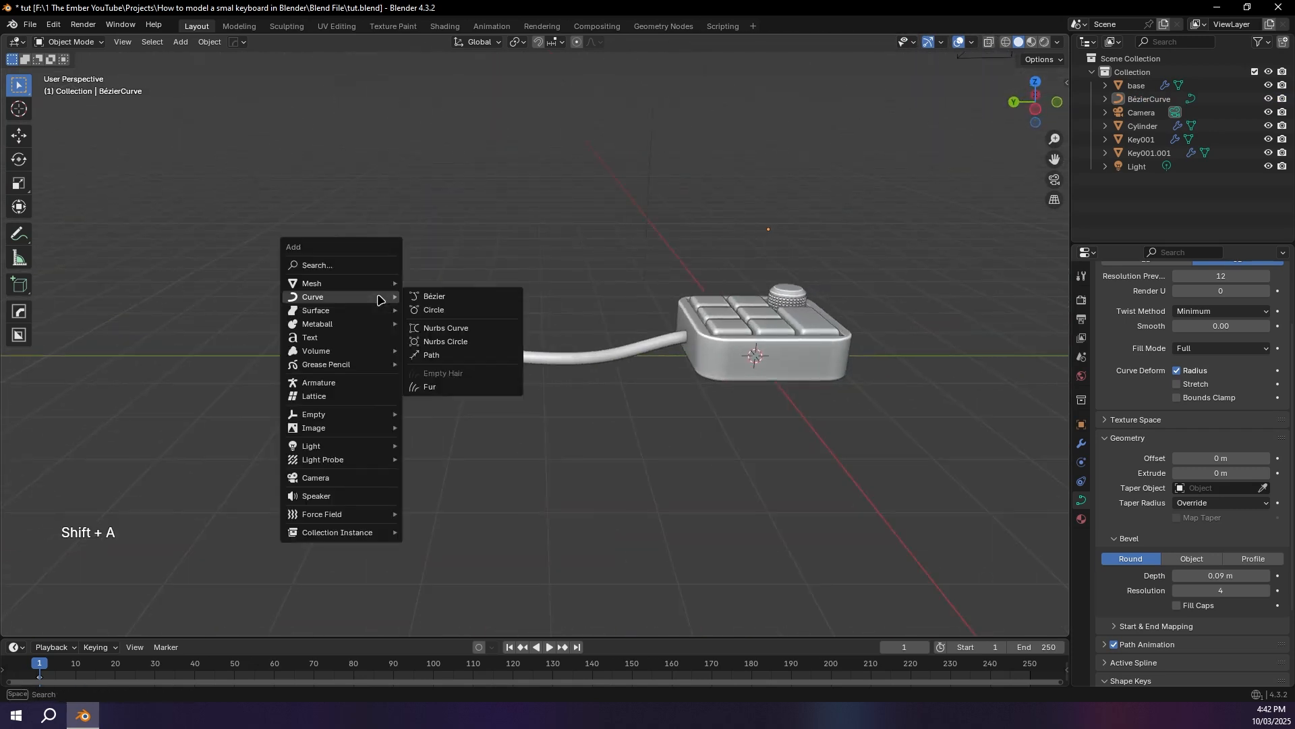
pyautogui.moveTo(357, 285)
pyautogui.click(488, 284)
pyautogui.press('s')
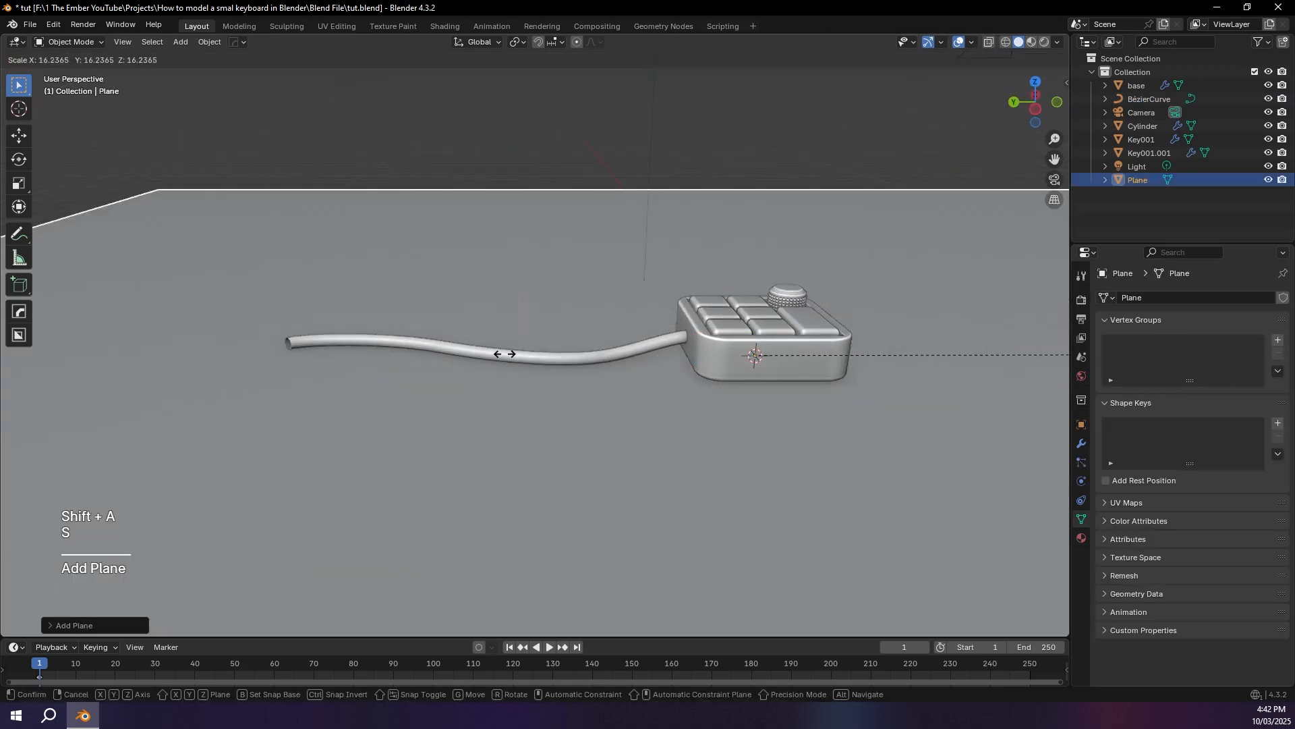
pyautogui.click(66, 354)
pyautogui.click(409, 366)
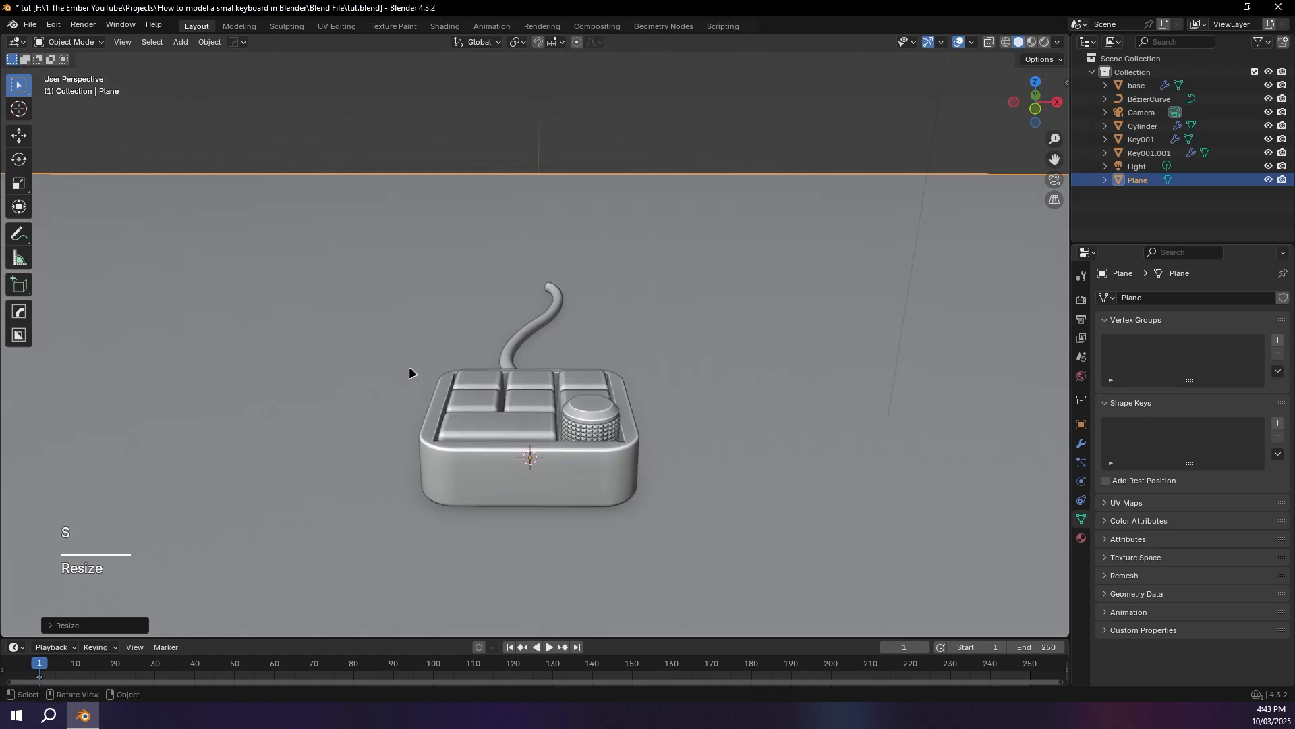
pyautogui.hotkey('ctrl', 's')
pyautogui.moveTo(408, 366); pyautogui.dragTo(469, 562, button='middle')
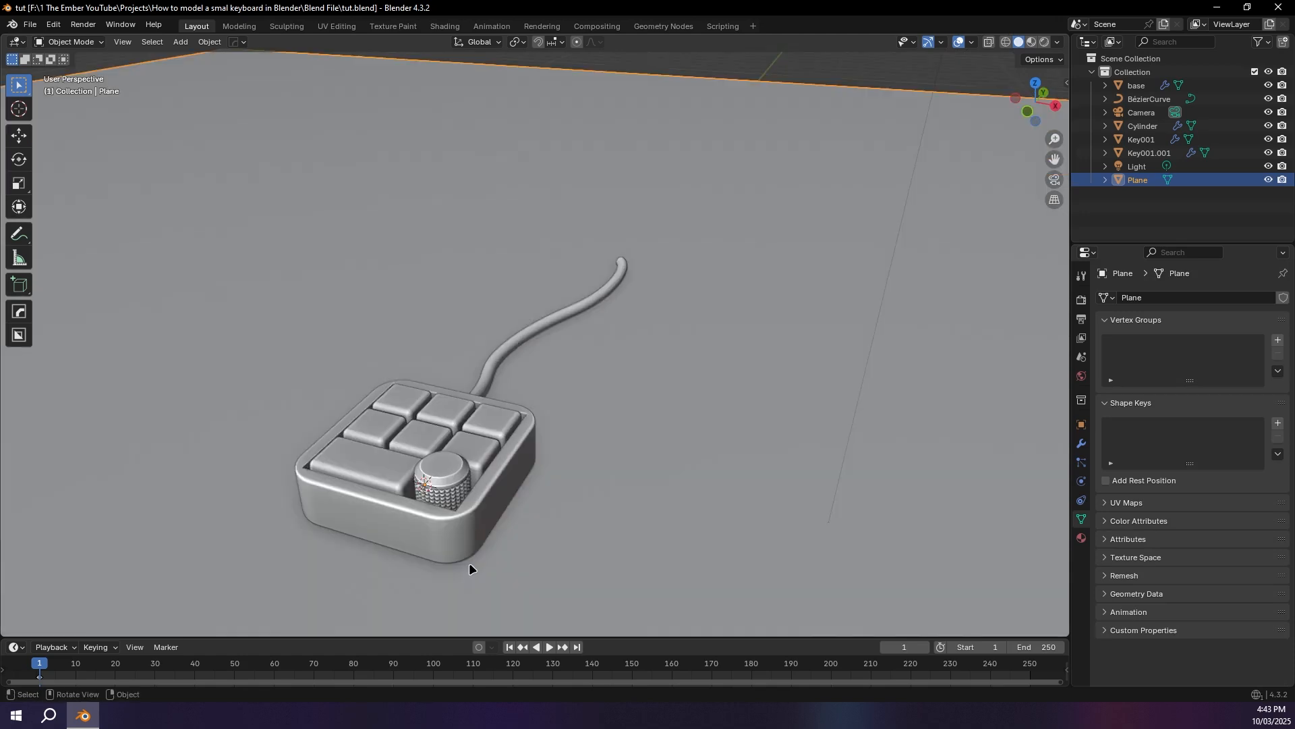
# Step: Switch to the Shading workspace and set the render engine to Cycles with GPU Compute as the device
pyautogui.click(444, 27)
pyautogui.click(1083, 206)
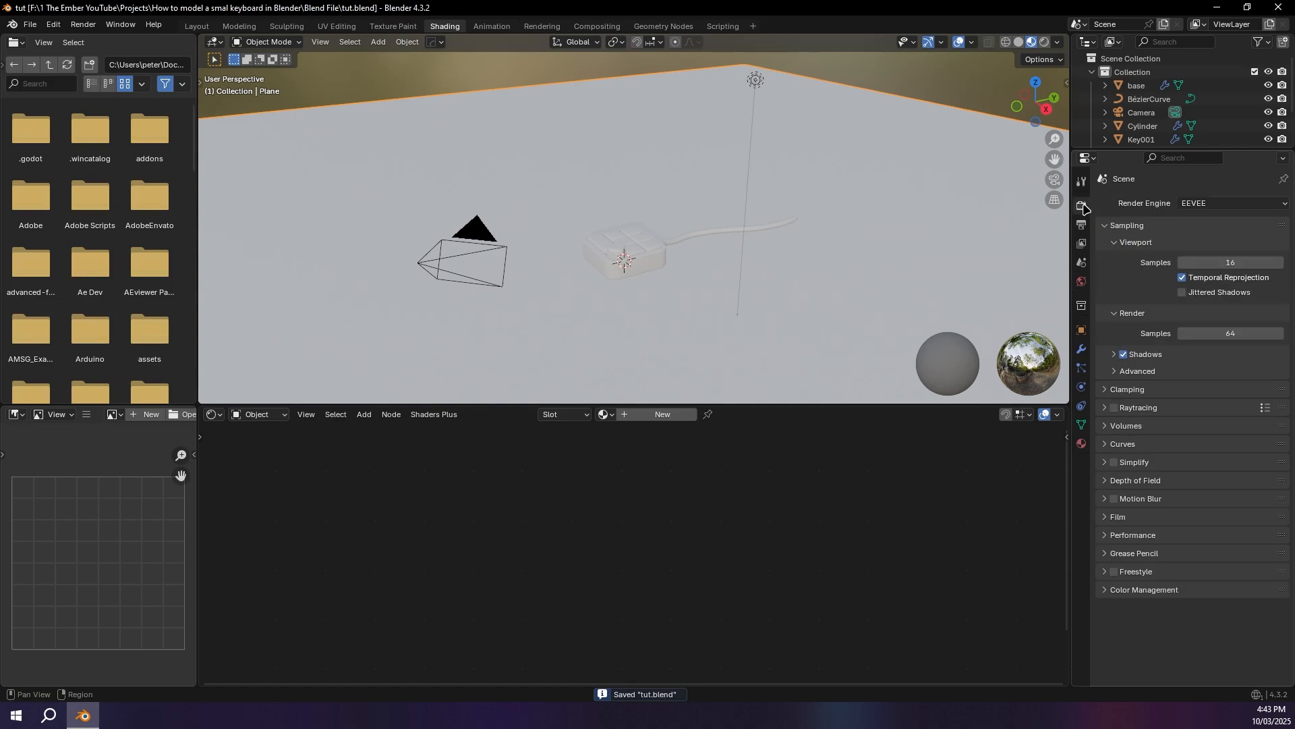
pyautogui.click(1196, 205)
pyautogui.click(1201, 237)
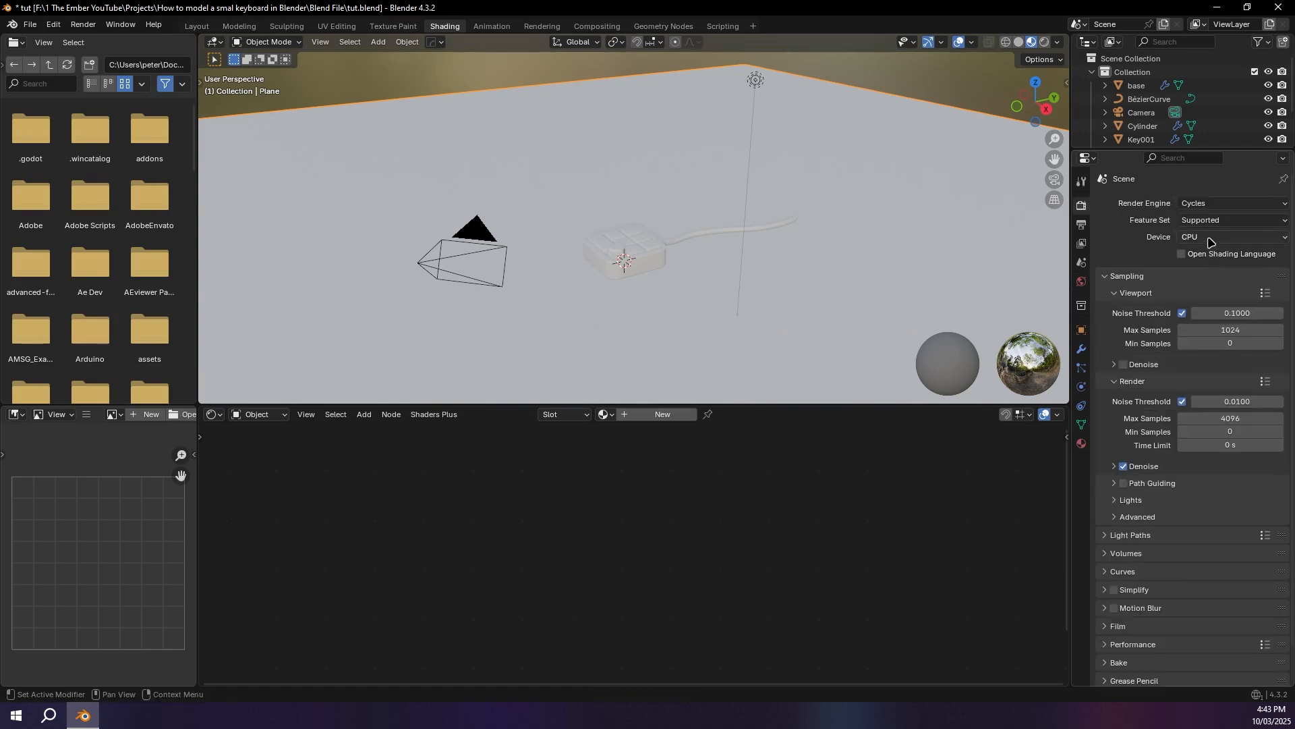
pyautogui.click(1208, 237)
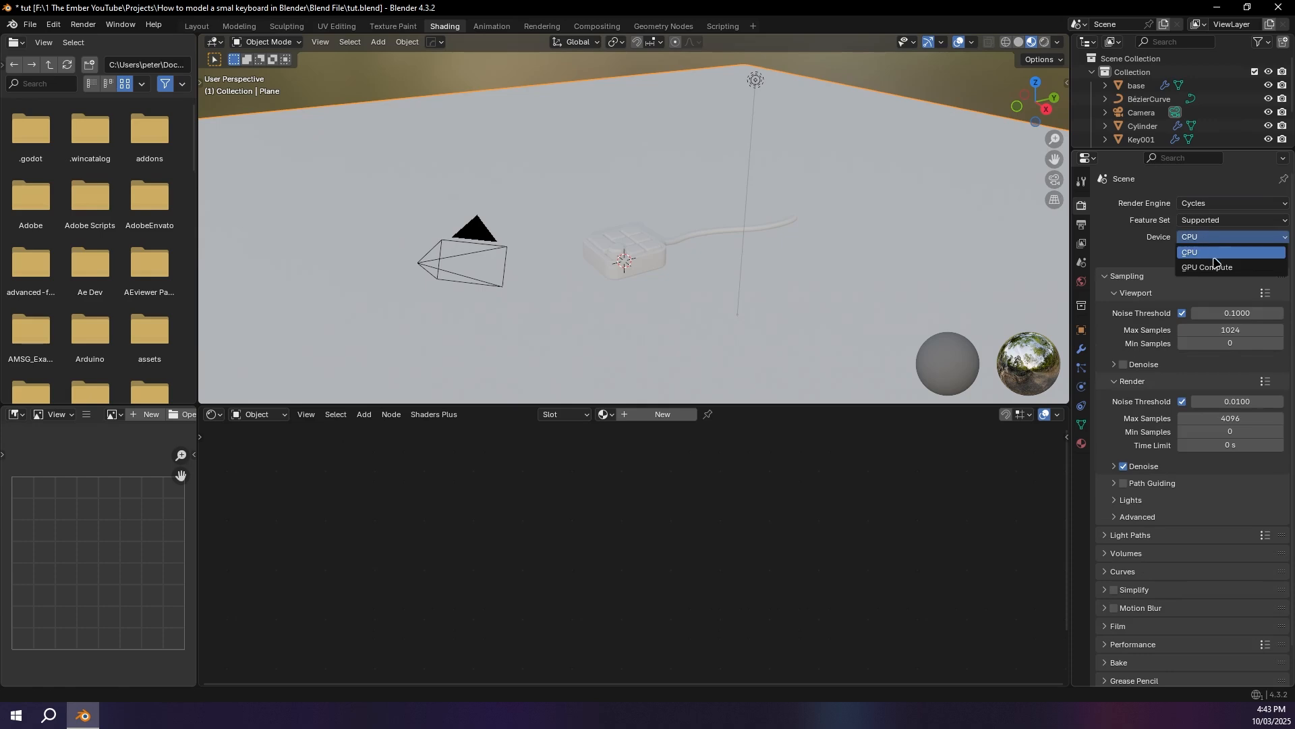
pyautogui.click(1219, 268)
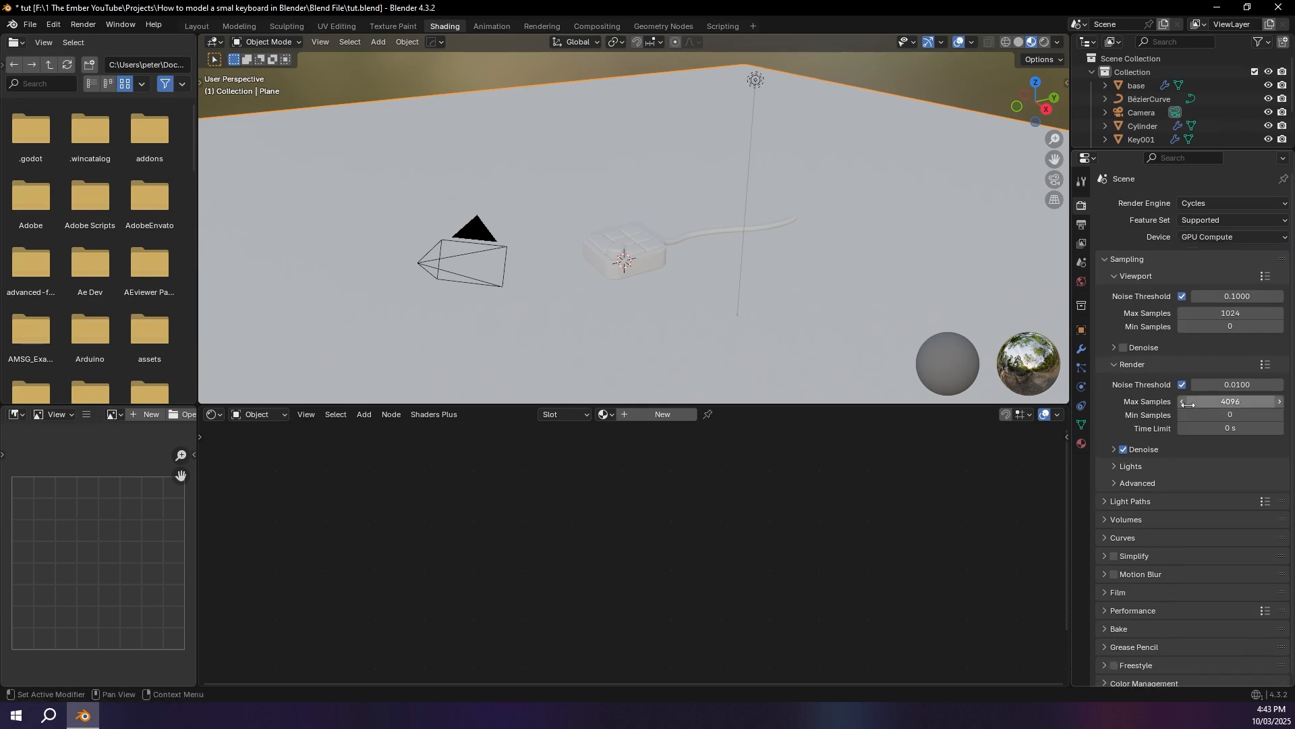
# Step: Set the render's maximum samples to 212
pyautogui.doubleClick(1213, 405)
pyautogui.write('212')
pyautogui.press('Return')
pyautogui.scroll(-1, 1176, 392)
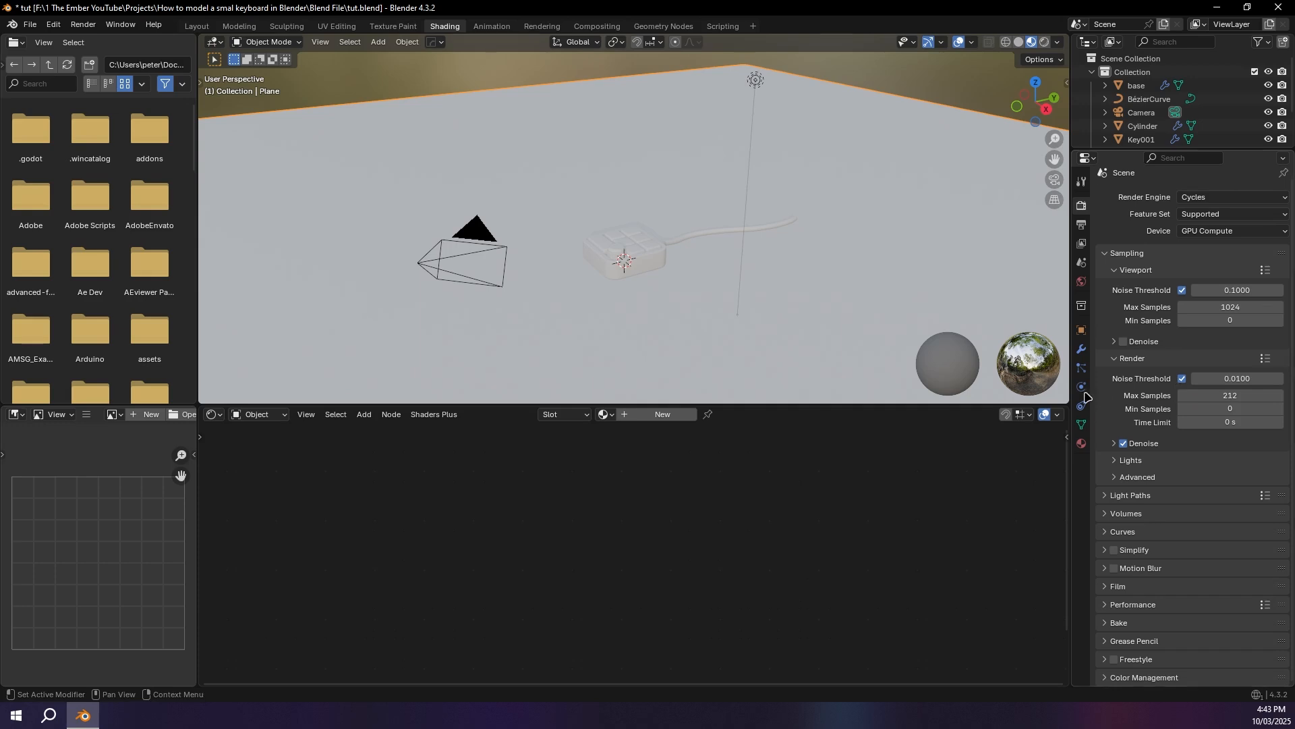
# Step: Show the viewport in Rendered shading with Scene Lights and Scene World disabled
pyautogui.click(1045, 42)
pyautogui.click(1039, 42)
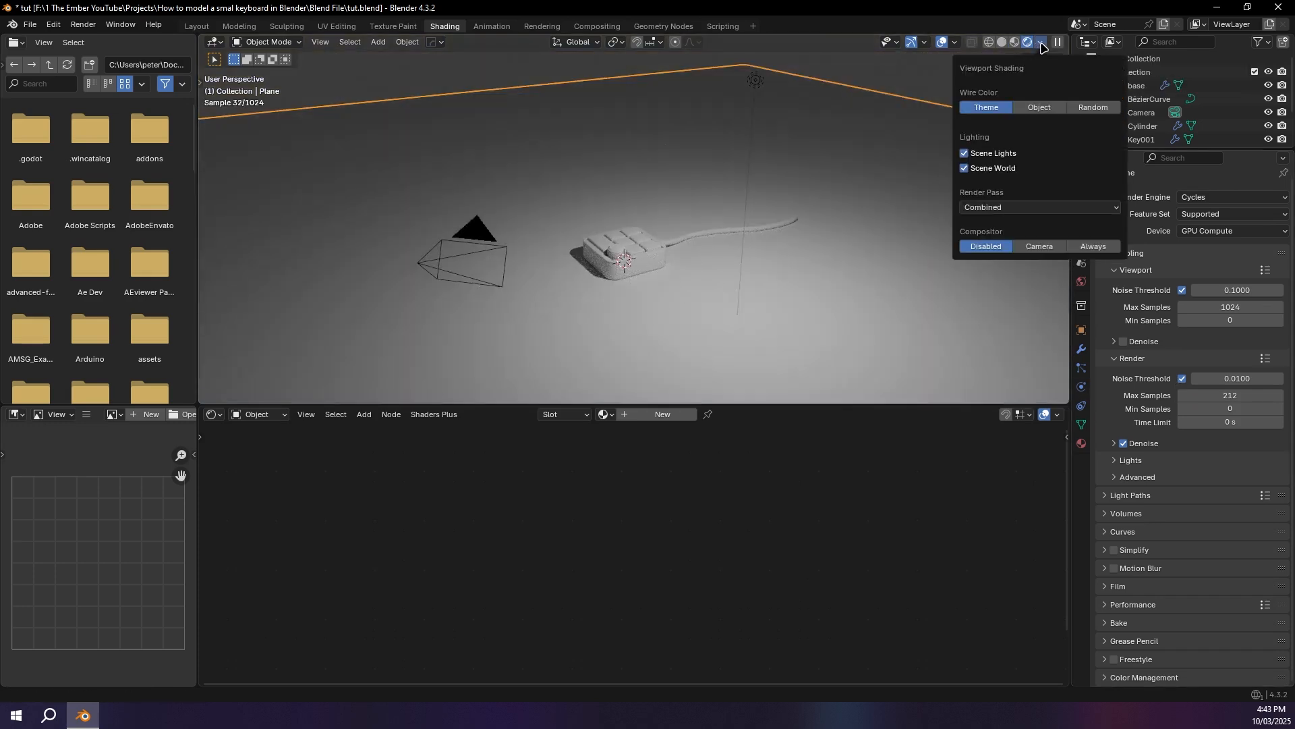
pyautogui.click(964, 154)
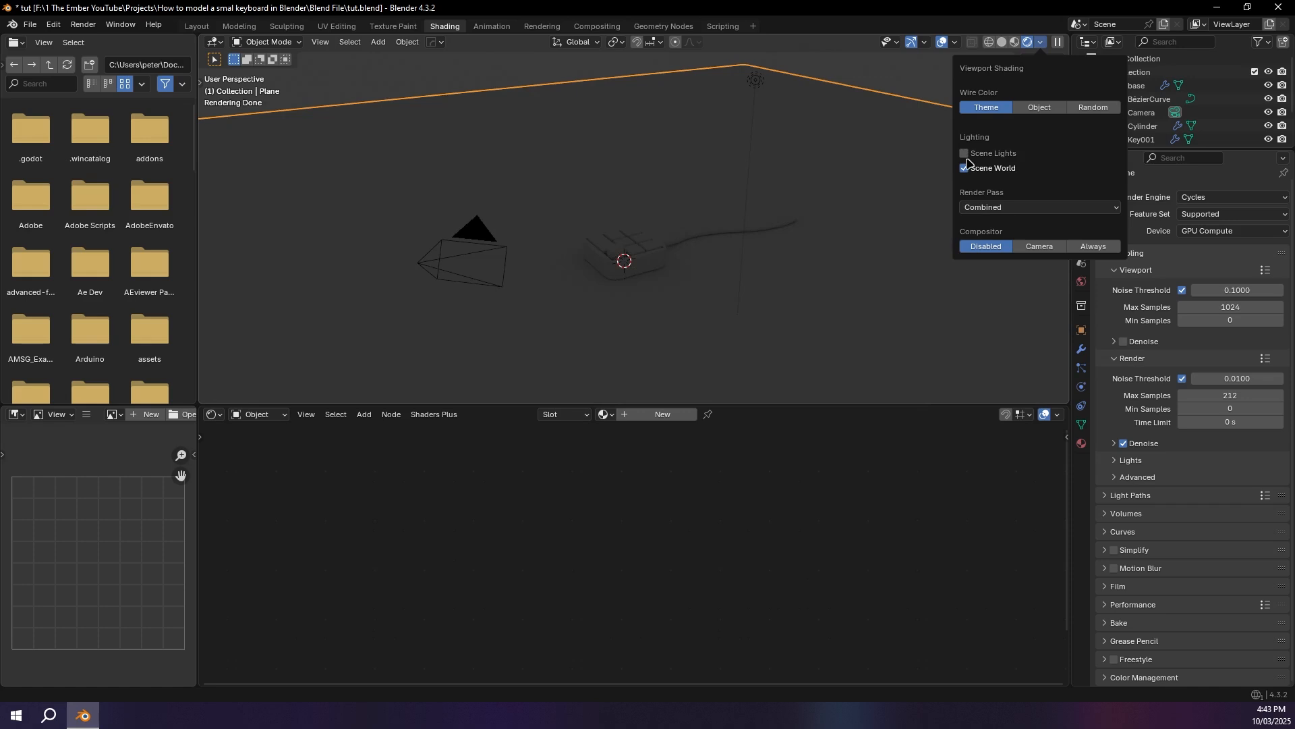
pyautogui.moveTo(767, 168); pyautogui.dragTo(858, 215, button='middle')
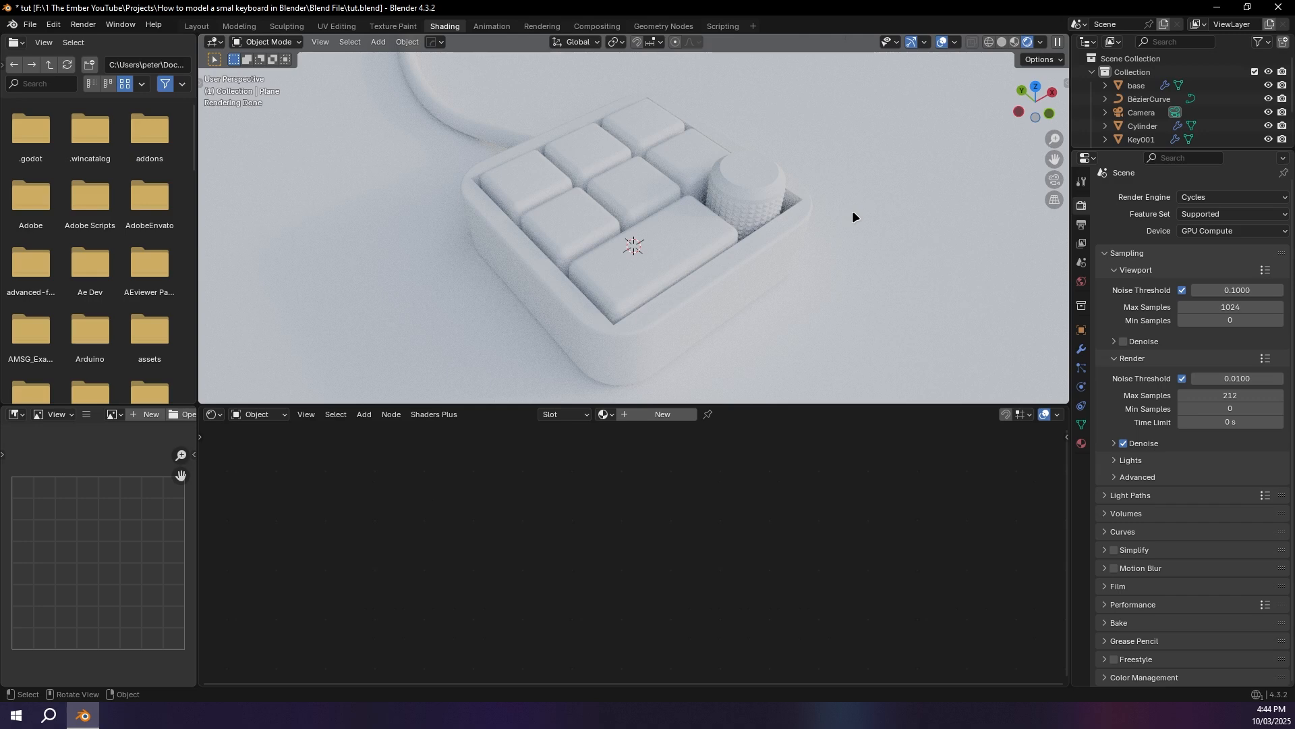
# Step: Select the arrayed key object and try to pick its individual copies in Edit Mode, returning to Object Mode
pyautogui.click(511, 164)
pyautogui.moveTo(569, 216); pyautogui.dragTo(587, 228, button='middle')
pyautogui.press('Tab')
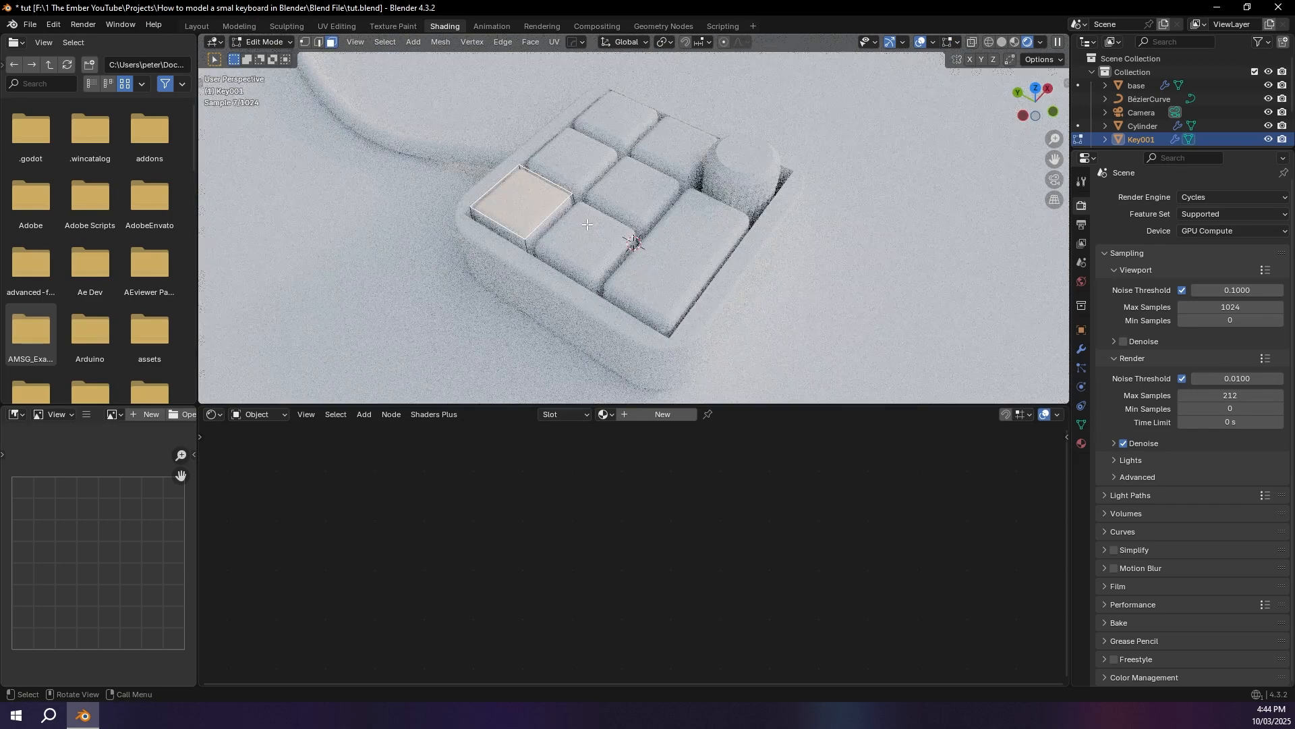
pyautogui.click(574, 154)
pyautogui.click(611, 127)
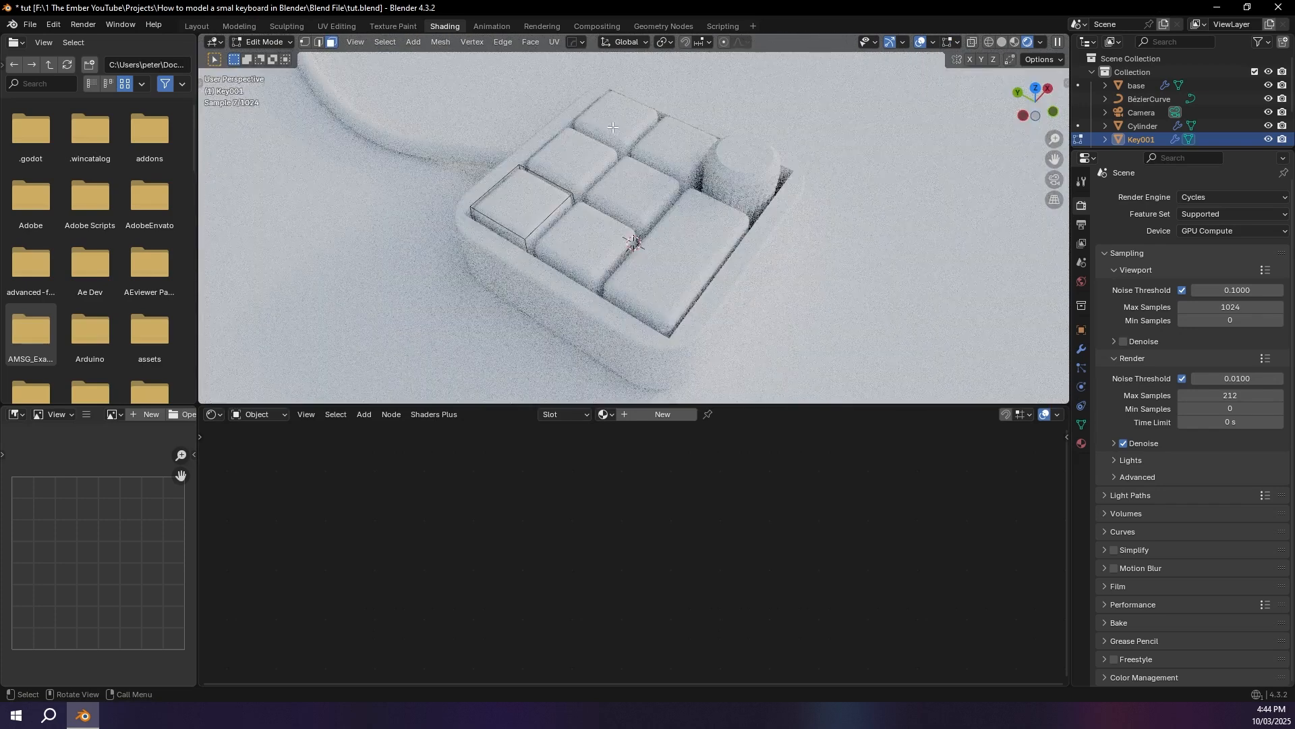
pyautogui.press('Tab')
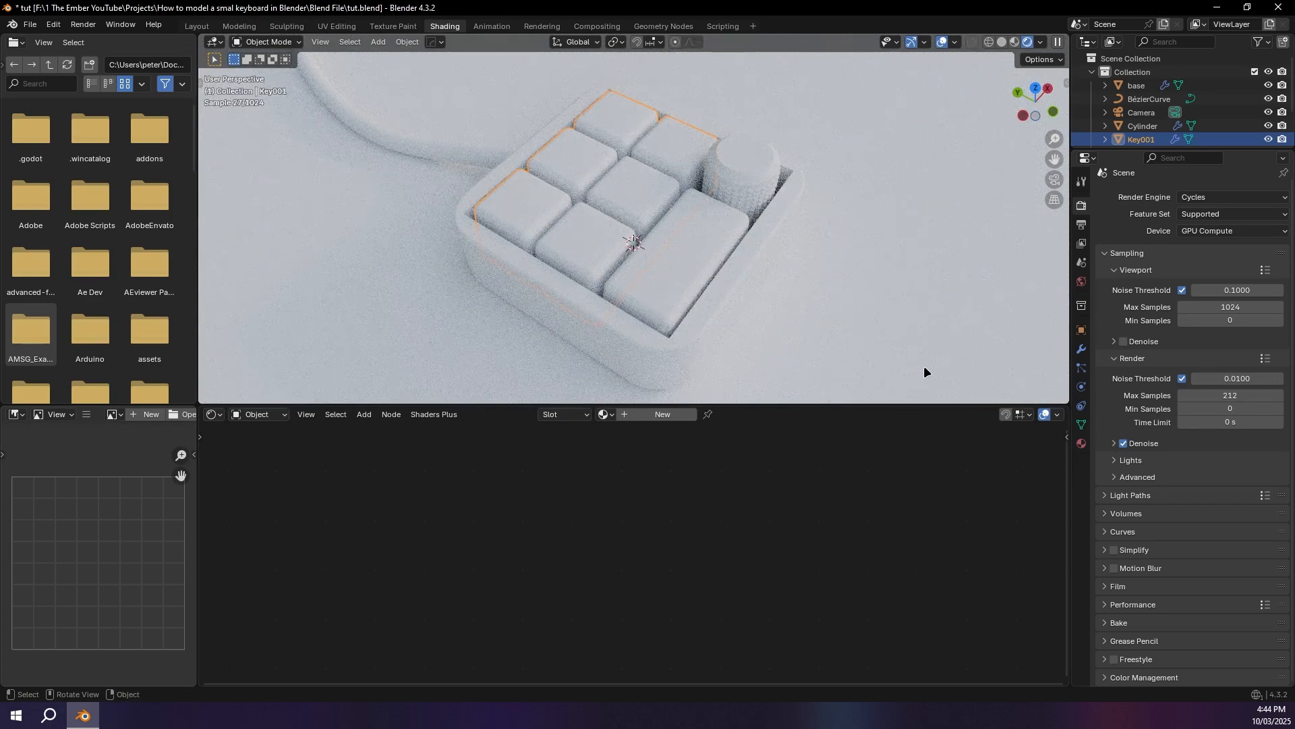
# Step: Apply both Array modifiers on the key object so that every key becomes real geometry
pyautogui.click(1081, 349)
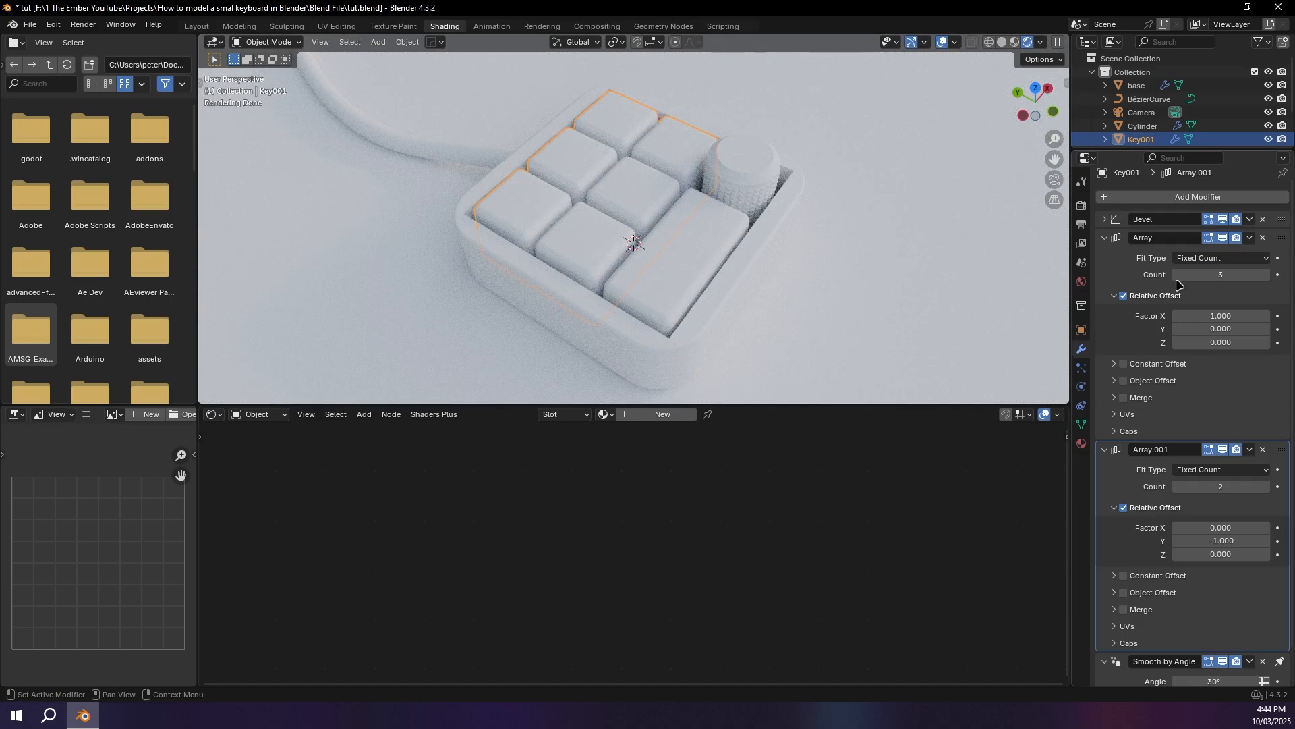
pyautogui.click(1249, 238)
pyautogui.click(1249, 254)
pyautogui.click(1250, 244)
pyautogui.click(1238, 260)
# Step: In Edit Mode, select the linked geometry of the back row's middle and right keys and the front row's left and middle keys
pyautogui.press('Tab')
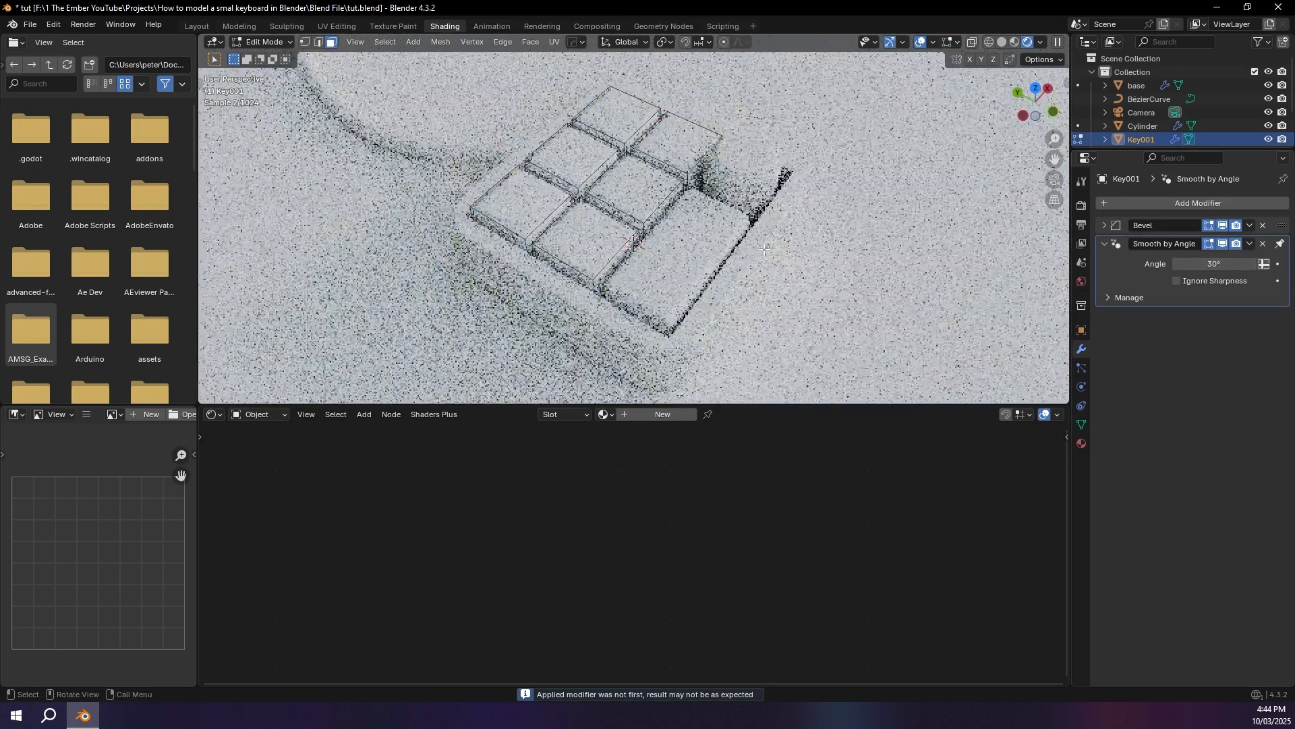
pyautogui.click(516, 199)
pyautogui.click(674, 138)
pyautogui.click(586, 233)
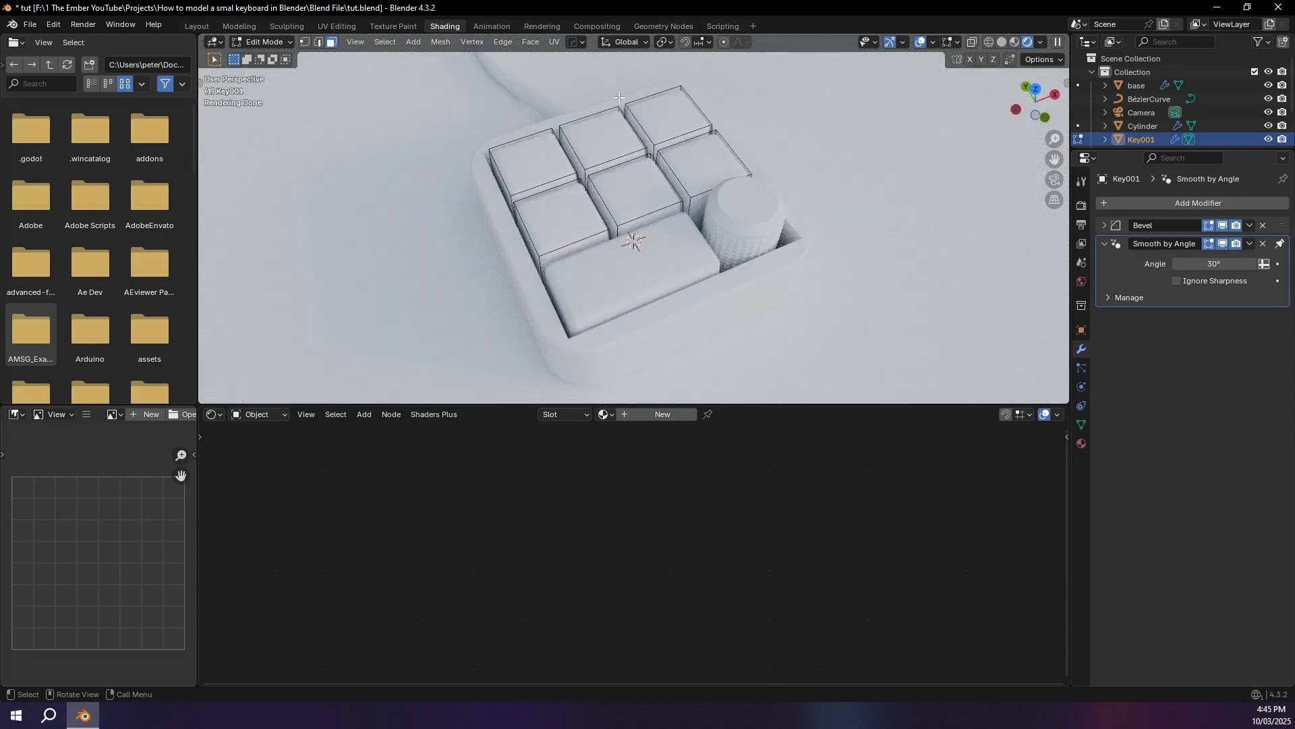
pyautogui.click(605, 133)
pyautogui.hotkey('ctrl', 'l')
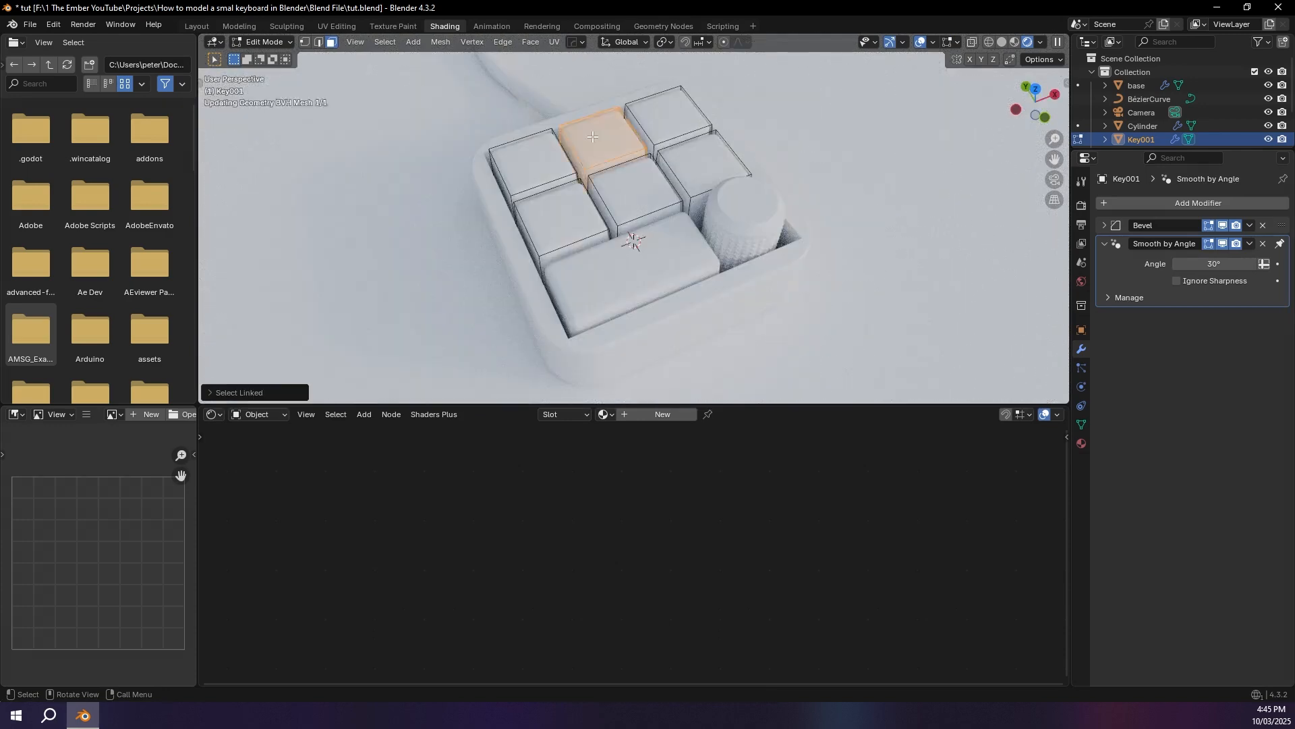
pyautogui.press('l')
pyautogui.press('l')
pyautogui.press('l')
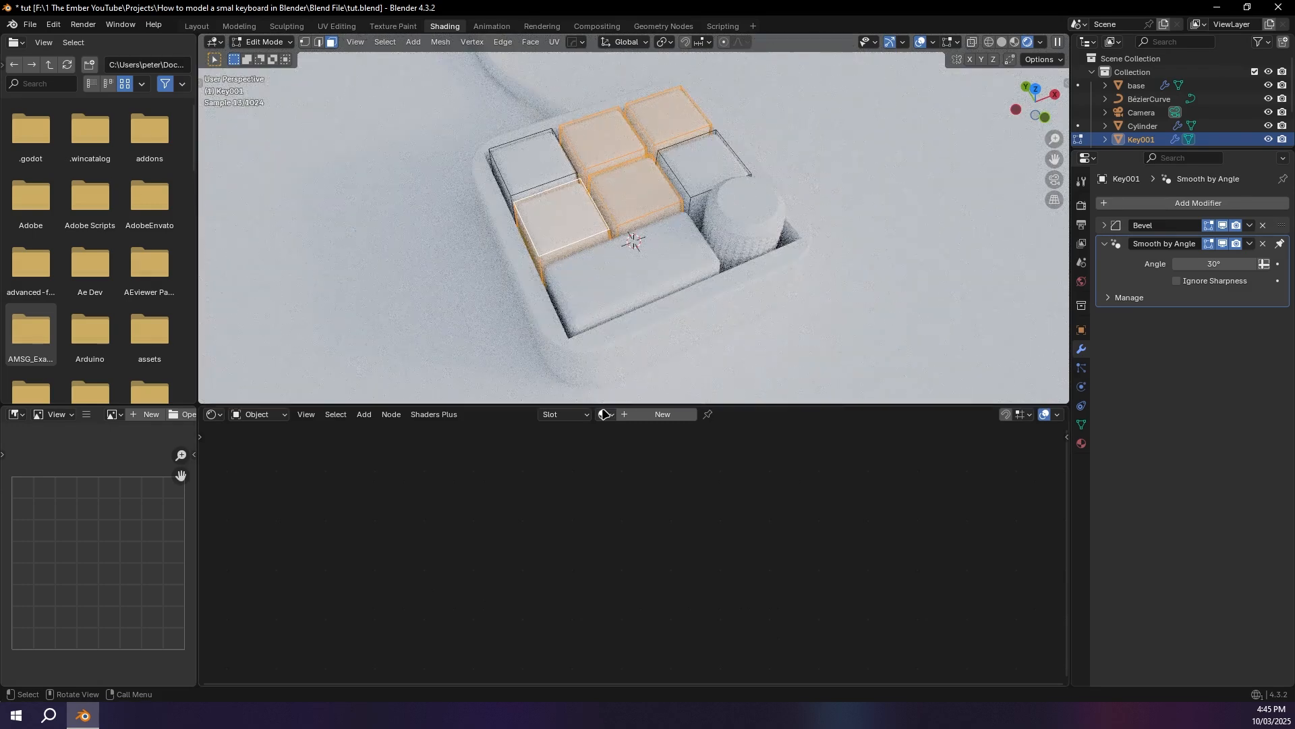
# Step: Create a new material for the keys and name it "Key white"
pyautogui.click(644, 417)
pyautogui.click(663, 420)
pyautogui.press('BackSpace')
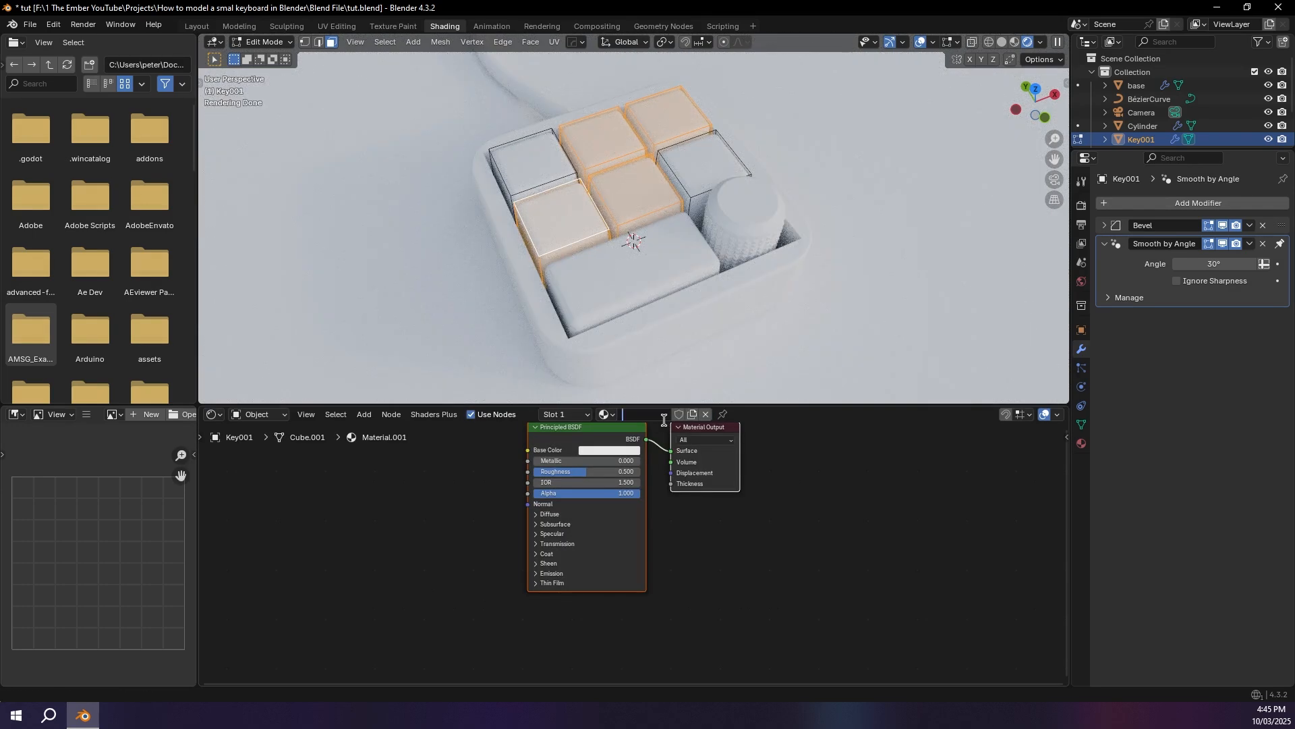
pyautogui.press('Return')
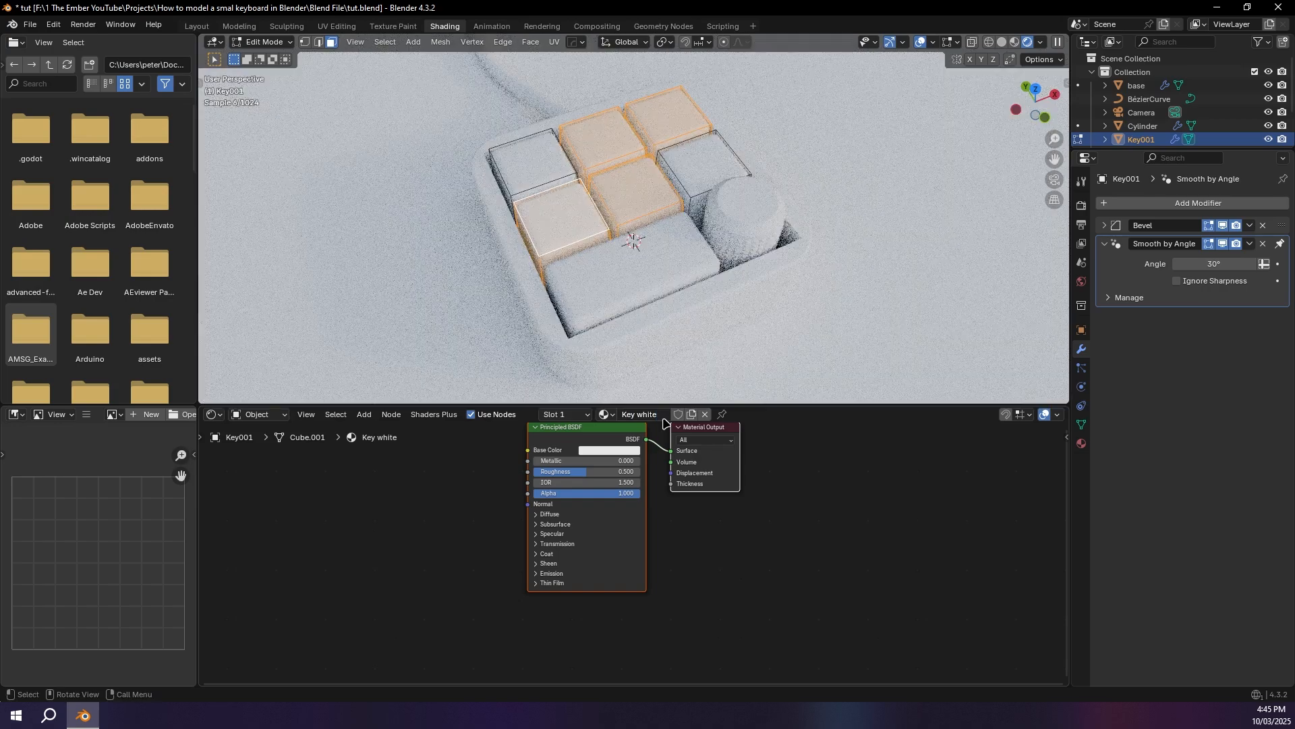
# Step: Add a second material slot, assign it to the four selected keys, and give it a new material named "key Black"
pyautogui.click(573, 417)
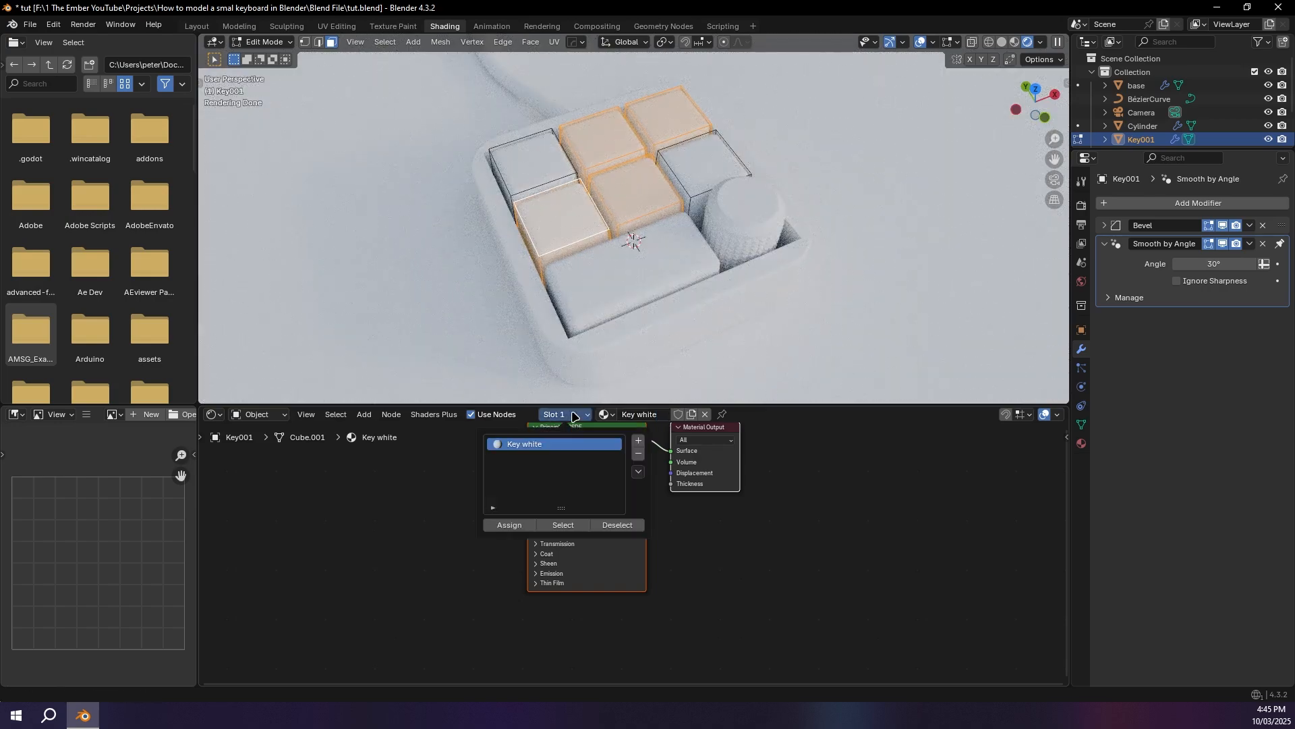
pyautogui.click(638, 440)
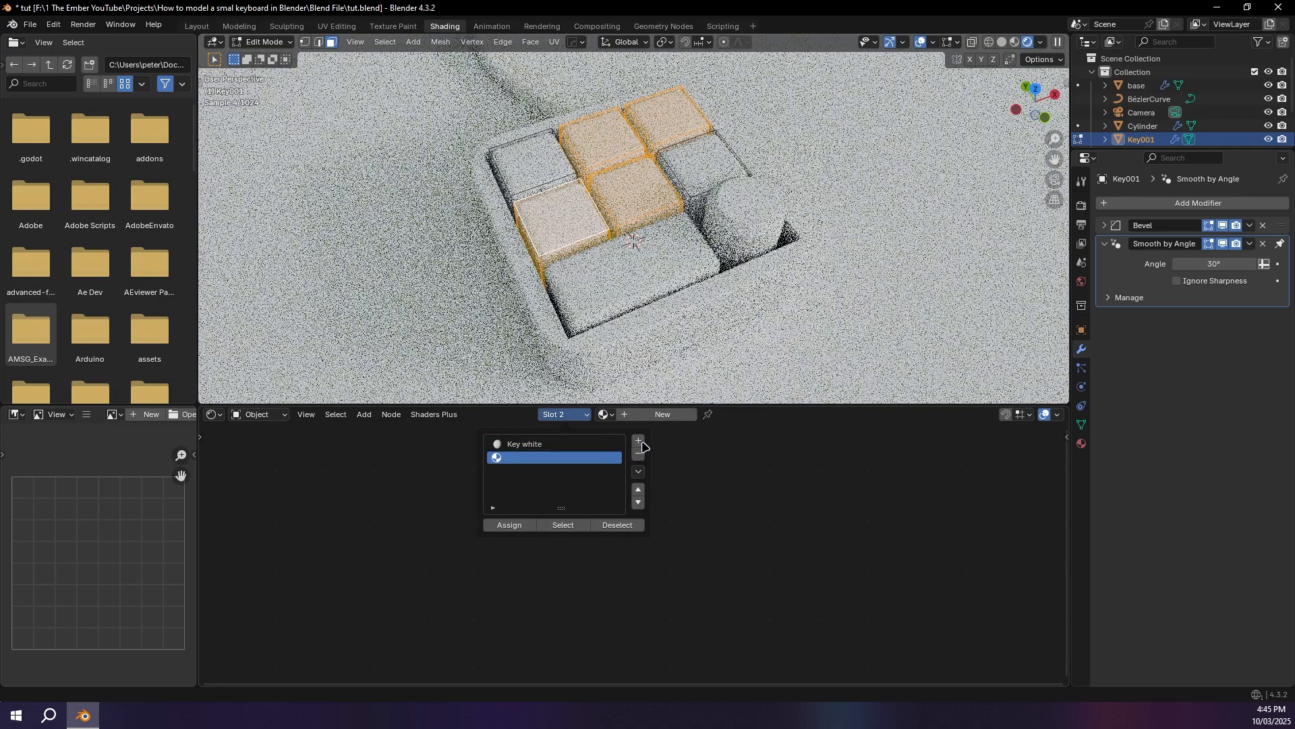
pyautogui.click(509, 526)
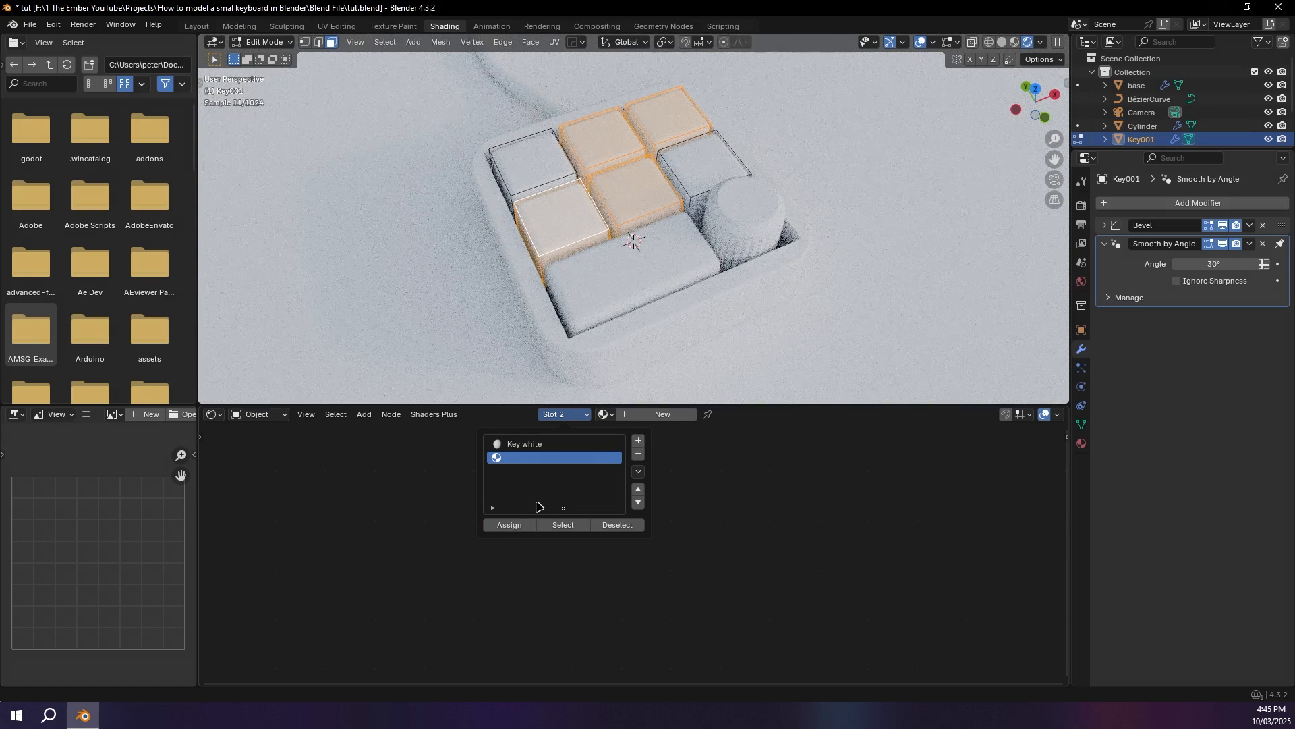
pyautogui.click(662, 414)
pyautogui.doubleClick(643, 416)
pyautogui.write('key Black')
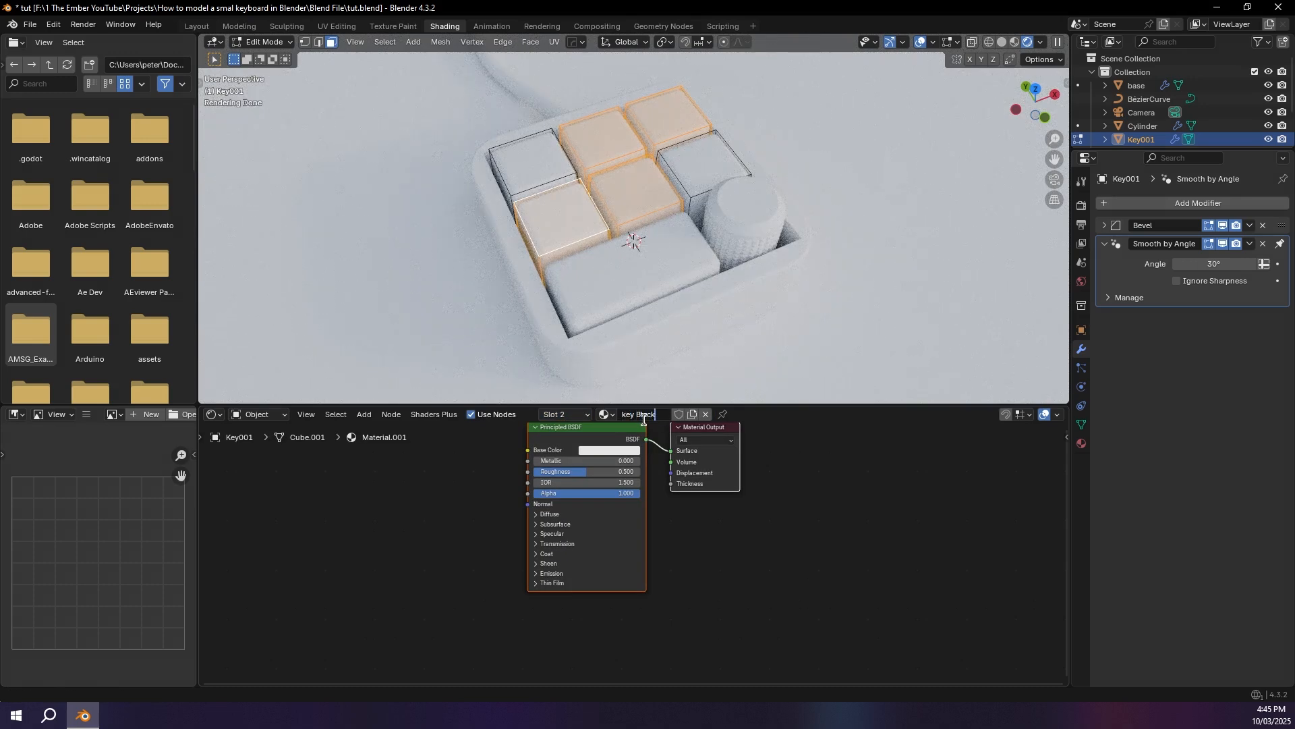
pyautogui.press('Return')
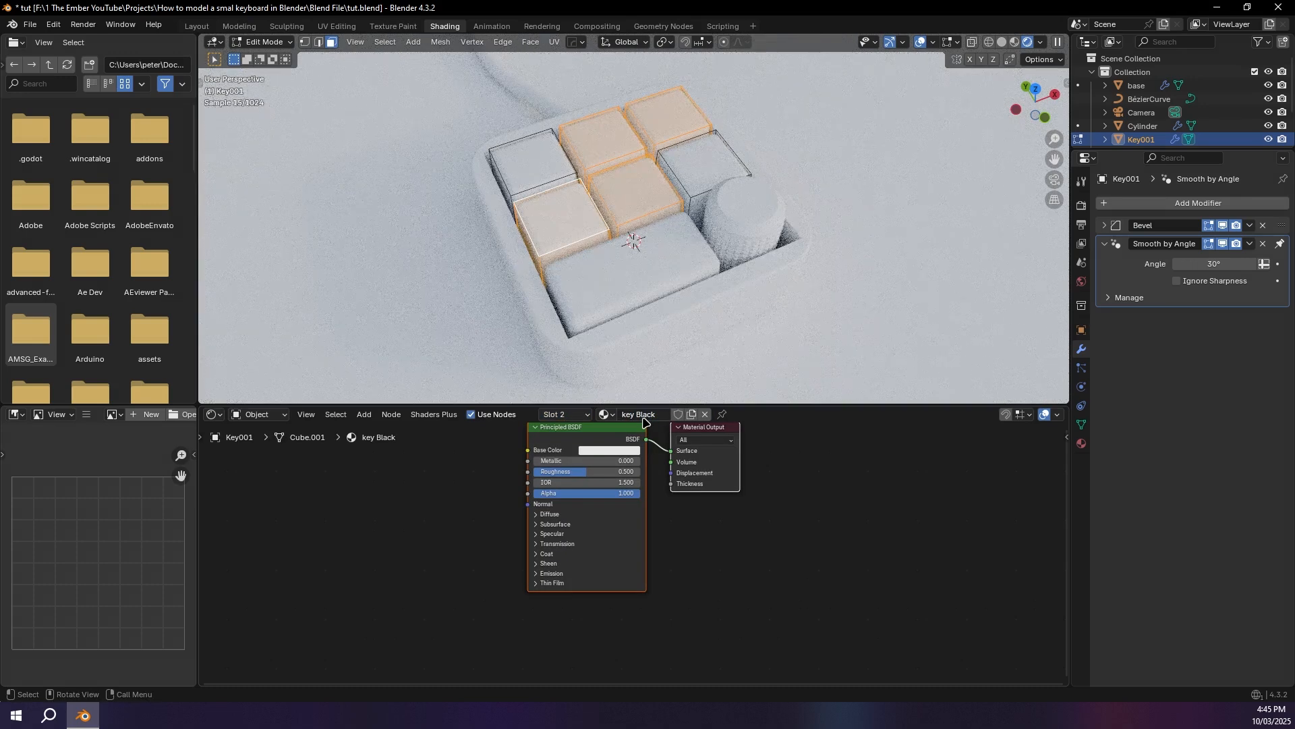
# Step: Darken the key Black material's base color to near black and set its subsurface weight to 1.000
pyautogui.click(615, 450)
pyautogui.click(669, 363)
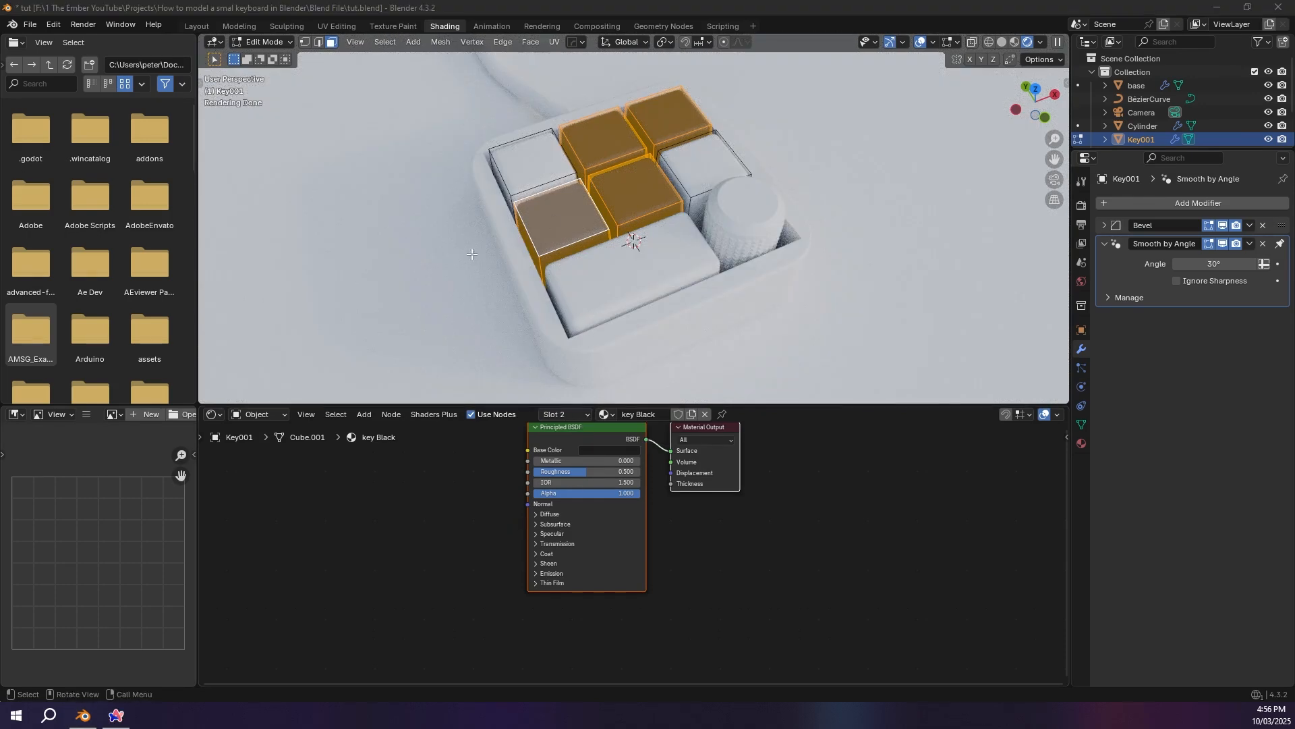
pyautogui.press('Tab')
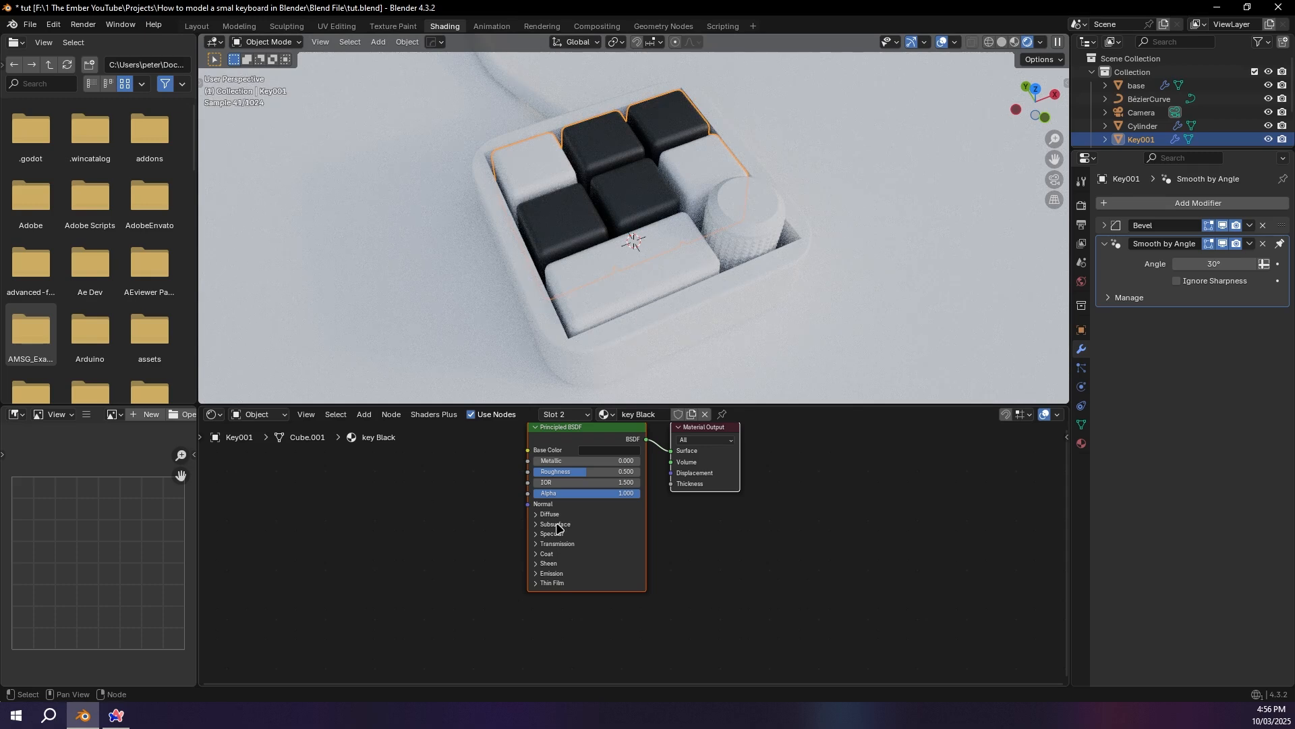
pyautogui.click(558, 524)
pyautogui.moveTo(579, 549); pyautogui.dragTo(641, 548)
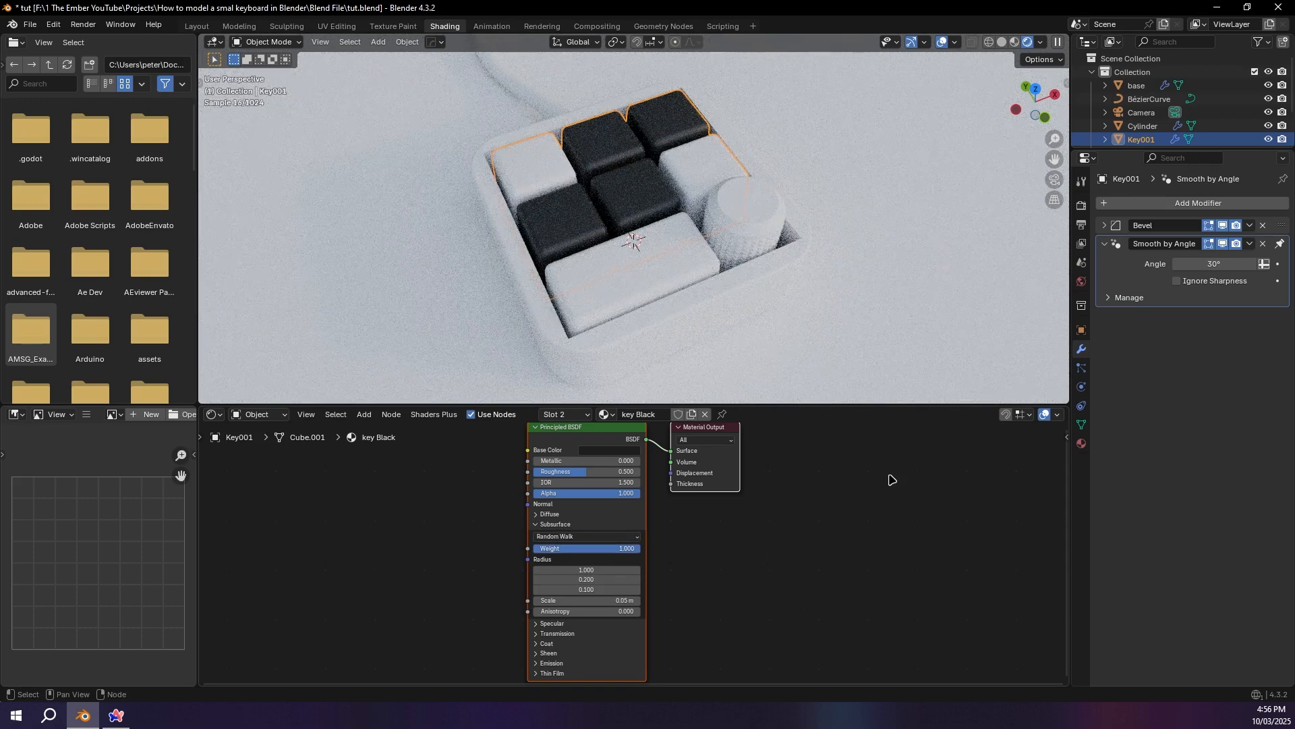
# Step: Set the Key white material's subsurface weight to 1.000 and brighten its base color to pure white
pyautogui.click(566, 414)
pyautogui.click(545, 445)
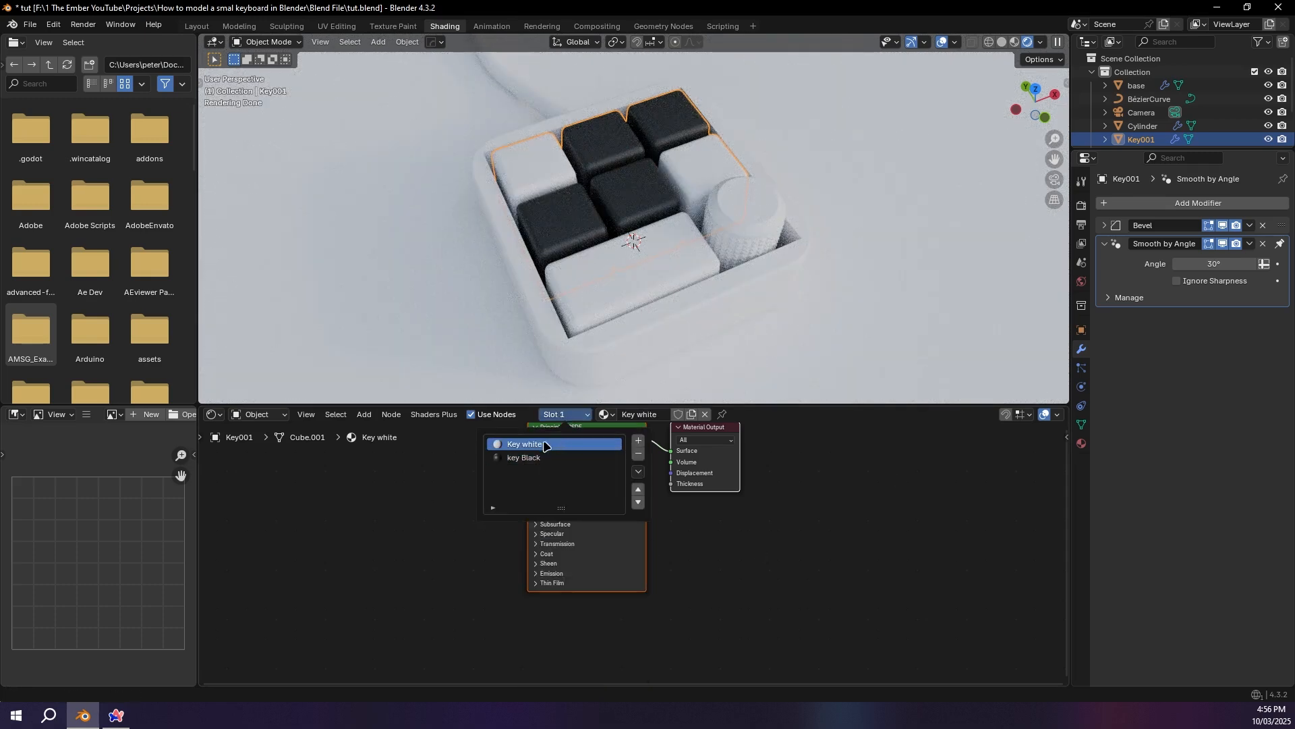
pyautogui.click(566, 525)
pyautogui.moveTo(552, 548); pyautogui.dragTo(640, 547)
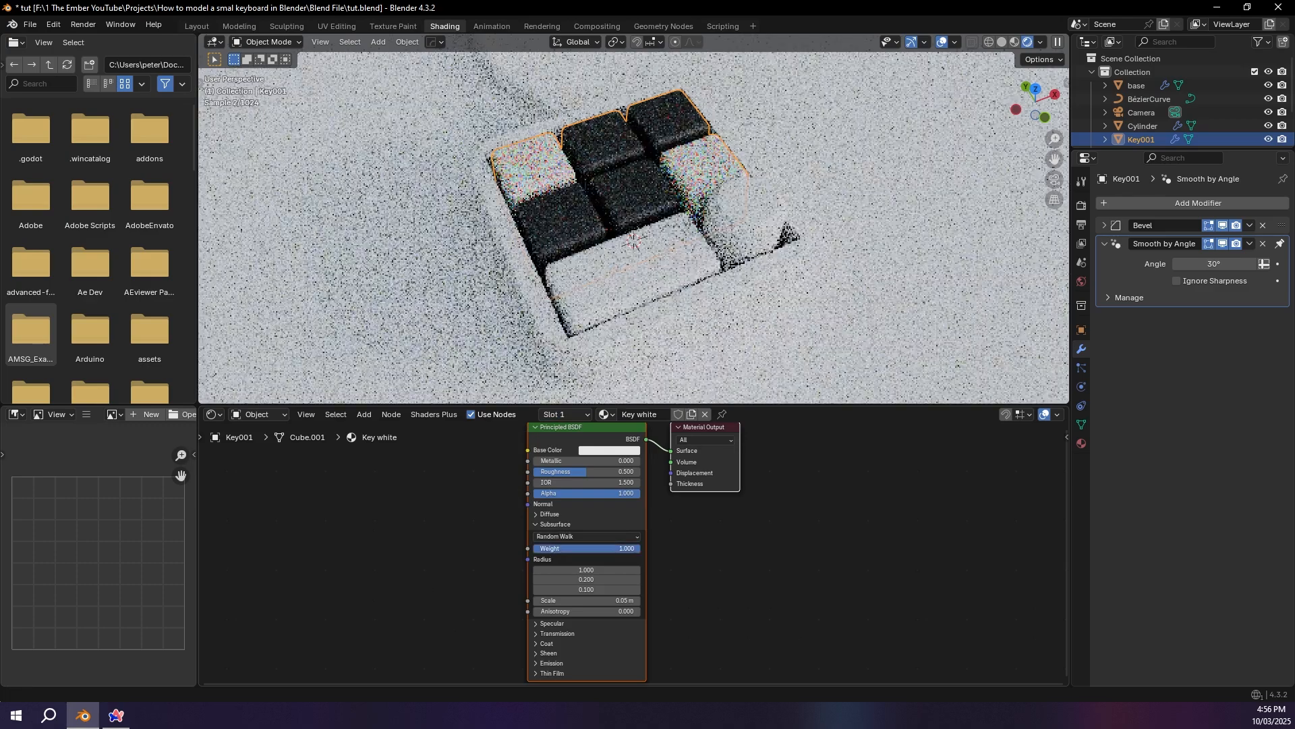
pyautogui.click(626, 450)
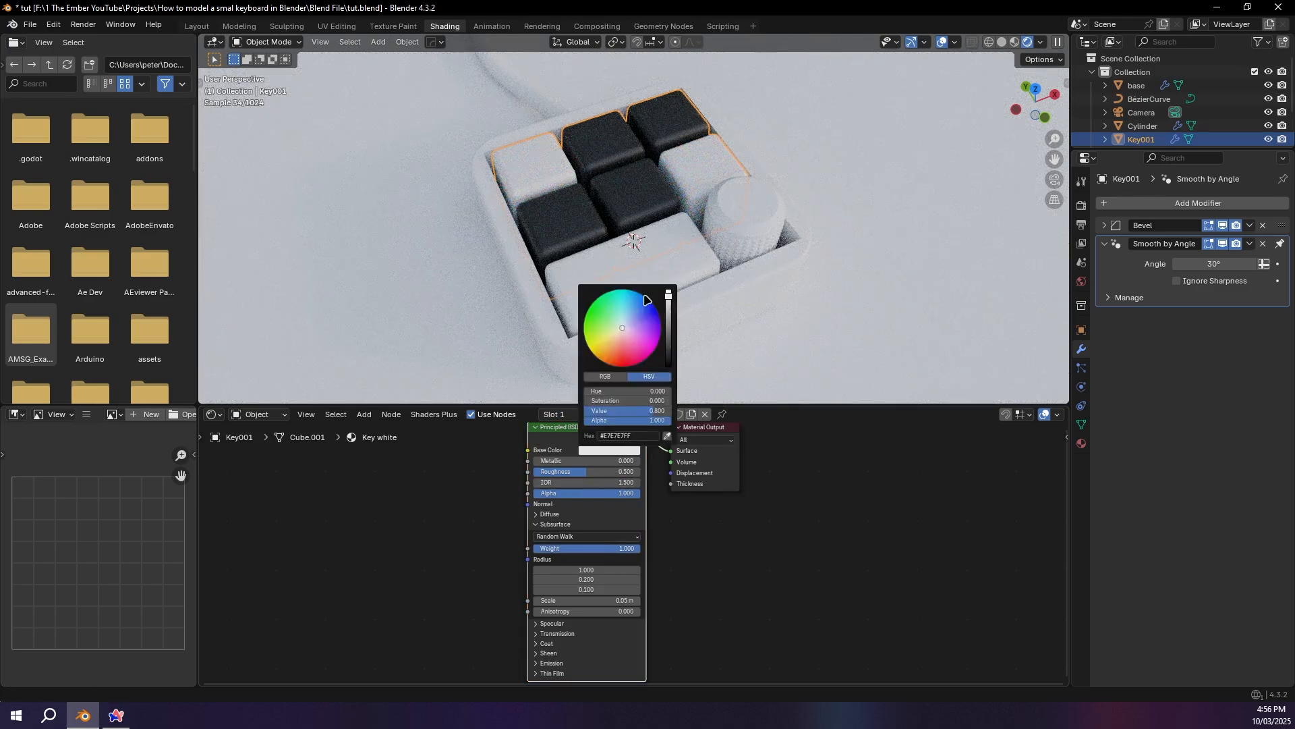
pyautogui.moveTo(670, 298); pyautogui.dragTo(669, 282)
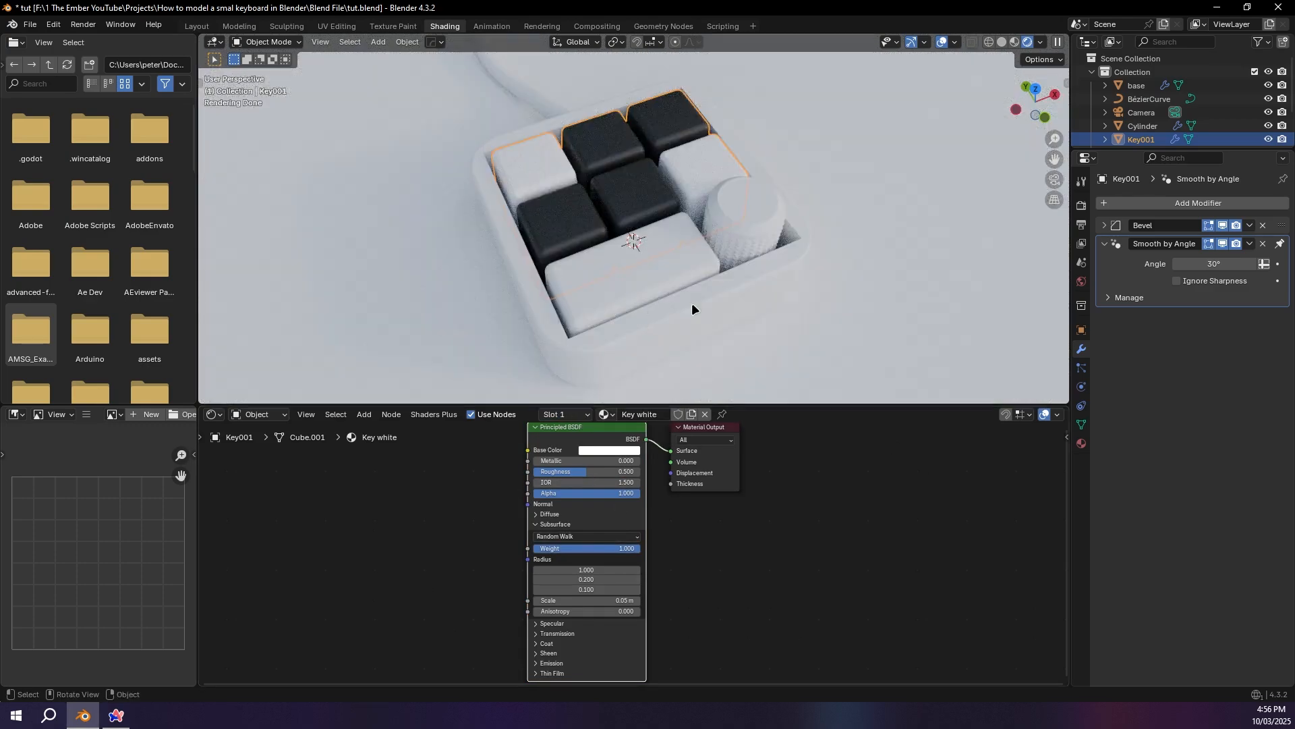
# Step: Create a new material for the knob and name it "Metal"
pyautogui.click(751, 202)
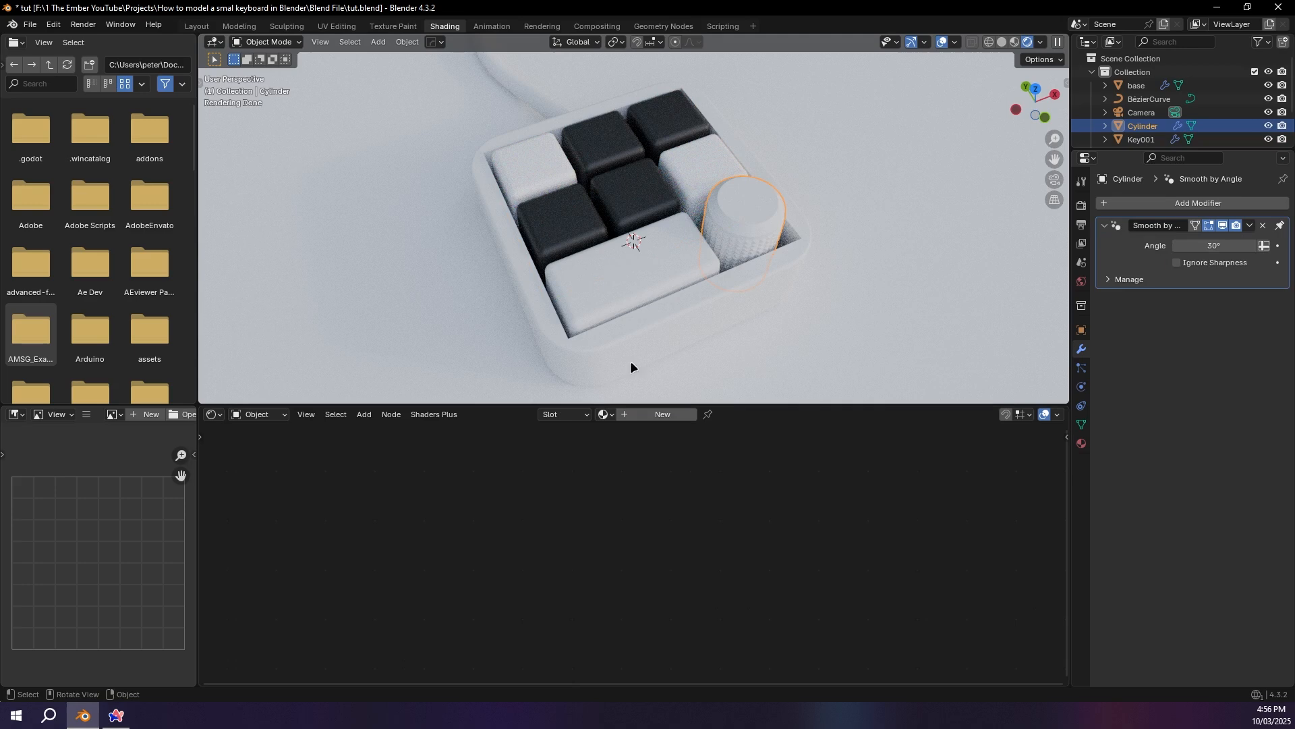
pyautogui.click(664, 414)
pyautogui.write('Meta')
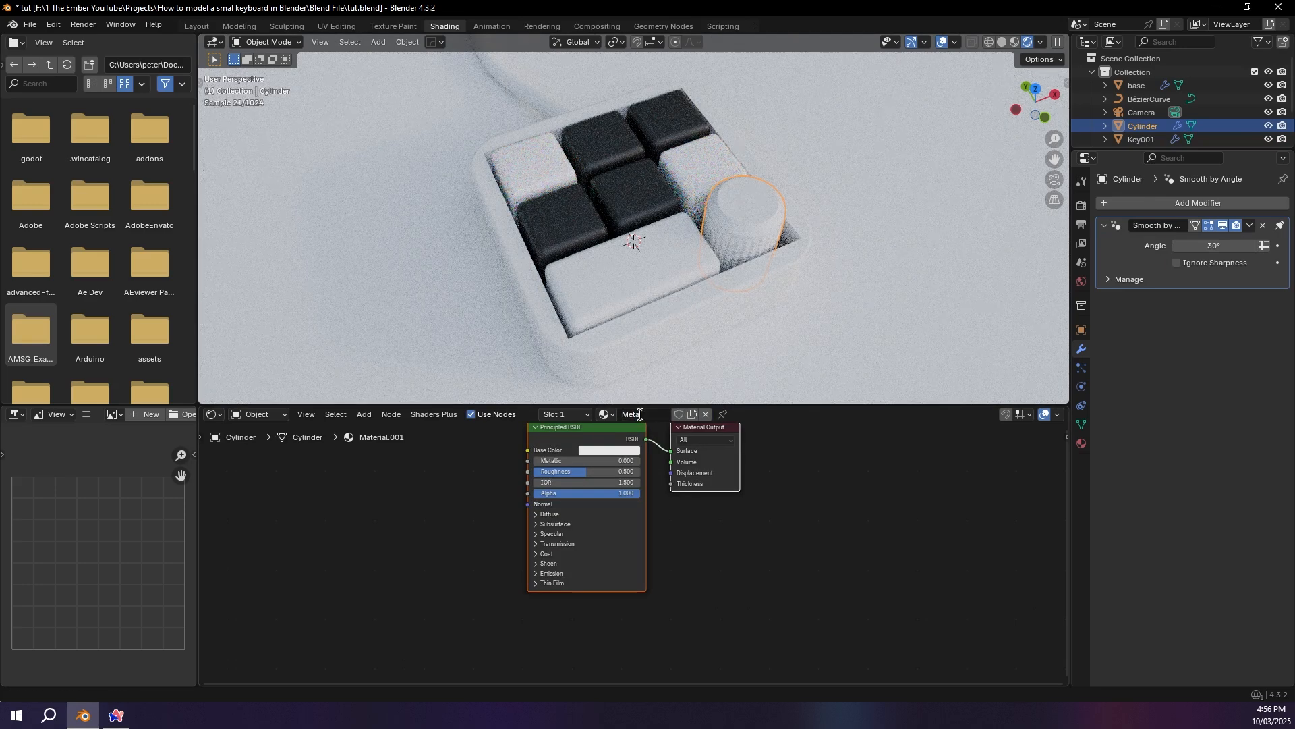
pyautogui.write('l')
pyautogui.press('Return')
# Step: Set the Metal material's metallic to 1.000 and roughness to 0.418, and darken its base color to gray
pyautogui.moveTo(586, 461); pyautogui.dragTo(554, 472)
pyautogui.click(576, 476)
pyautogui.click(583, 450)
# Step: Assign the Metal material to the keypad base and make it a single-user copy
pyautogui.moveTo(641, 297); pyautogui.dragTo(641, 333)
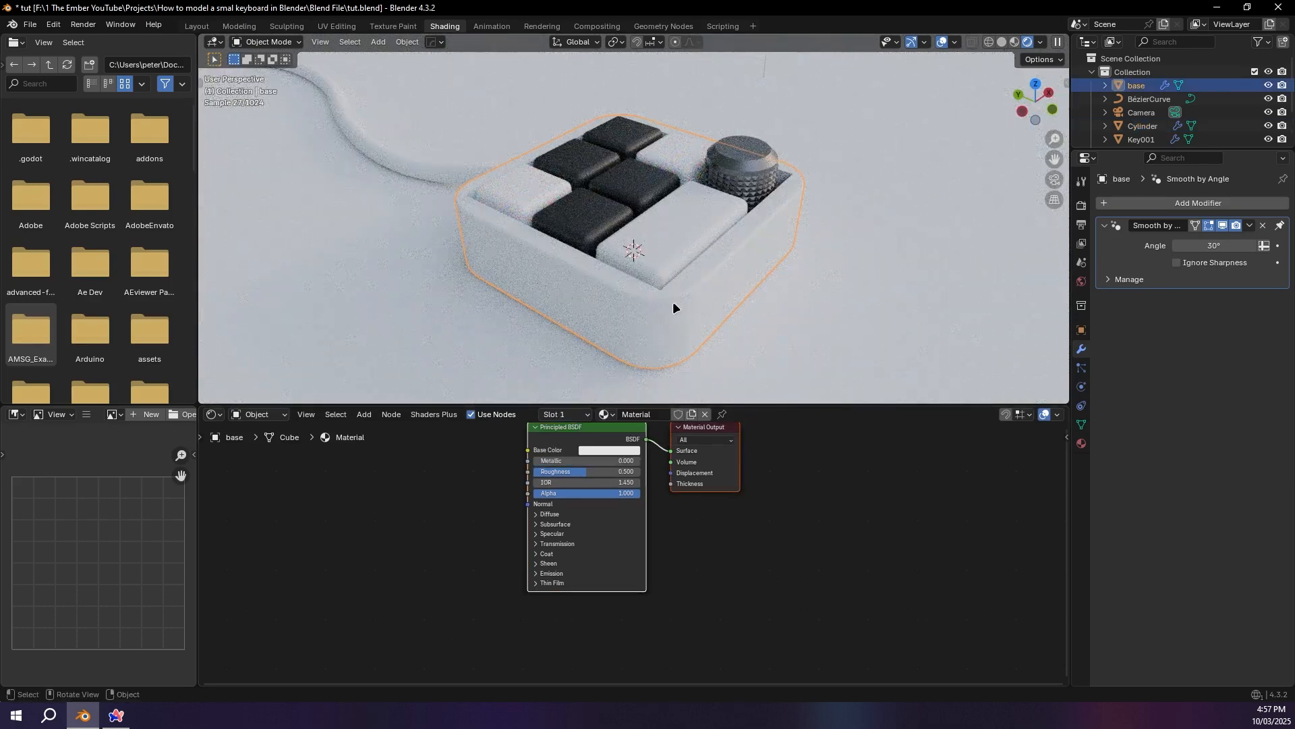
pyautogui.click(605, 414)
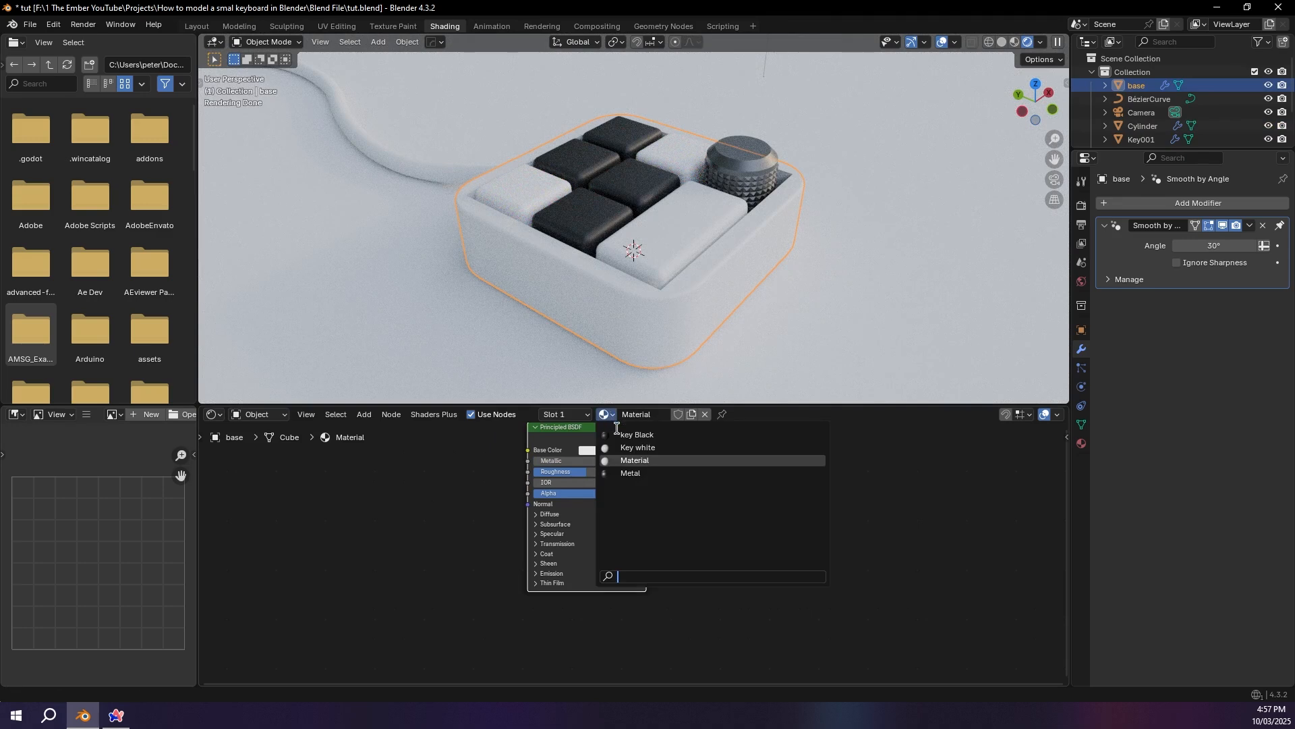
pyautogui.click(631, 473)
pyautogui.moveTo(821, 317); pyautogui.dragTo(756, 328, button='middle')
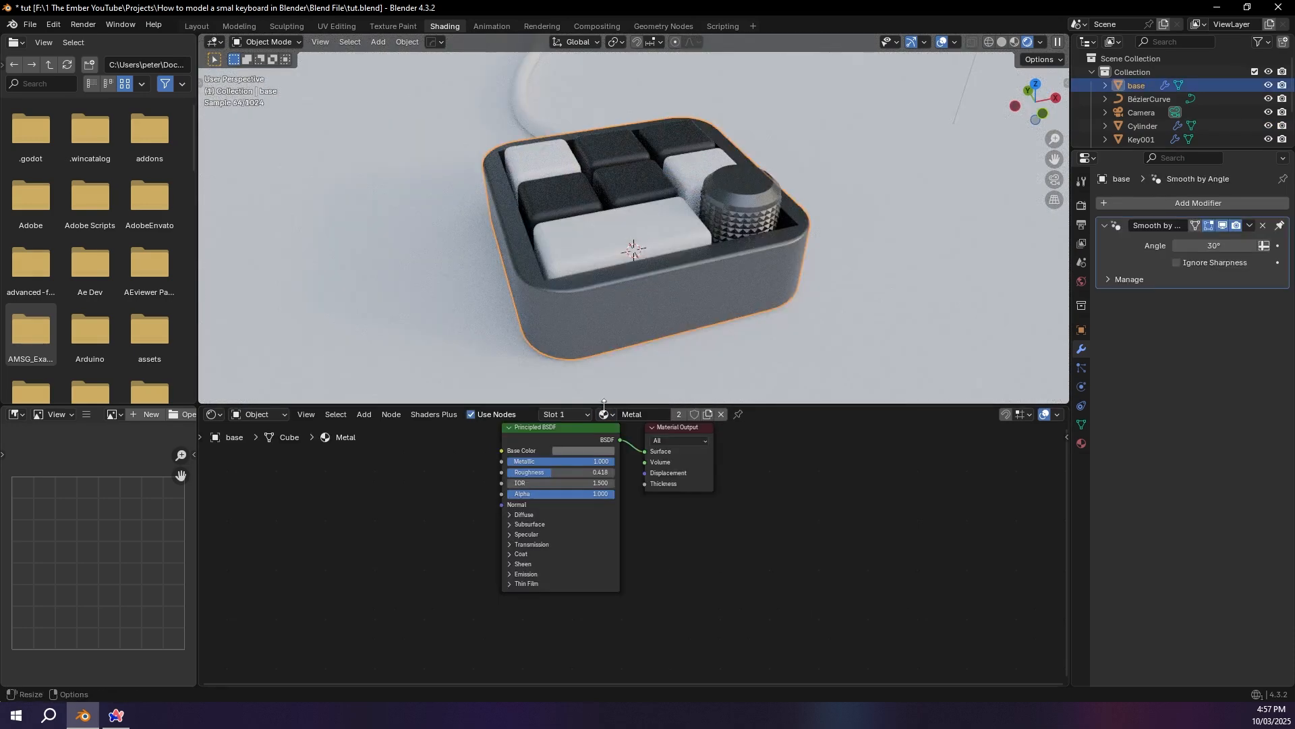
pyautogui.click(680, 419)
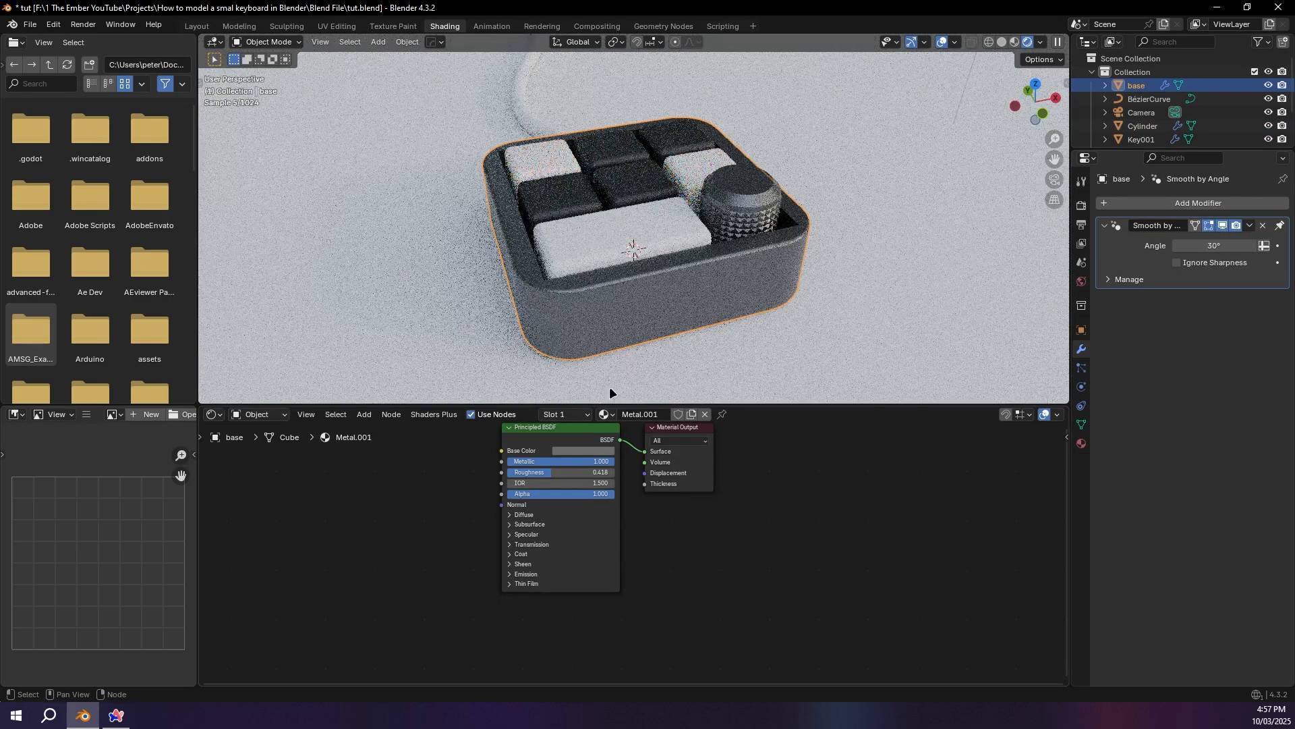
# Step: Brighten the base color of the keypad base's metal copy to near white
pyautogui.click(575, 449)
pyautogui.click(643, 293)
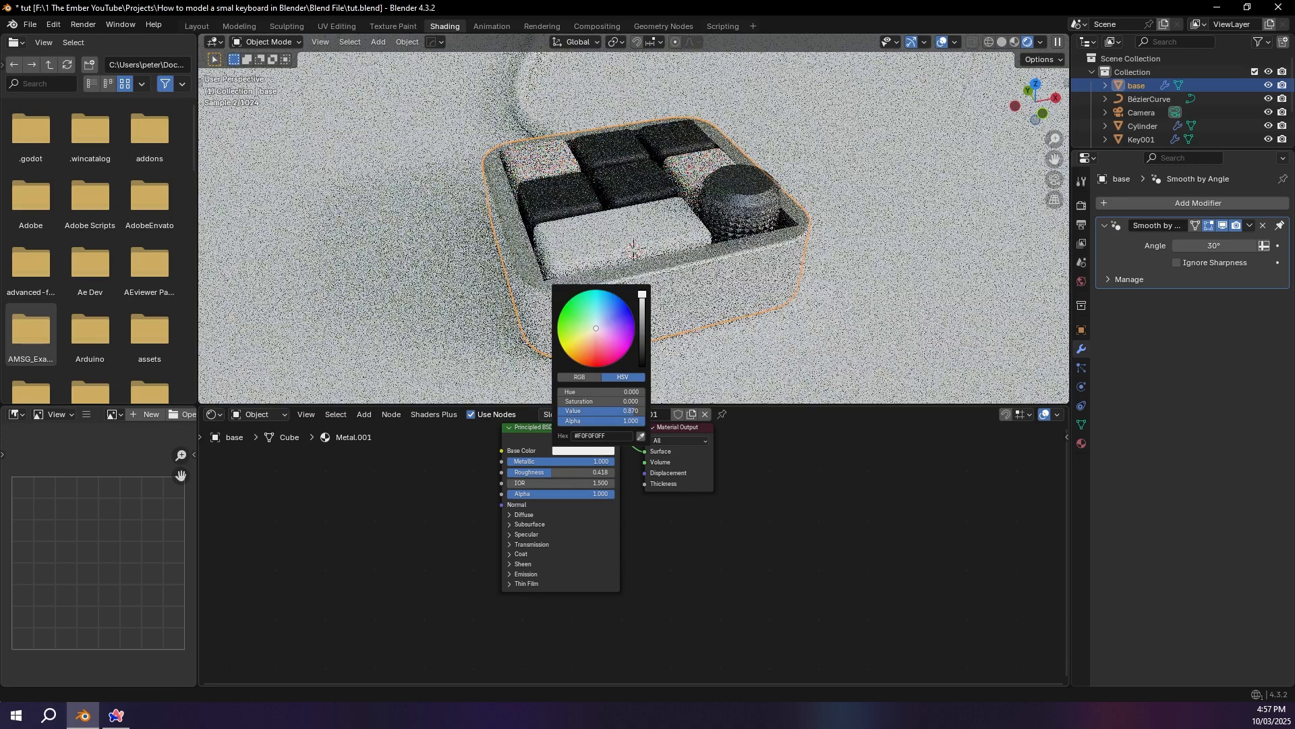
pyautogui.moveTo(573, 257); pyautogui.dragTo(718, 268, button='middle')
pyautogui.moveTo(865, 298); pyautogui.dragTo(732, 295, button='middle')
# Step: Assign the Metal.001 material to the cable curve and select the floor plane
pyautogui.click(520, 112)
pyautogui.click(602, 417)
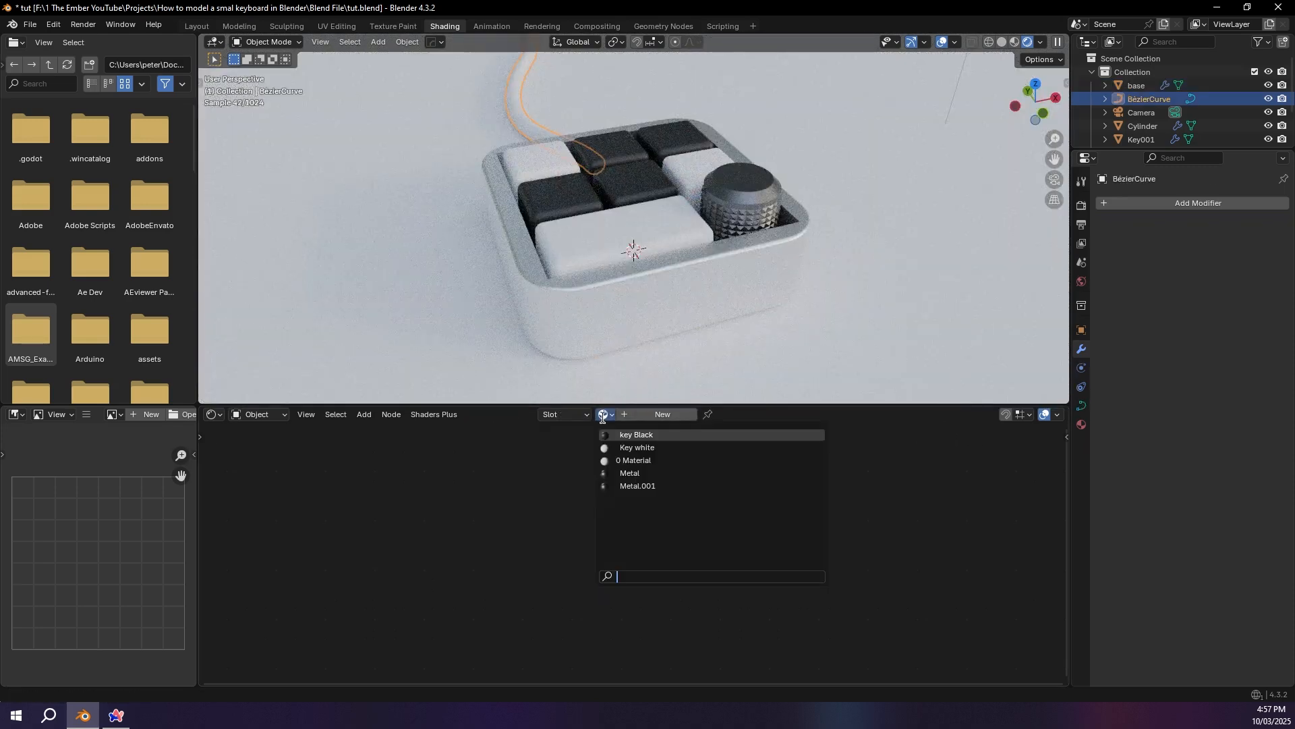
pyautogui.click(663, 484)
pyautogui.click(633, 294)
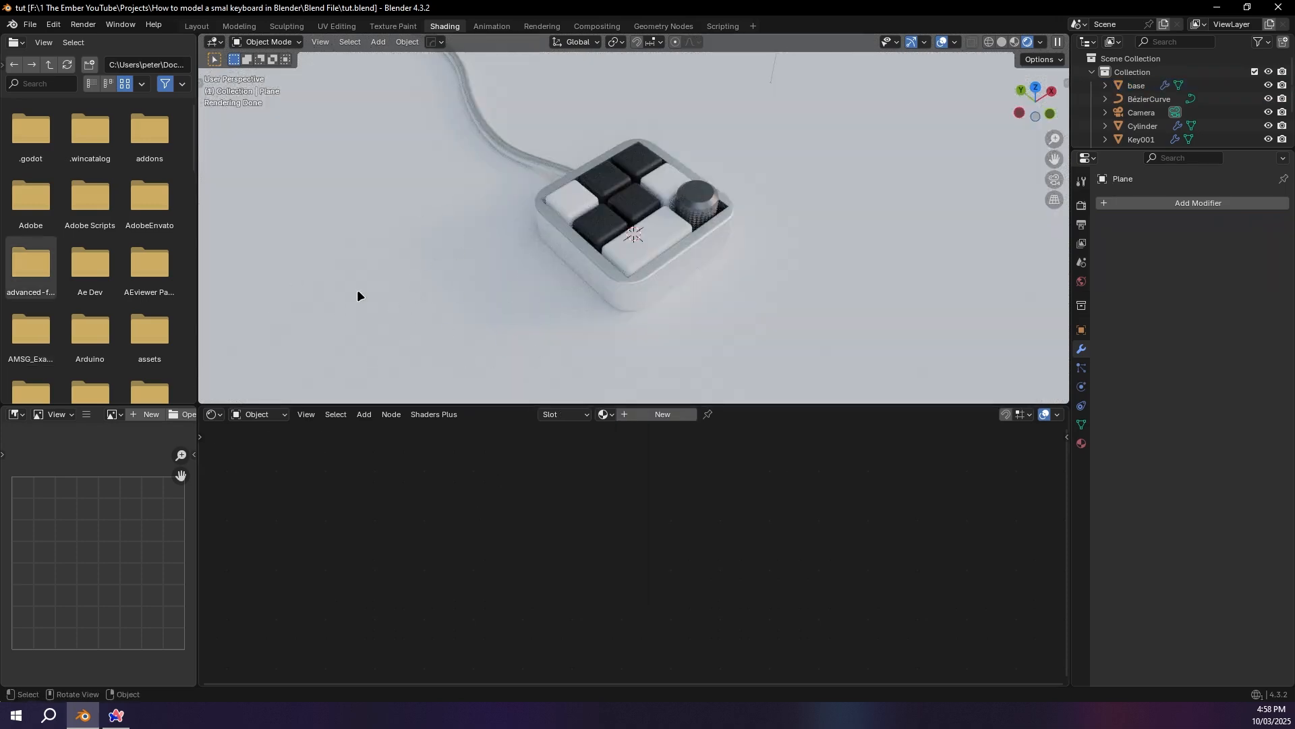
# Step: Switch to the web browser and open the ambientCG website
pyautogui.hotkey('alt', 'Tab')
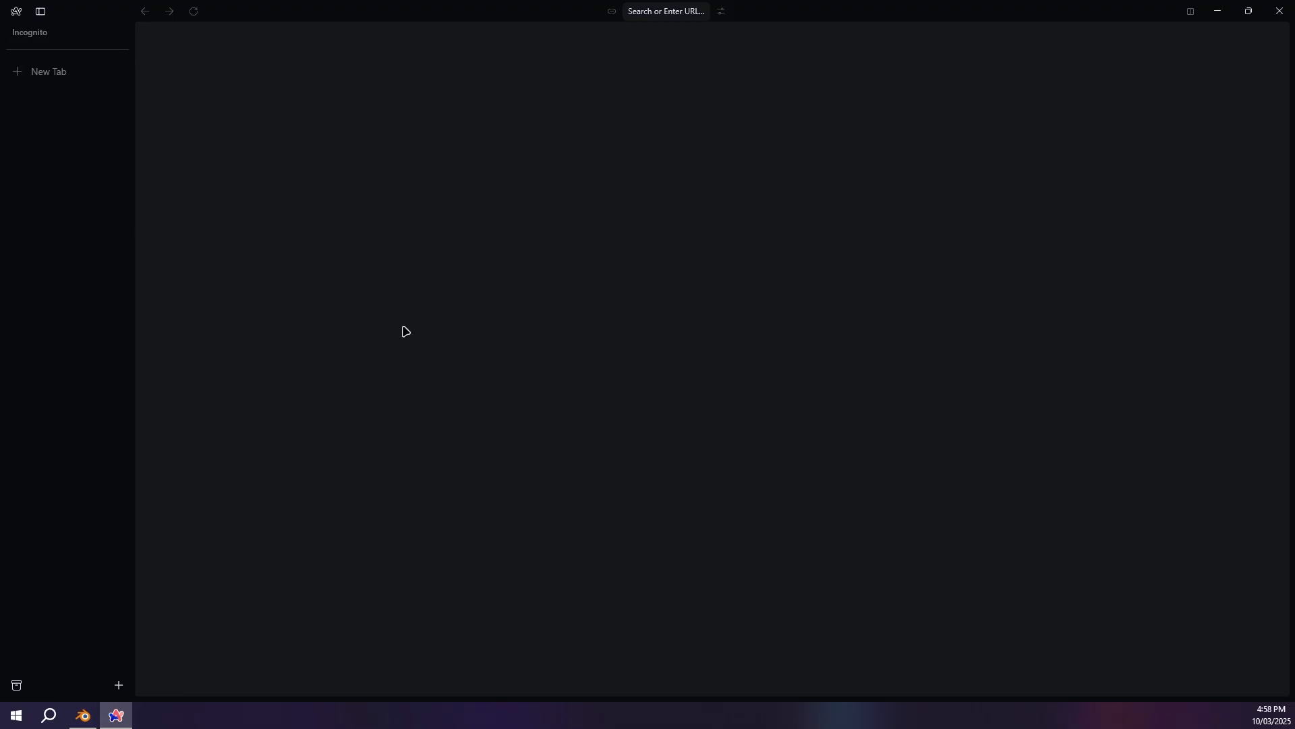
pyautogui.click(92, 74)
pyautogui.write('amabie')
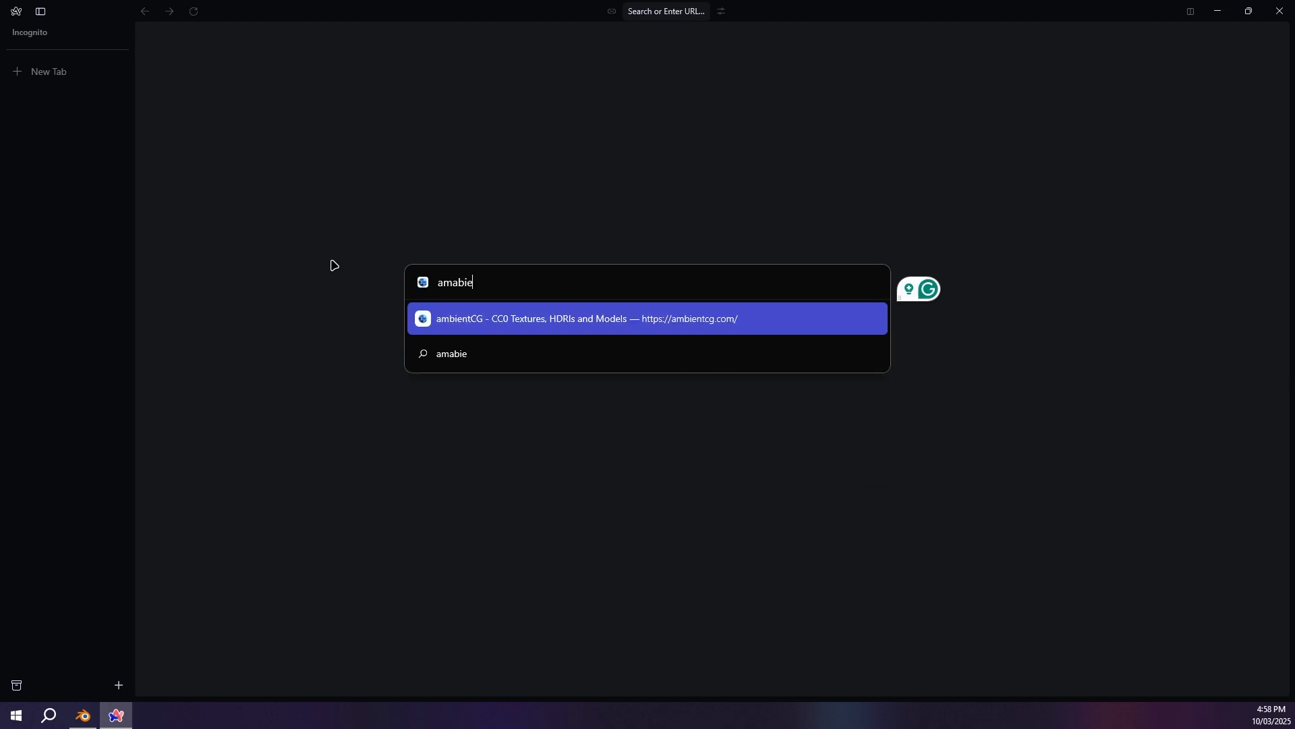
pyautogui.press('Return')
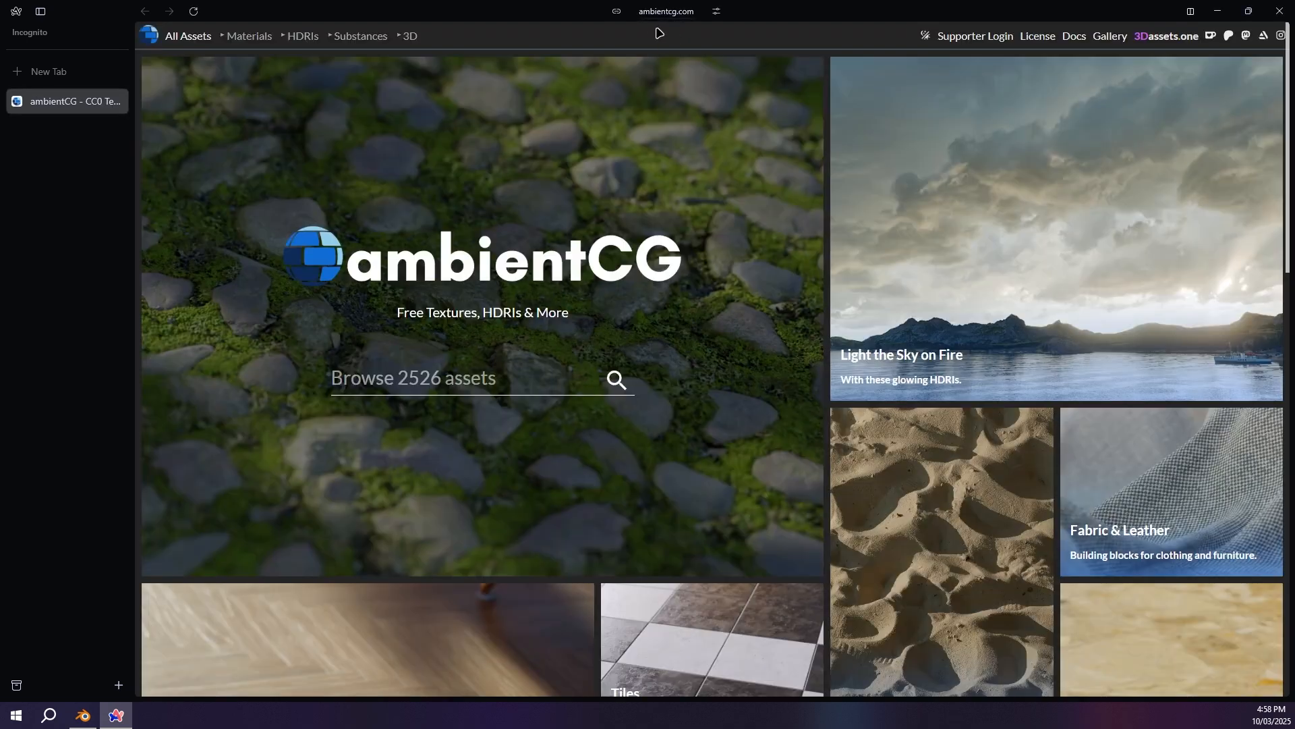
# Step: Search ambientCG for wood, download the Wood 058 material as the 4K-JPG archive, and close the browser
pyautogui.click(467, 378)
pyautogui.write('wood')
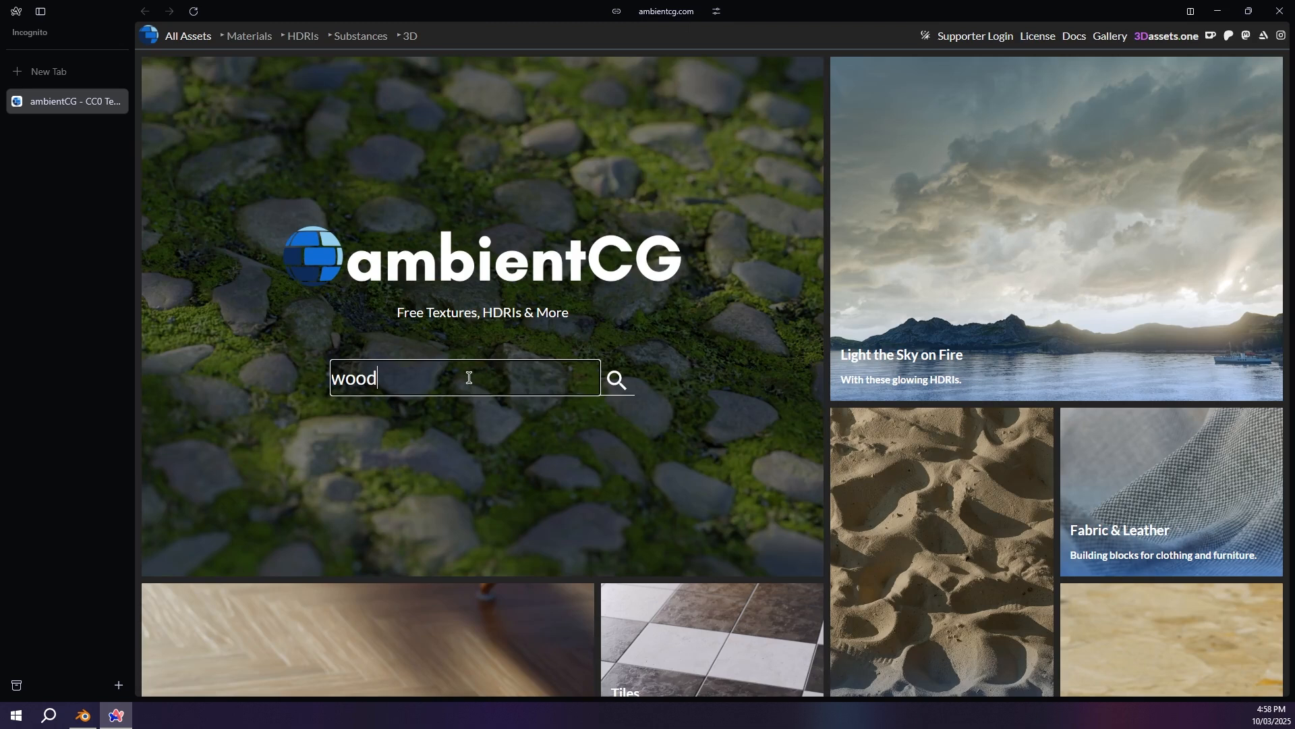
pyautogui.press('Return')
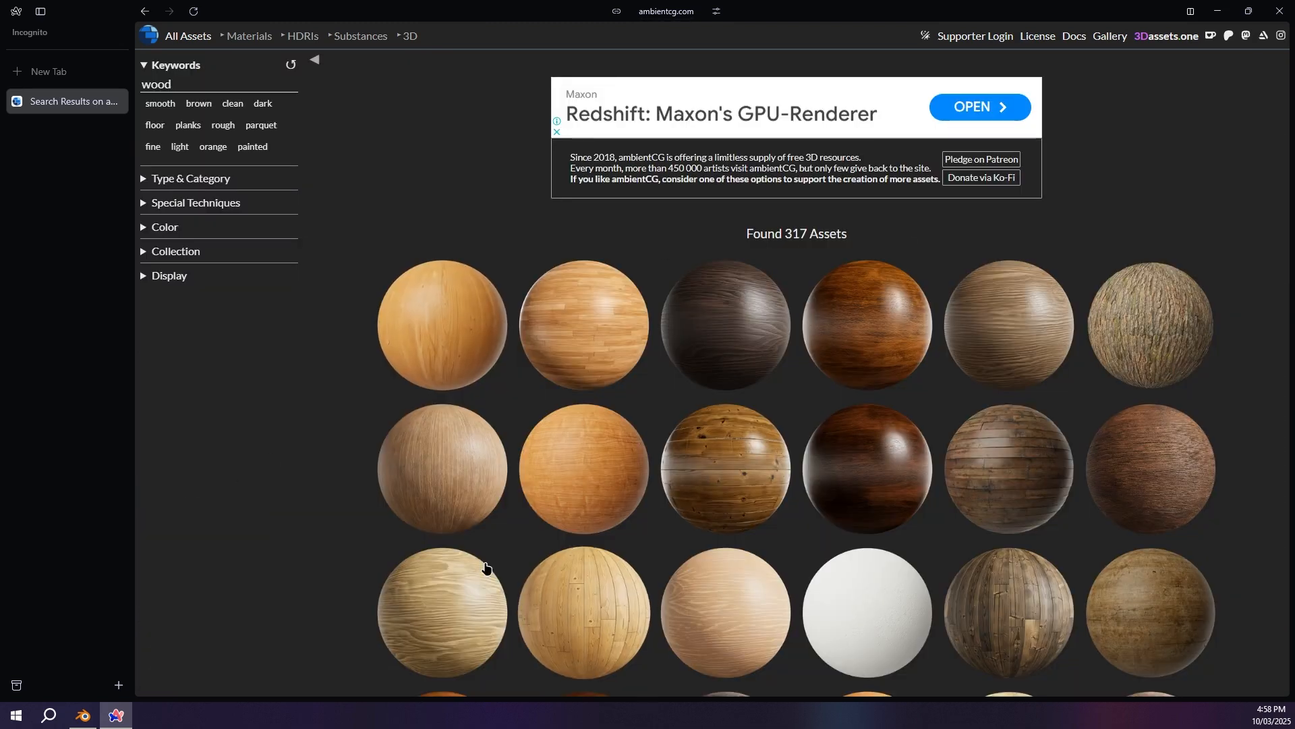
pyautogui.click(370, 467)
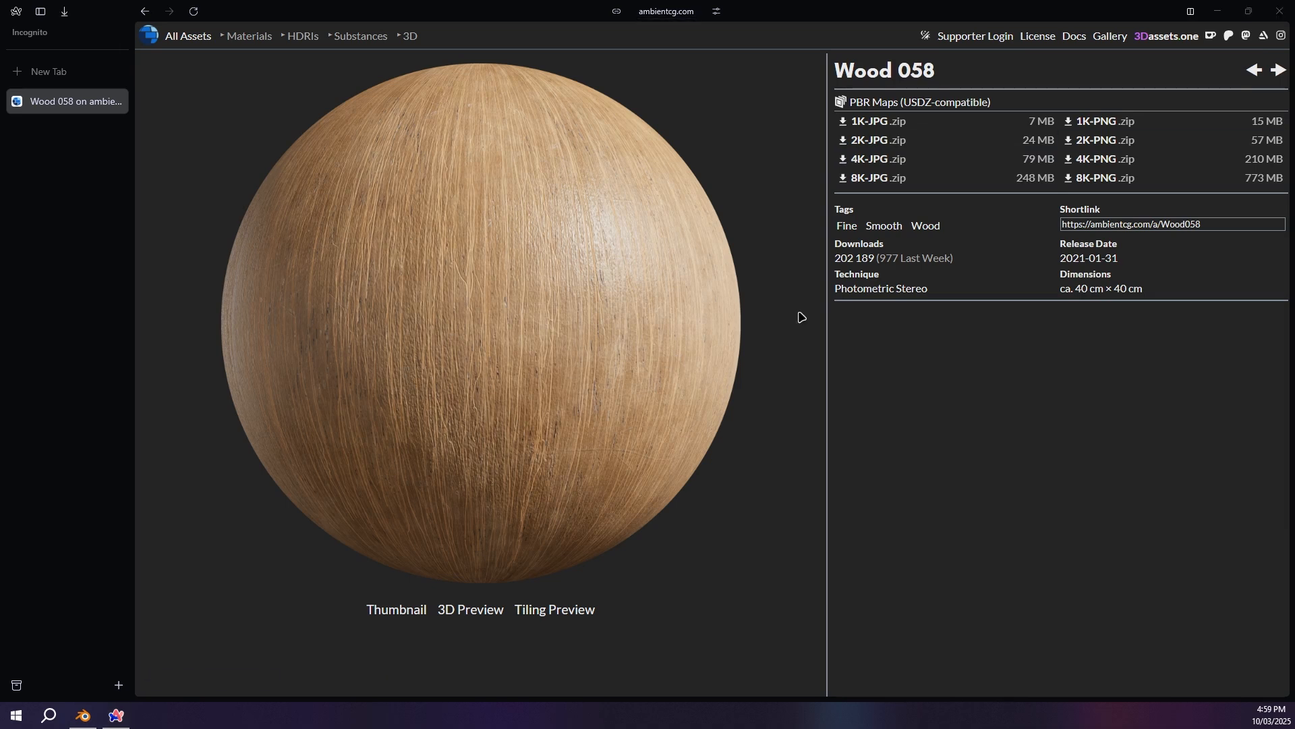
pyautogui.click(1280, 10)
# Step: In File Explorer, extract Wood058_4K-JPG.zip in the Assets folder
pyautogui.moveTo(620, 133); pyautogui.dragTo(658, 117)
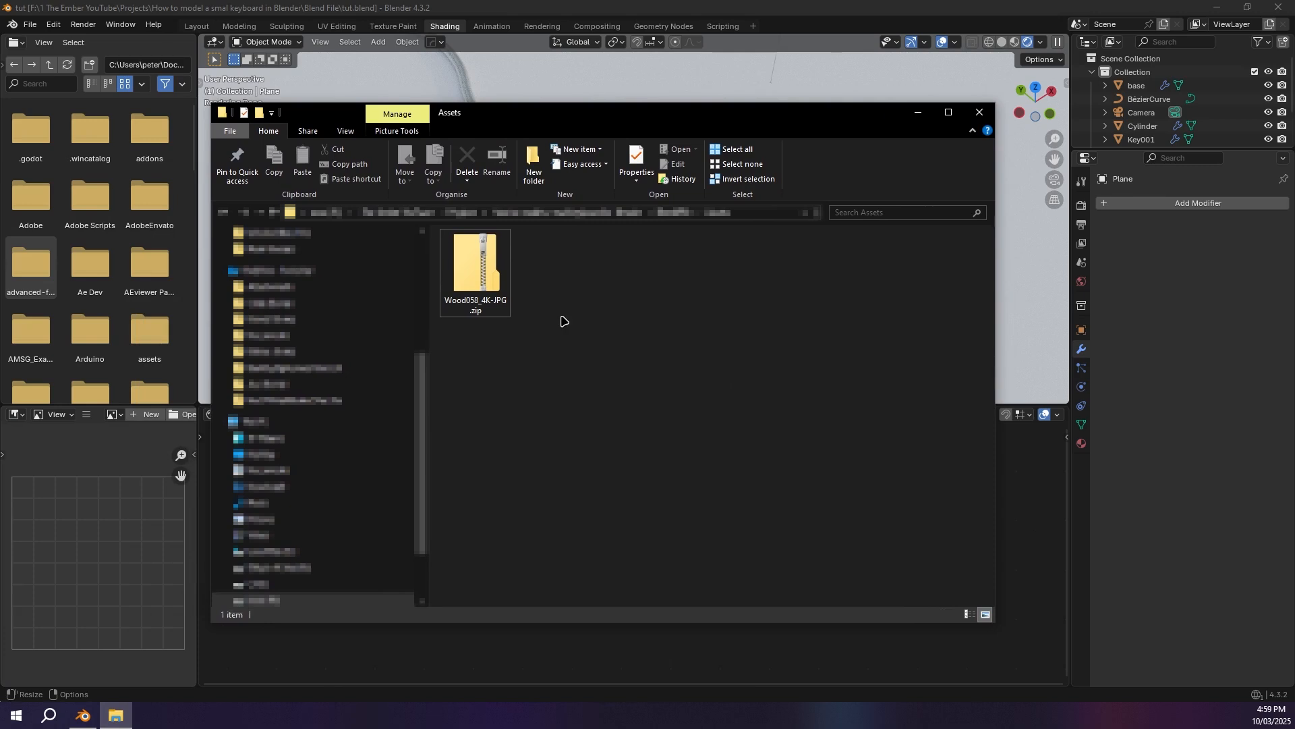
pyautogui.click(461, 272)
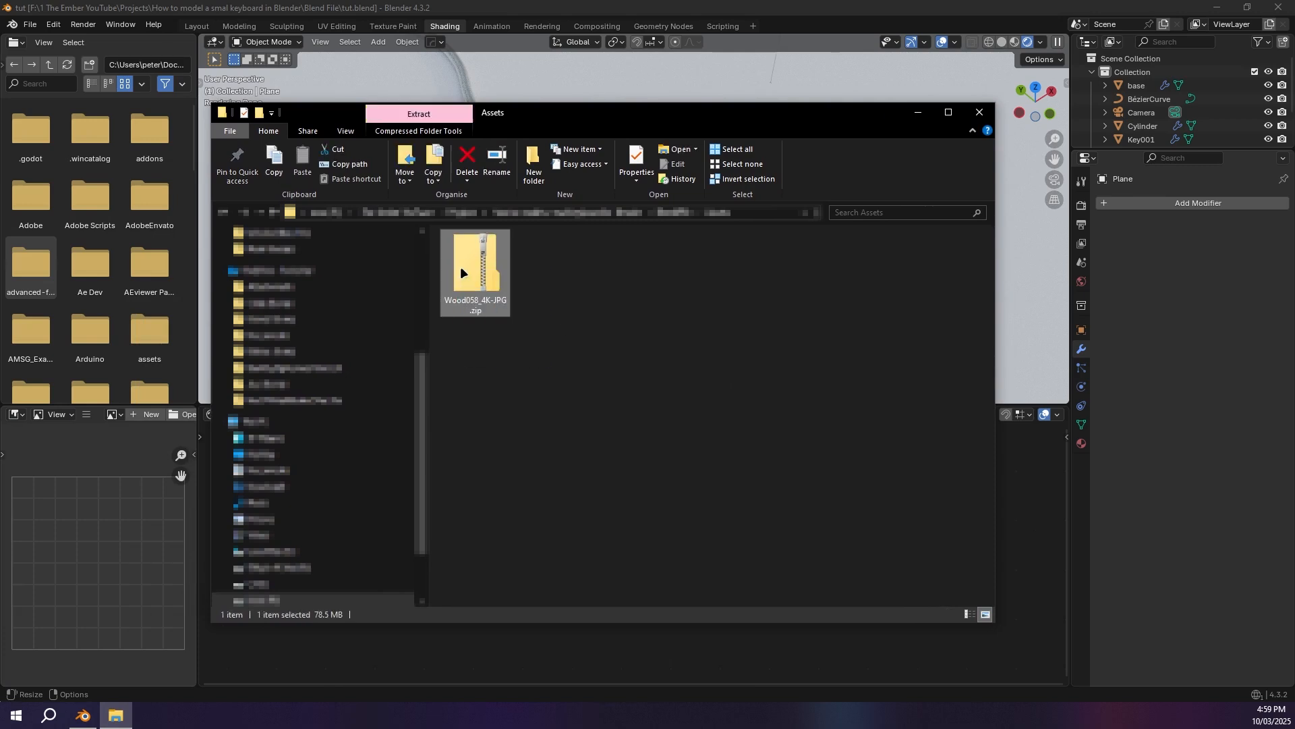
pyautogui.rightClick(461, 268)
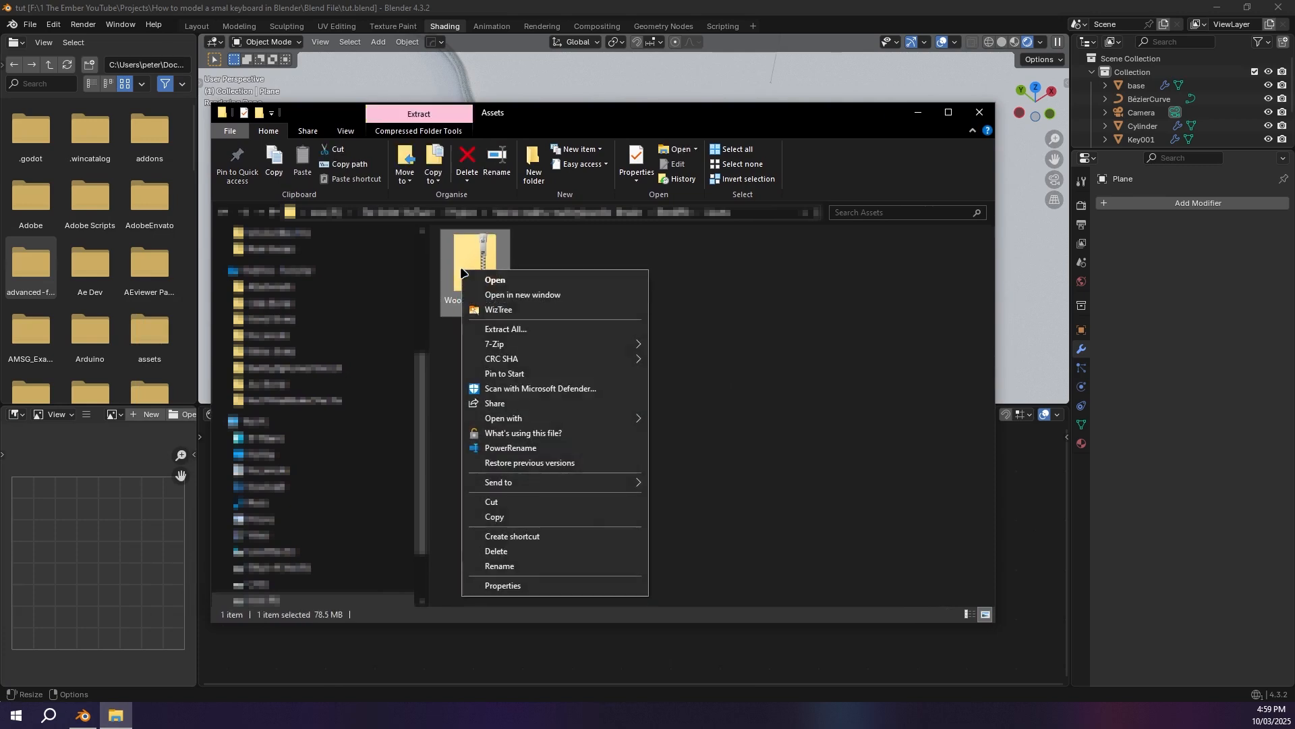
pyautogui.click(514, 330)
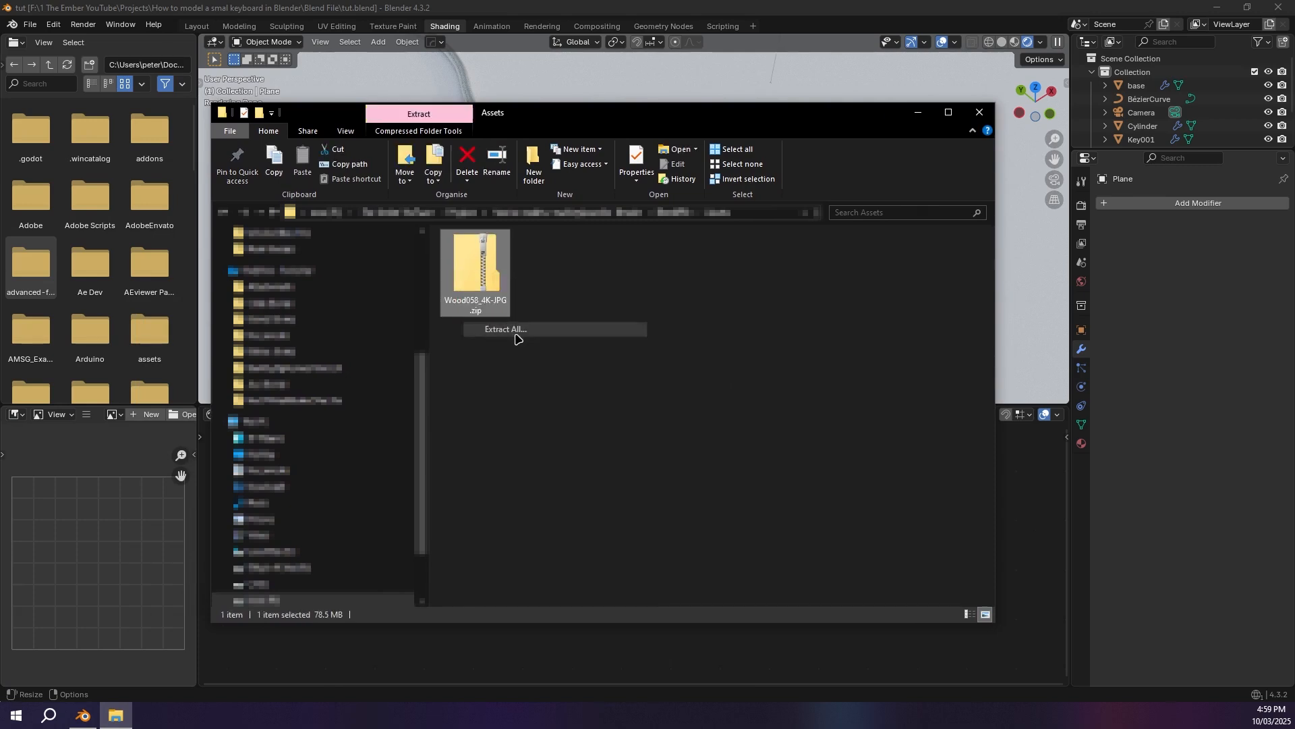
# Step: Delete the Wood058_4K-JPG zip archive and open the extracted folder
pyautogui.press('Delete')
pyautogui.doubleClick(472, 270)
pyautogui.click(455, 253)
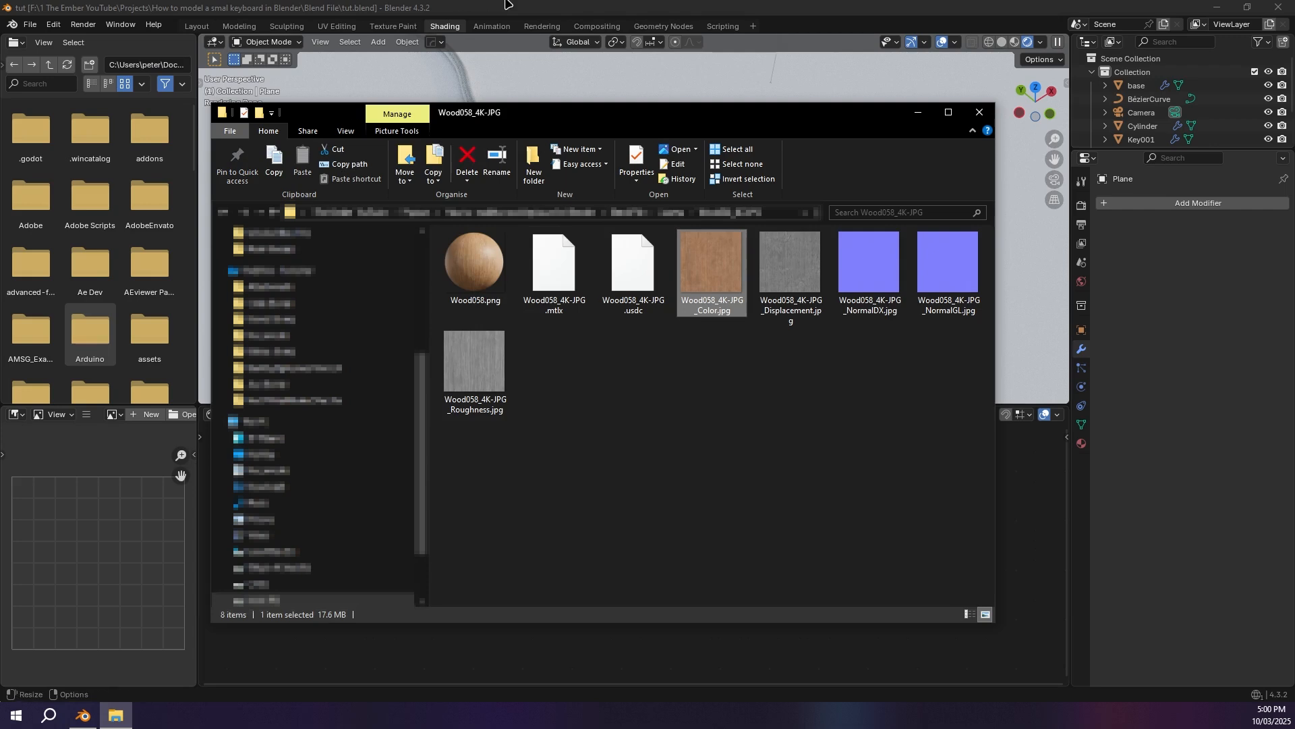
# Step: Switch back to Blender and create a new material named "Wood" for the floor plane
pyautogui.click(456, 55)
pyautogui.click(475, 247)
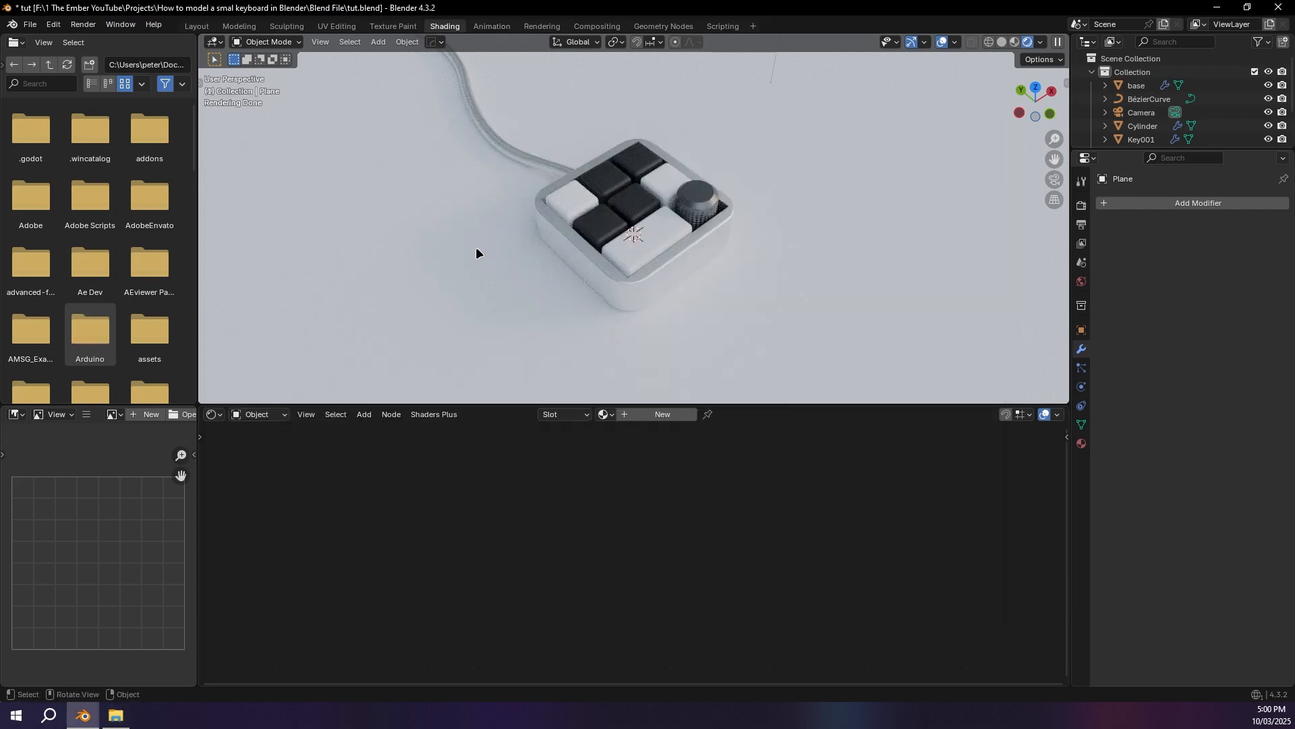
pyautogui.click(663, 415)
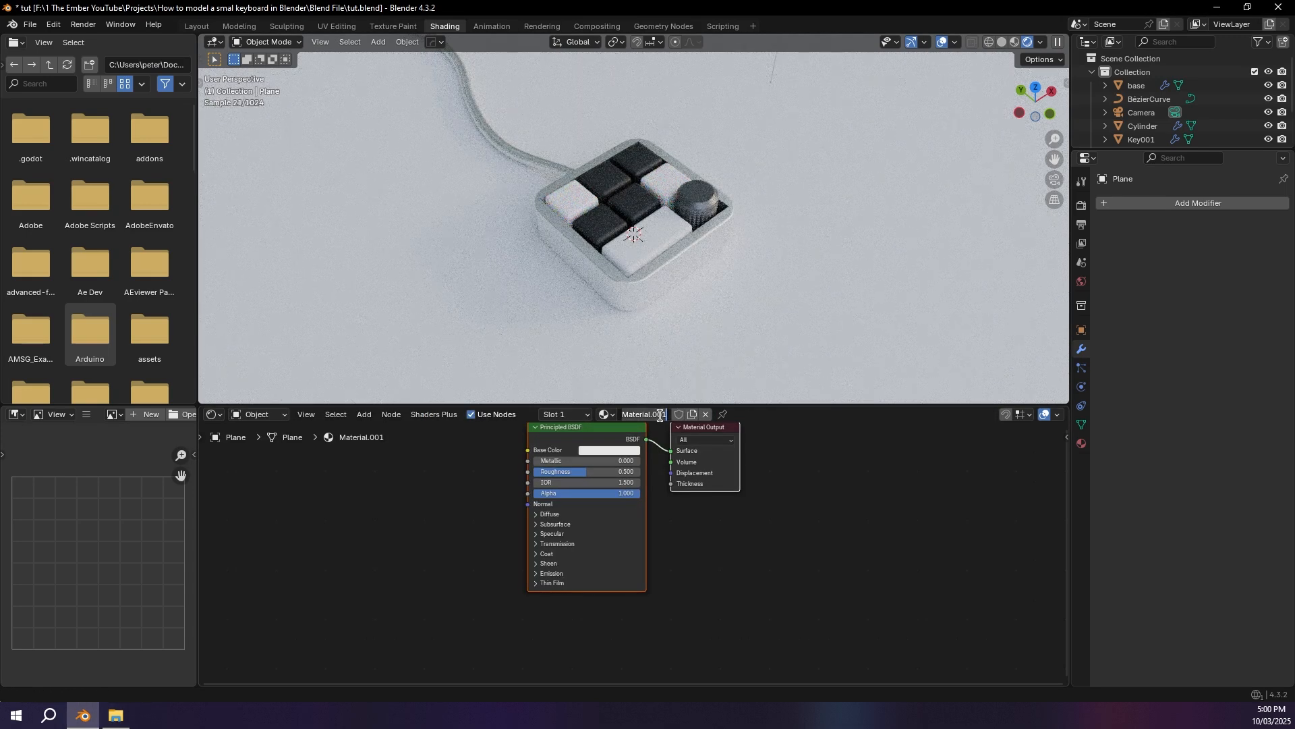
# Step: Bring the Wood058 Color, Displacement and Roughness images from File Explorer into the Wood material's node tree
pyautogui.hotkey('alt', 'Tab')
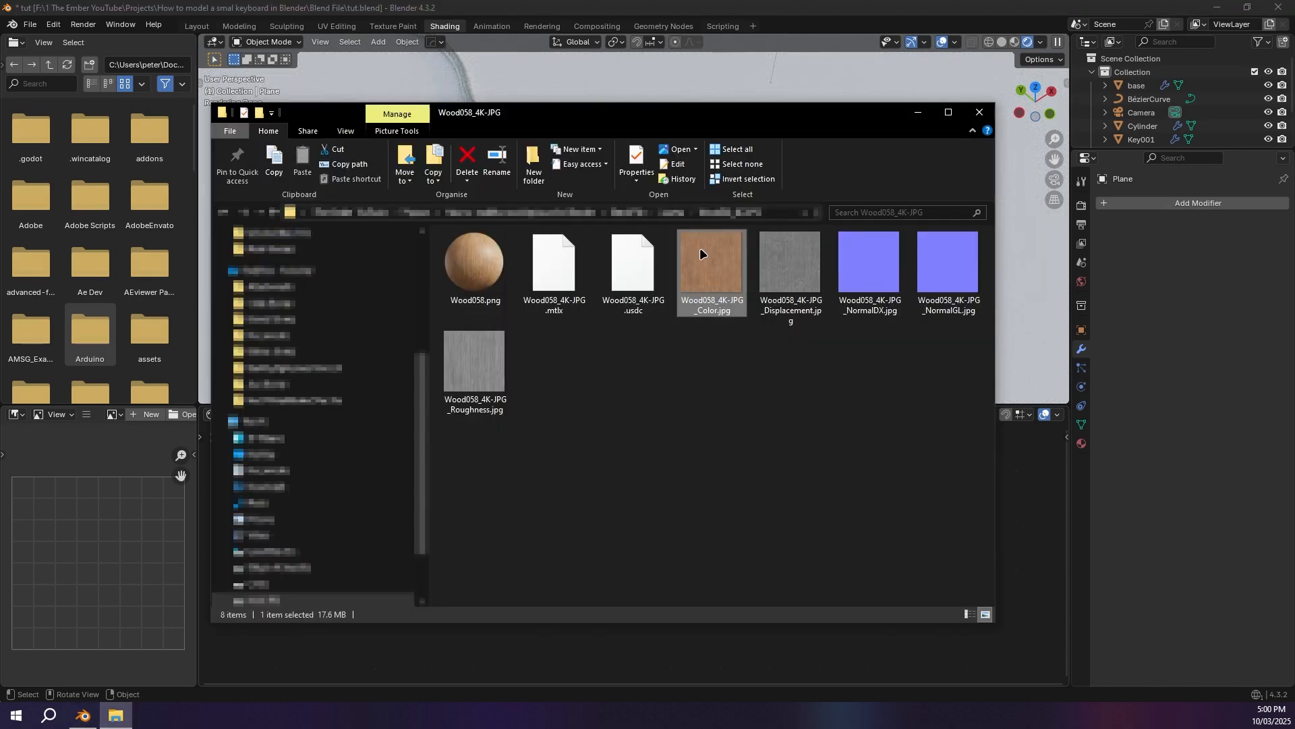
pyautogui.keyDown('ctrl'); pyautogui.click(791, 263); pyautogui.keyUp('ctrl')
pyautogui.keyDown('ctrl'); pyautogui.click(488, 391); pyautogui.keyUp('ctrl')
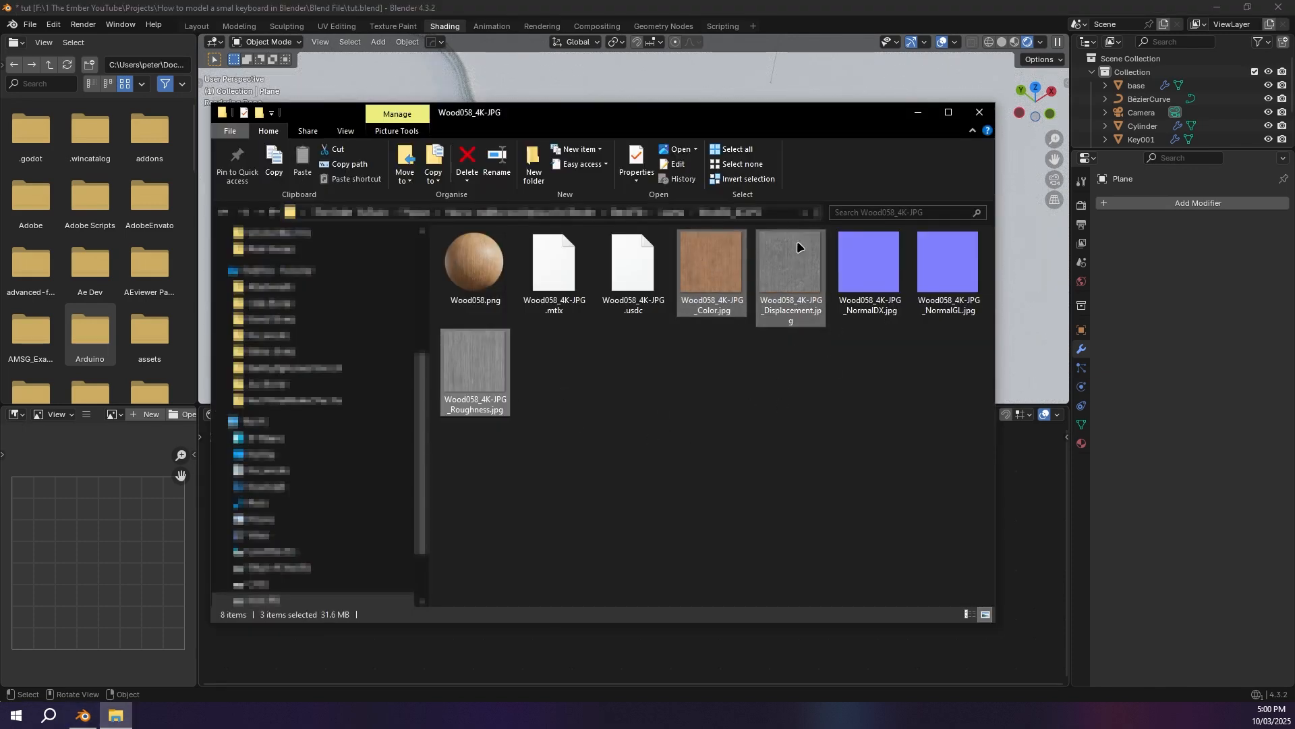
pyautogui.moveTo(728, 116); pyautogui.dragTo(815, 41)
pyautogui.moveTo(797, 196); pyautogui.dragTo(255, 552)
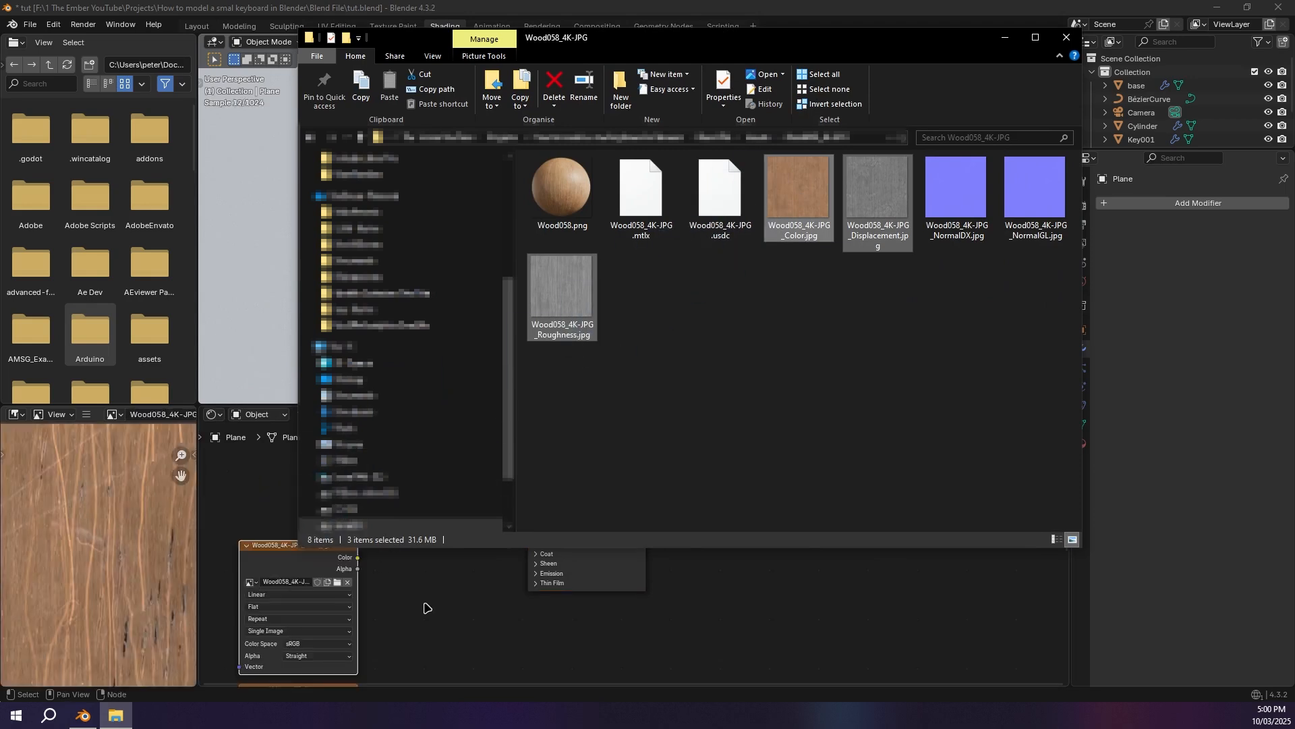
# Step: Arrange the image nodes and connect the Color texture to Base Color and the Roughness texture to Roughness
pyautogui.click(424, 606)
pyautogui.scroll(-2, 377, 589)
pyautogui.moveTo(325, 589); pyautogui.dragTo(484, 634, button='middle')
pyautogui.scroll(2, 432, 461)
pyautogui.moveTo(458, 574); pyautogui.dragTo(635, 464)
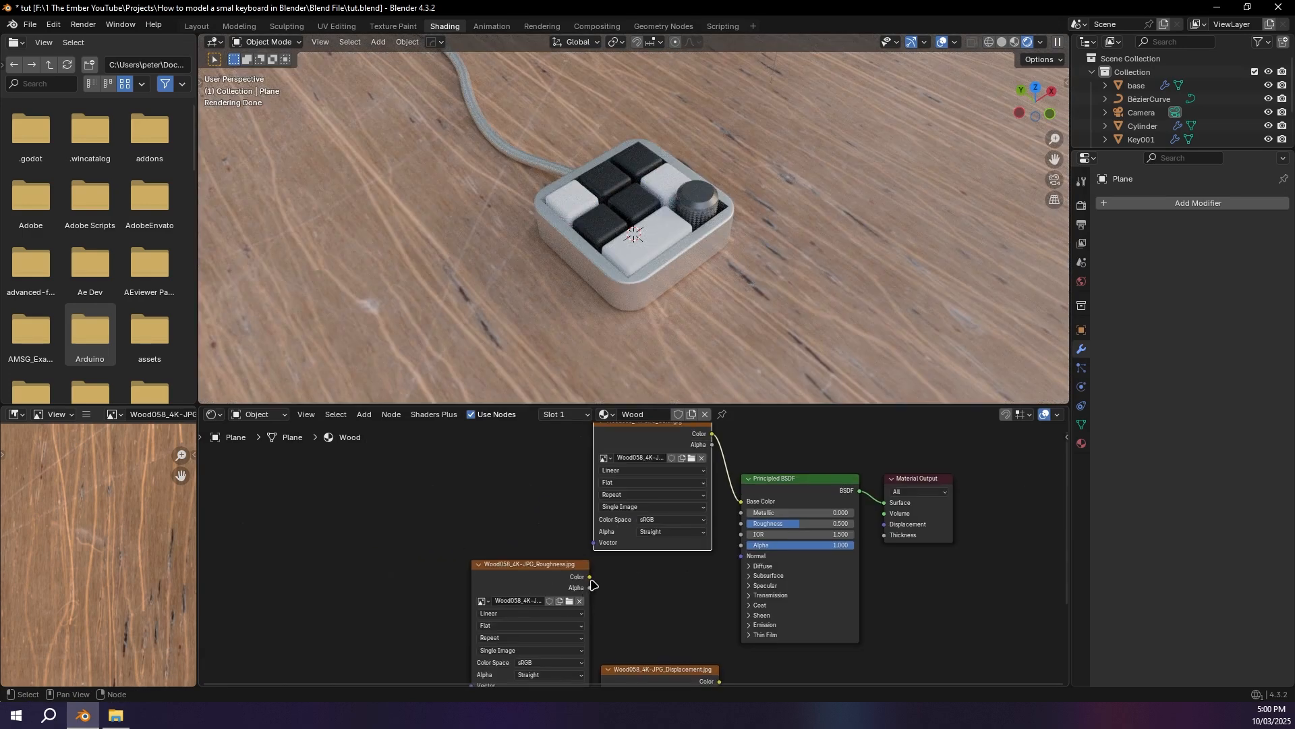
pyautogui.moveTo(590, 578); pyautogui.dragTo(741, 523)
pyautogui.moveTo(574, 582); pyautogui.dragTo(690, 567)
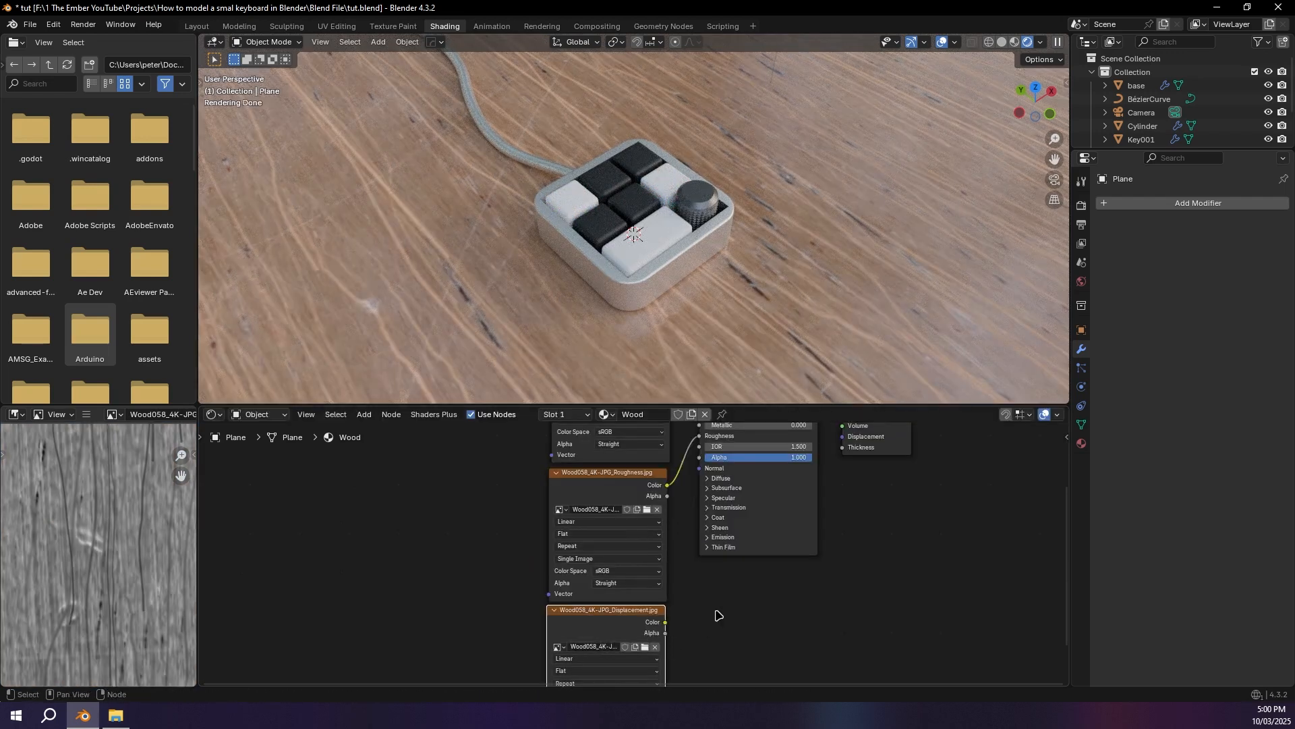
# Step: Add a Bump node, connecting its Normal output to the Principled BSDF and the Displacement texture to its Height
pyautogui.hotkey('shift', 'a')
pyautogui.write('bum')
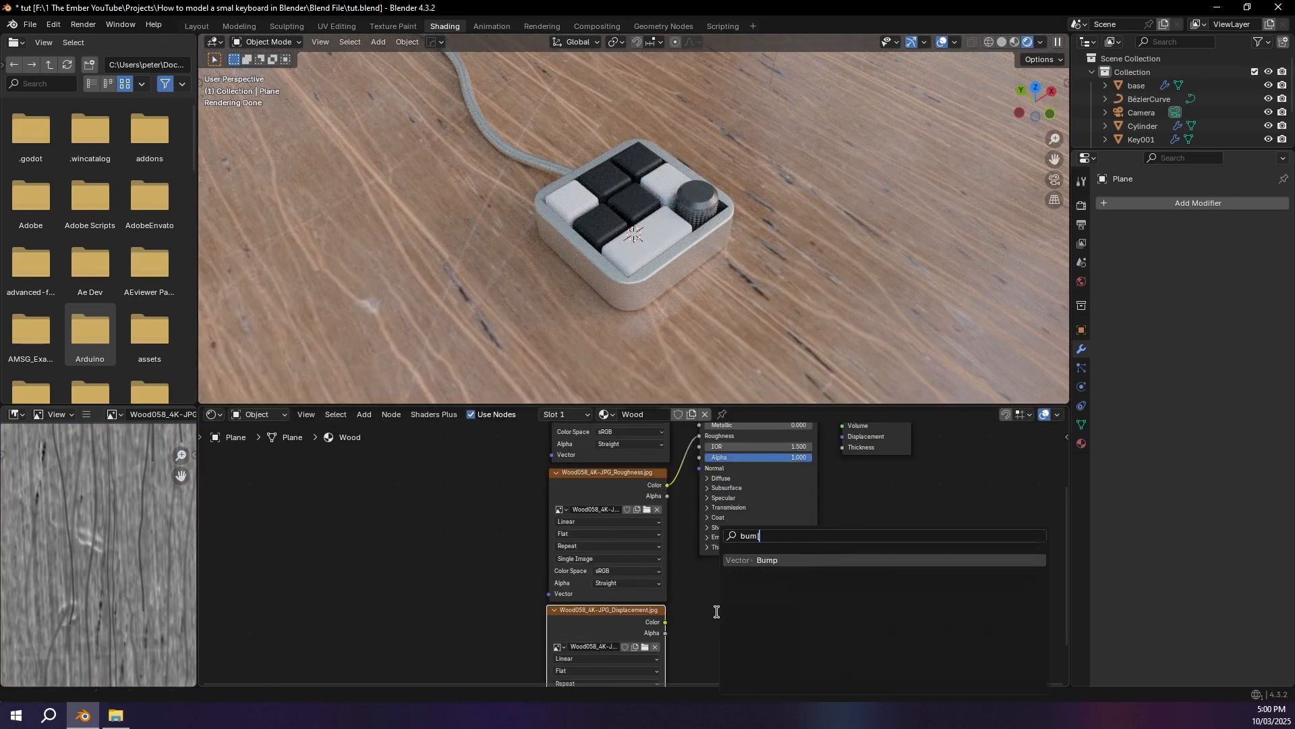
pyautogui.press('Return')
pyautogui.click(766, 611)
pyautogui.moveTo(777, 600); pyautogui.dragTo(699, 469)
pyautogui.moveTo(666, 622); pyautogui.dragTo(710, 624)
# Step: Set the Bump node's strength to 0.4 and check the floor surface from a lower angle
pyautogui.click(740, 622)
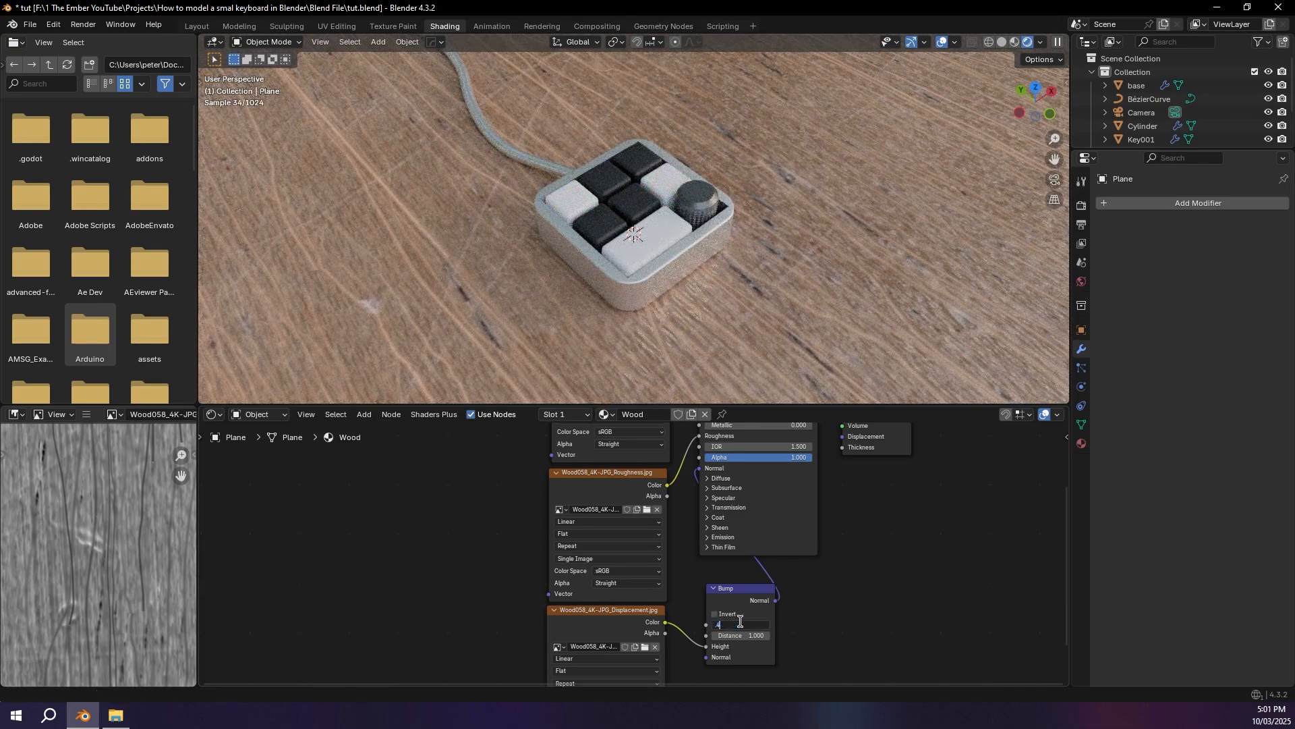
pyautogui.write('.4')
pyautogui.press('Return')
pyautogui.moveTo(592, 302); pyautogui.dragTo(573, 246, button='middle')
# Step: Replace the Displacement texture node with the Wood058 NormalGL image and connect its color to the Bump node's Height
pyautogui.click(596, 631)
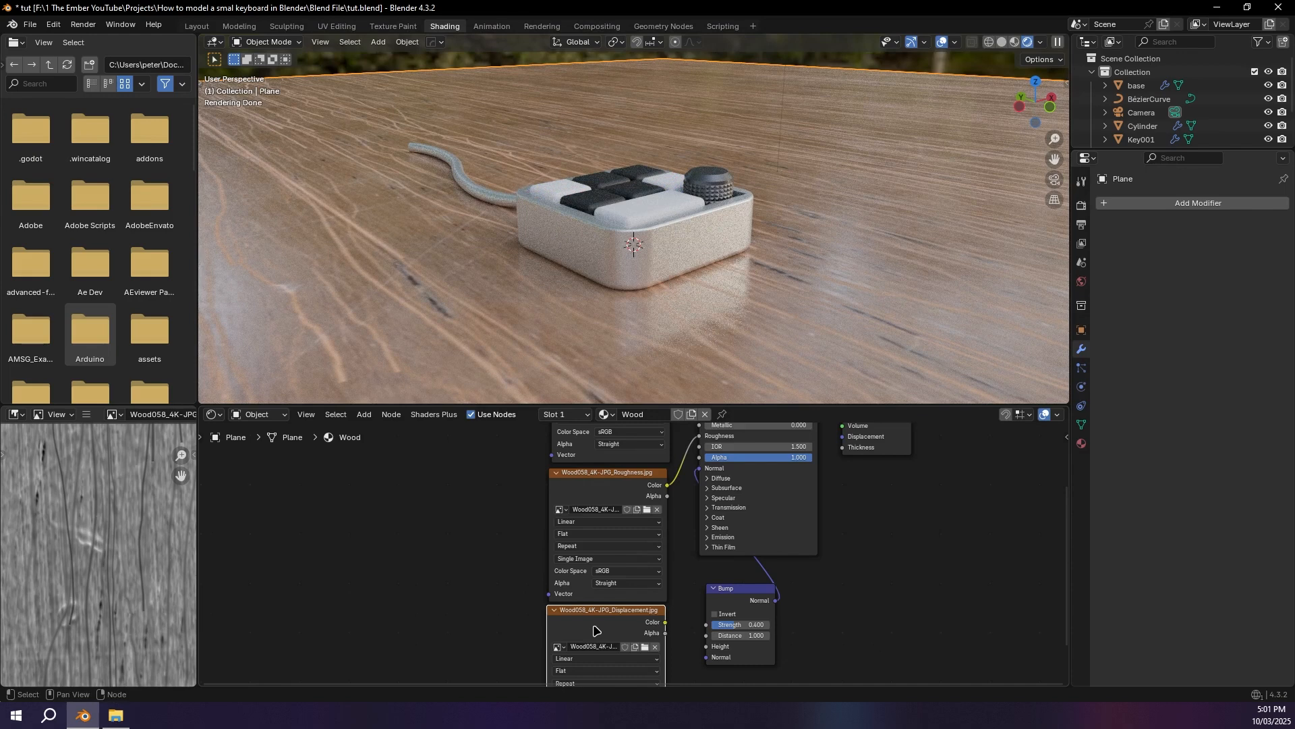
pyautogui.press('x')
pyautogui.hotkey('alt', 'Tab')
pyautogui.moveTo(1020, 188); pyautogui.dragTo(708, 646)
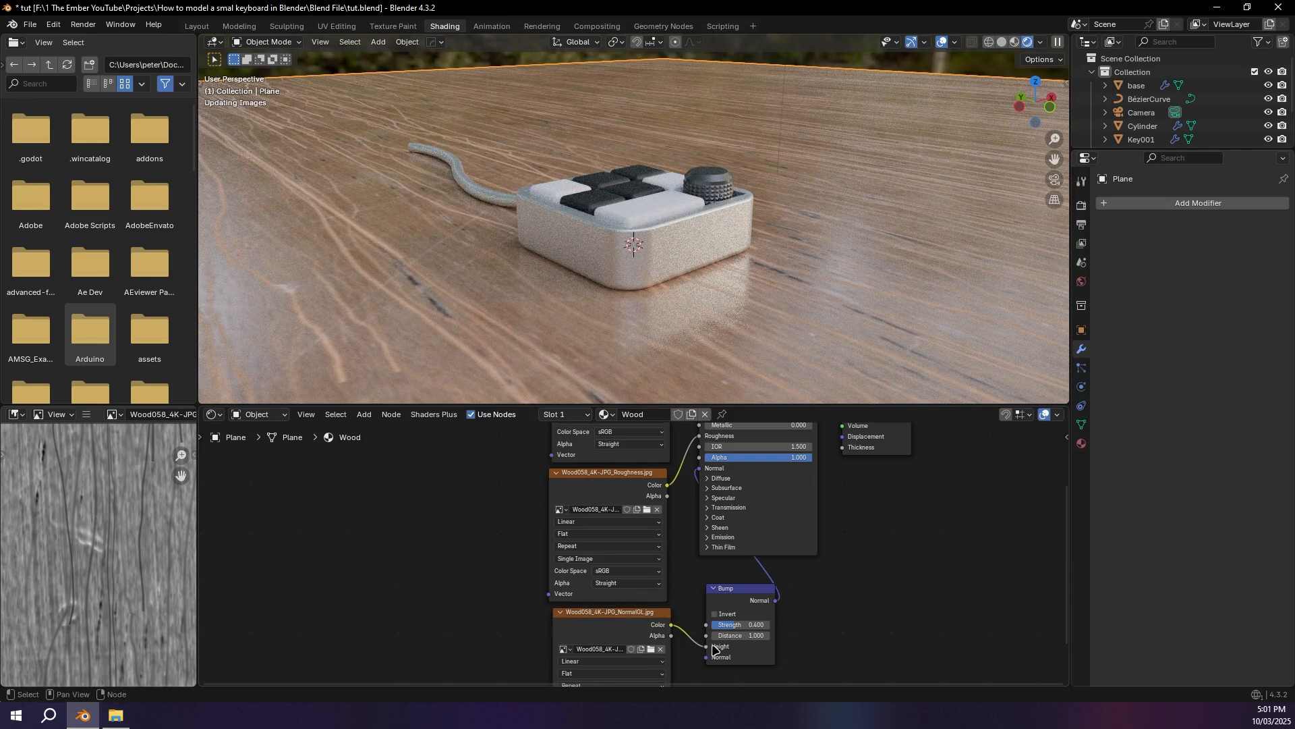
# Step: Add a Texture Coordinate node and a Mapping node to the Wood material, and connect Generated to the Mapping node's Vector input
pyautogui.write('t')
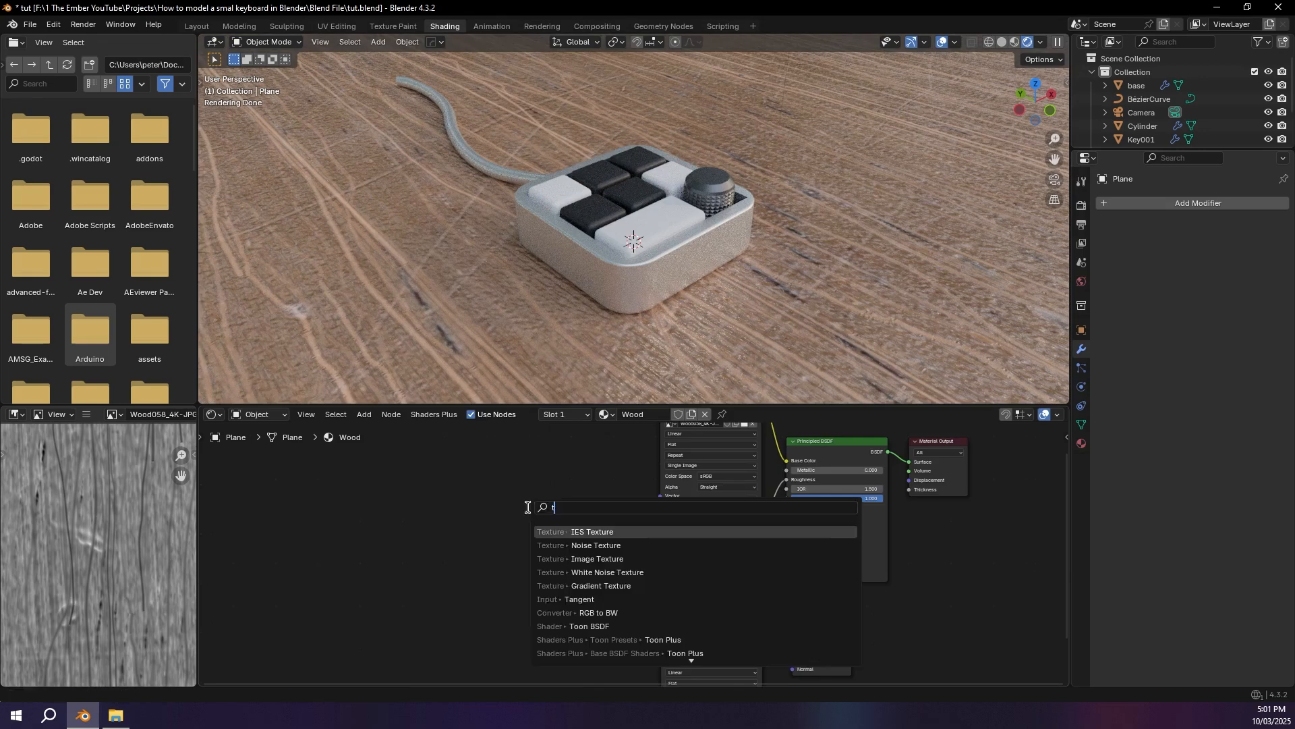
pyautogui.write('exture ')
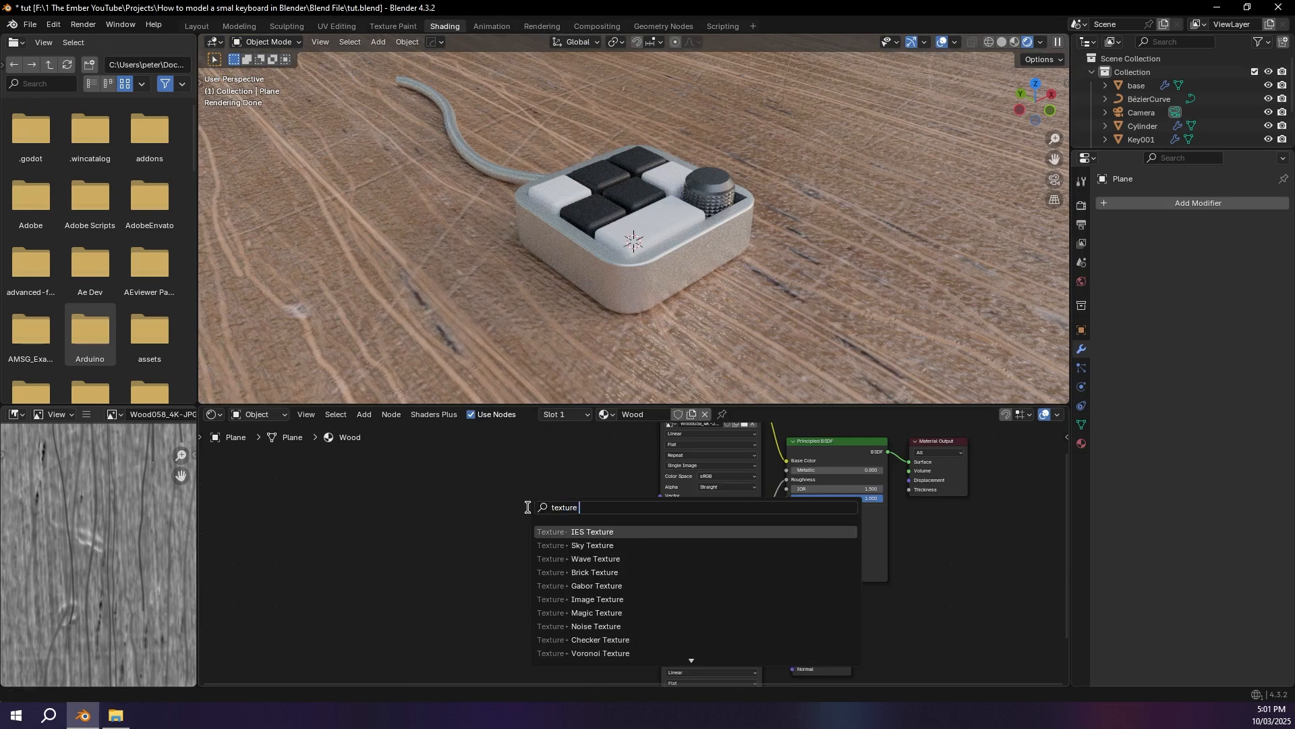
pyautogui.write('co')
pyautogui.press('Return')
pyautogui.click(404, 487)
pyautogui.hotkey('shift', 'a')
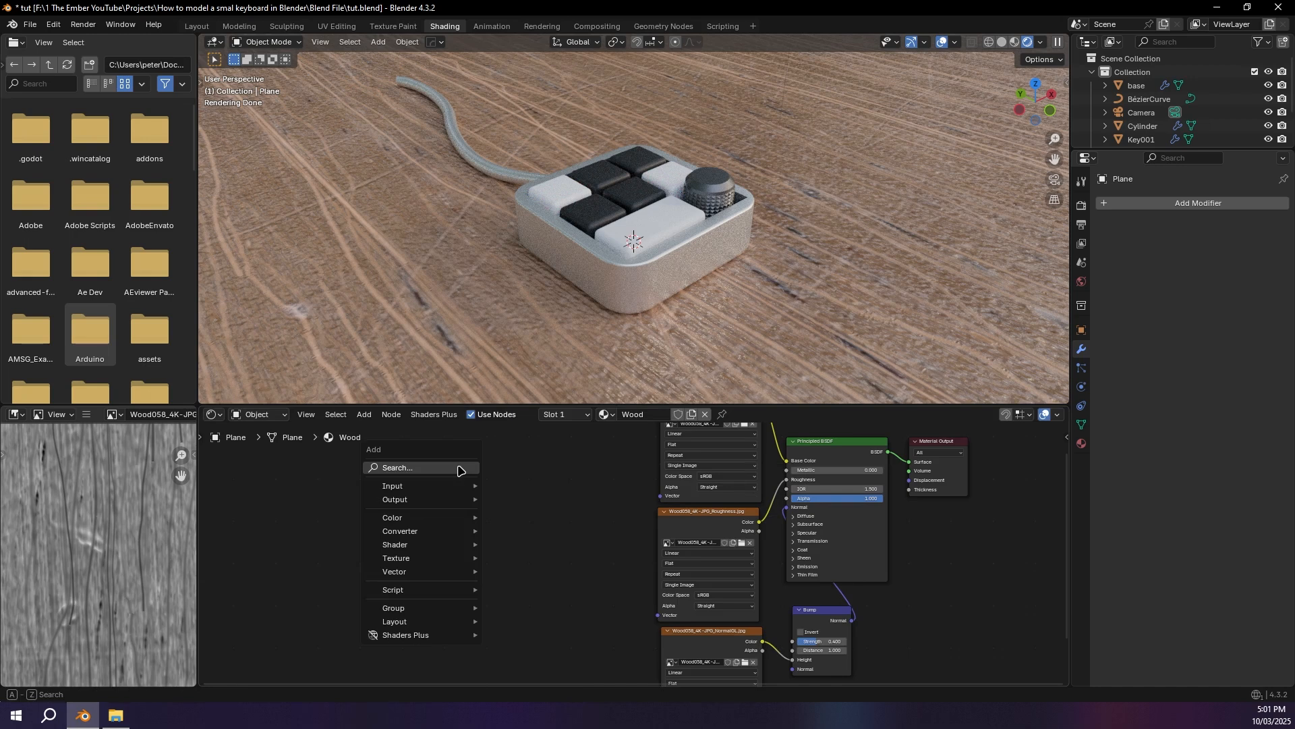
pyautogui.write('mapp')
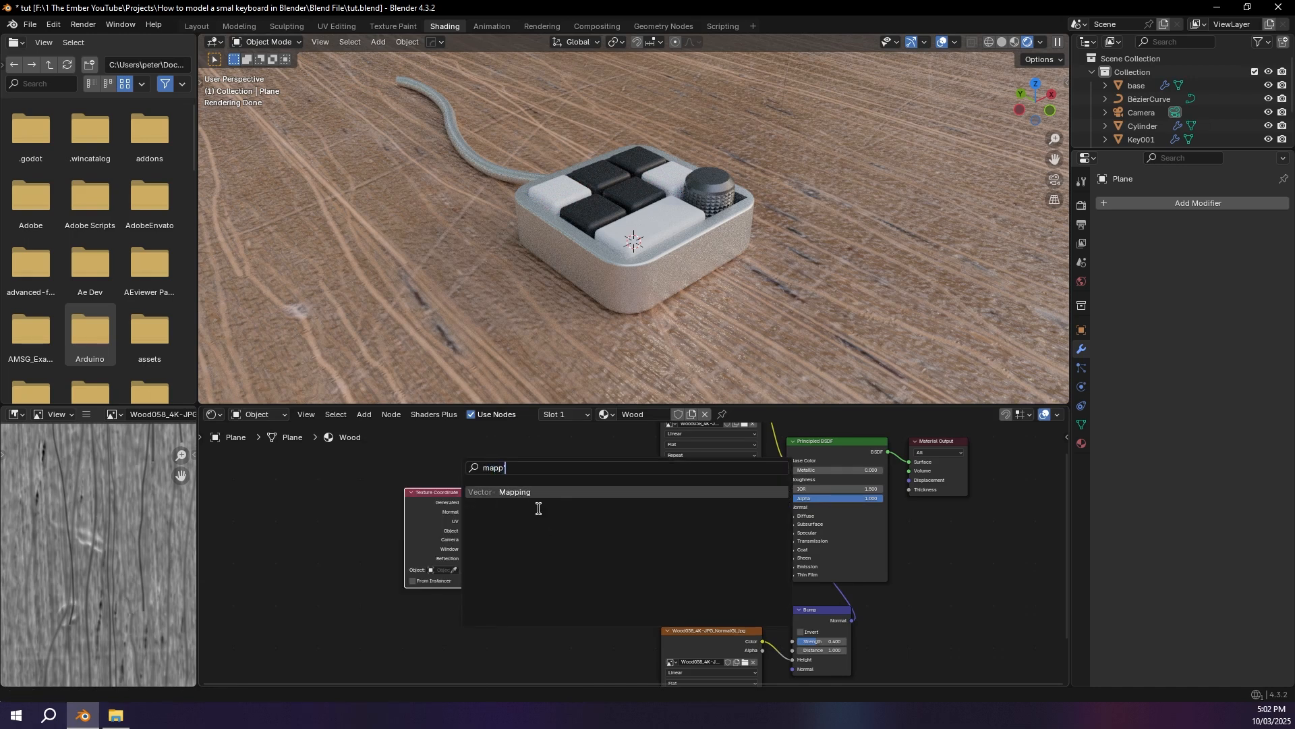
pyautogui.press('Return')
pyautogui.click(469, 491)
pyautogui.moveTo(496, 497); pyautogui.dragTo(484, 540, button='middle')
# Step: Connect the Mapping node's Vector output to the Vector inputs of the Color, Roughness and NormalGL image texture nodes
pyautogui.moveTo(518, 547); pyautogui.dragTo(649, 539)
pyautogui.moveTo(517, 550); pyautogui.dragTo(646, 649)
pyautogui.moveTo(628, 578); pyautogui.dragTo(567, 486, button='middle')
pyautogui.moveTo(456, 442); pyautogui.dragTo(592, 673)
pyautogui.moveTo(403, 437); pyautogui.dragTo(612, 532, button='middle')
pyautogui.scroll(3, 613, 532)
pyautogui.moveTo(569, 535); pyautogui.dragTo(603, 549)
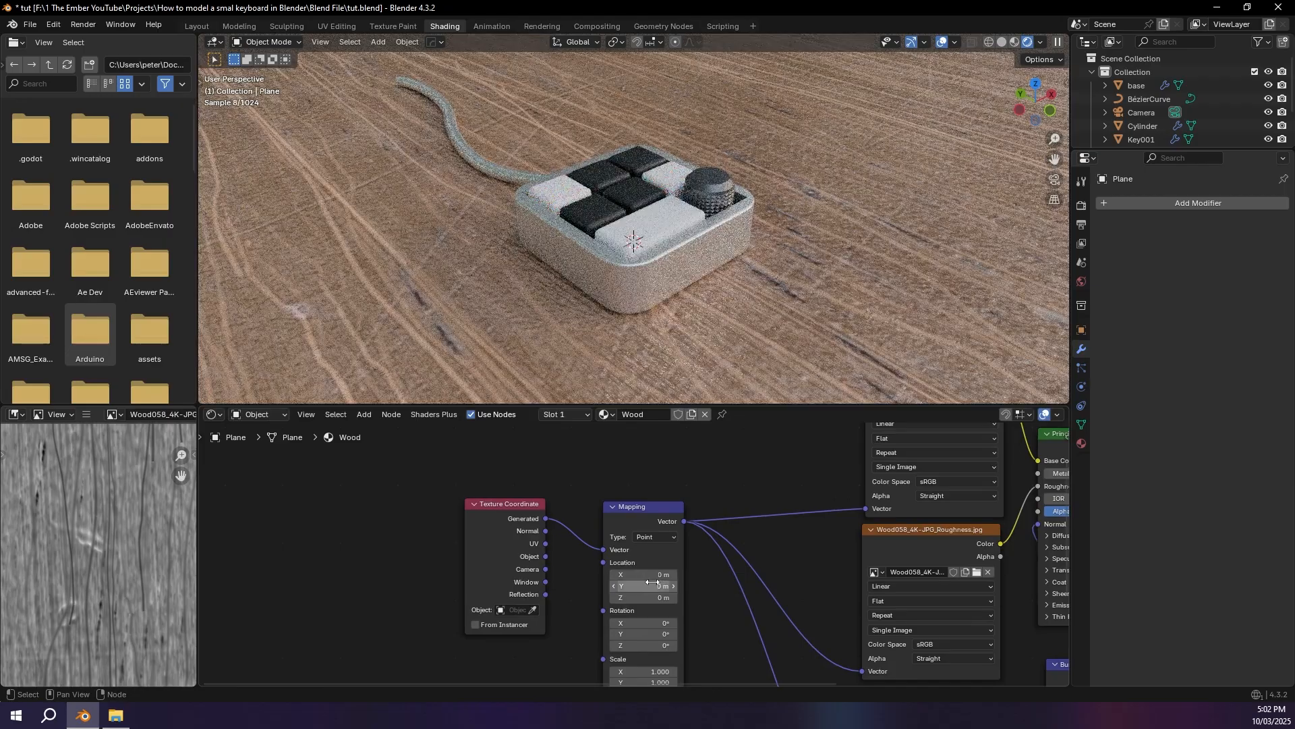
# Step: Try Mapping scales of -5.1 and -3.5 on all three axes for the wood texture
pyautogui.moveTo(641, 584); pyautogui.dragTo(628, 515, button='middle')
pyautogui.moveTo(630, 602)
pyautogui.mouseDown()
pyautogui.moveTo(630, 624)
pyautogui.moveTo(513, 624)
pyautogui.moveTo(626, 624)
pyautogui.mouseUp()
pyautogui.write('-5.1')
pyautogui.press('Return')
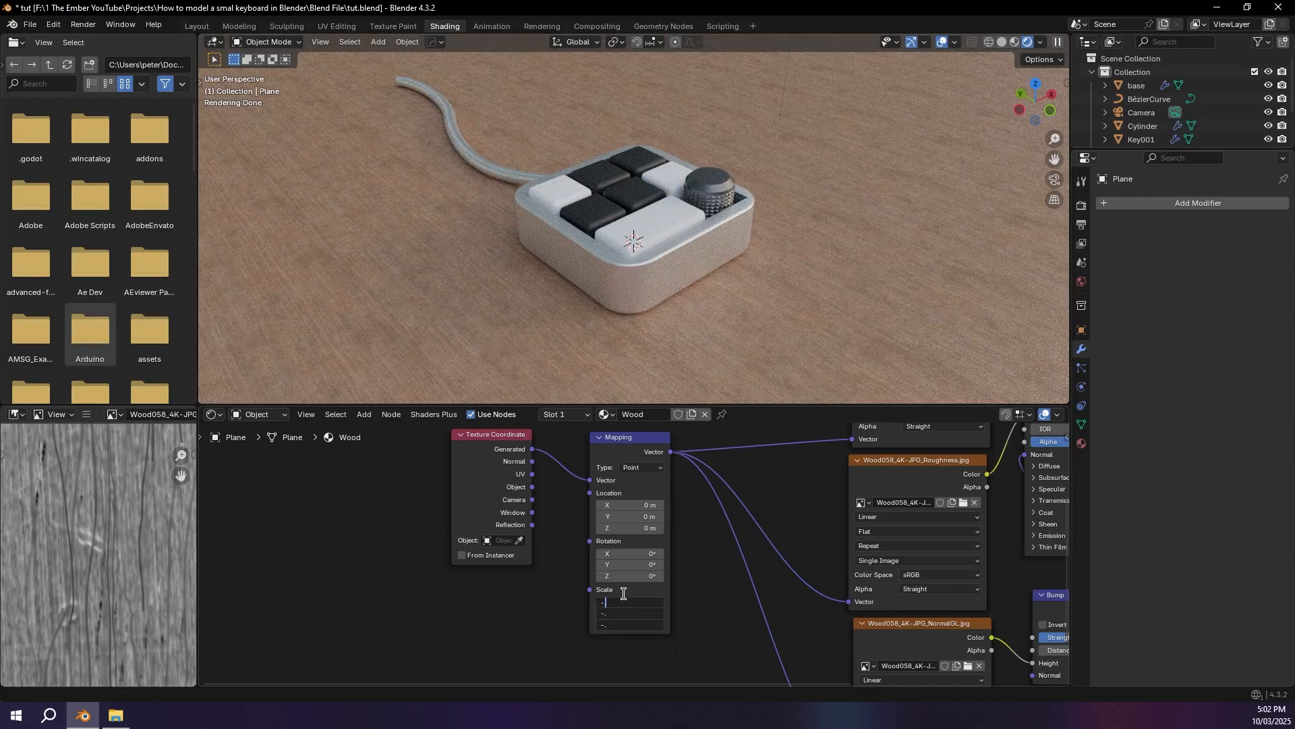
pyautogui.write('-3.5')
pyautogui.press('Return')
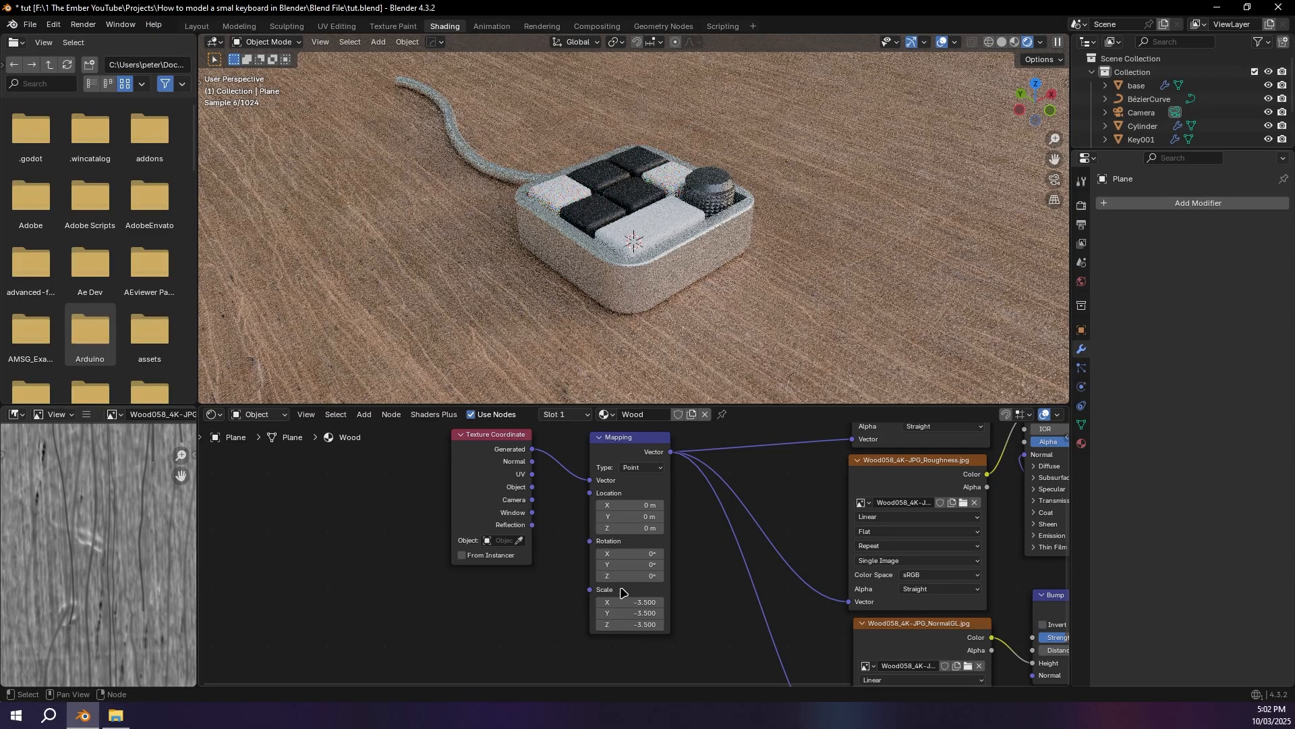
# Step: Set the Mapping node's X, Y and Z scale to -4.5 and save the file
pyautogui.moveTo(748, 246); pyautogui.dragTo(722, 249, button='middle')
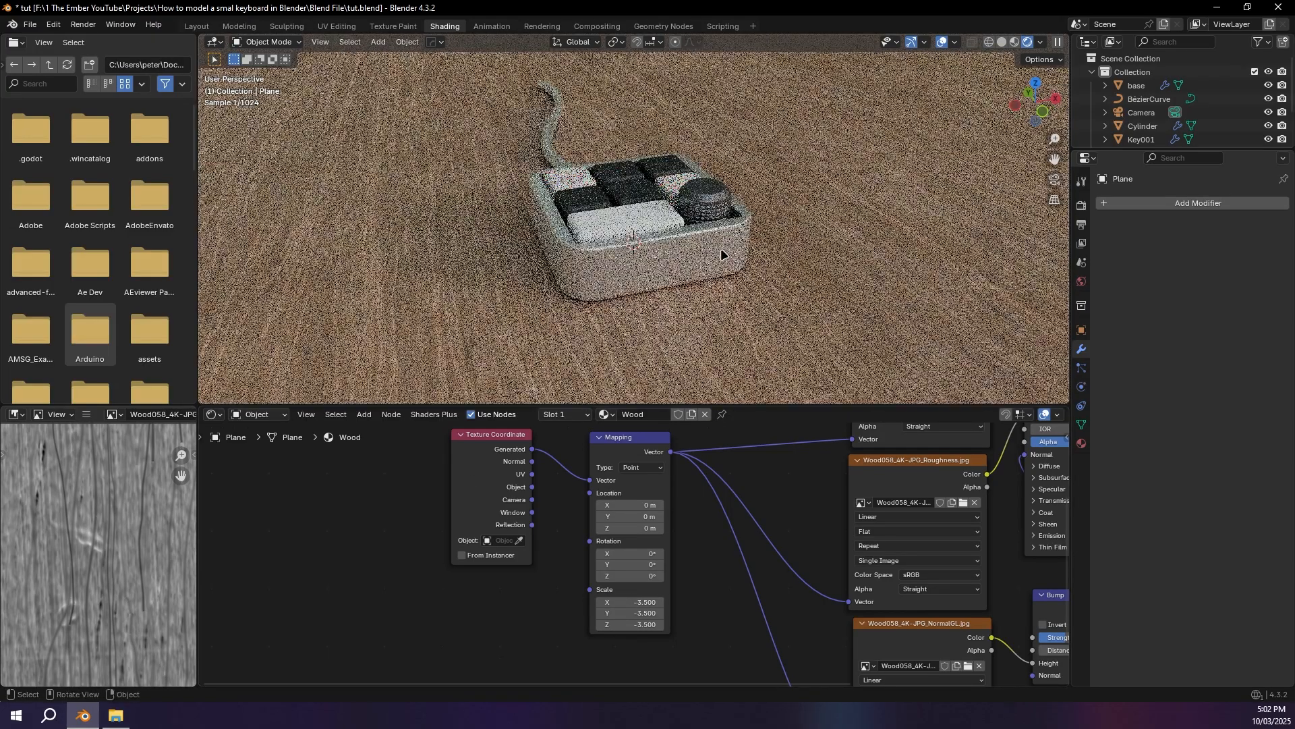
pyautogui.scroll(-4, 721, 249)
pyautogui.moveTo(626, 602); pyautogui.dragTo(626, 624)
pyautogui.write('-4.5')
pyautogui.press('Return')
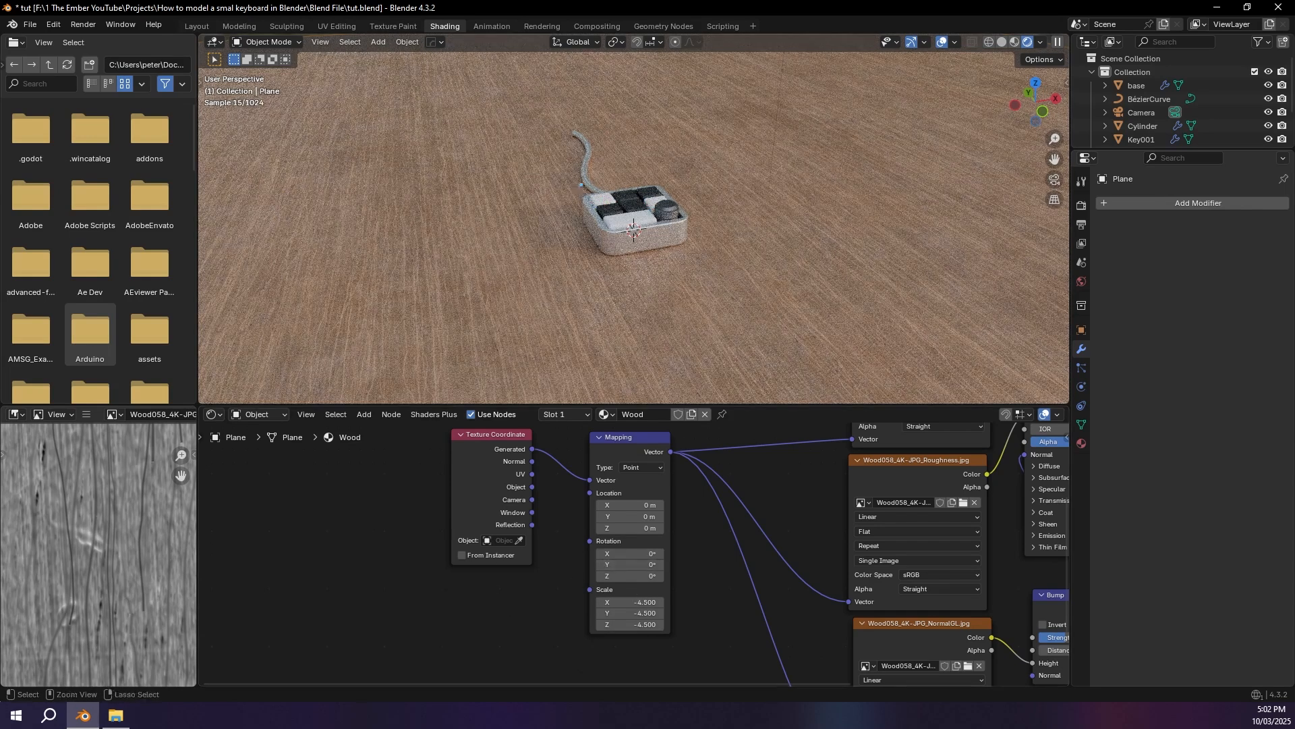
pyautogui.hotkey('ctrl', 's')
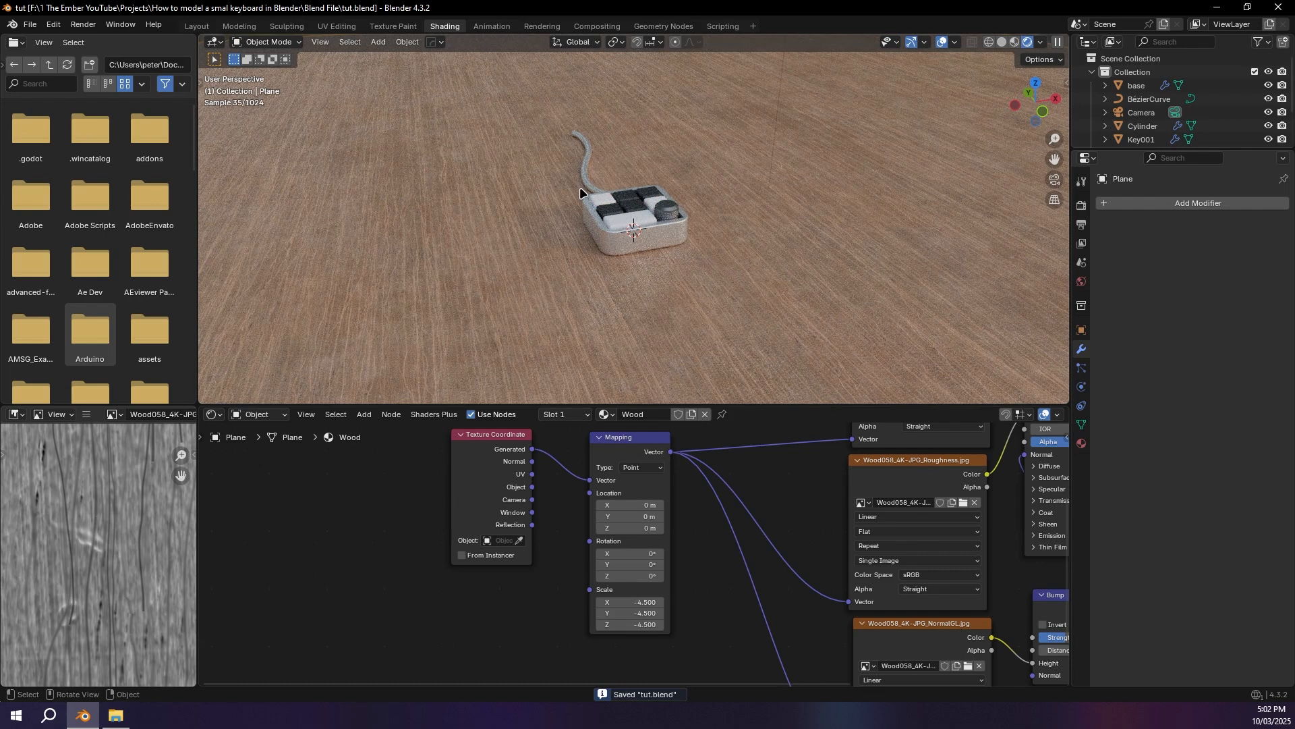
# Step: Look through the camera and fly it closer and higher so the keypad fills the frame from an angled top view
pyautogui.click(1055, 179)
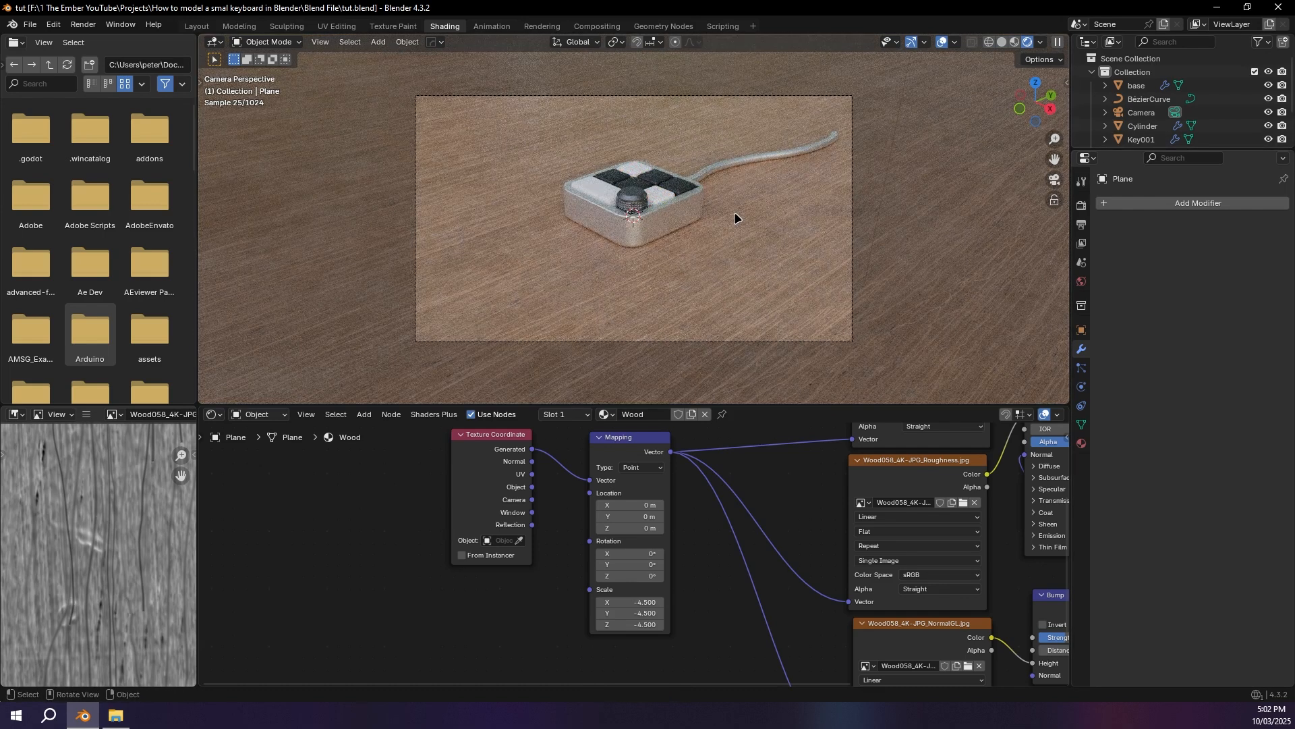
pyautogui.hotkey('shift', '`')
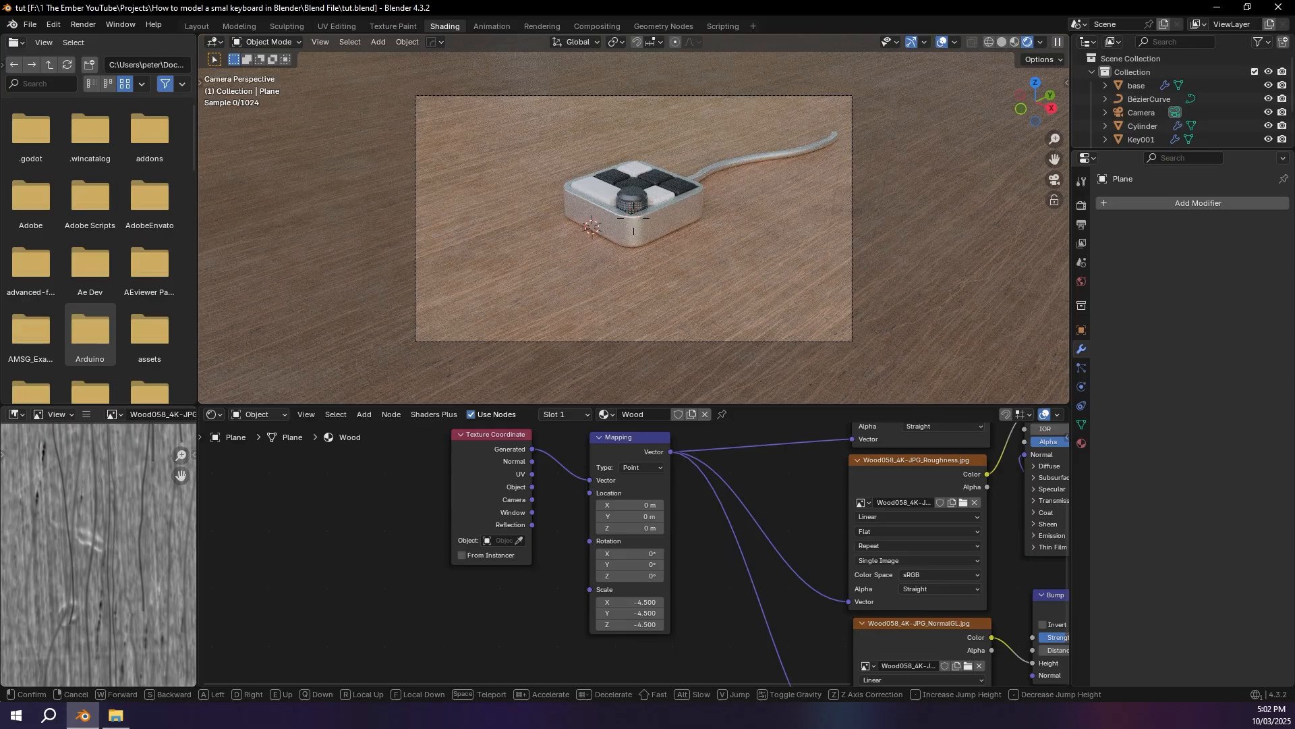
pyautogui.press('w')
pyautogui.press('s')
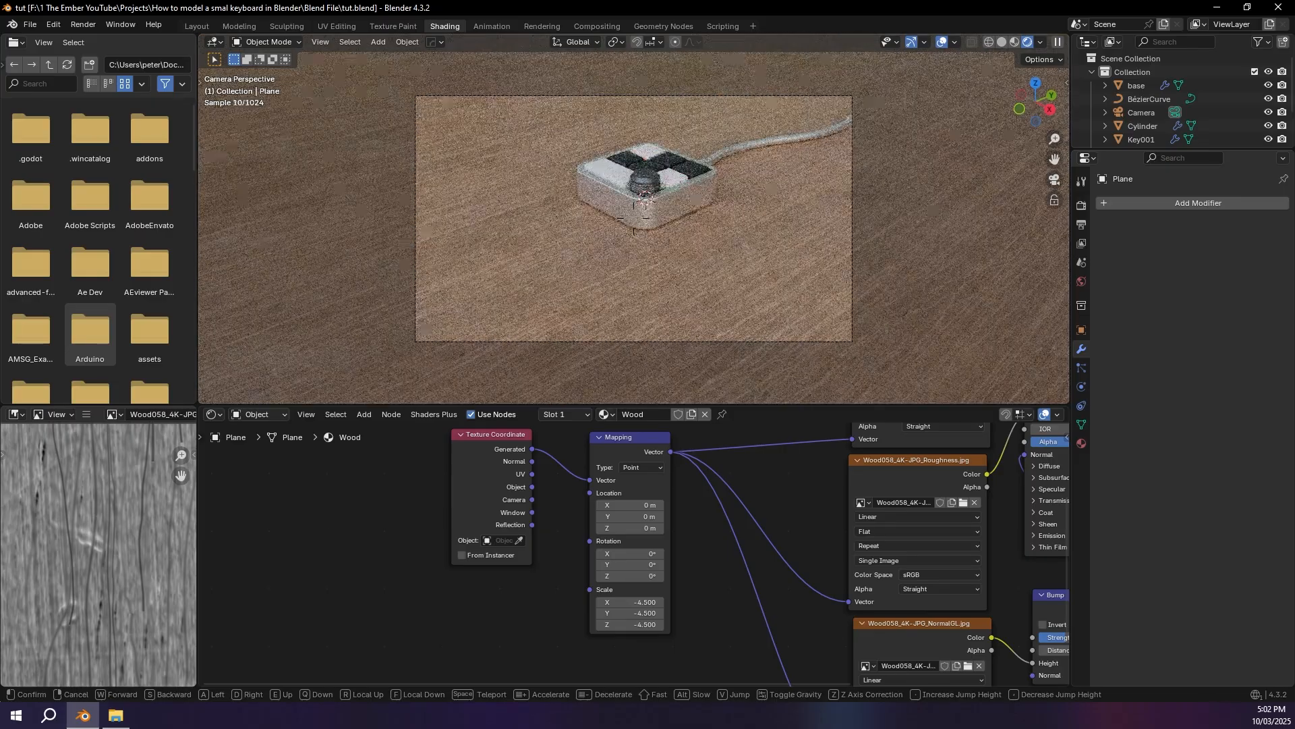
pyautogui.press('w')
pyautogui.press('e')
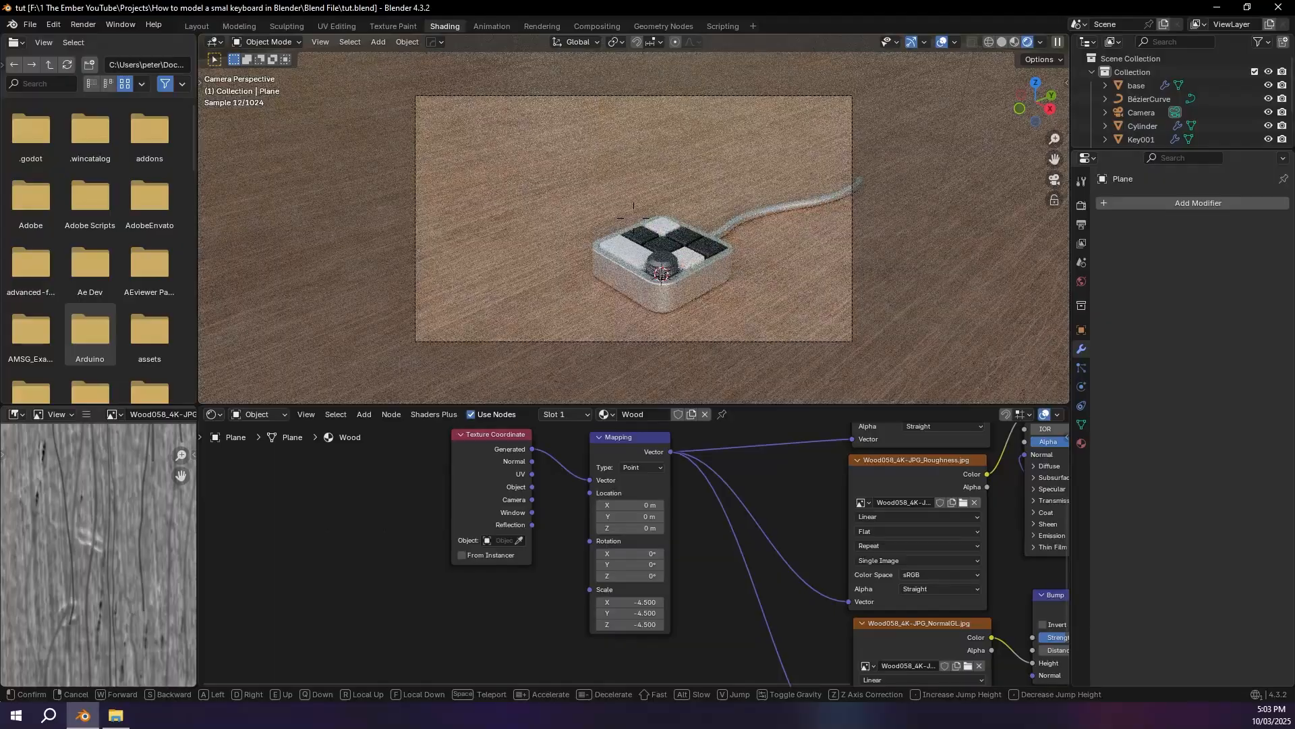
pyautogui.press('q')
pyautogui.press('e')
pyautogui.press('q')
pyautogui.press('w')
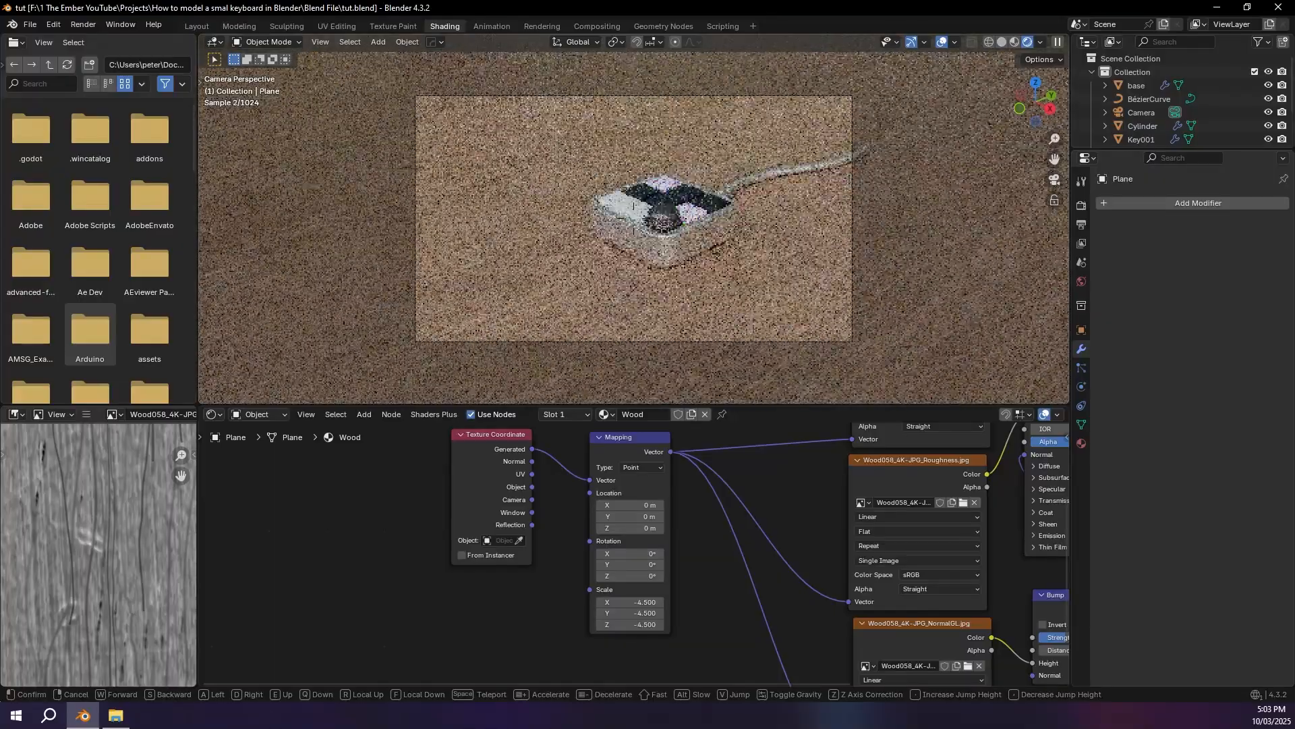
pyautogui.press('w')
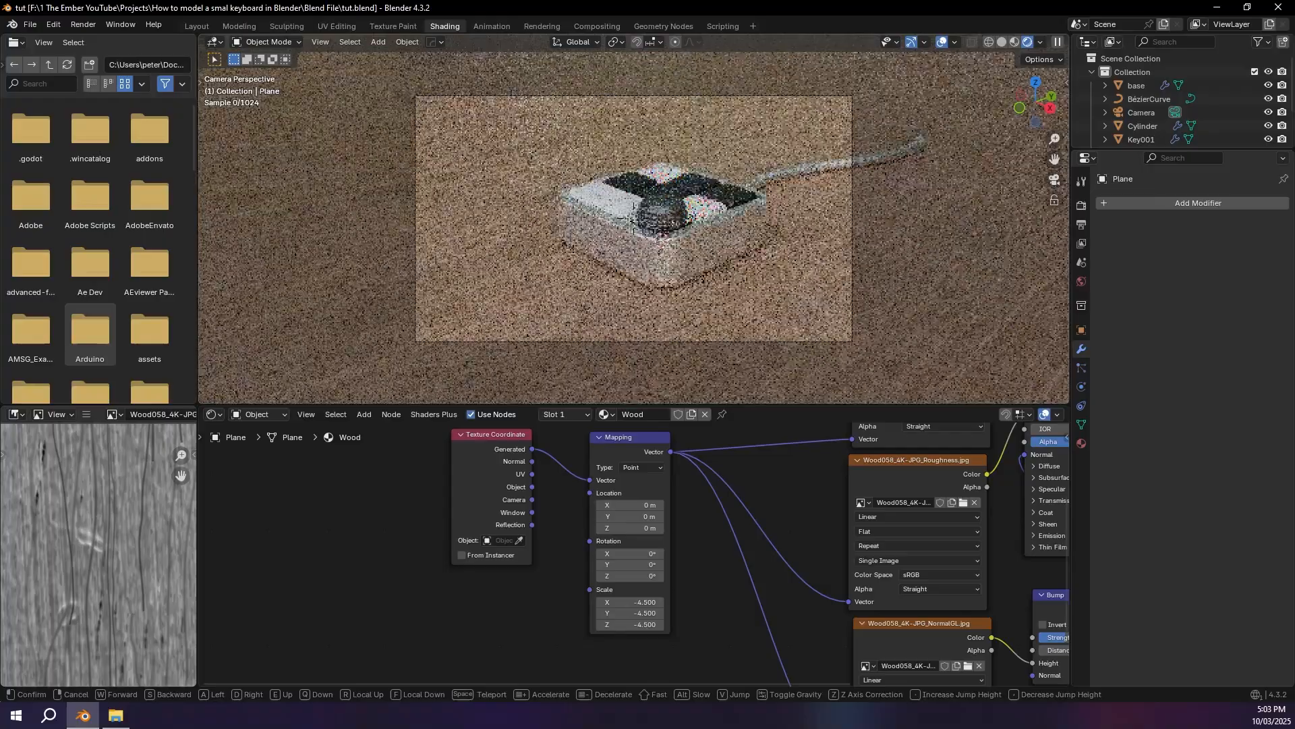
pyautogui.press('e')
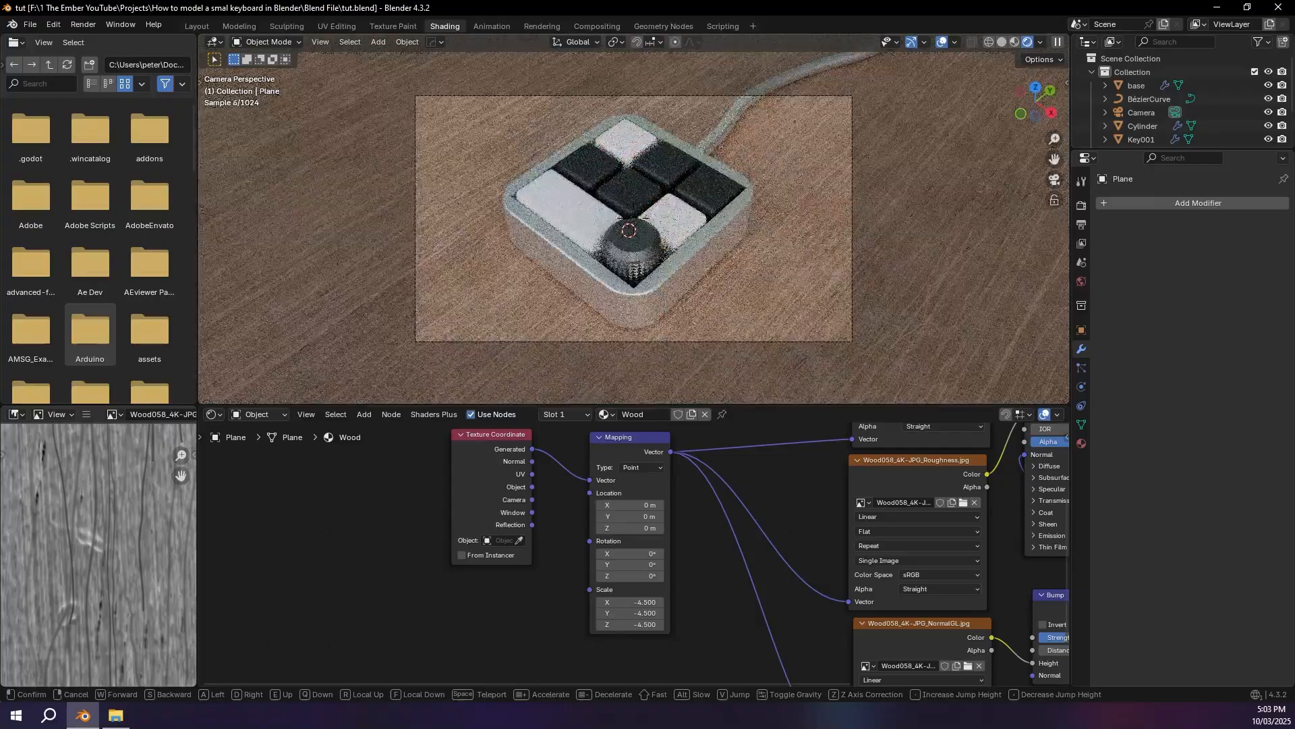
pyautogui.click(633, 214)
# Step: Set the Color Management look to High Contrast in the scene's render properties
pyautogui.click(1081, 206)
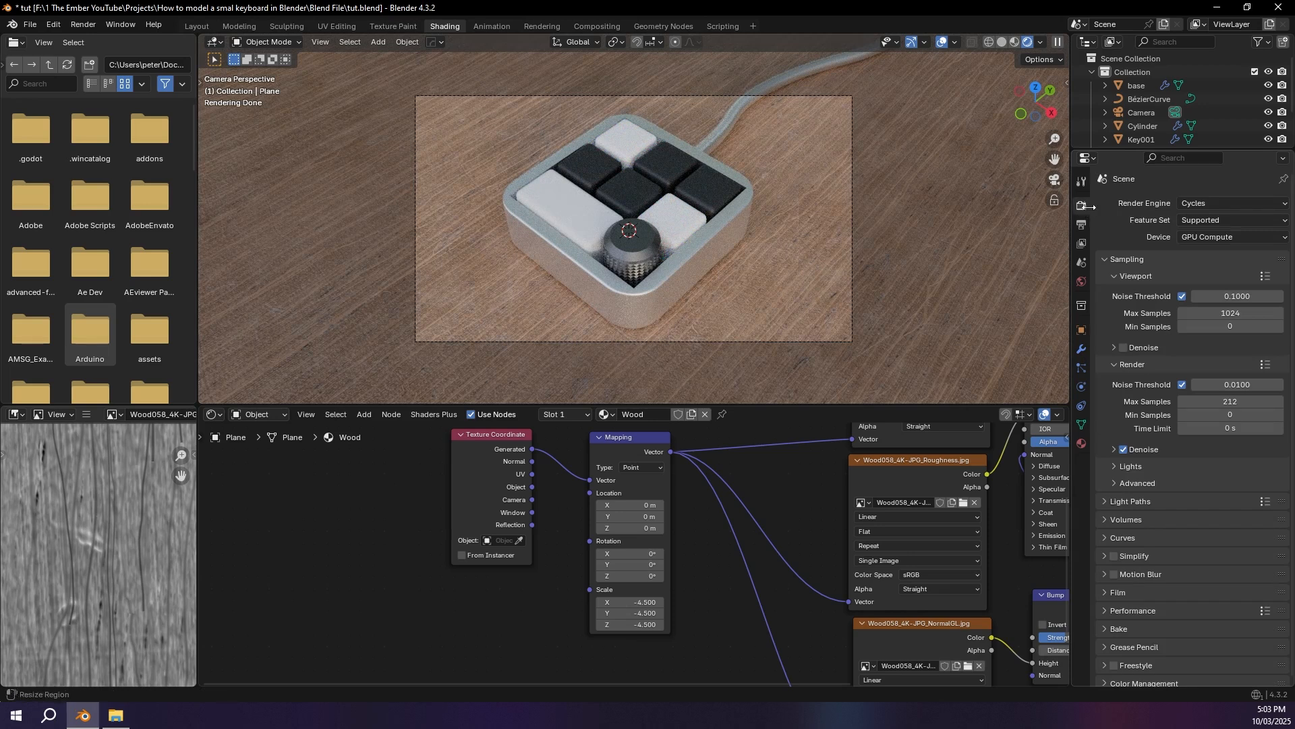
pyautogui.scroll(-1, 1191, 397)
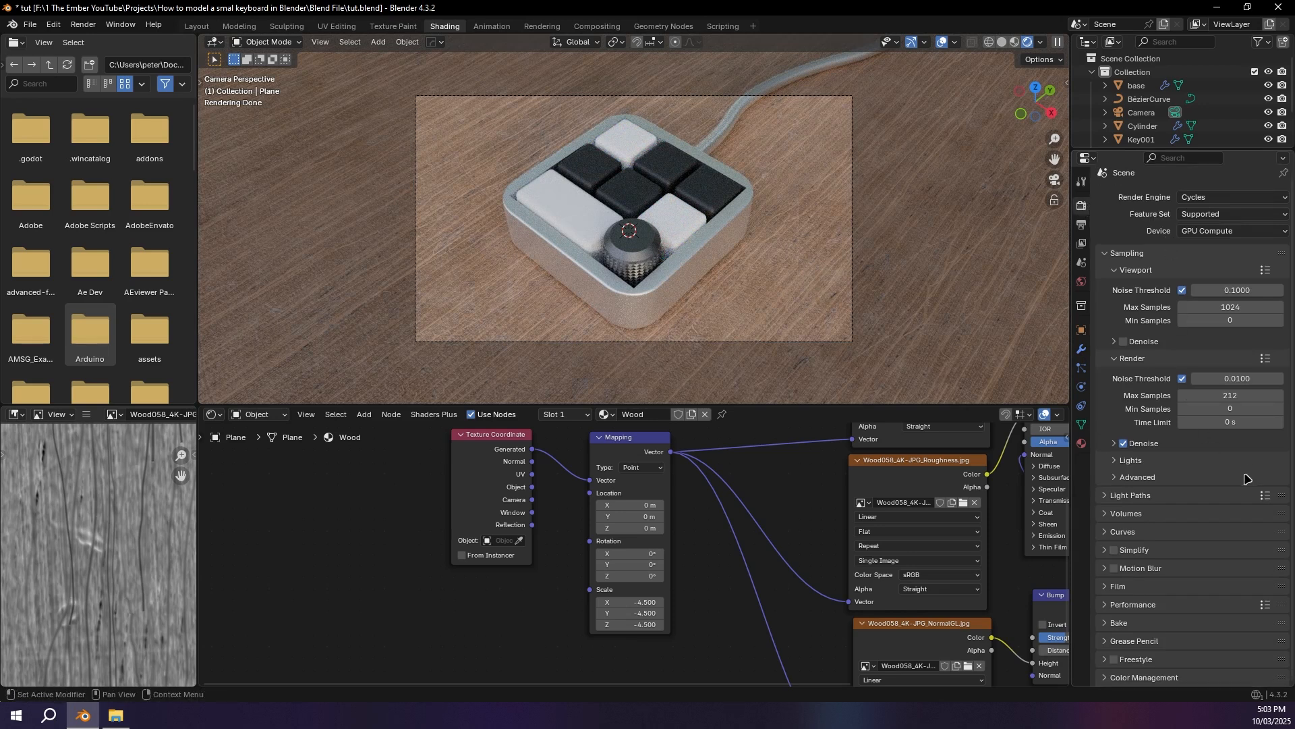
pyautogui.scroll(-5, 1160, 641)
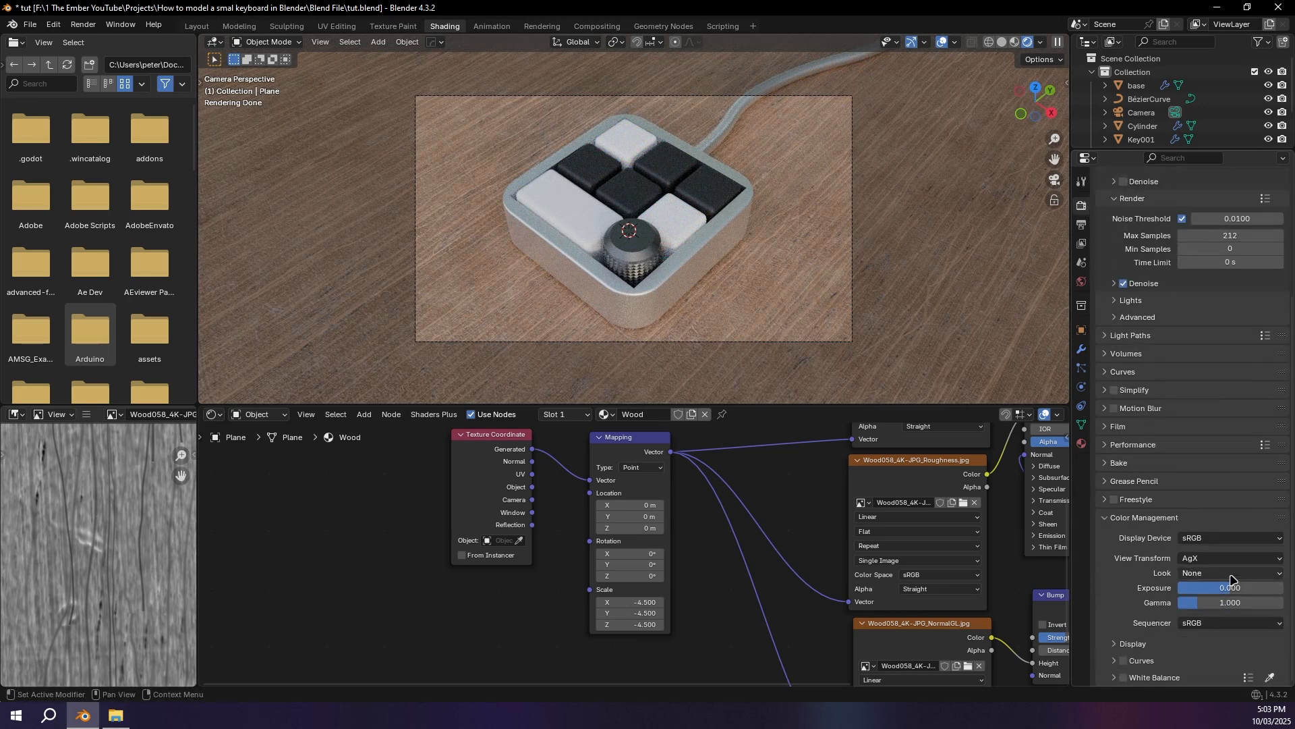
pyautogui.click(1229, 573)
pyautogui.click(1221, 485)
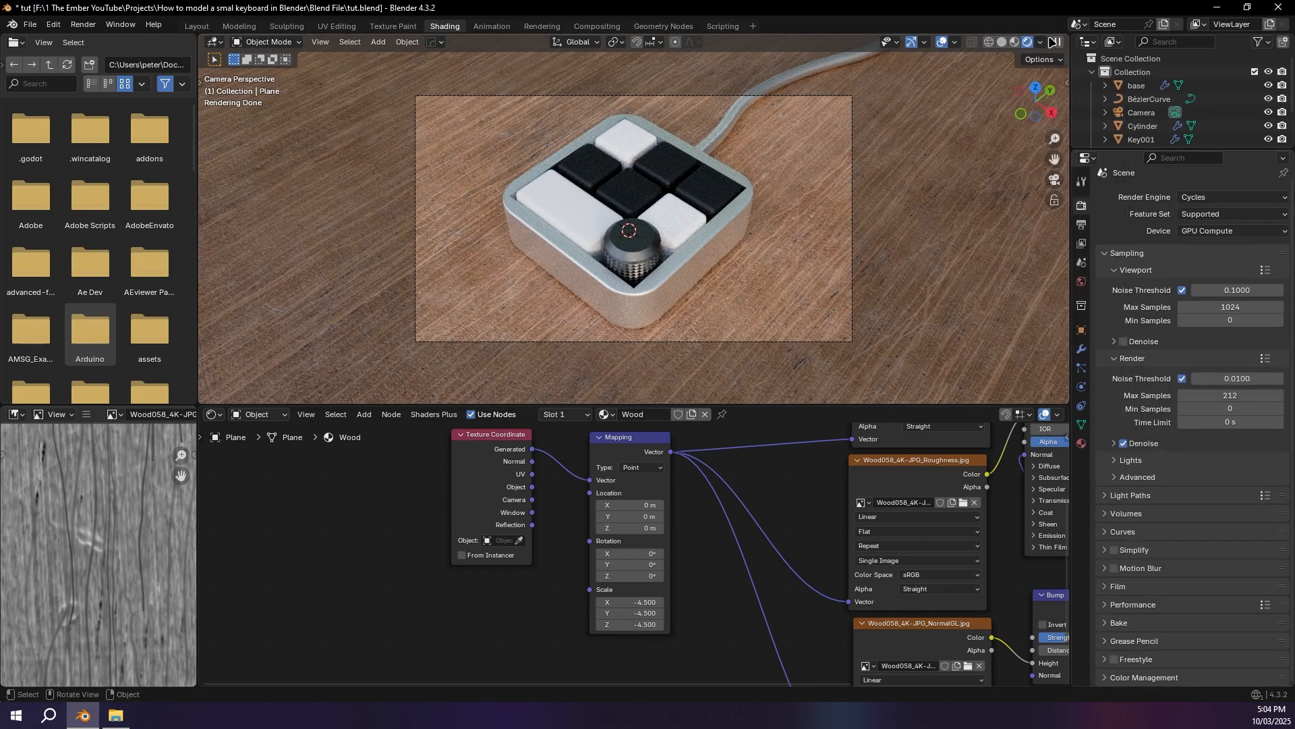
# Step: Preview the rendered viewport with Scene Lights and Scene World enabled, and turn both off again
pyautogui.click(1042, 42)
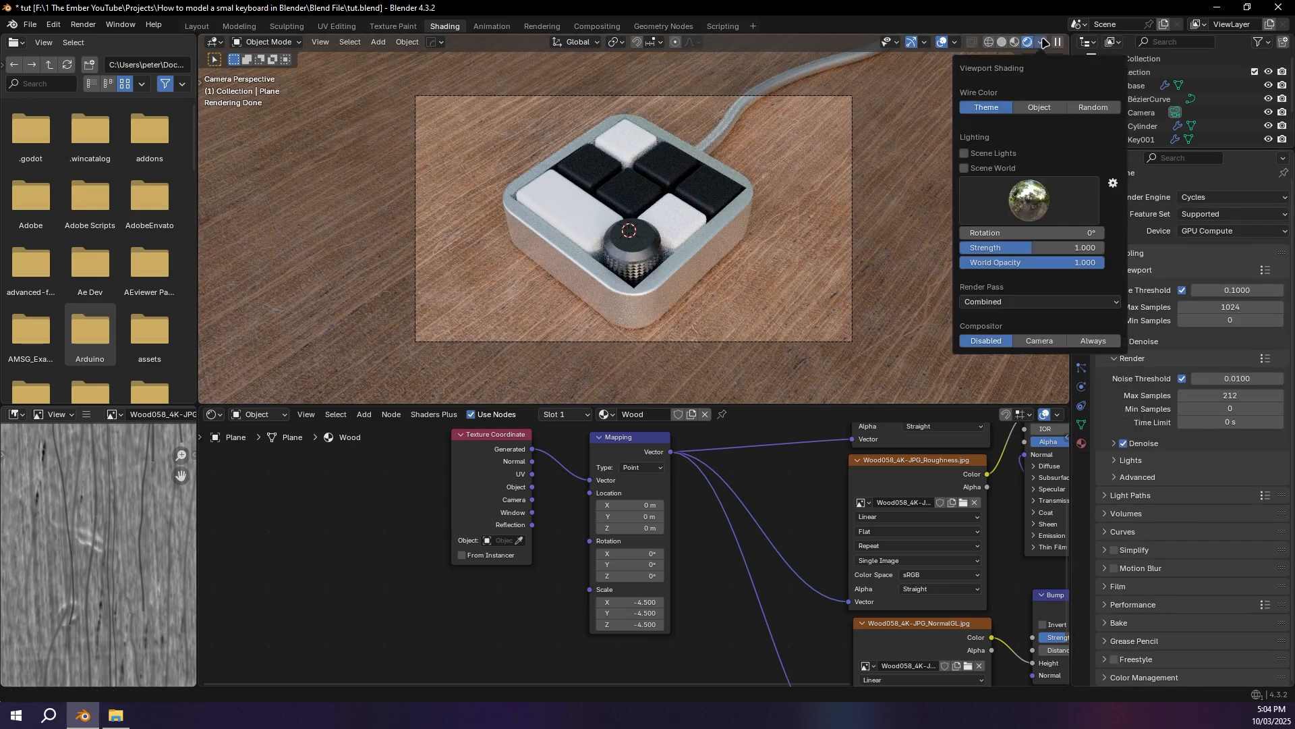
pyautogui.click(988, 168)
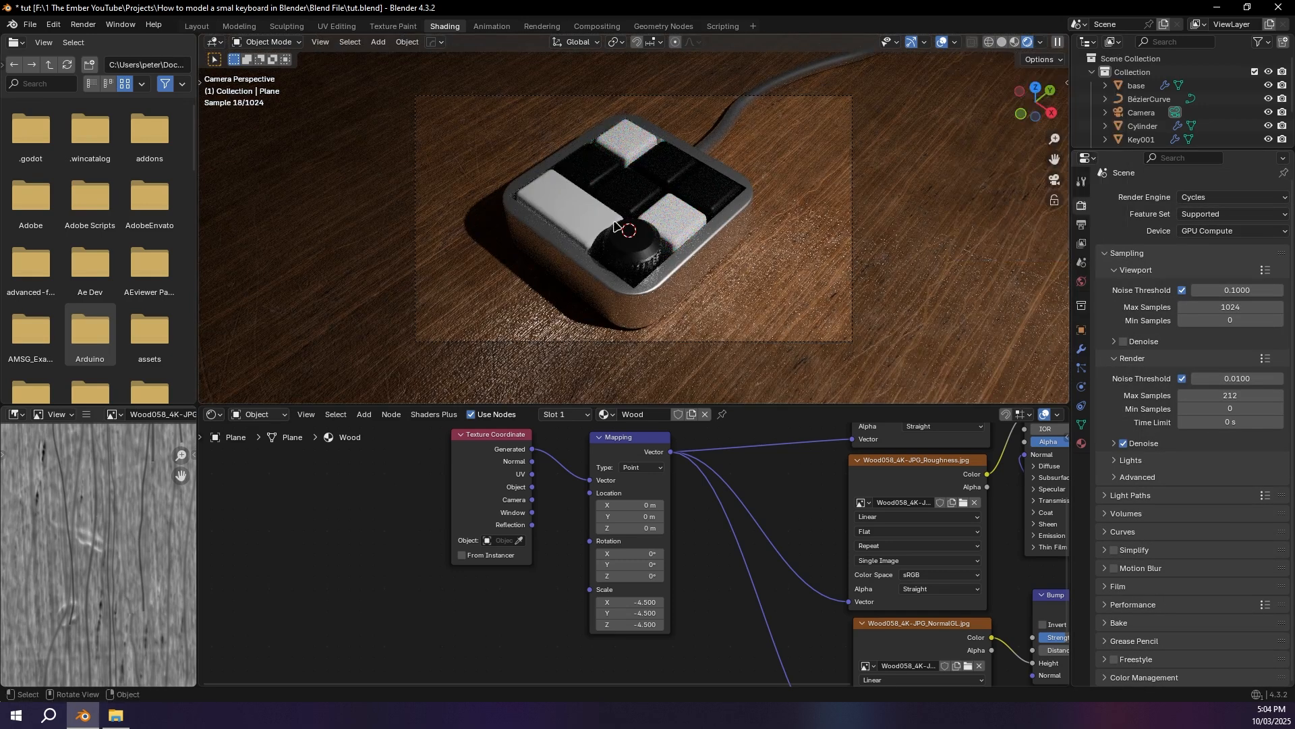
pyautogui.click(1041, 42)
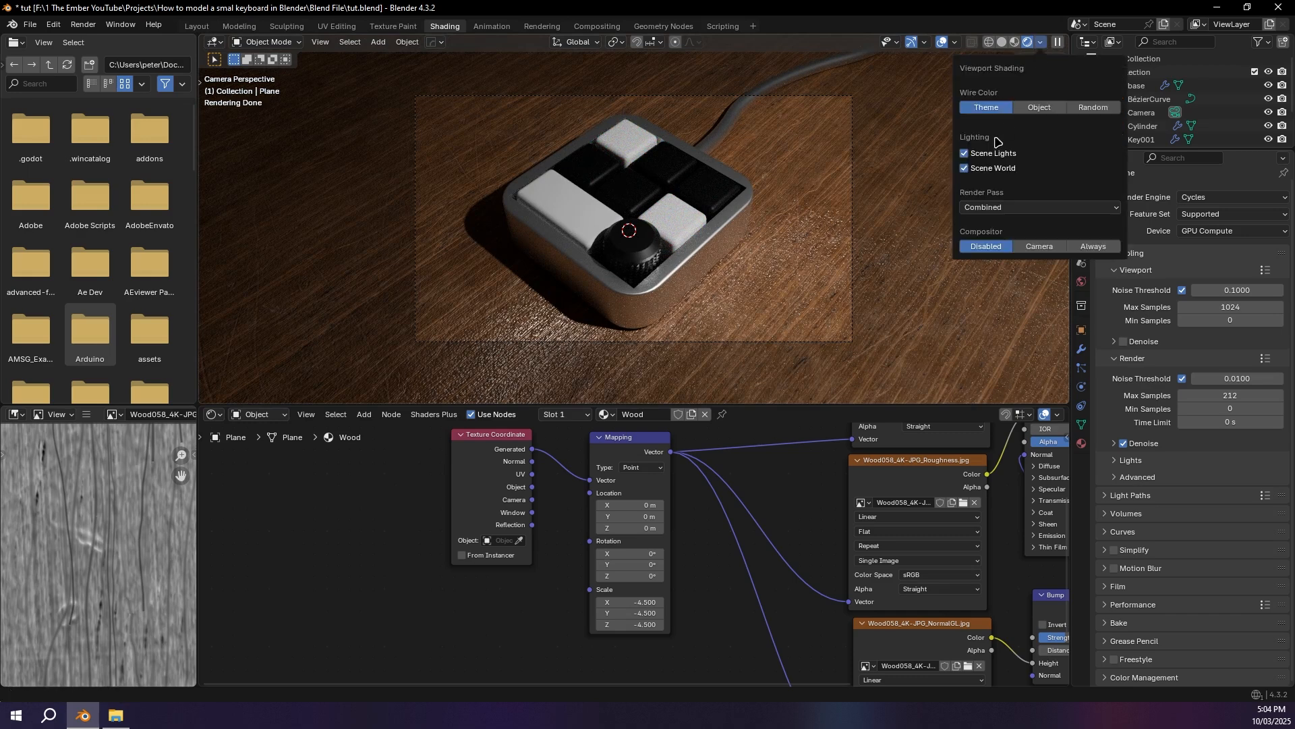
pyautogui.click(965, 168)
# Step: Try the bright interior HDRI as viewport lighting, switch to a darker environment, and inspect the keypad up close
pyautogui.click(1025, 206)
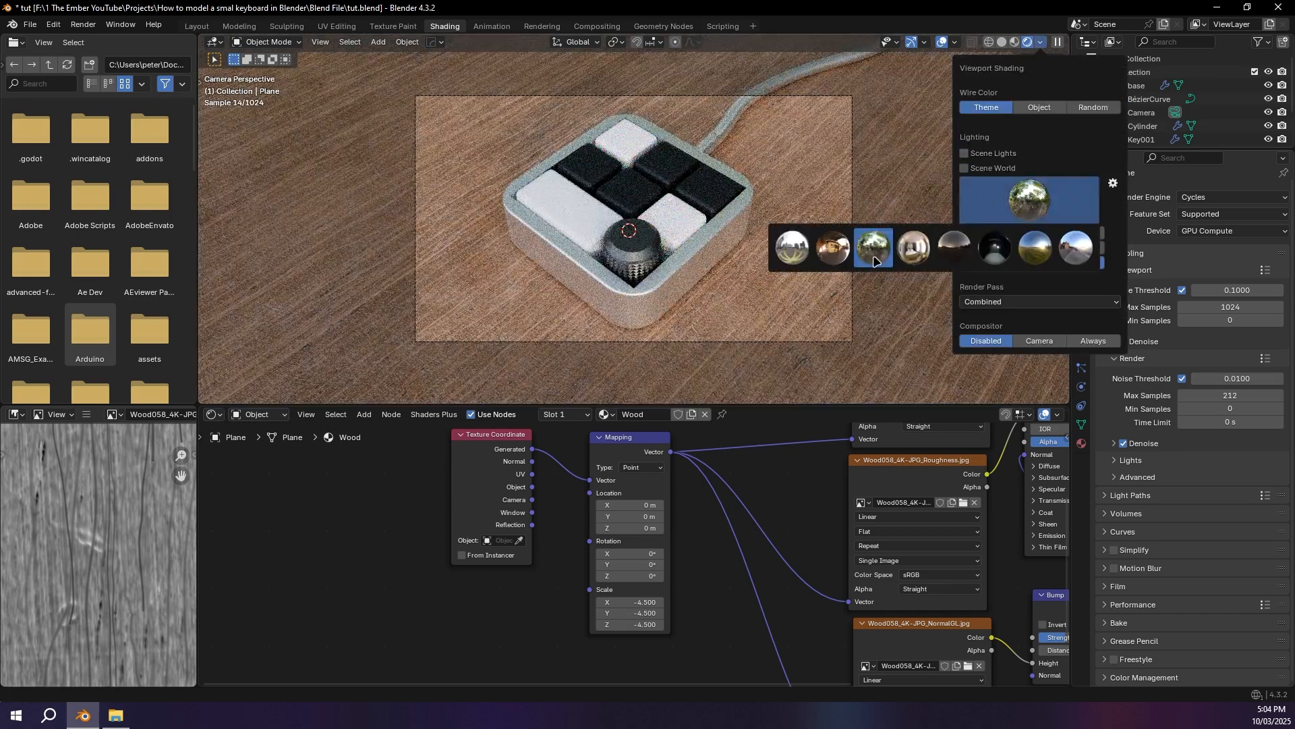
pyautogui.click(915, 247)
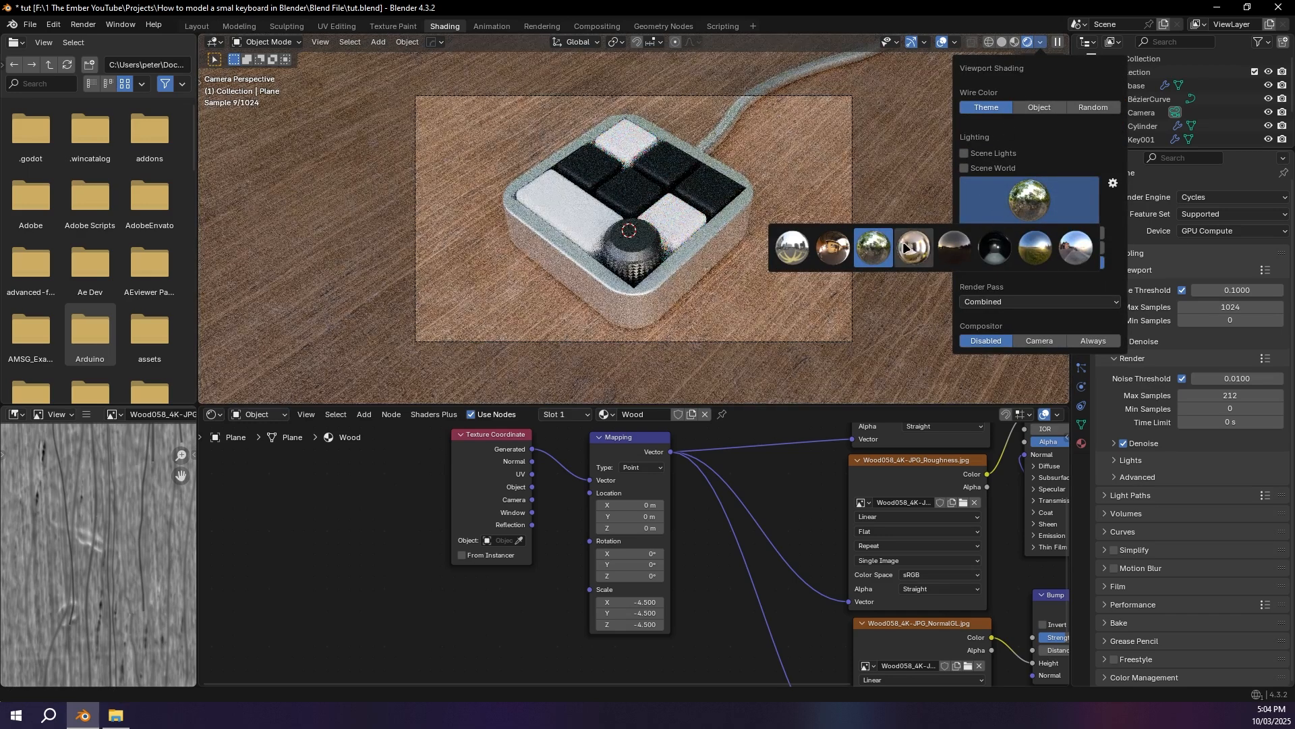
pyautogui.click(927, 247)
pyautogui.click(1019, 206)
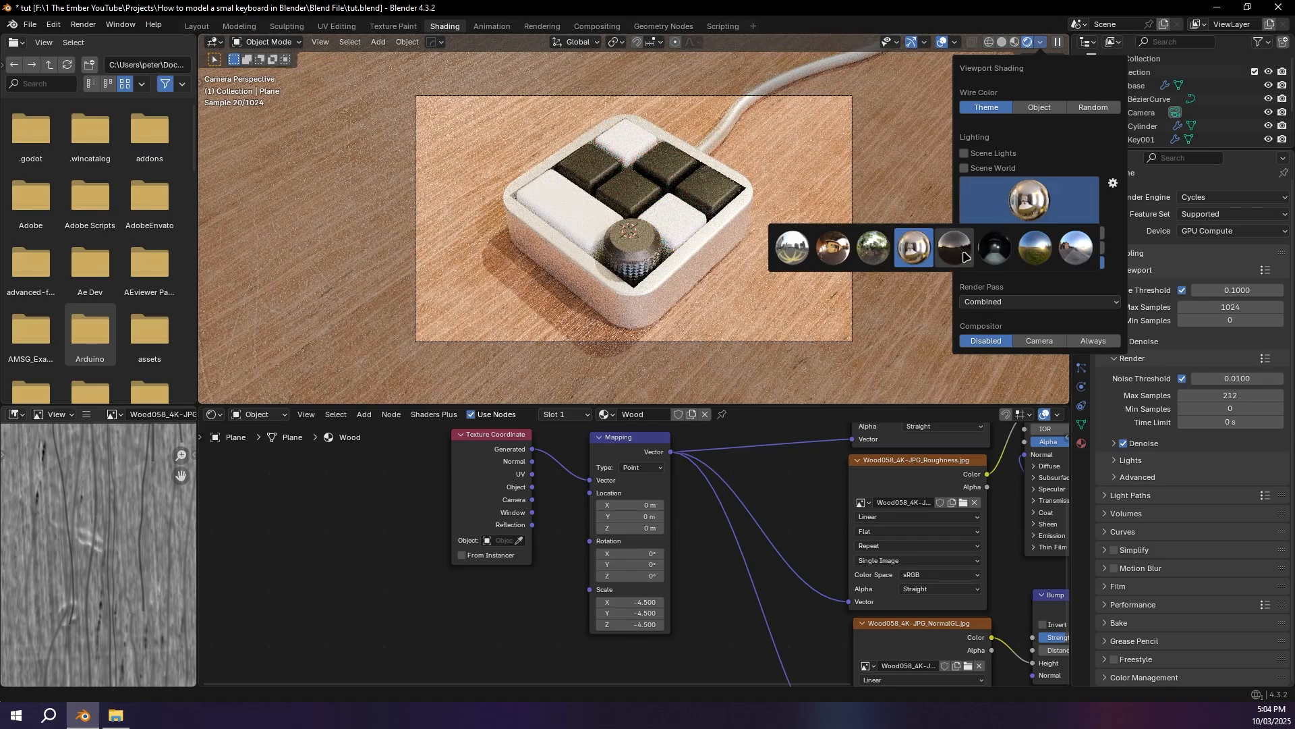
pyautogui.click(954, 246)
pyautogui.click(1037, 201)
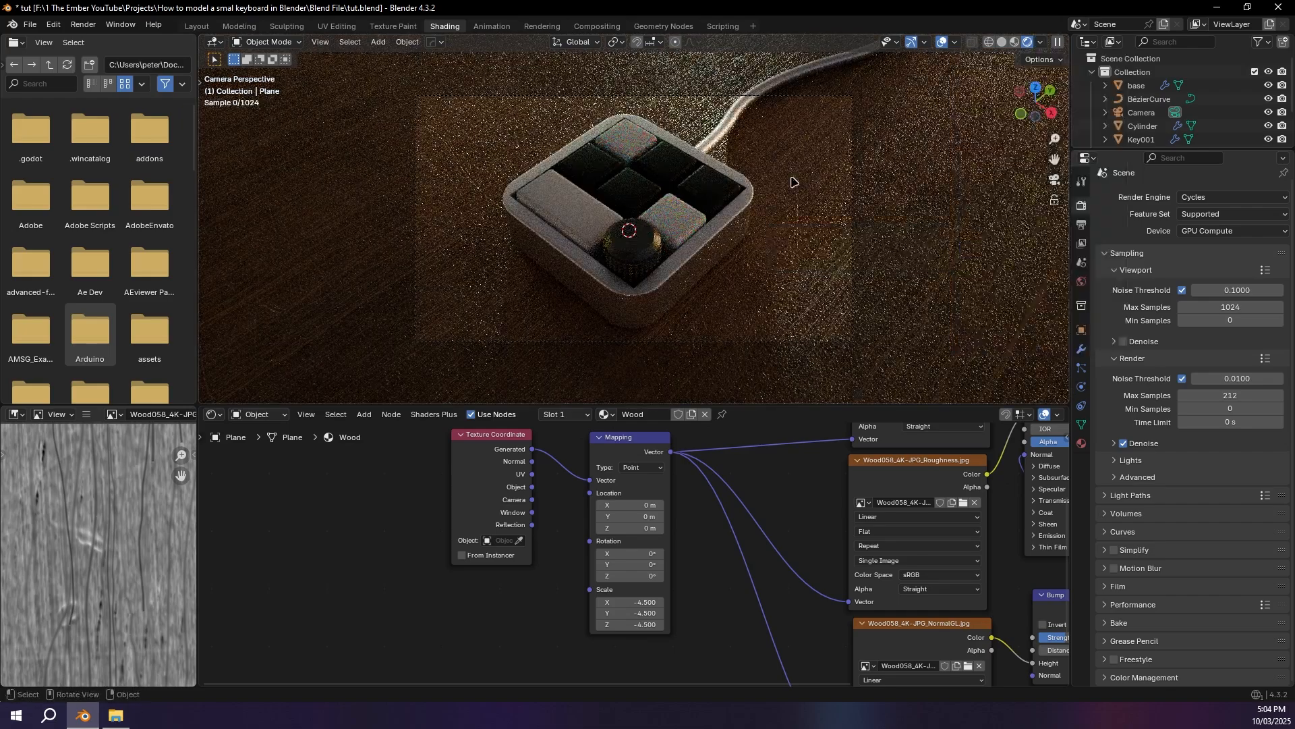
pyautogui.scroll(3, 804, 226)
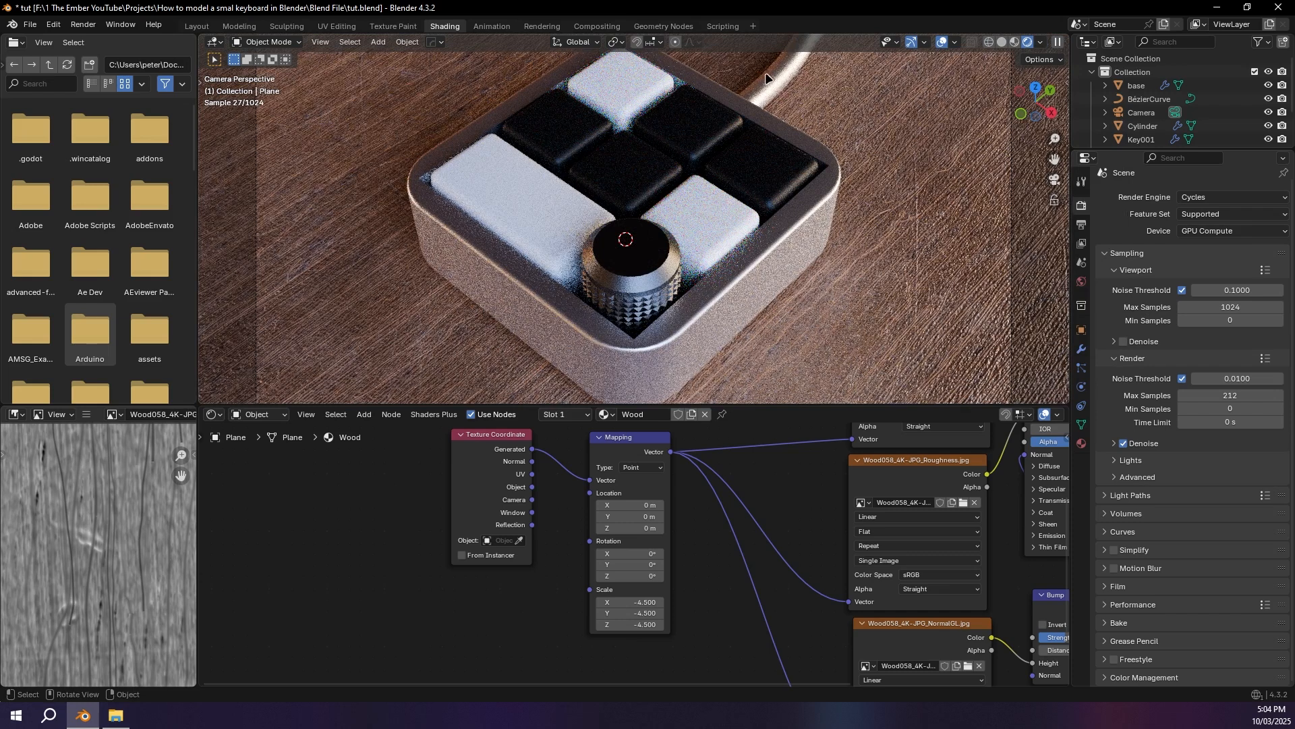
pyautogui.scroll(-3, 743, 256)
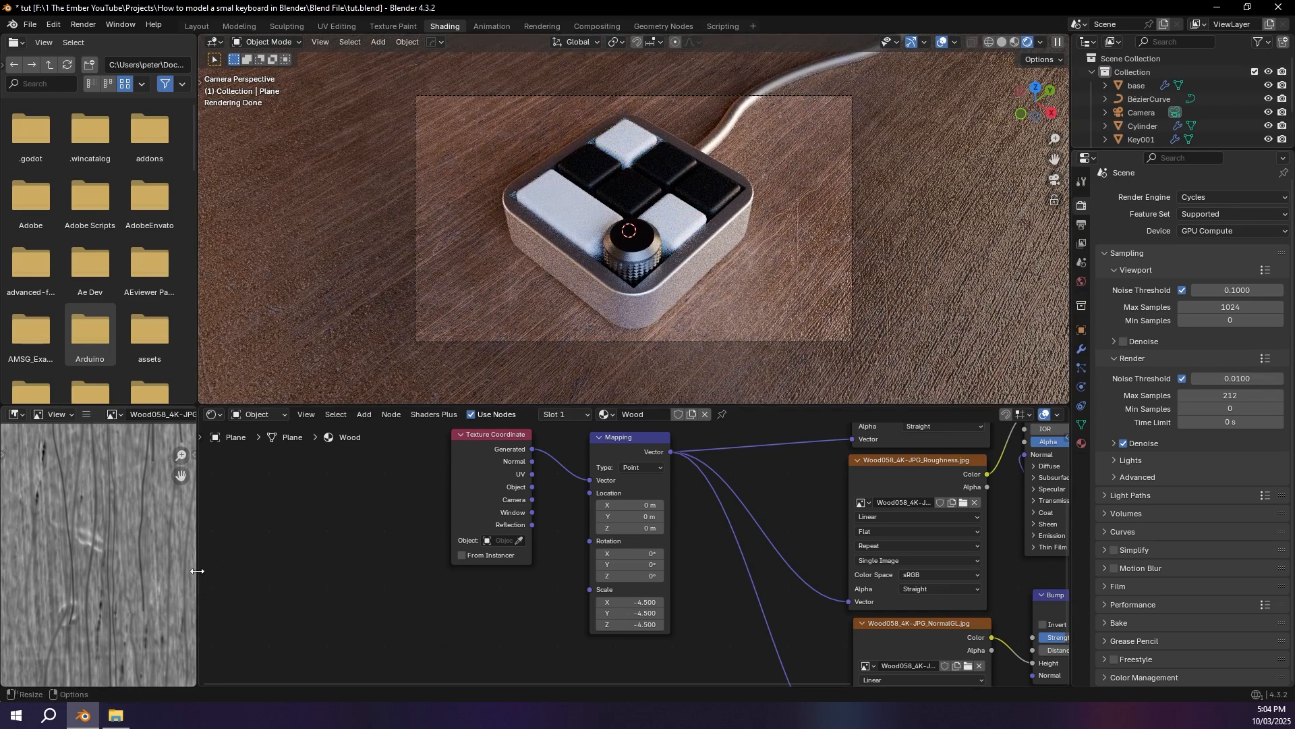
# Step: Search Windows for "blender" to find the installed program
pyautogui.click(16, 715)
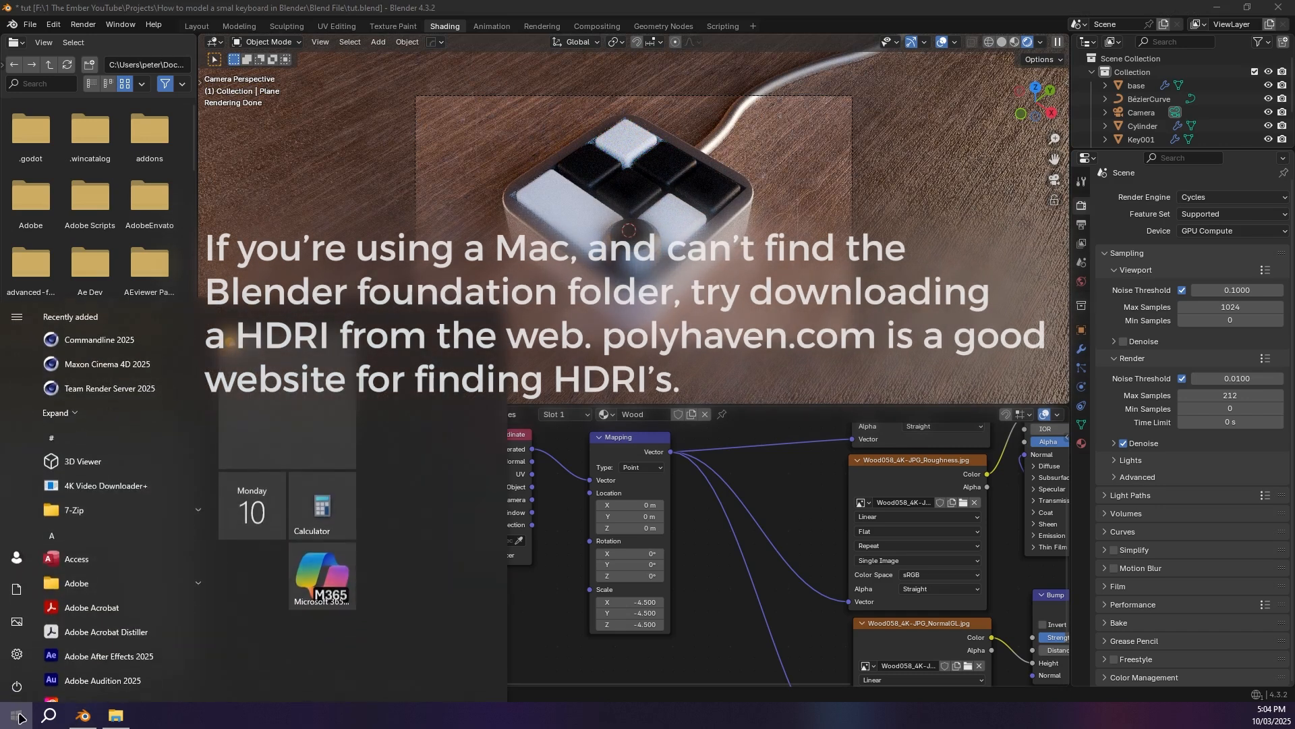
pyautogui.write('blender')
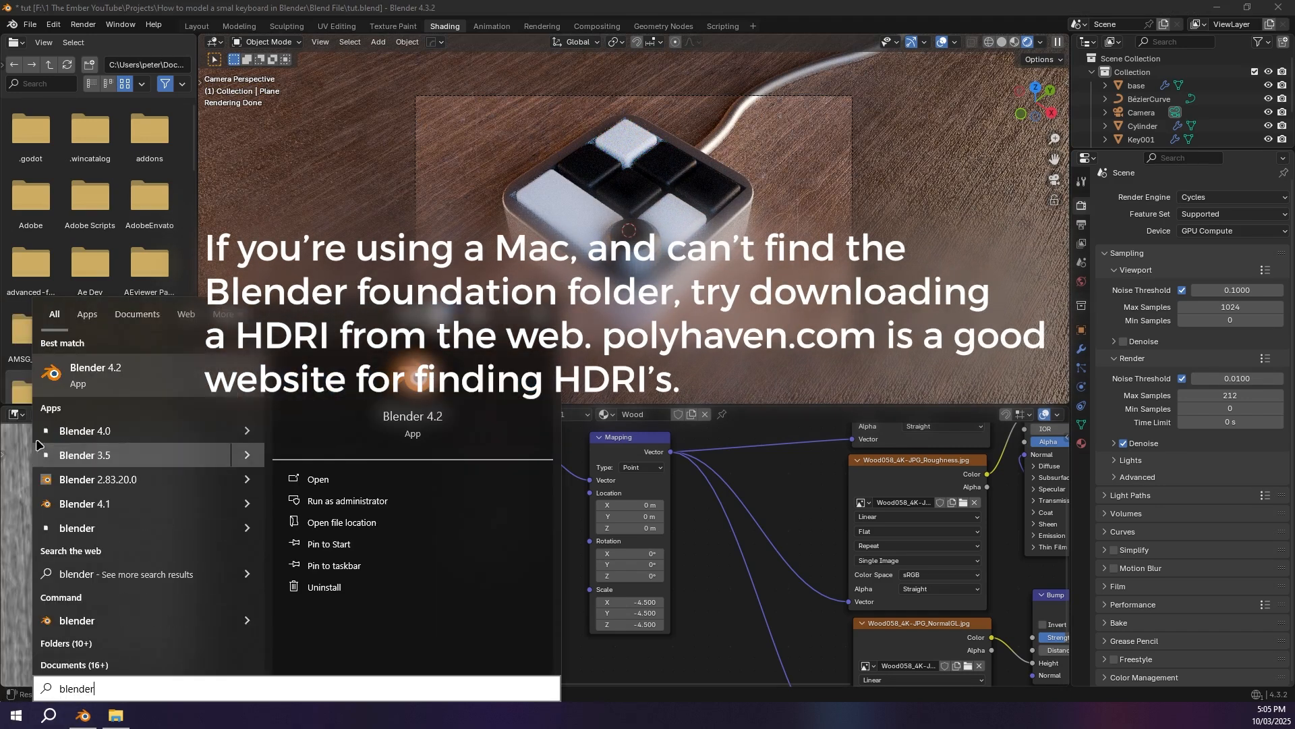
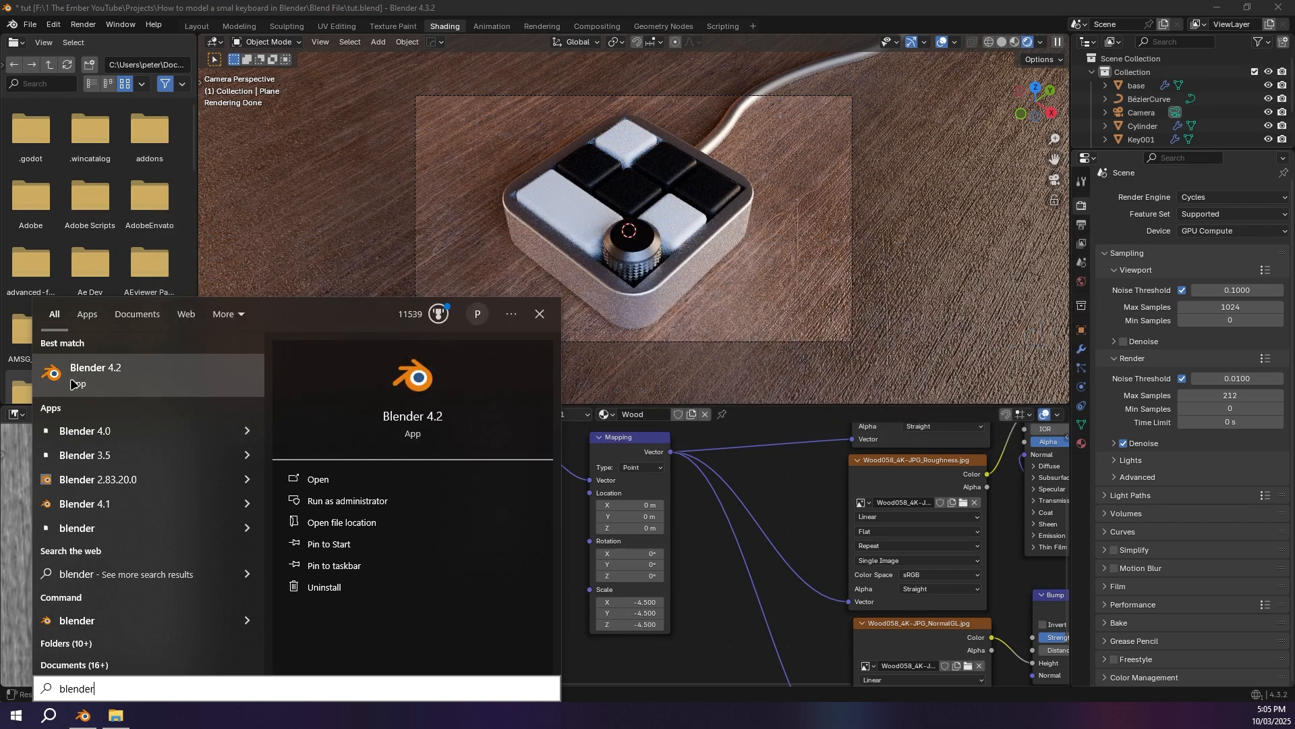
# Step: Open the Blender 4.2 installation's file location and browse through its 4.2 folder to the studiolights folder
pyautogui.click(330, 523)
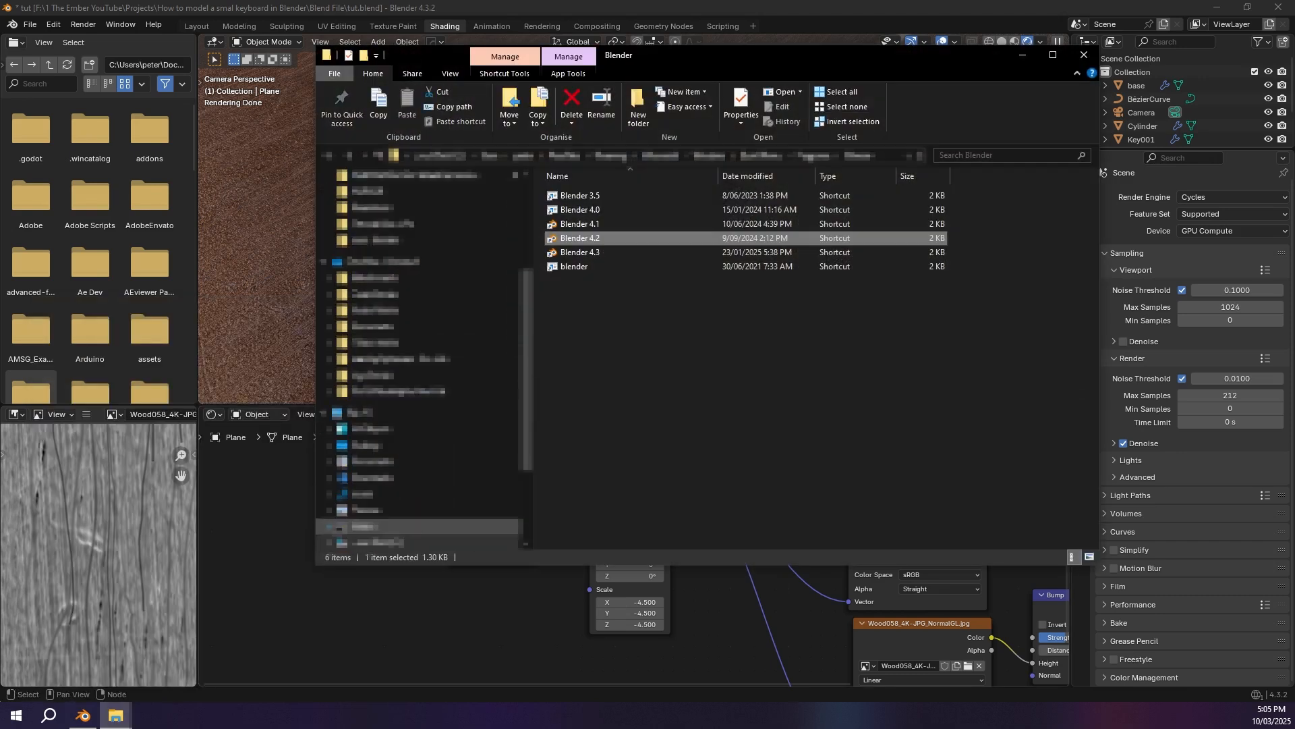
pyautogui.rightClick(591, 242)
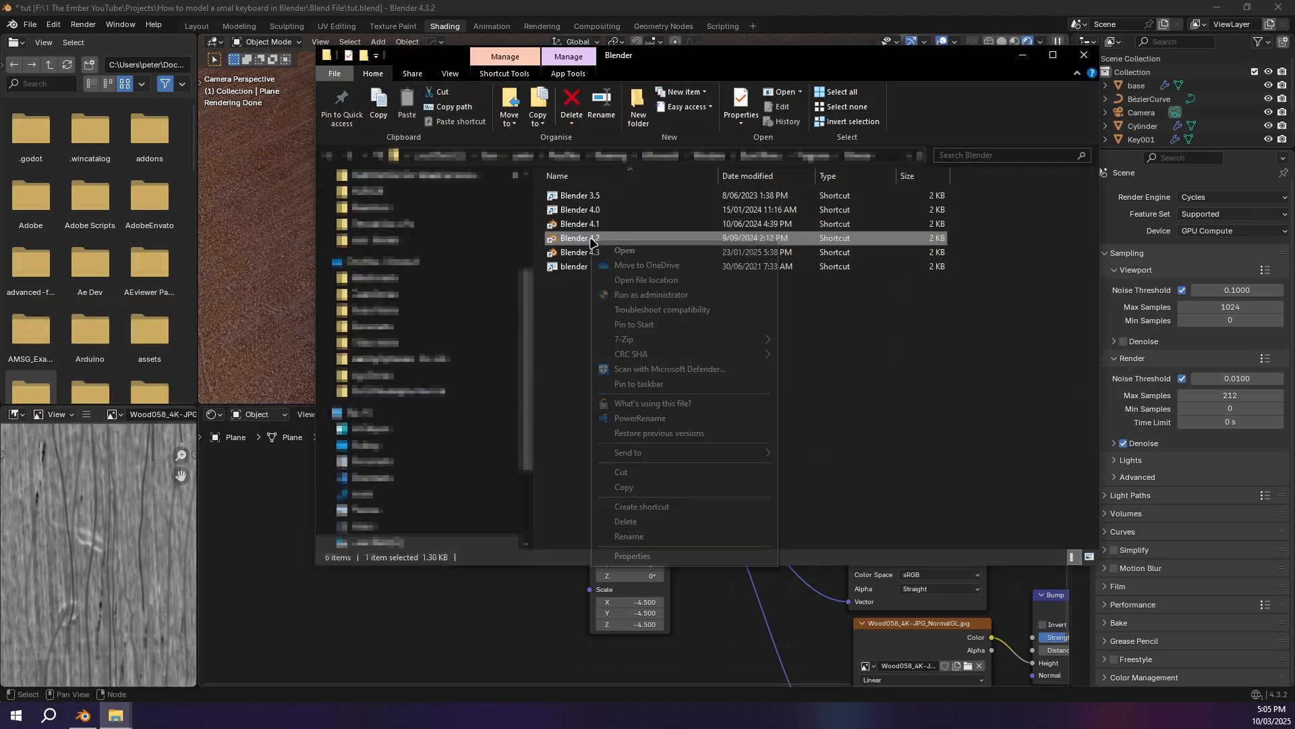
pyautogui.click(658, 284)
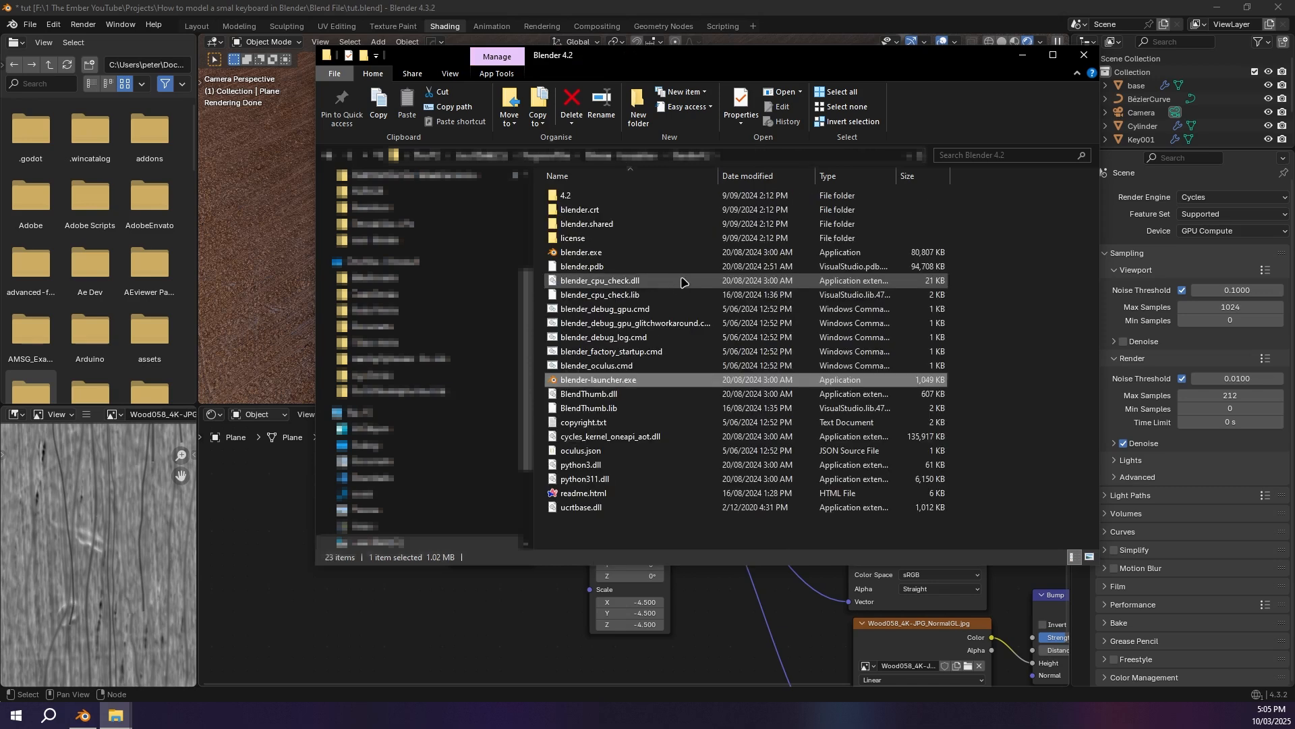
pyautogui.doubleClick(611, 197)
pyautogui.doubleClick(622, 266)
pyautogui.doubleClick(604, 223)
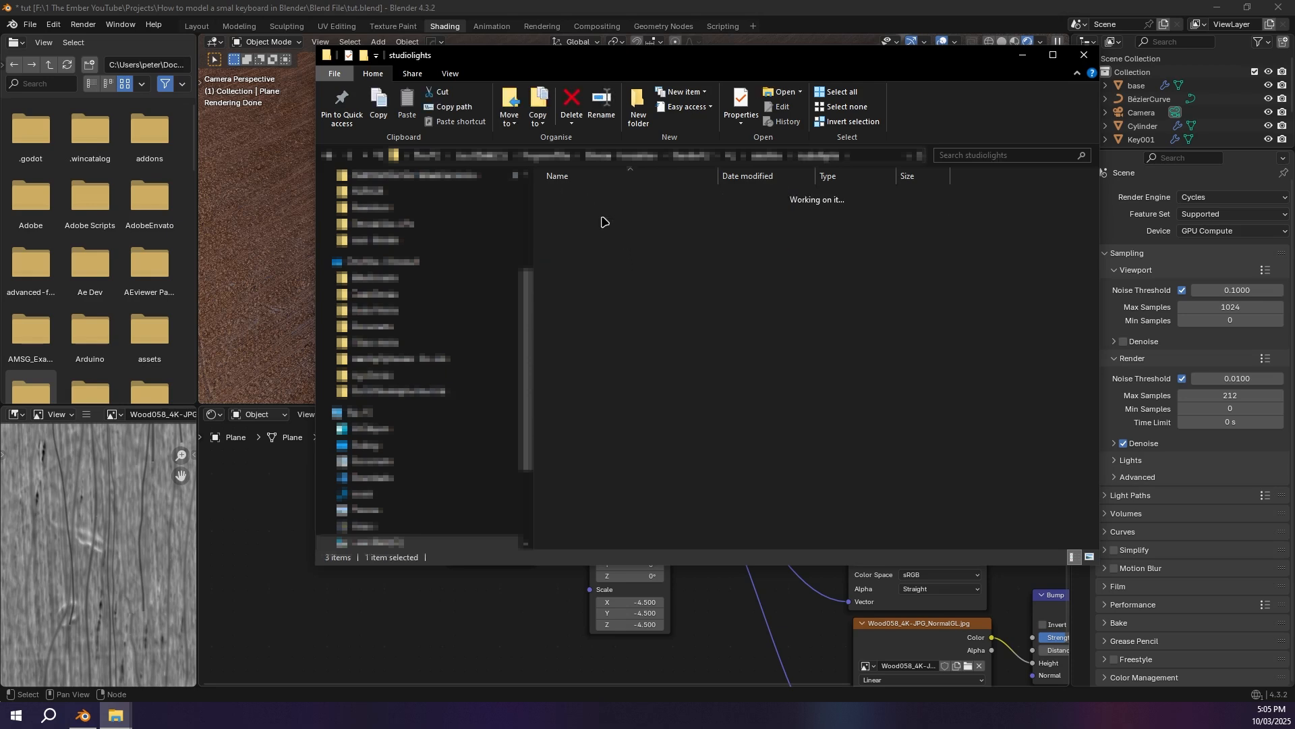
pyautogui.hotkey('ctrl', 'a')
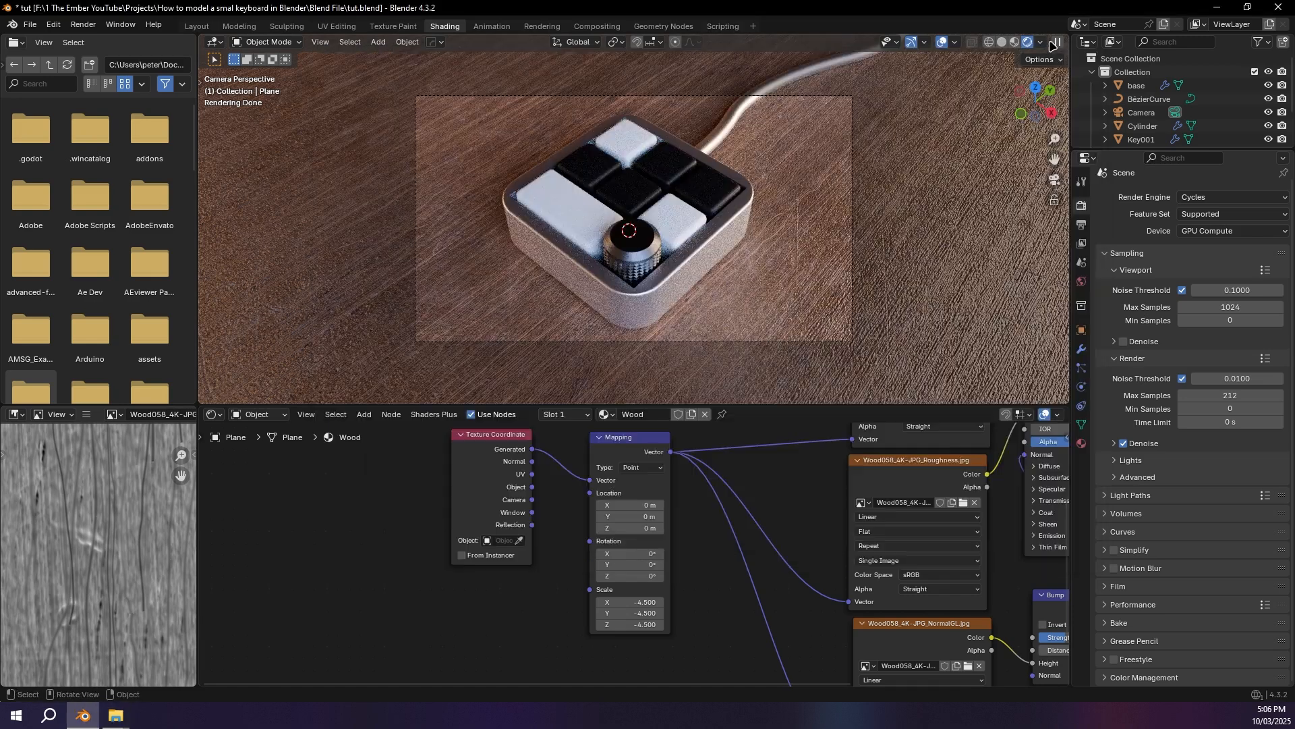
# Step: Check in Blender's viewport shading options which HDRI file the current studio light uses
pyautogui.click(1041, 42)
pyautogui.click(1048, 206)
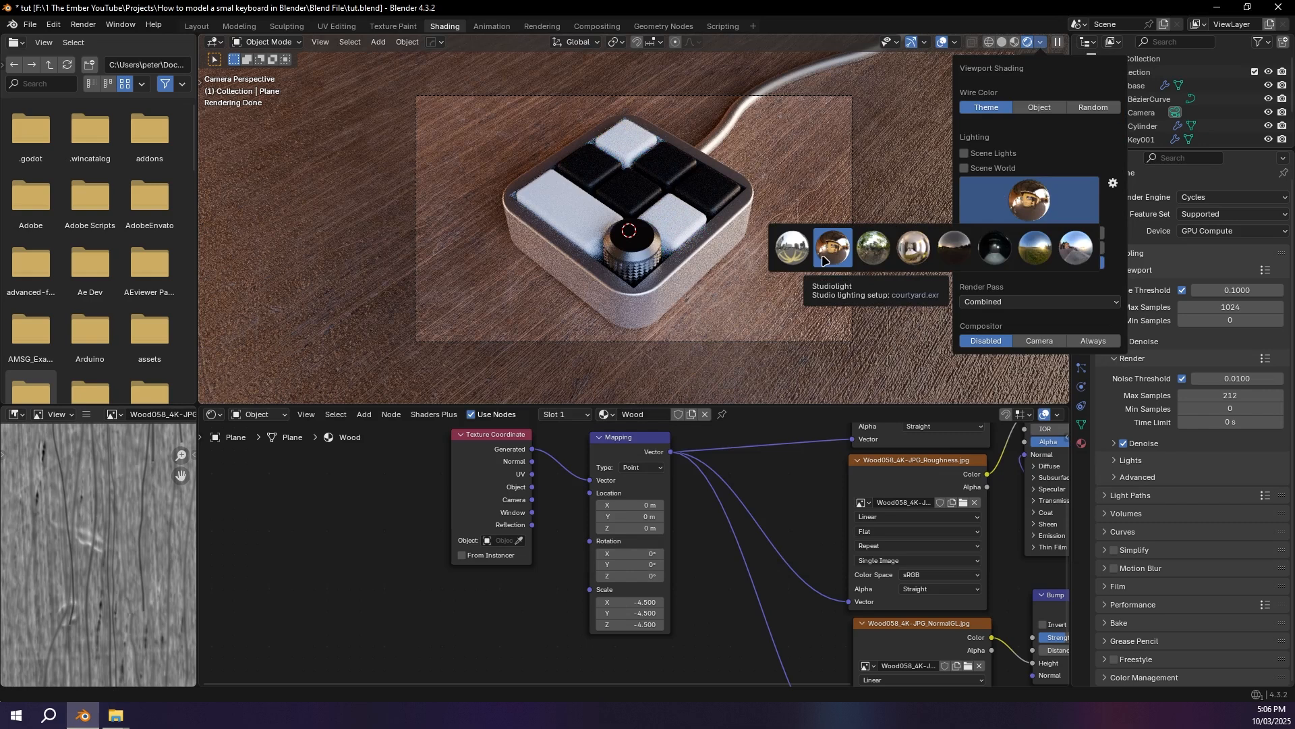
pyautogui.hotkey('alt', 'Tab')
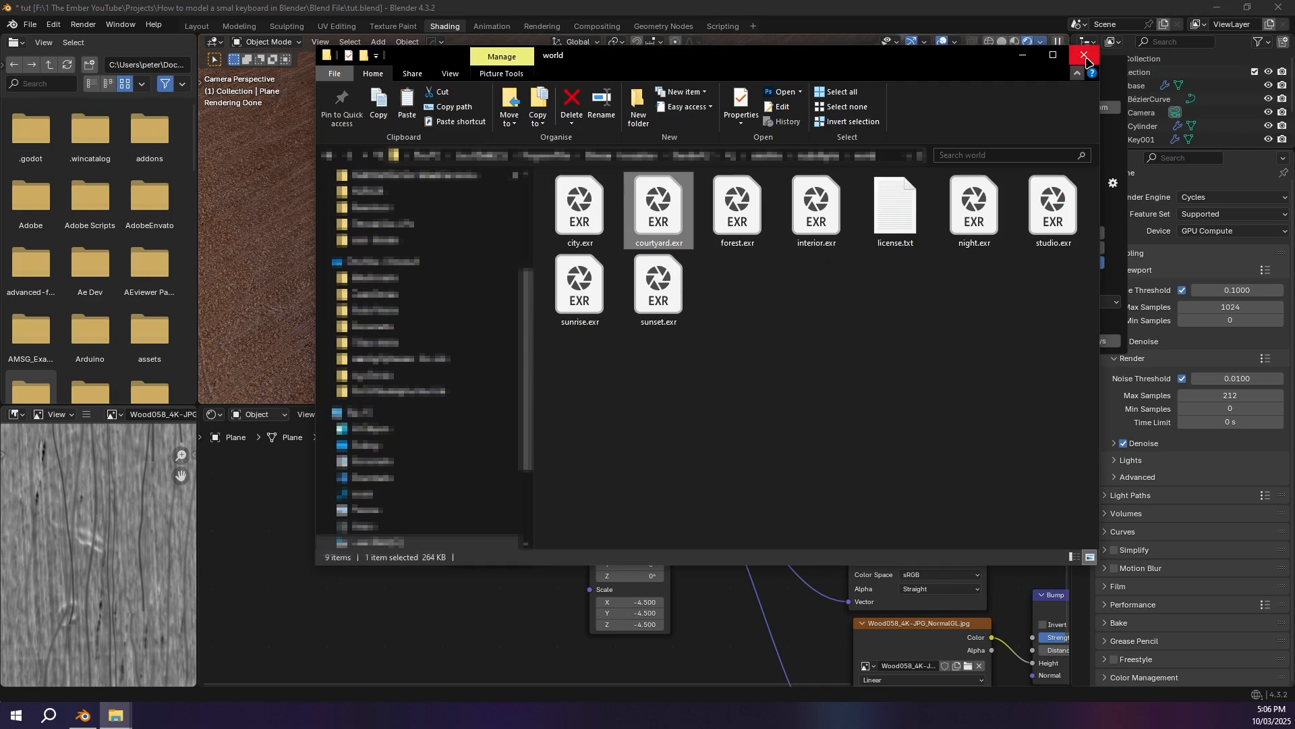
# Step: Copy courtyard.exr from Blender's world studio lights folder into the project's Assets folder, and return to Blender
pyautogui.click(1085, 55)
pyautogui.click(116, 715)
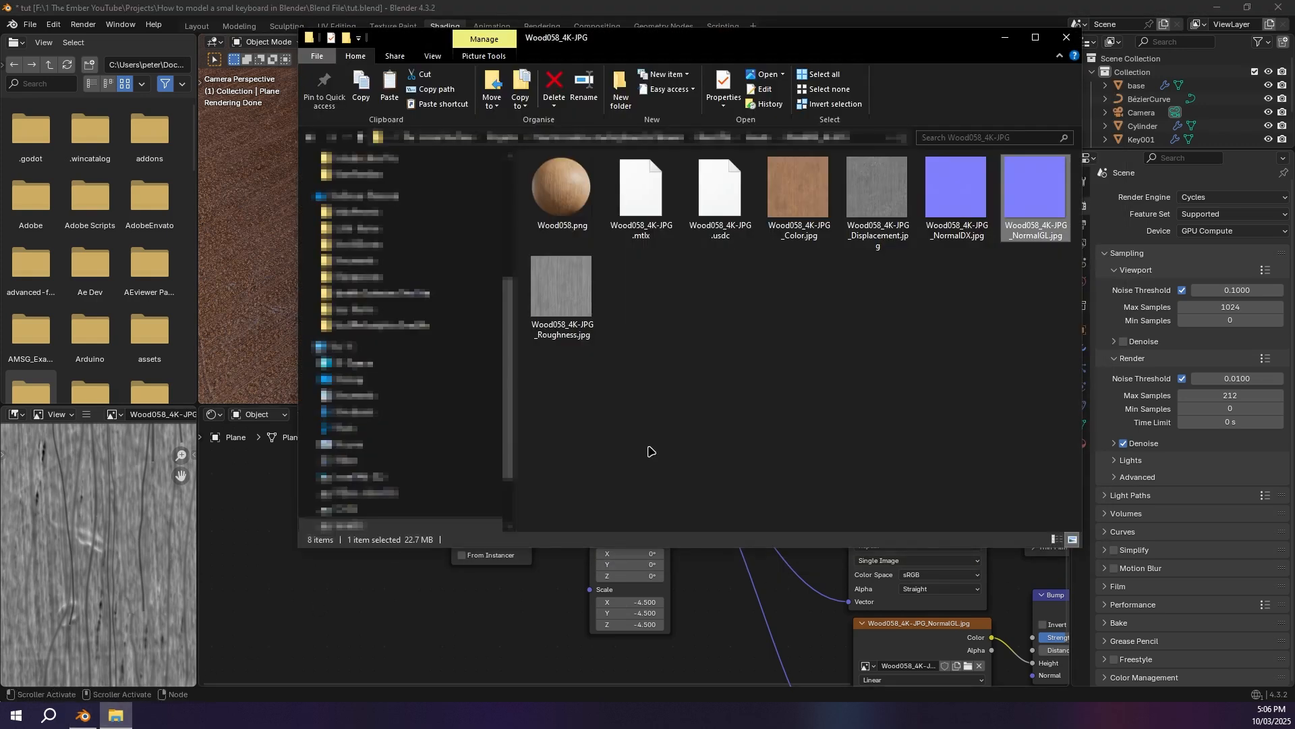
pyautogui.click(357, 137)
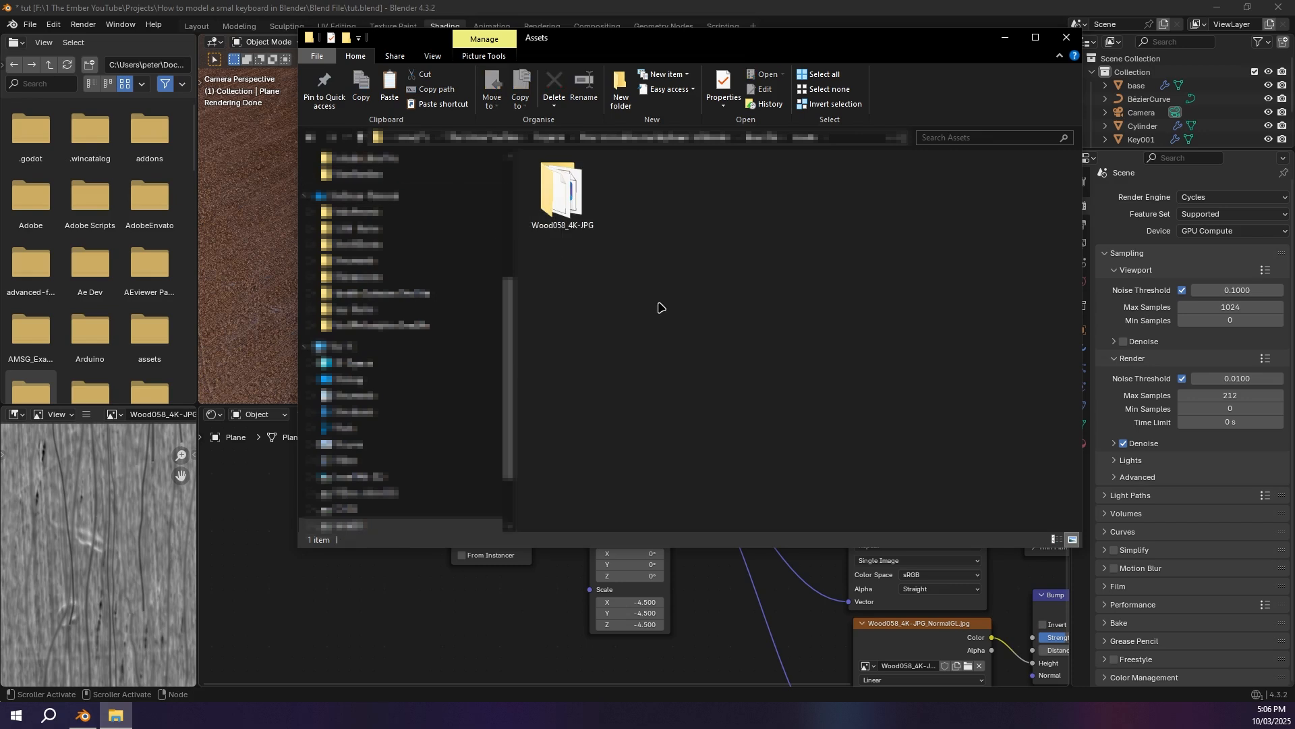
pyautogui.hotkey('ctrl', 'v')
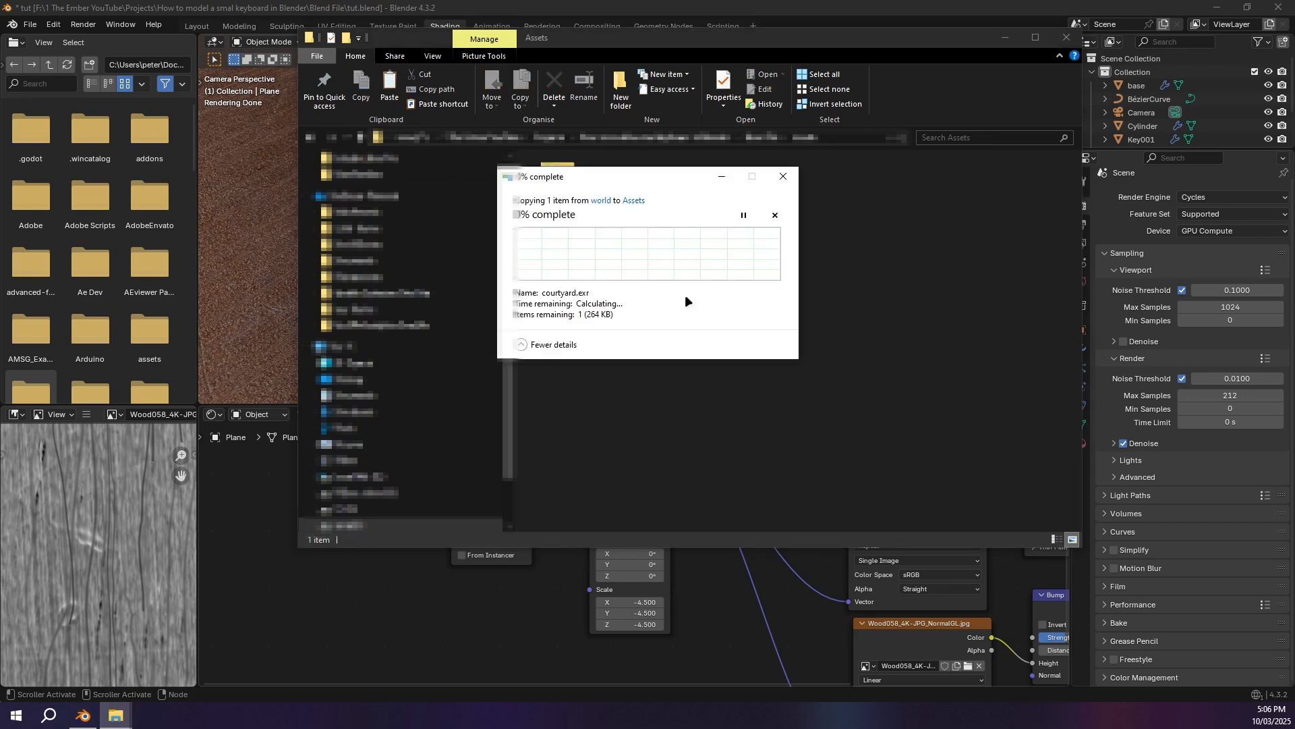
pyautogui.click(1133, 6)
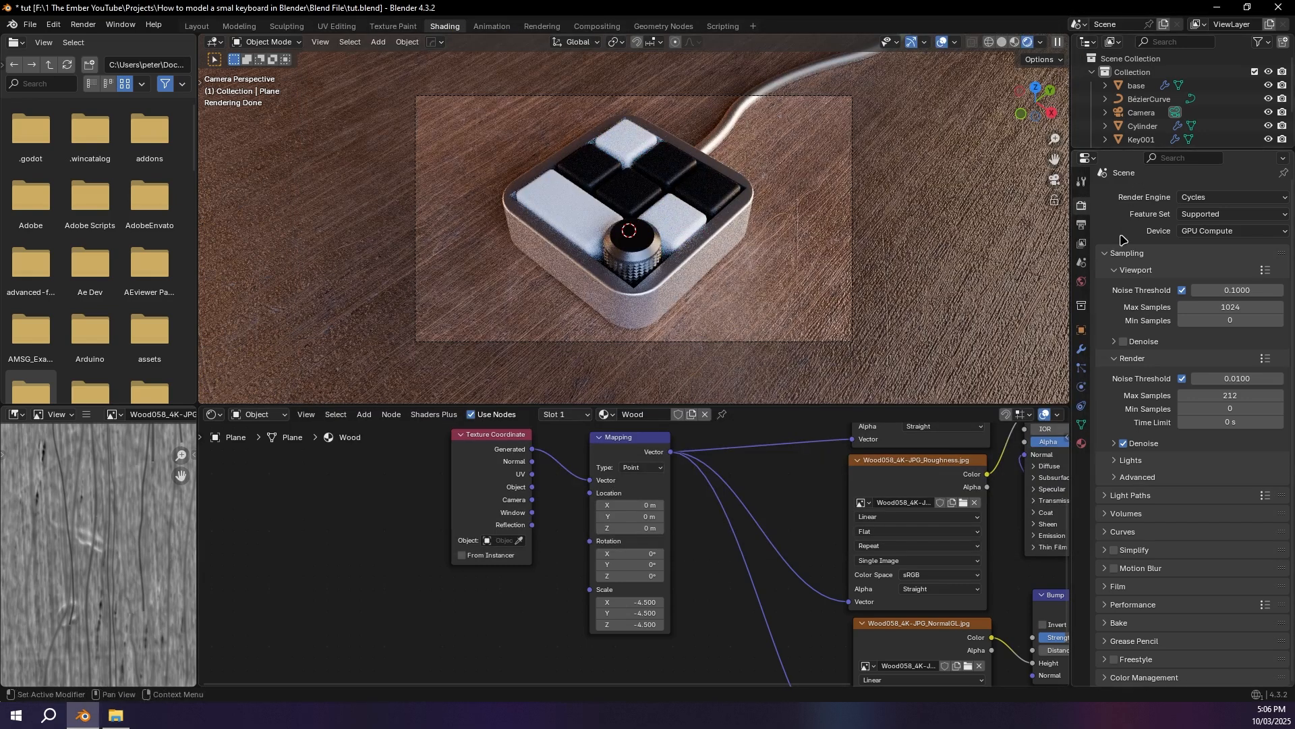
# Step: Assign an Environment Texture to the World's surface color and load courtyard.exr from the Assets folder into it
pyautogui.click(1082, 281)
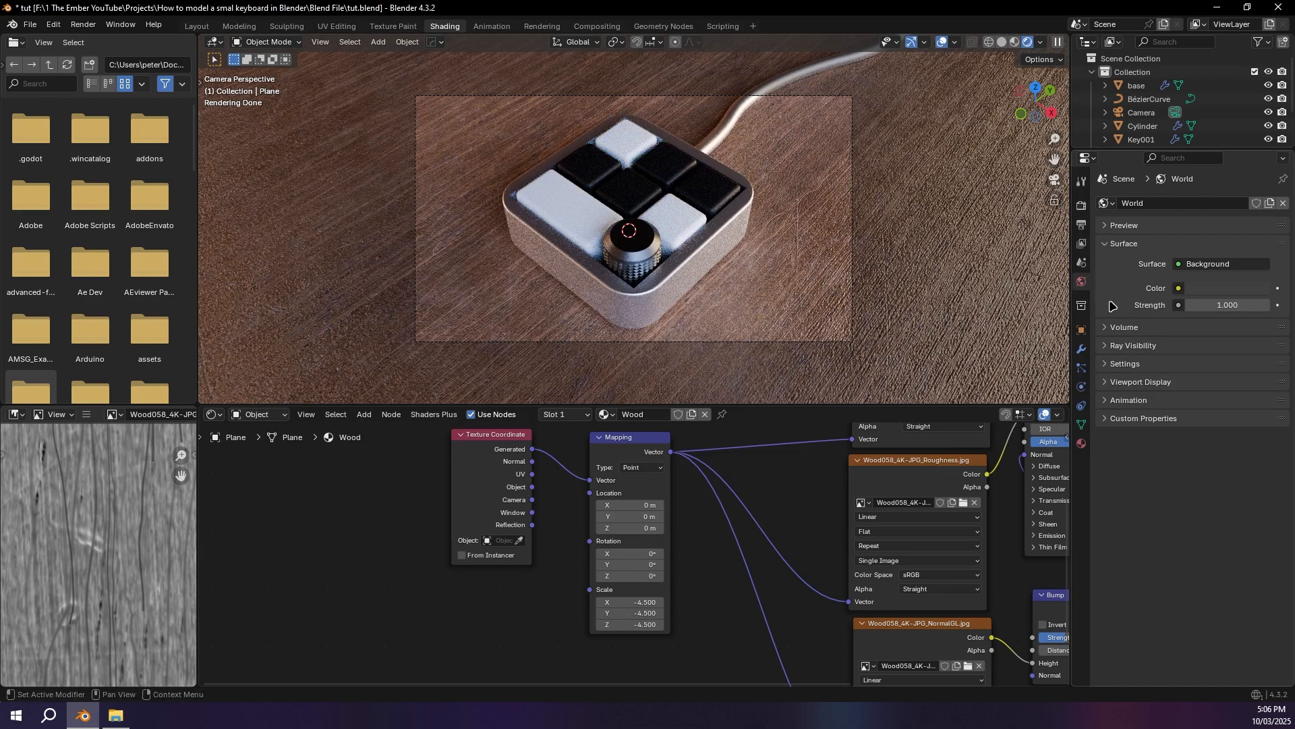
pyautogui.click(1178, 288)
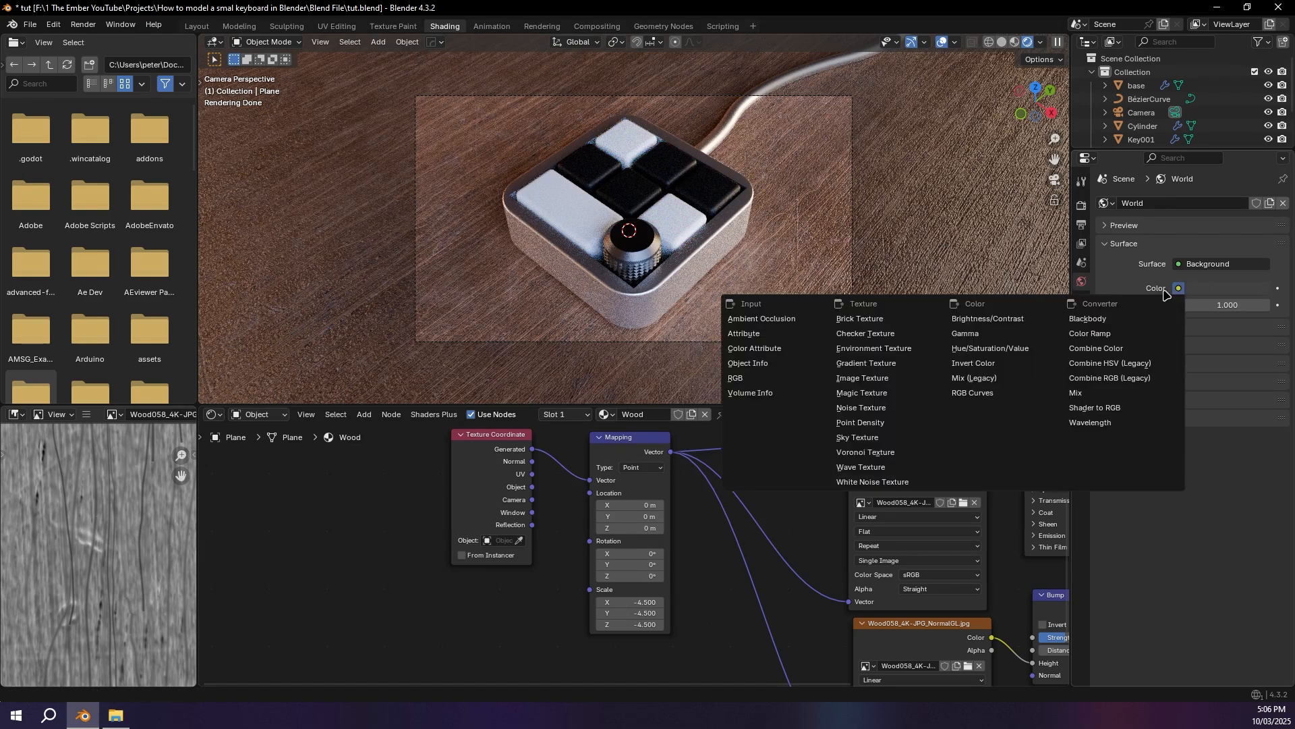
pyautogui.click(896, 349)
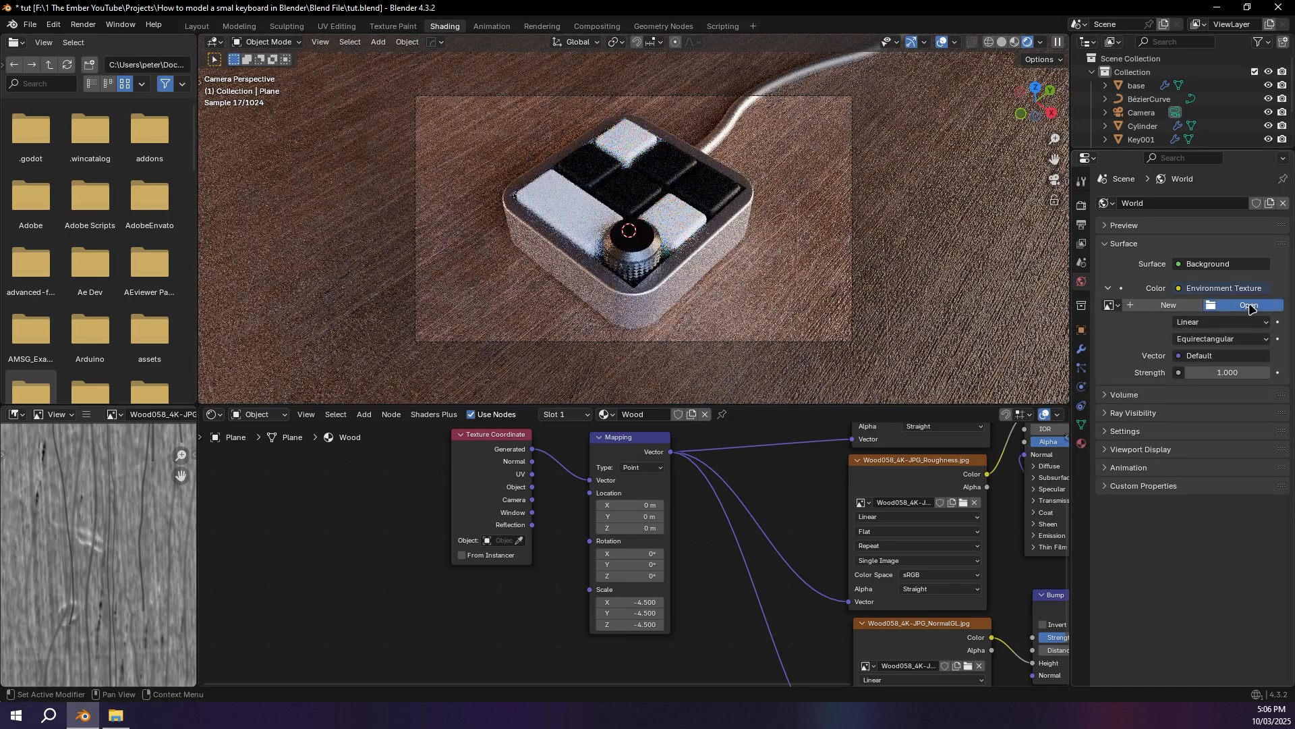
pyautogui.click(1249, 305)
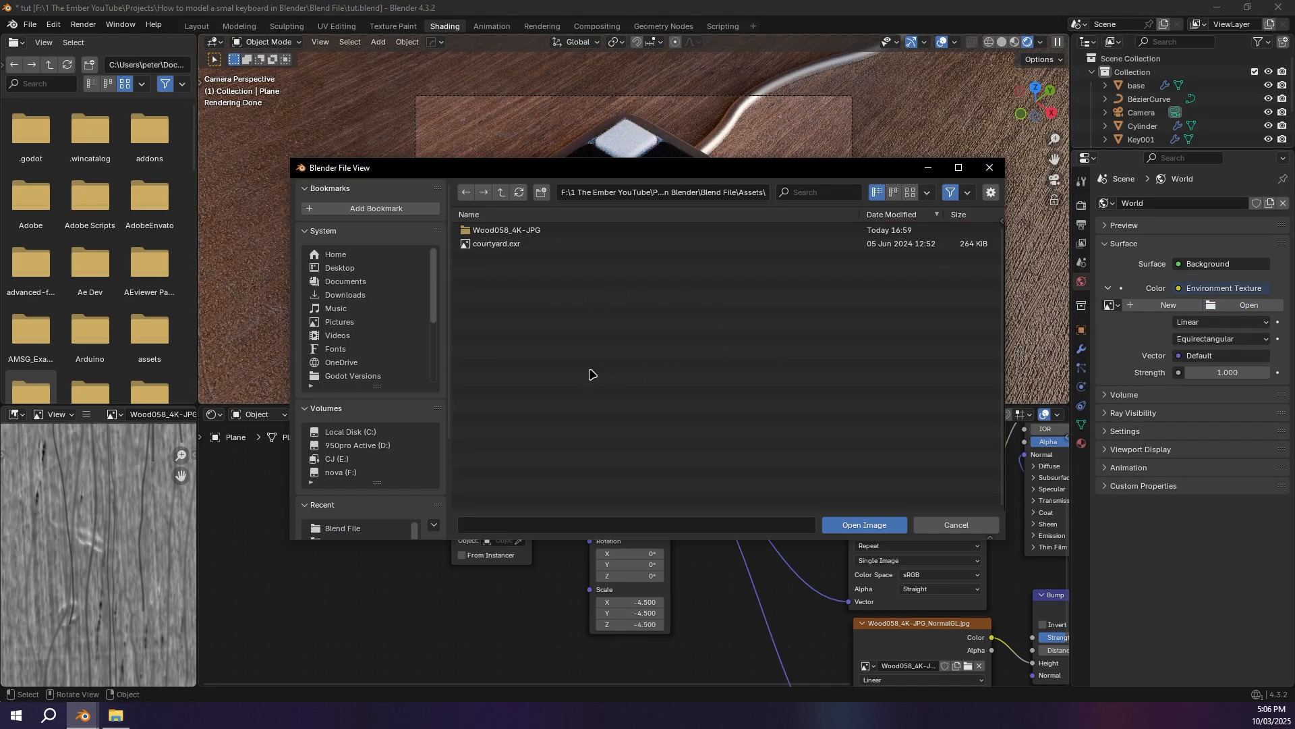
pyautogui.click(560, 244)
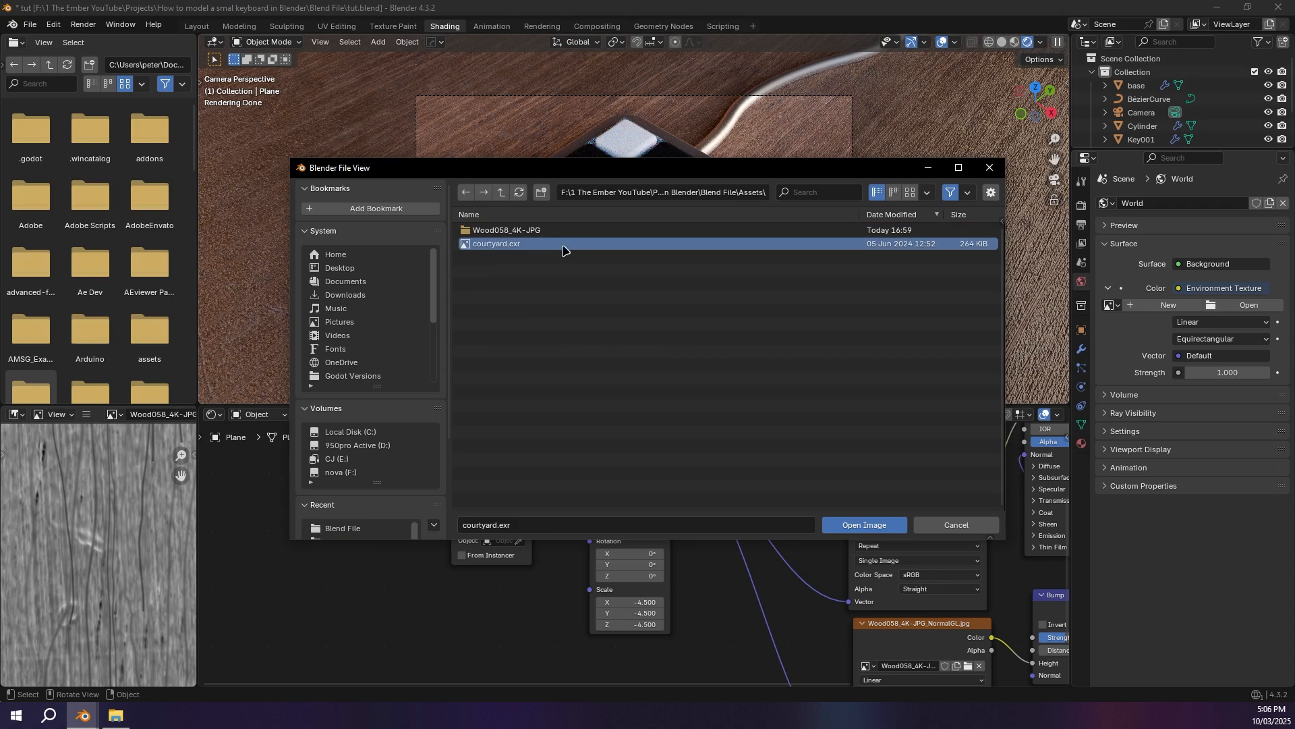
pyautogui.click(866, 527)
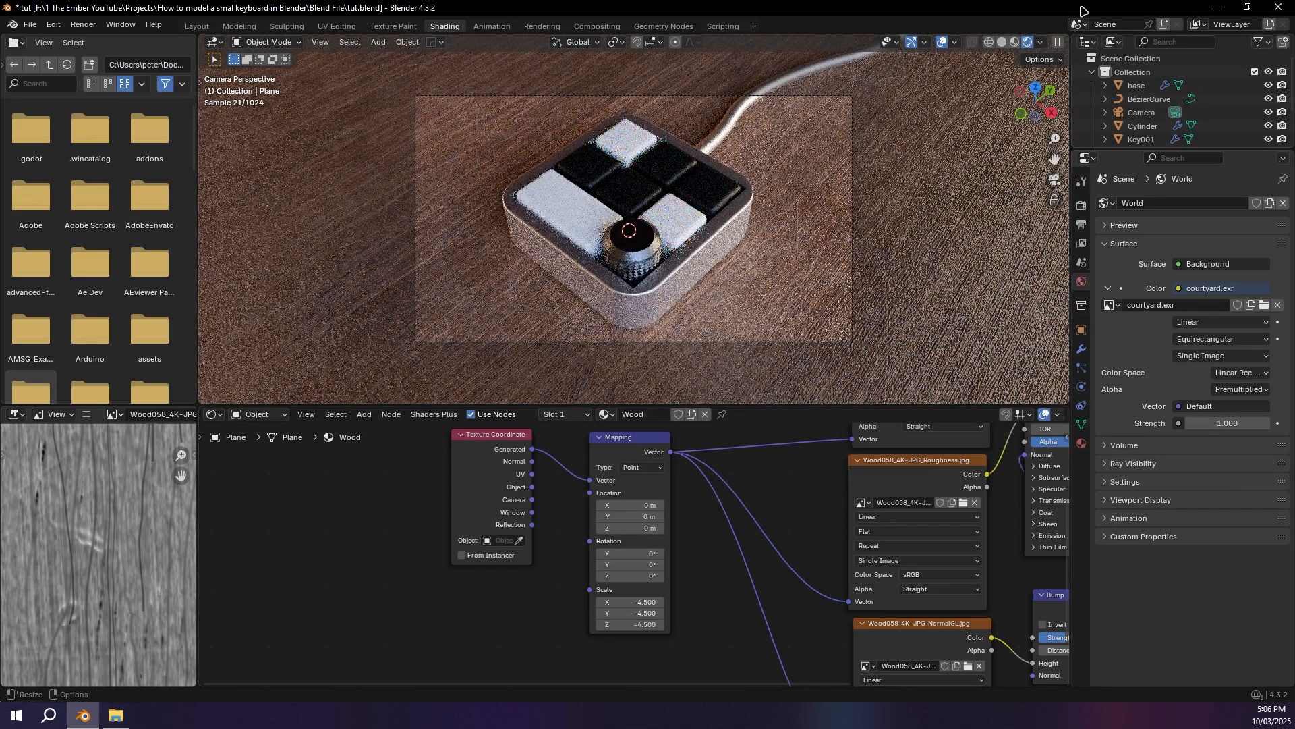
# Step: Enable Scene Lights and Scene World for the rendered viewport, and hide the Light object in the viewport
pyautogui.click(1043, 42)
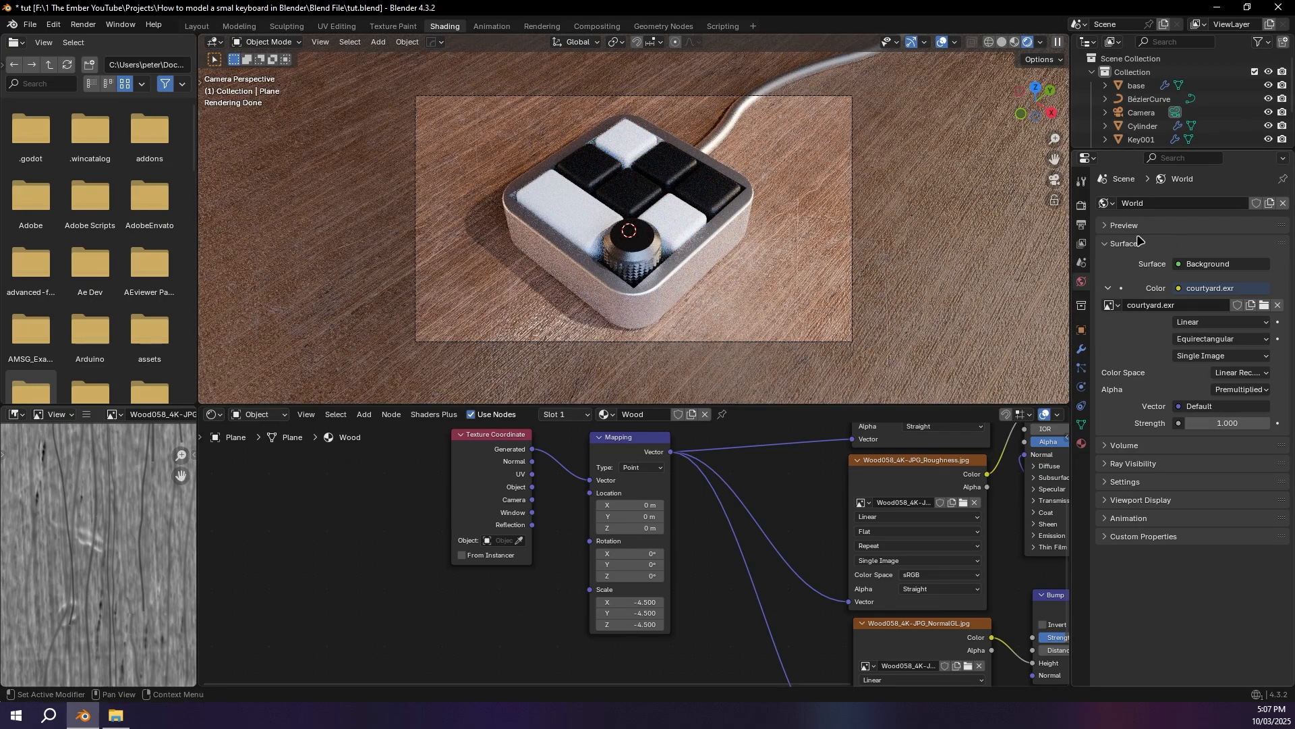
pyautogui.scroll(-3, 1201, 108)
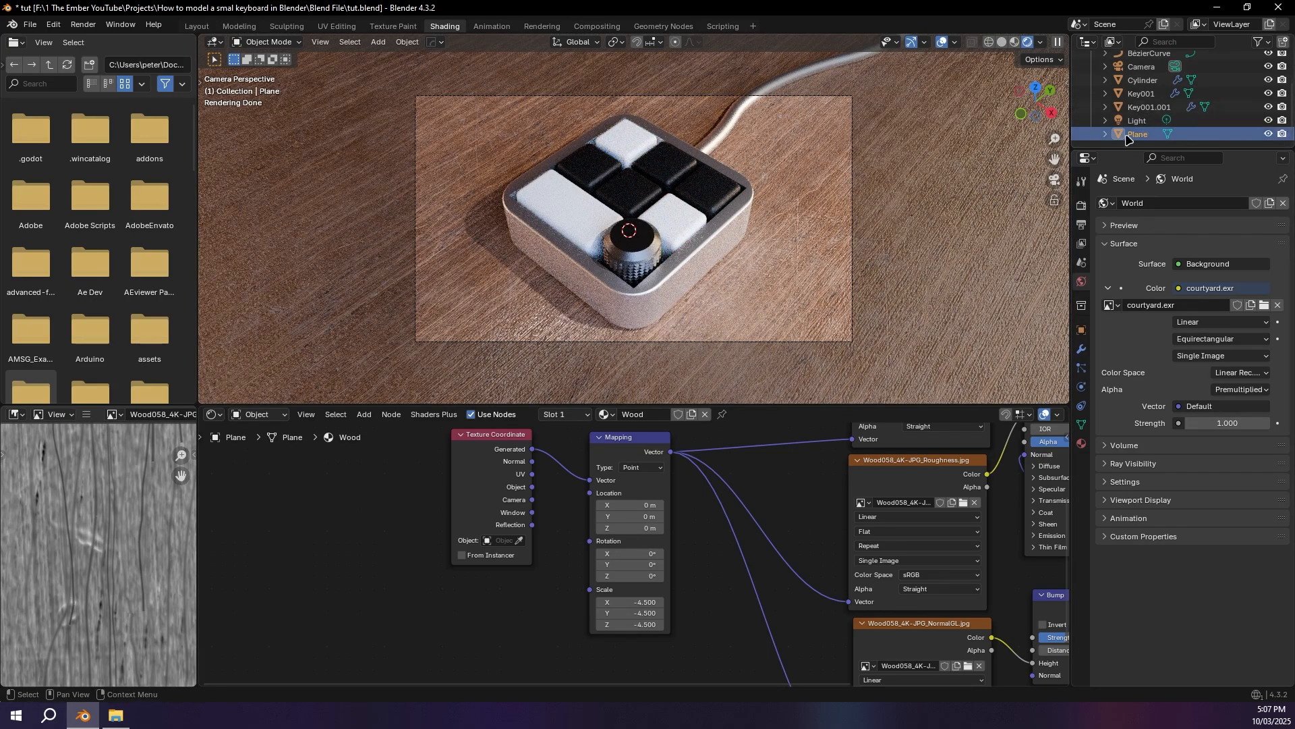
pyautogui.click(1269, 121)
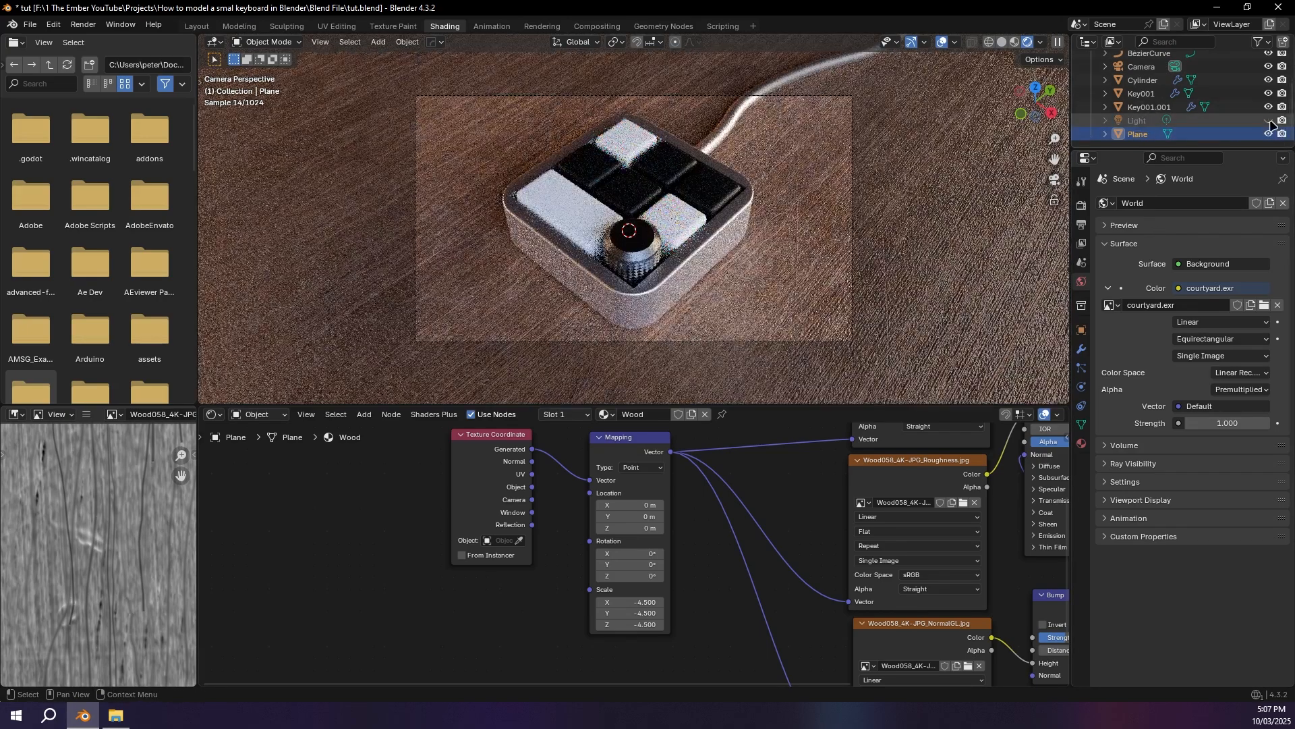
pyautogui.click(1160, 121)
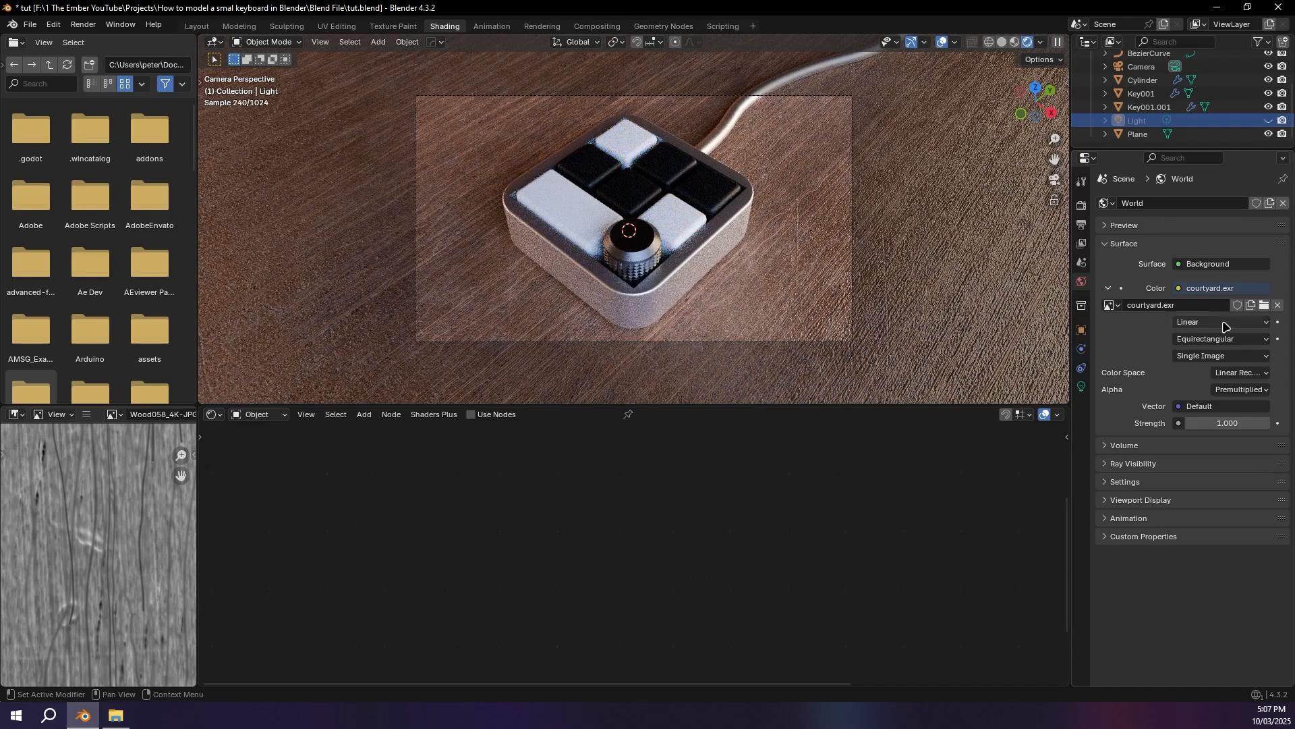
# Step: Set the World background's strength to 2
pyautogui.click(1238, 423)
pyautogui.write('2')
pyautogui.press('Return')
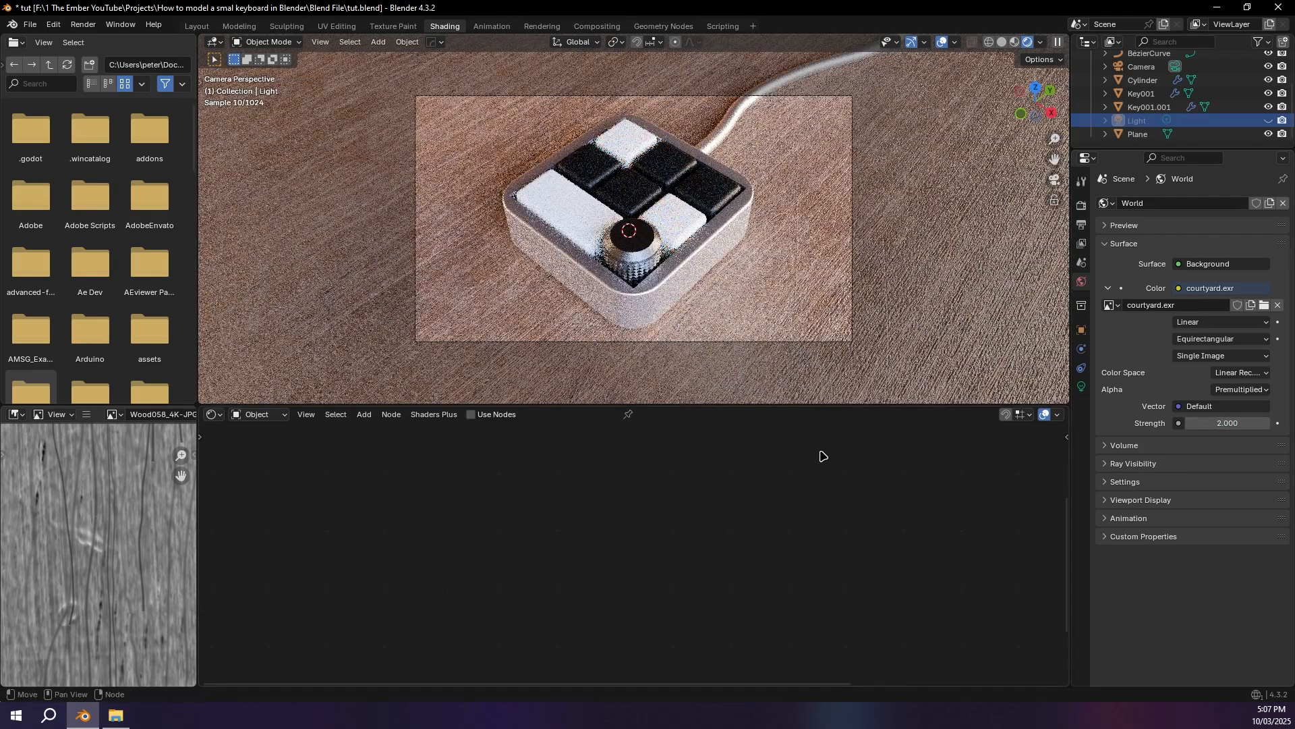
# Step: Make the keypad base's metal material a single-user copy and darken its Base Color to a grey with a value of about 0.144
pyautogui.click(699, 248)
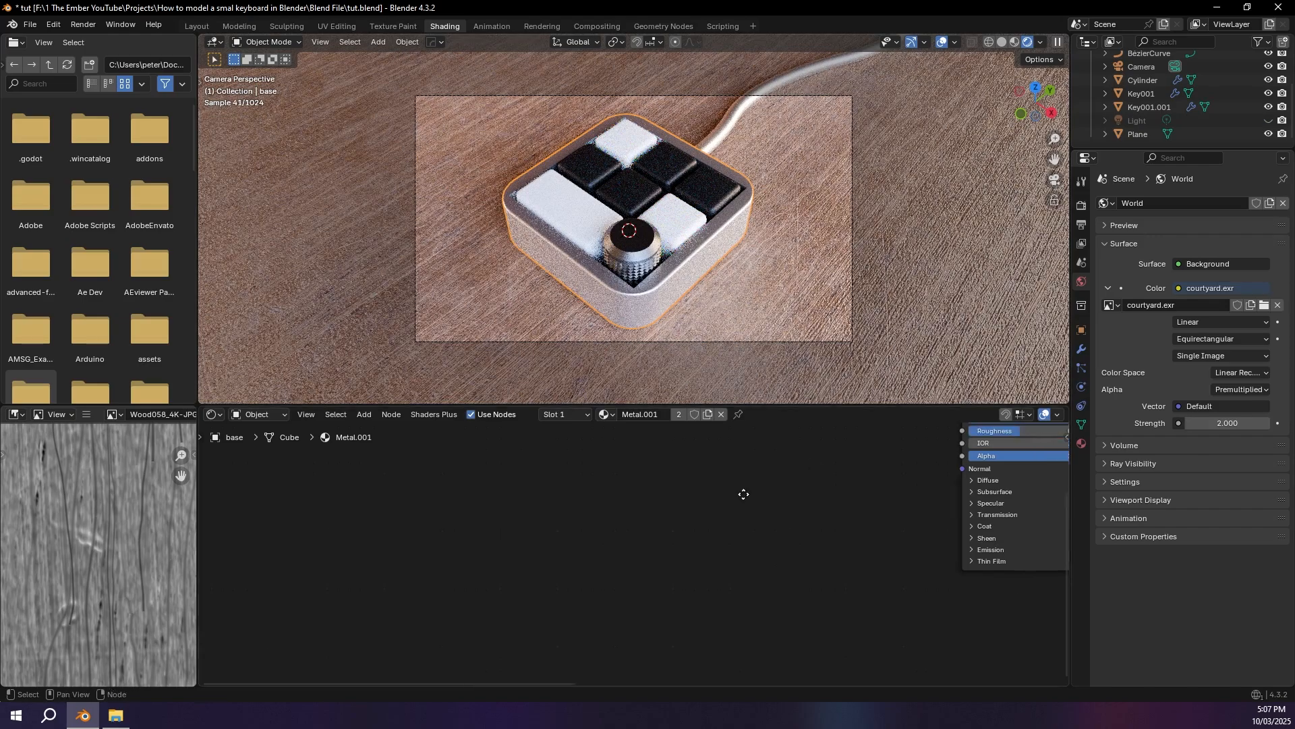
pyautogui.moveTo(744, 495); pyautogui.dragTo(787, 473, button='middle')
pyautogui.click(679, 414)
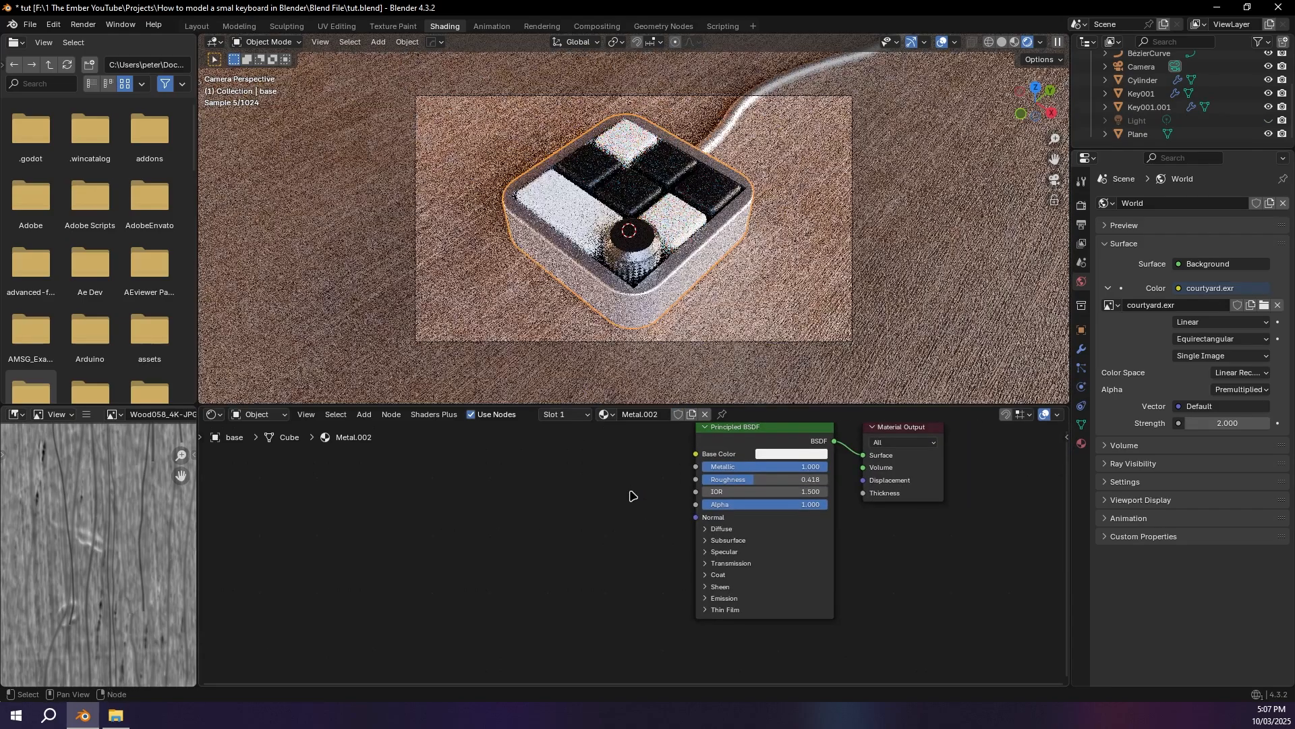
pyautogui.moveTo(630, 491); pyautogui.dragTo(538, 535, button='middle')
pyautogui.click(699, 496)
pyautogui.moveTo(768, 313); pyautogui.dragTo(768, 362)
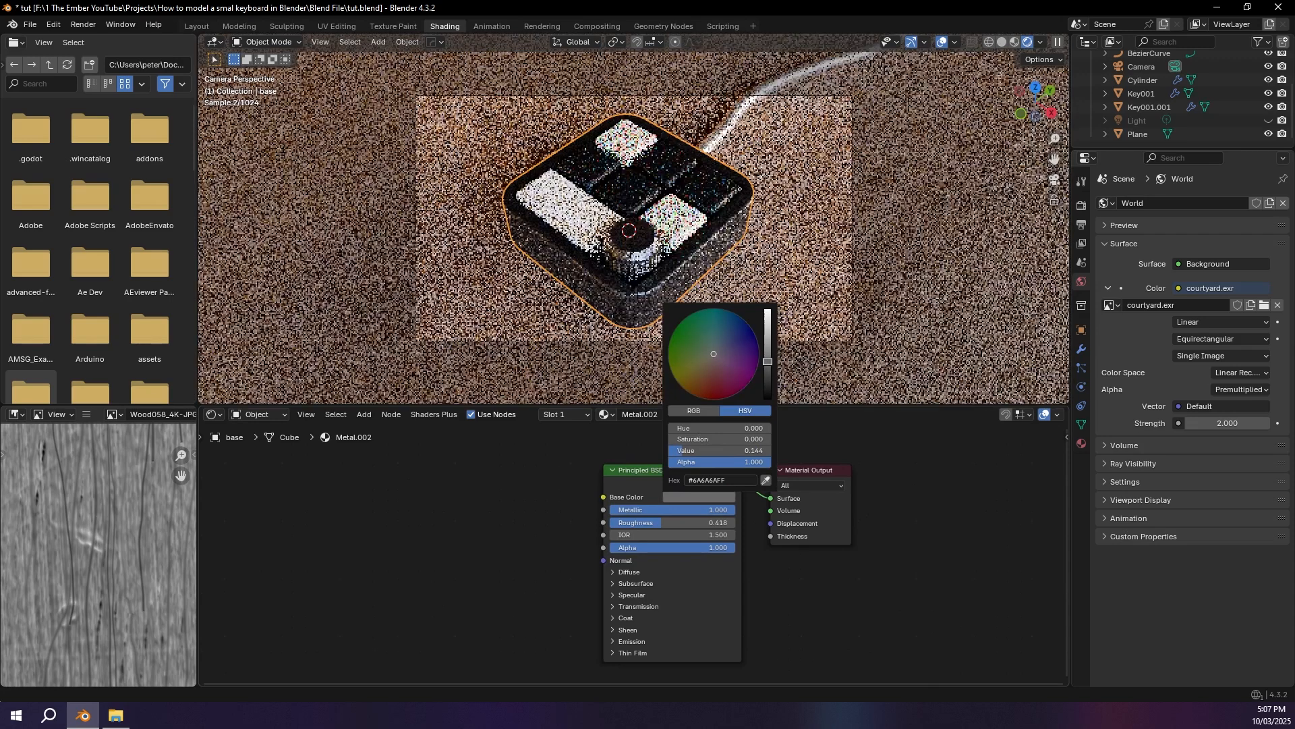
pyautogui.click(803, 343)
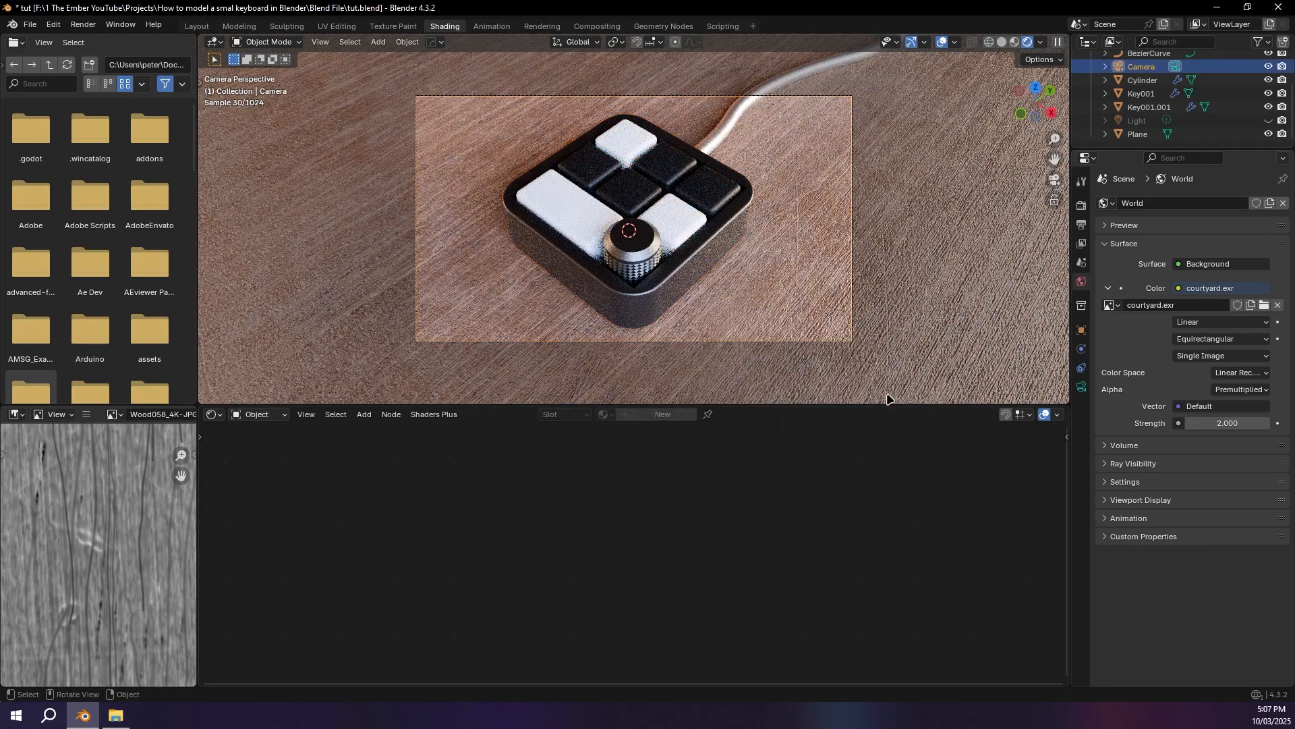
# Step: Lighten the keypad base's Base Color slightly to a mid grey, and save the file
pyautogui.click(682, 295)
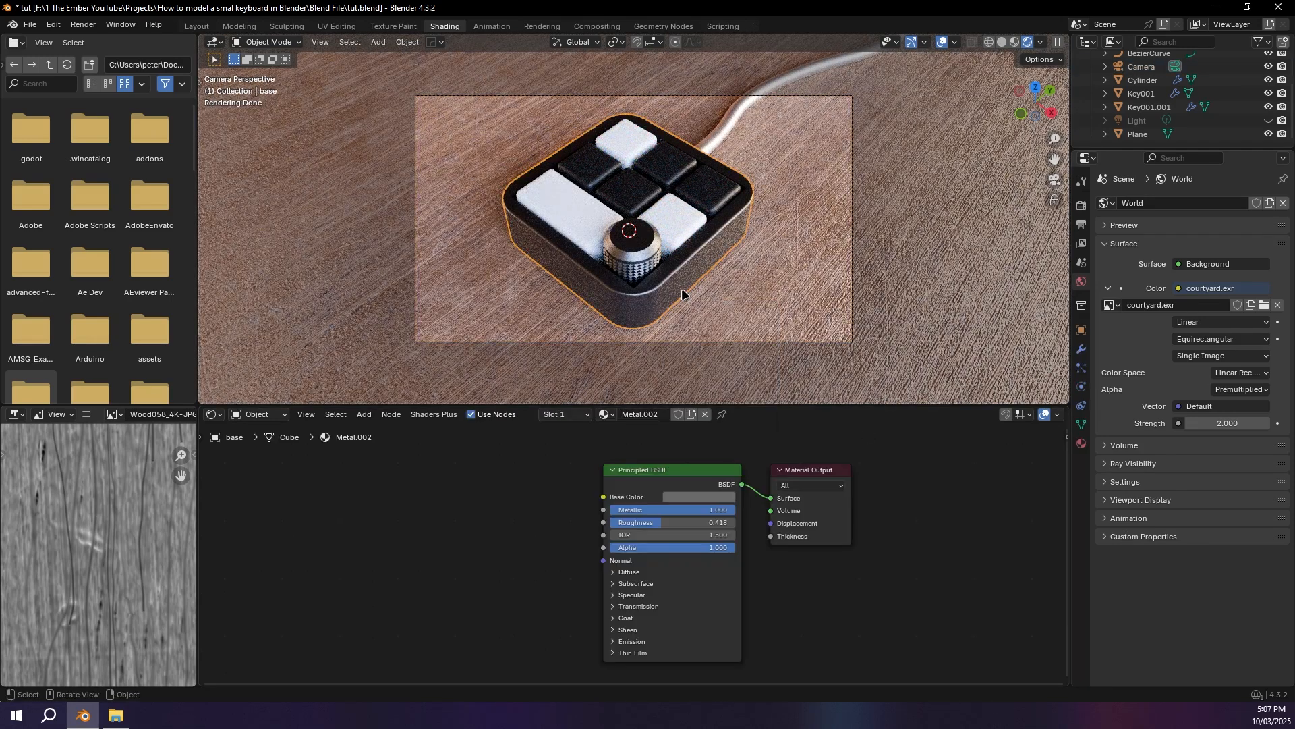
pyautogui.click(715, 498)
pyautogui.moveTo(767, 367); pyautogui.dragTo(768, 350)
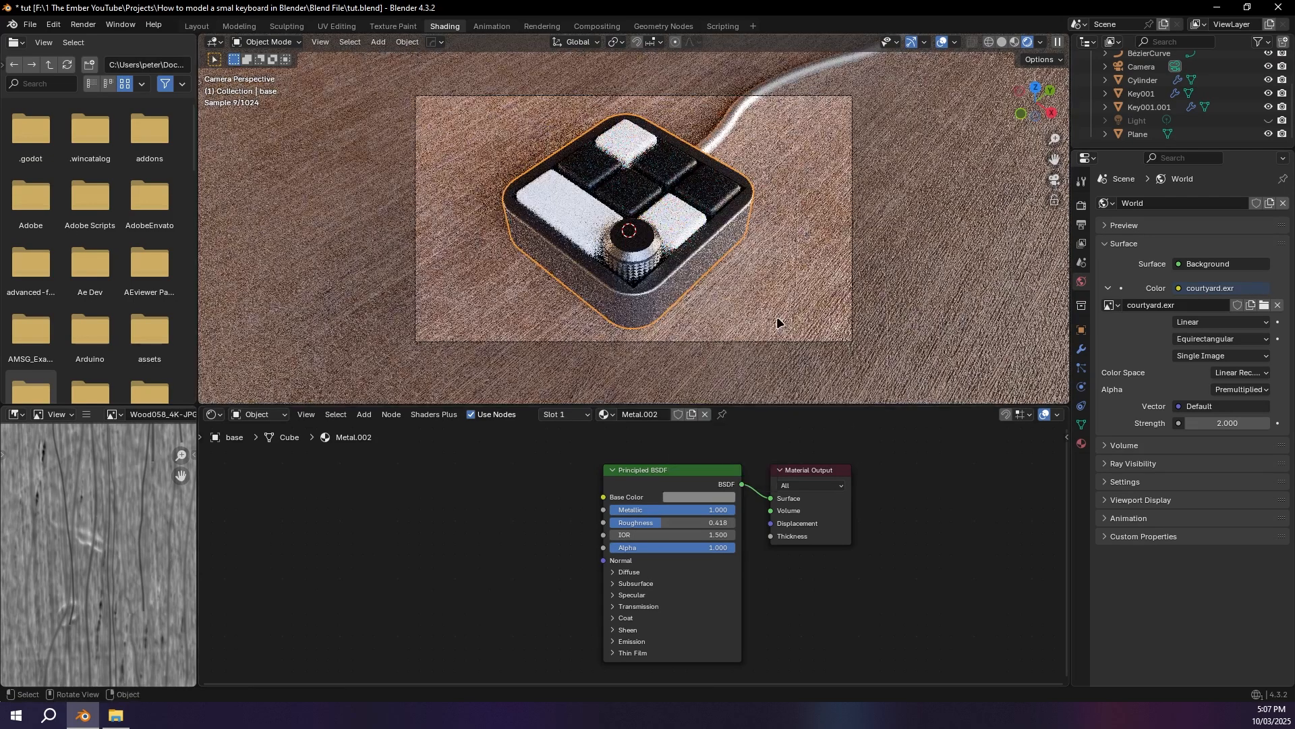
pyautogui.click(733, 307)
pyautogui.hotkey('ctrl', 's')
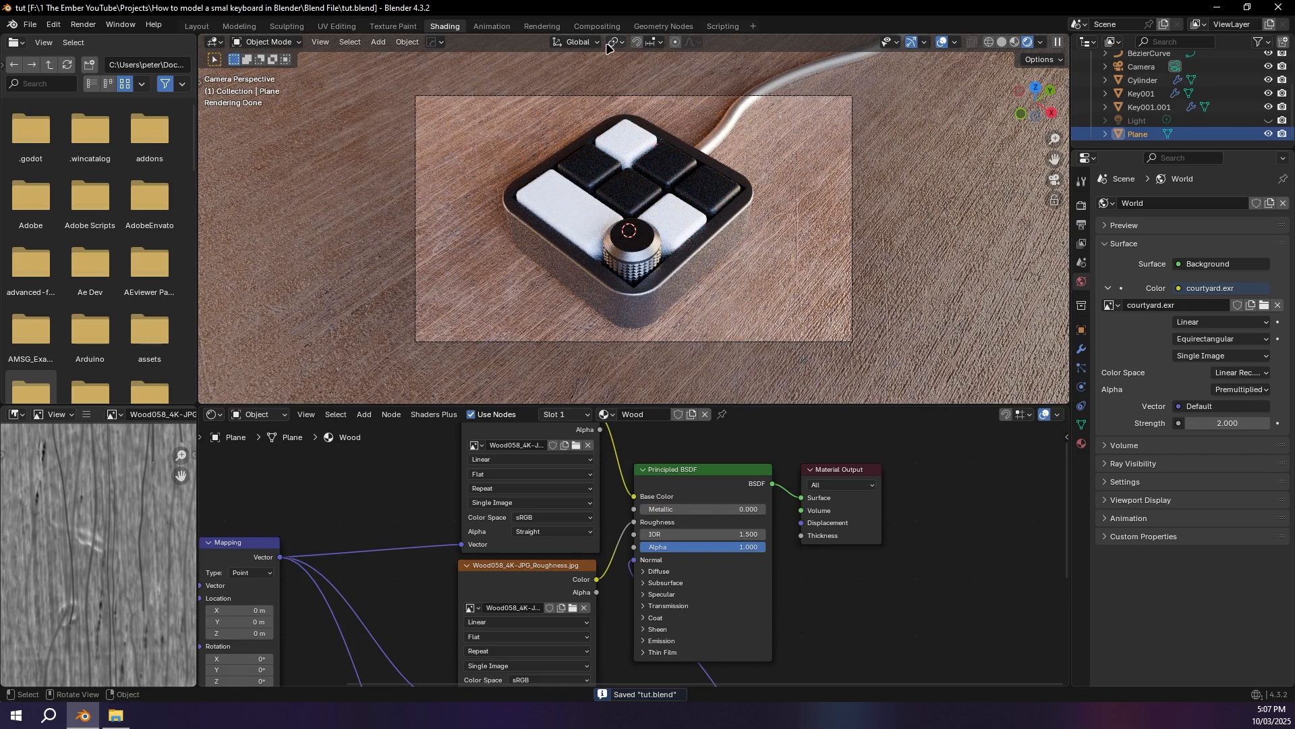
# Step: Add a Glare node set to Bloom between Render Layers and Composite in the compositor, and return to the Shading workspace
pyautogui.click(597, 26)
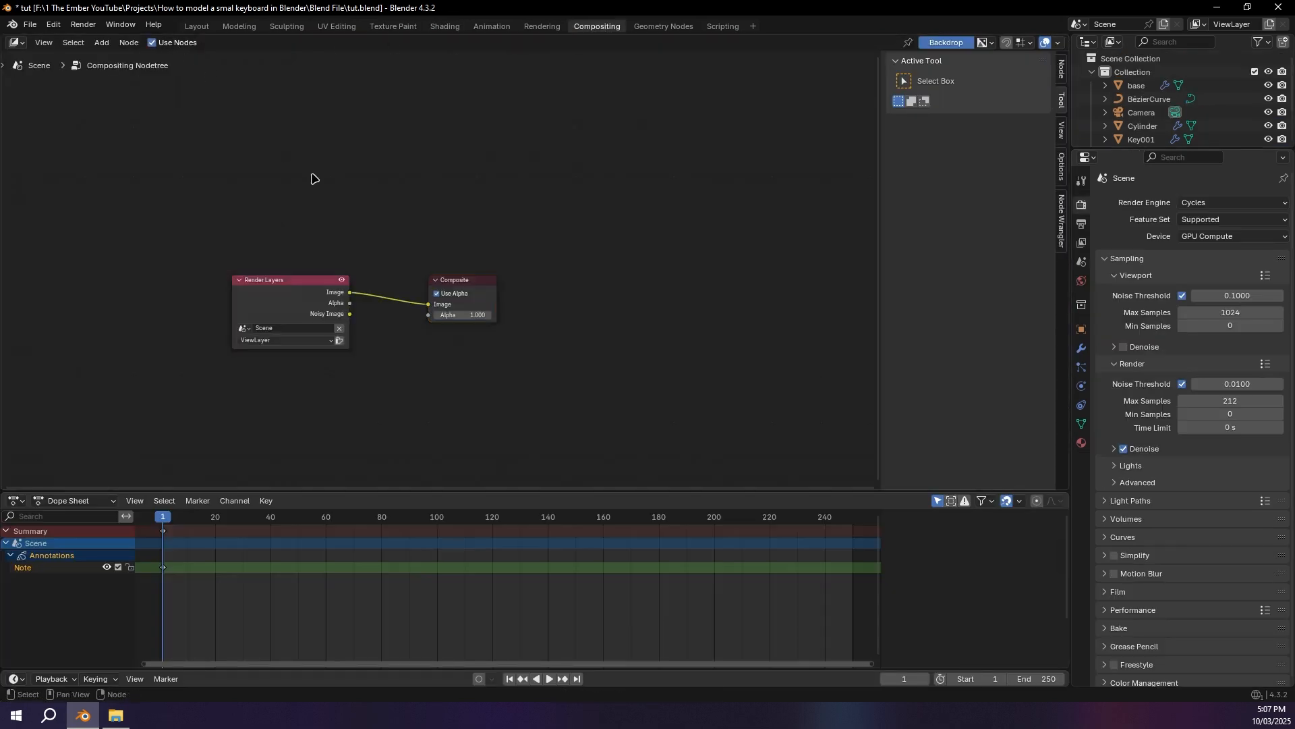
pyautogui.hotkey('shift', 'a')
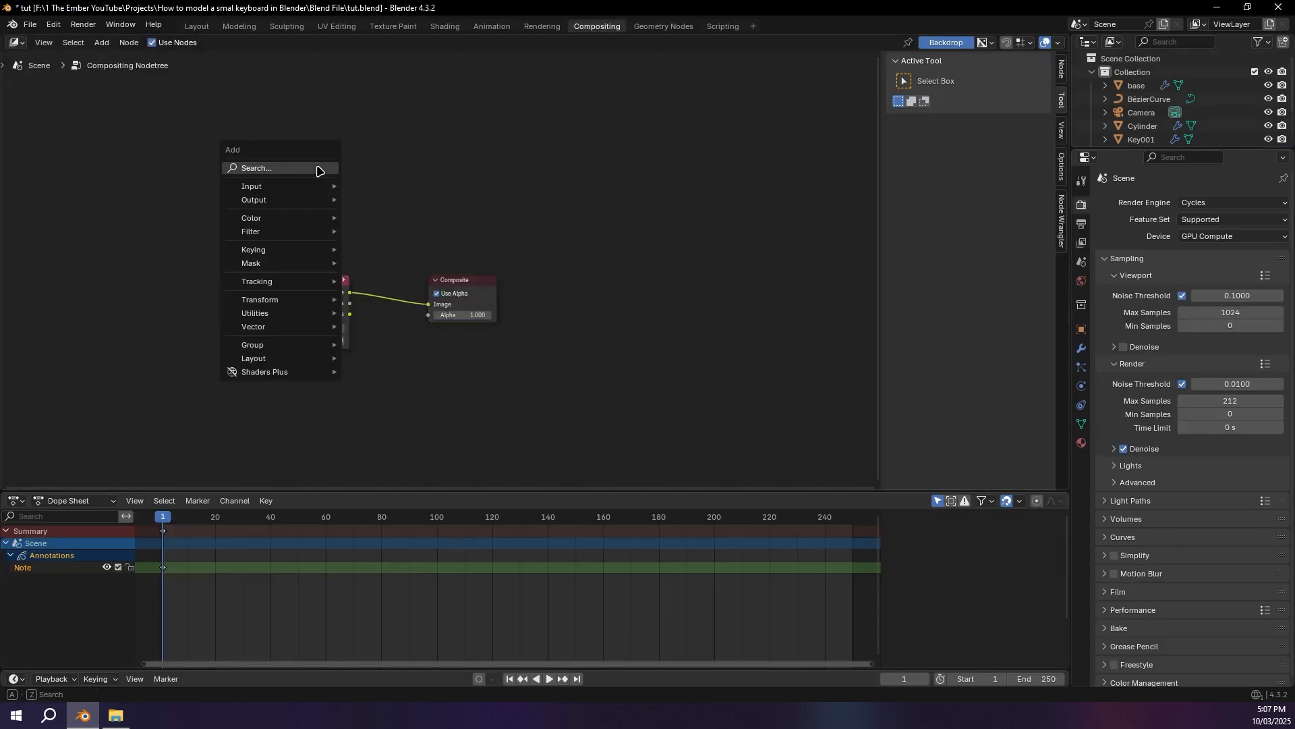
pyautogui.write('gla')
pyautogui.press('Return')
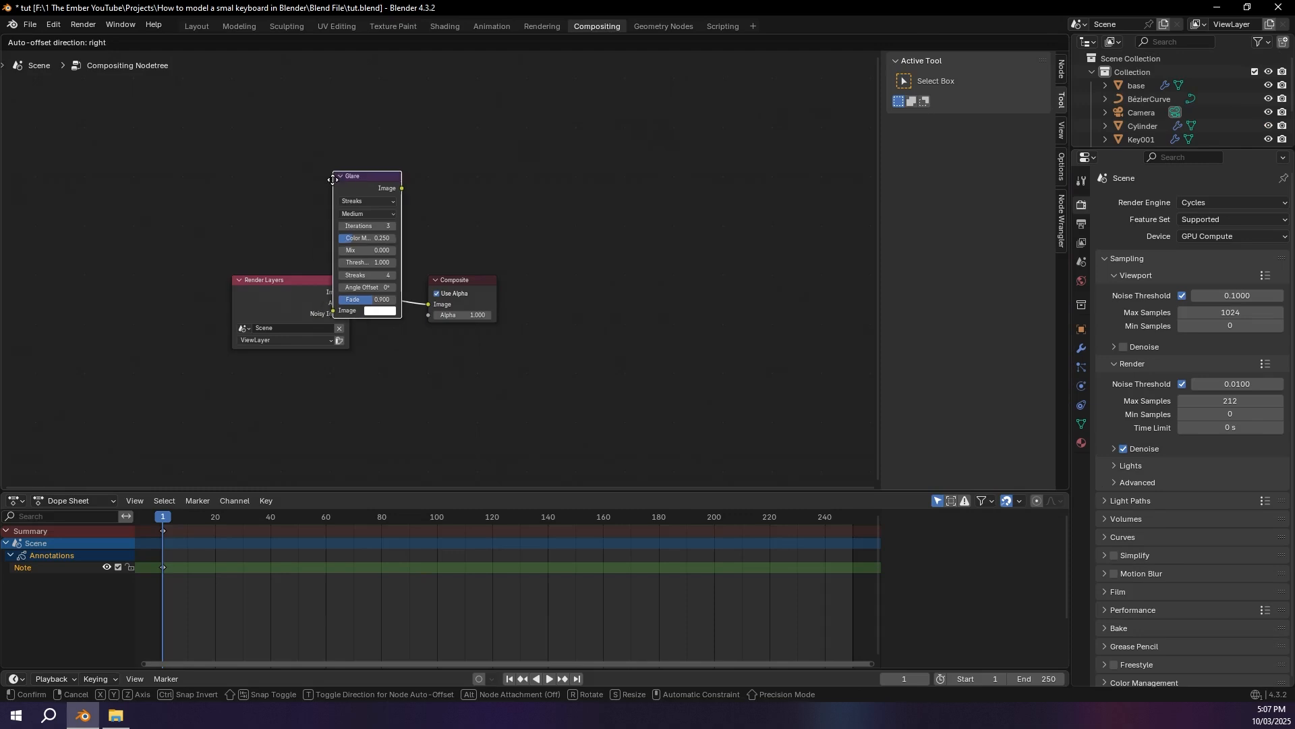
pyautogui.click(370, 229)
pyautogui.click(402, 258)
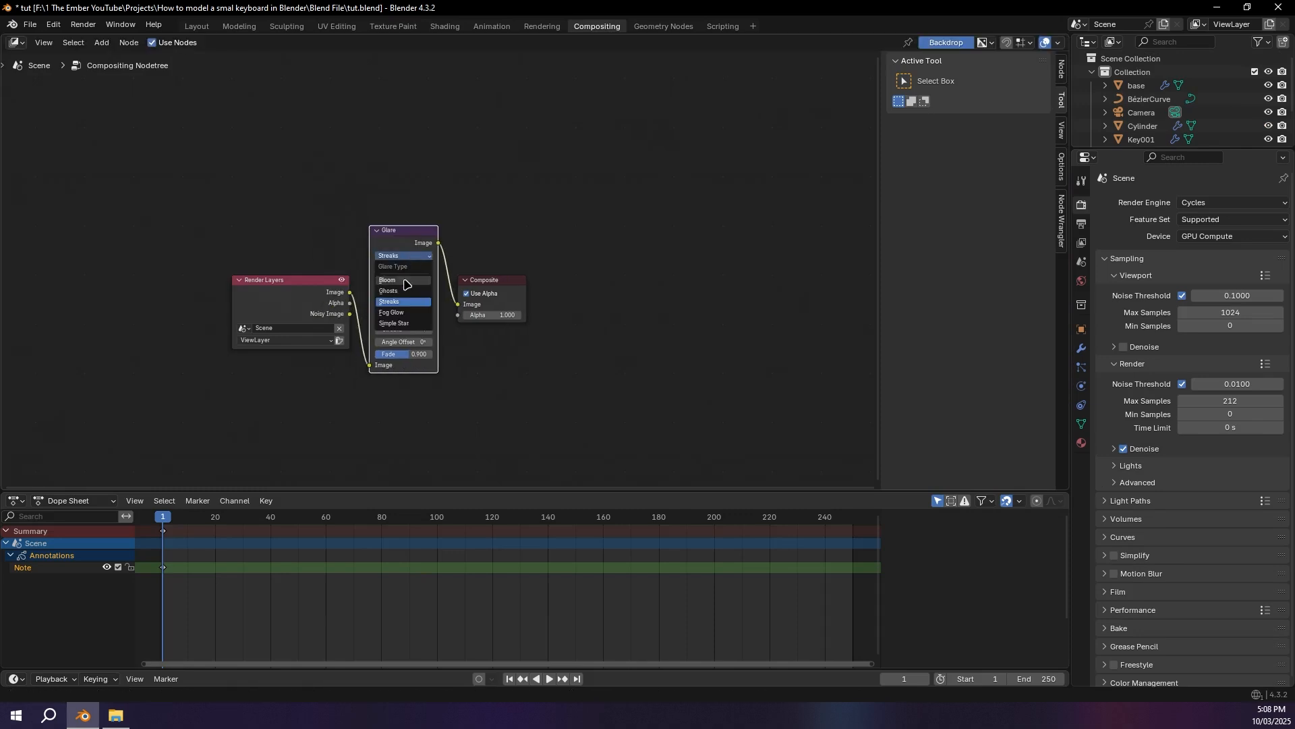
pyautogui.click(405, 291)
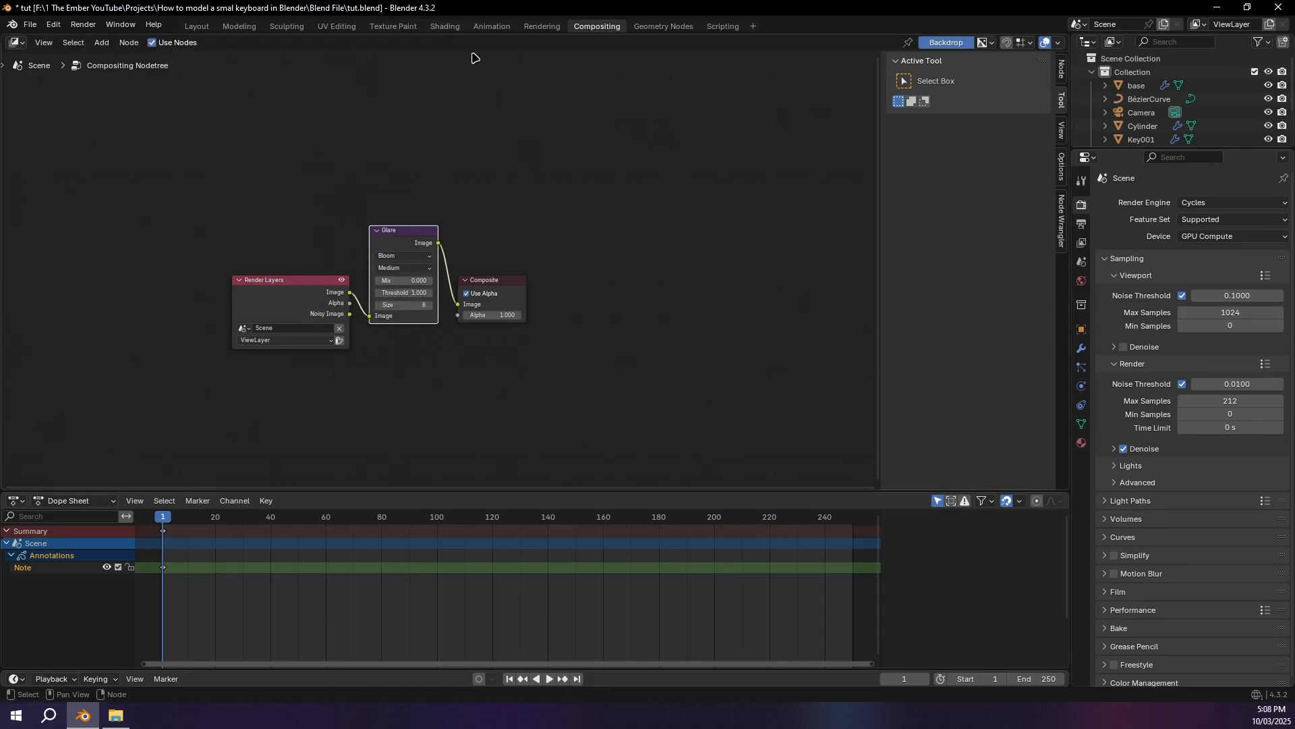
pyautogui.click(446, 27)
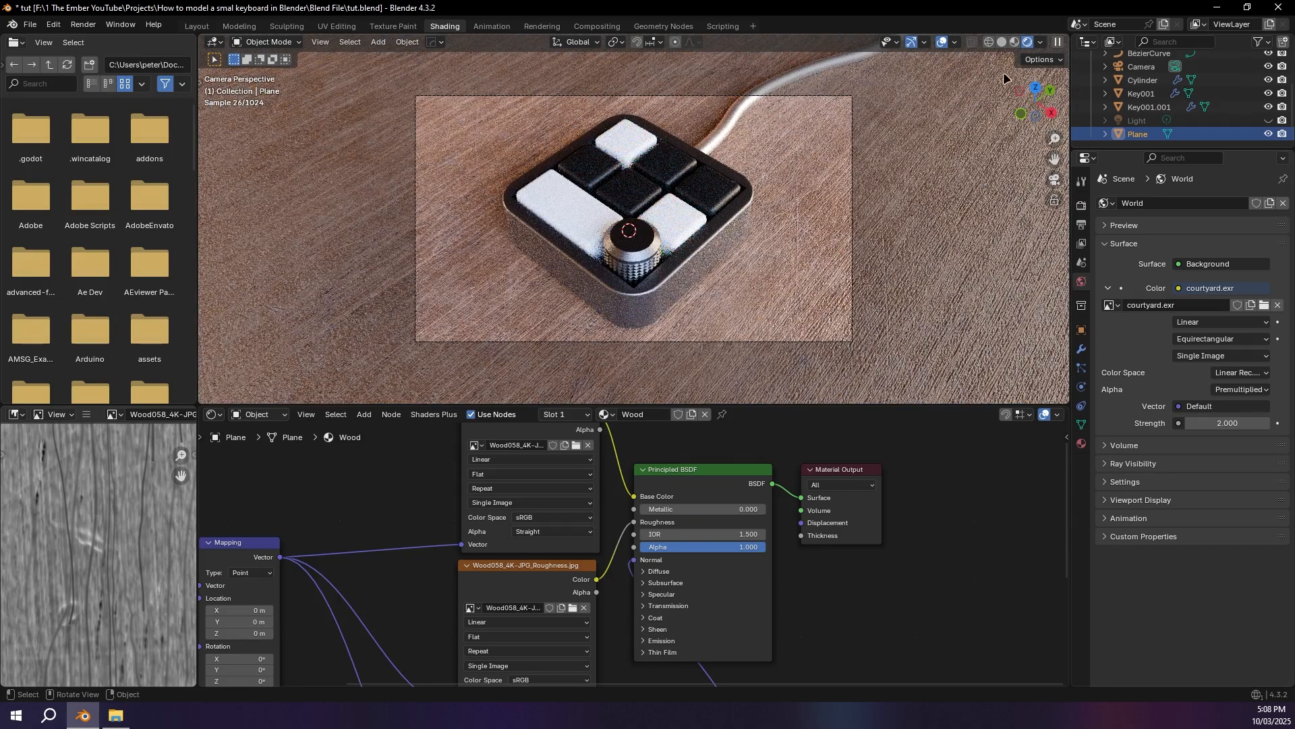
# Step: Set the viewport compositor to Always, and change the Glare node from Bloom to Fog Glow in the compositor
pyautogui.click(1041, 42)
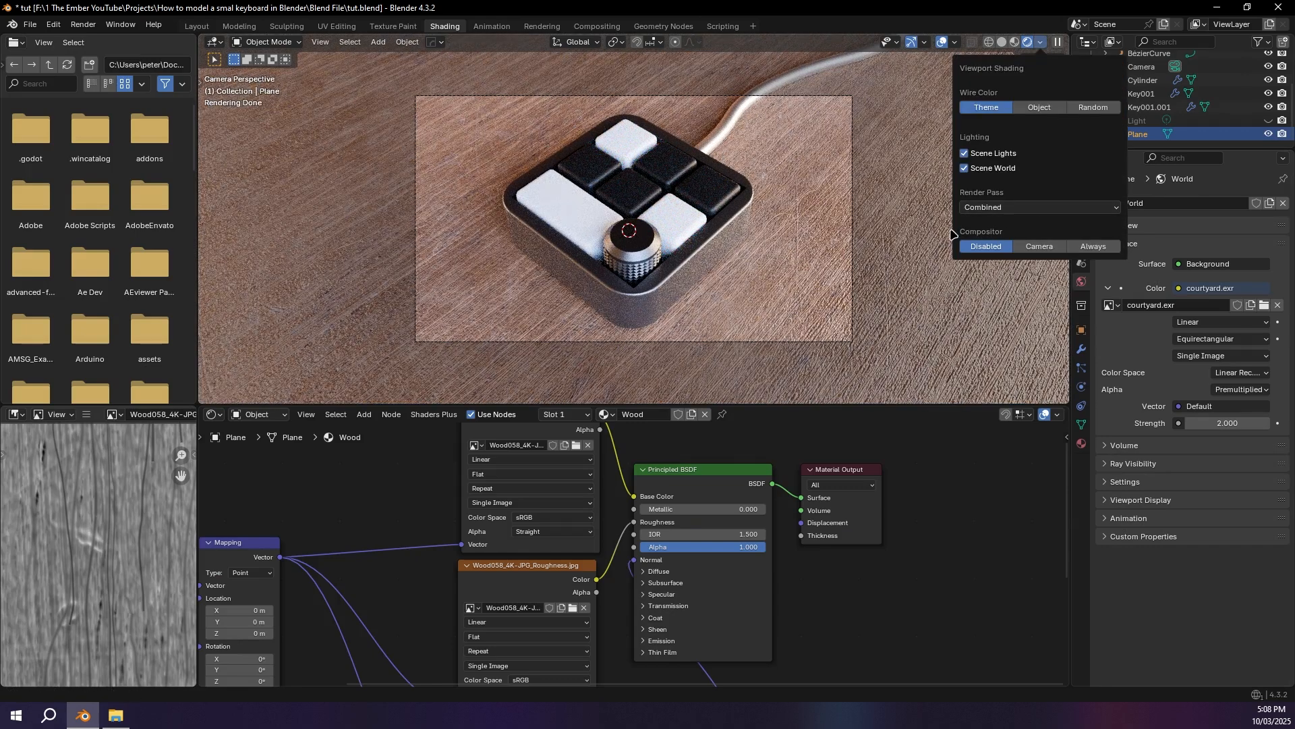
pyautogui.click(1087, 246)
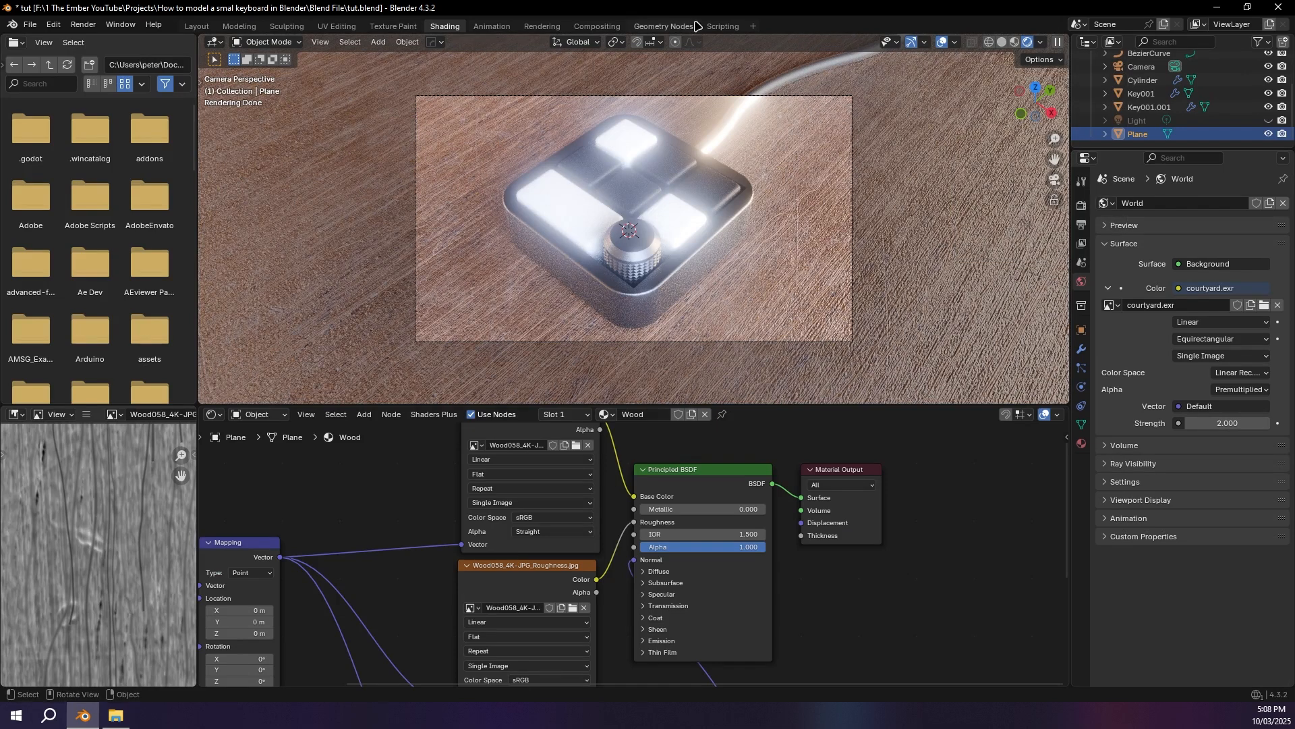
pyautogui.click(597, 26)
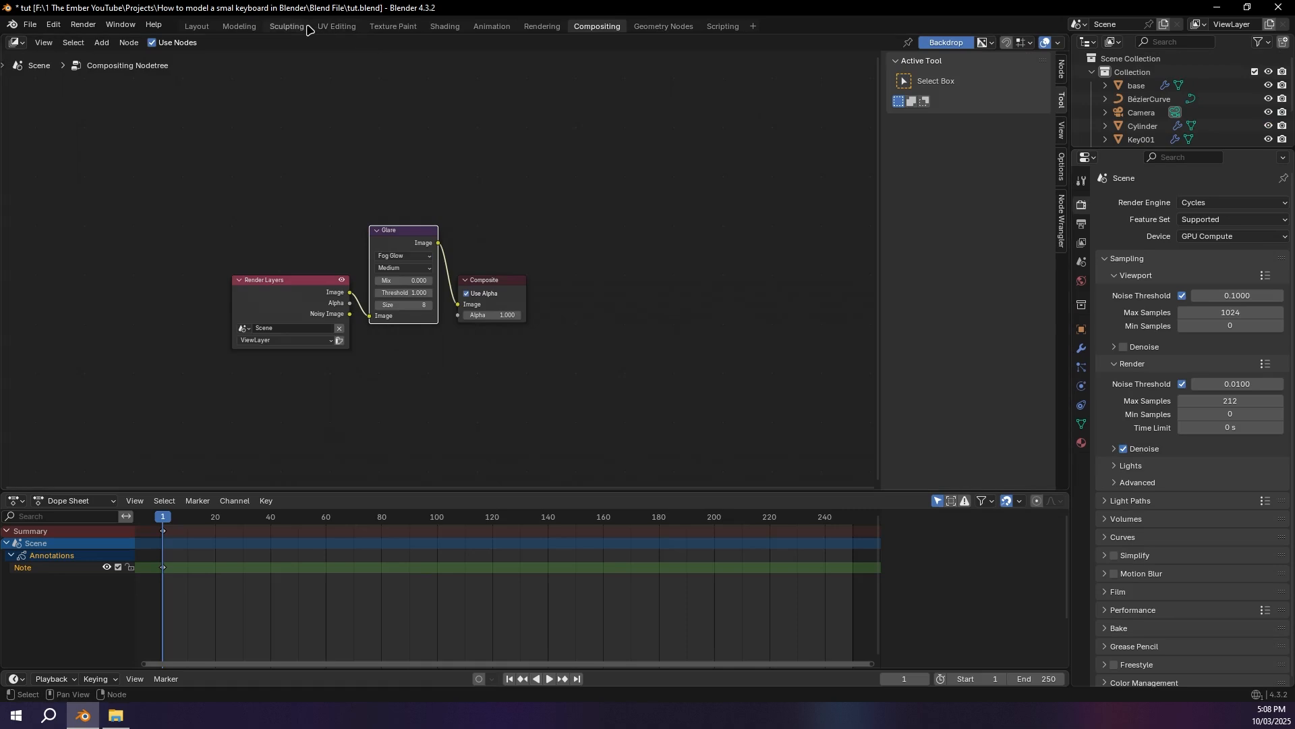
pyautogui.click(445, 27)
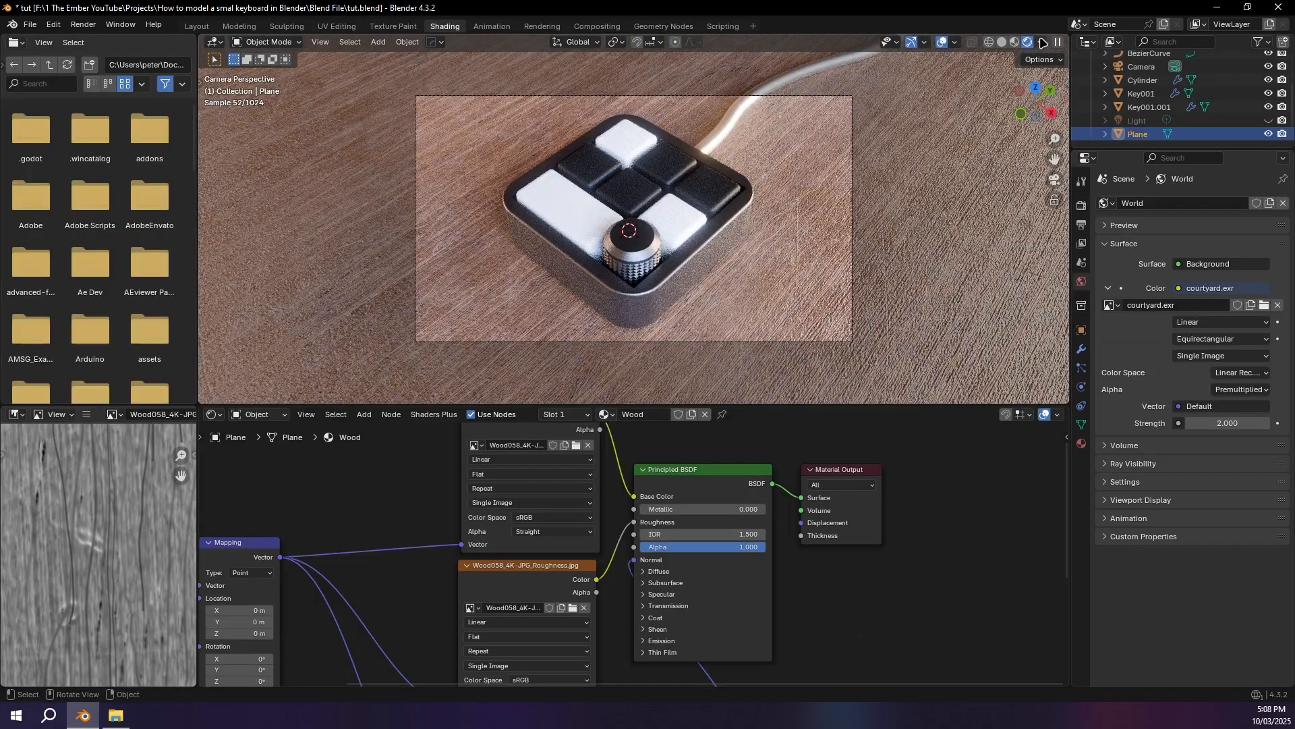
# Step: Compare the camera view with the viewport compositor disabled and enabled, ending with it set to Always
pyautogui.click(1041, 42)
pyautogui.click(1093, 244)
pyautogui.click(986, 248)
pyautogui.click(1079, 247)
pyautogui.click(998, 247)
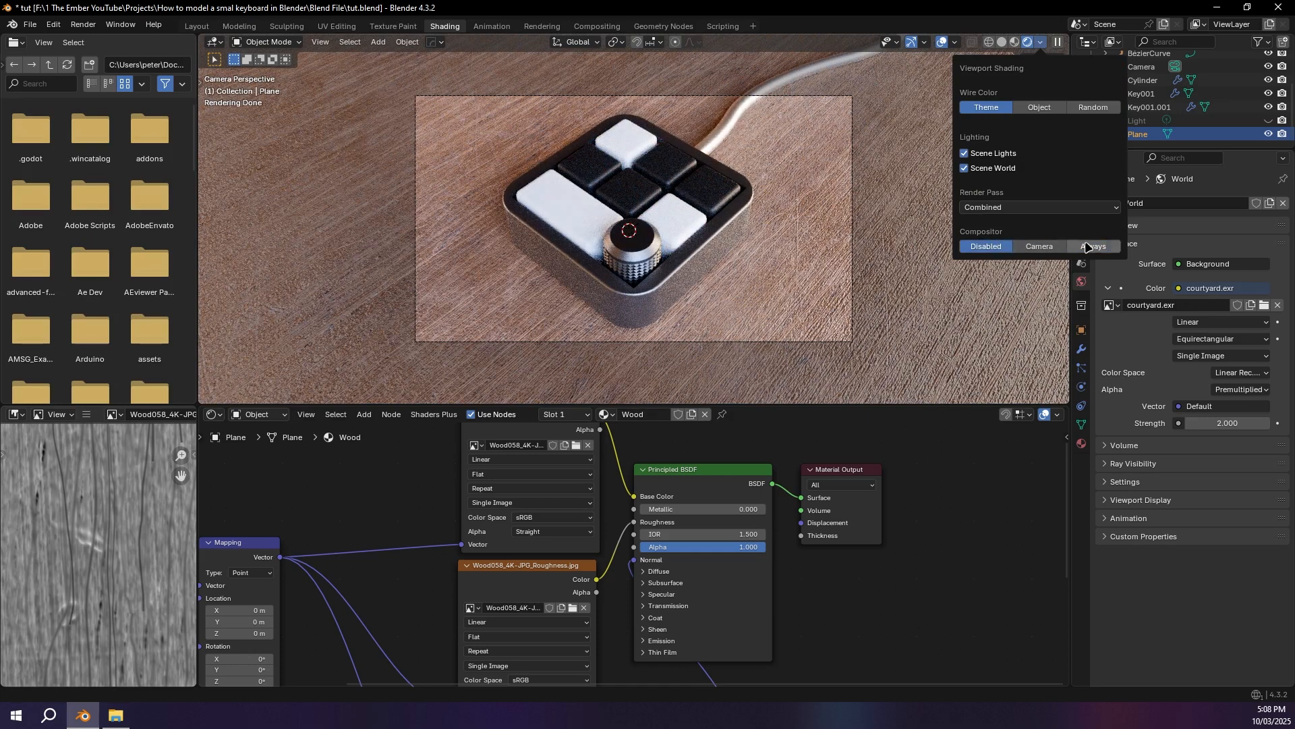
pyautogui.click(1087, 248)
# Step: Unhide the Light object and delete it from the scene
pyautogui.click(1155, 123)
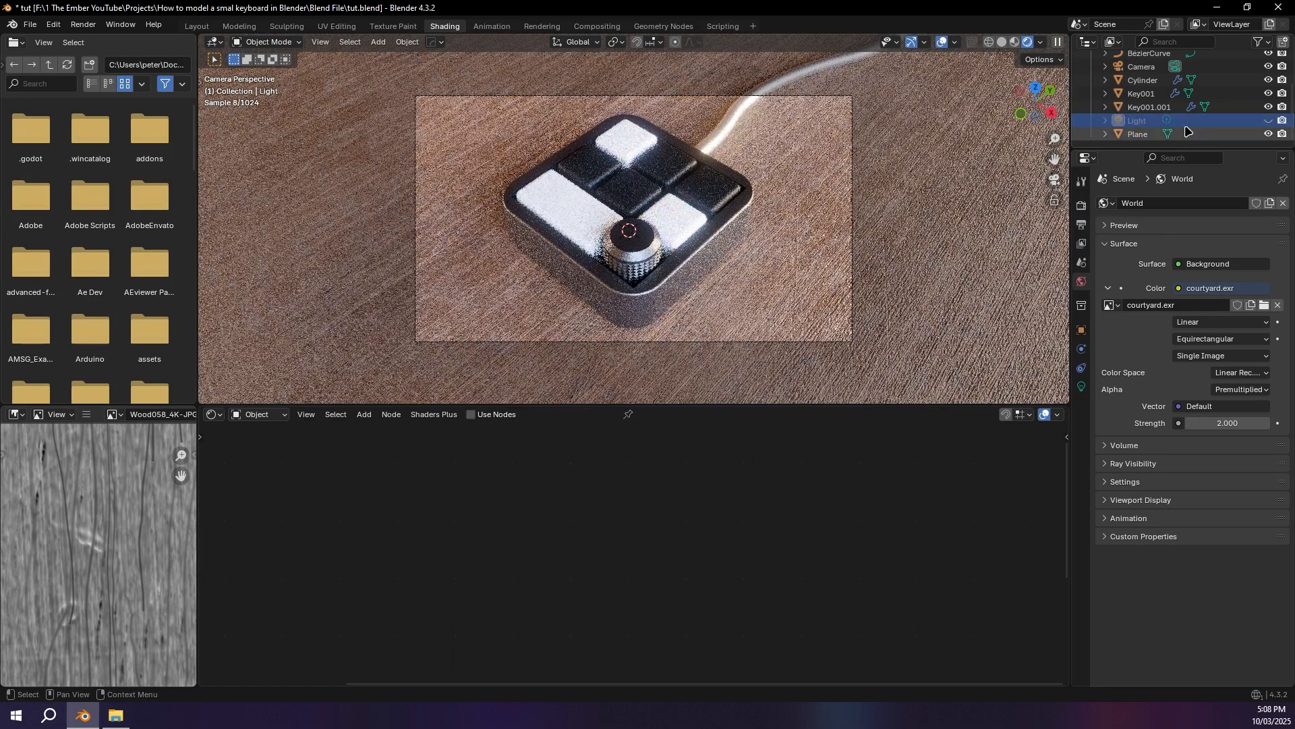
pyautogui.click(1269, 120)
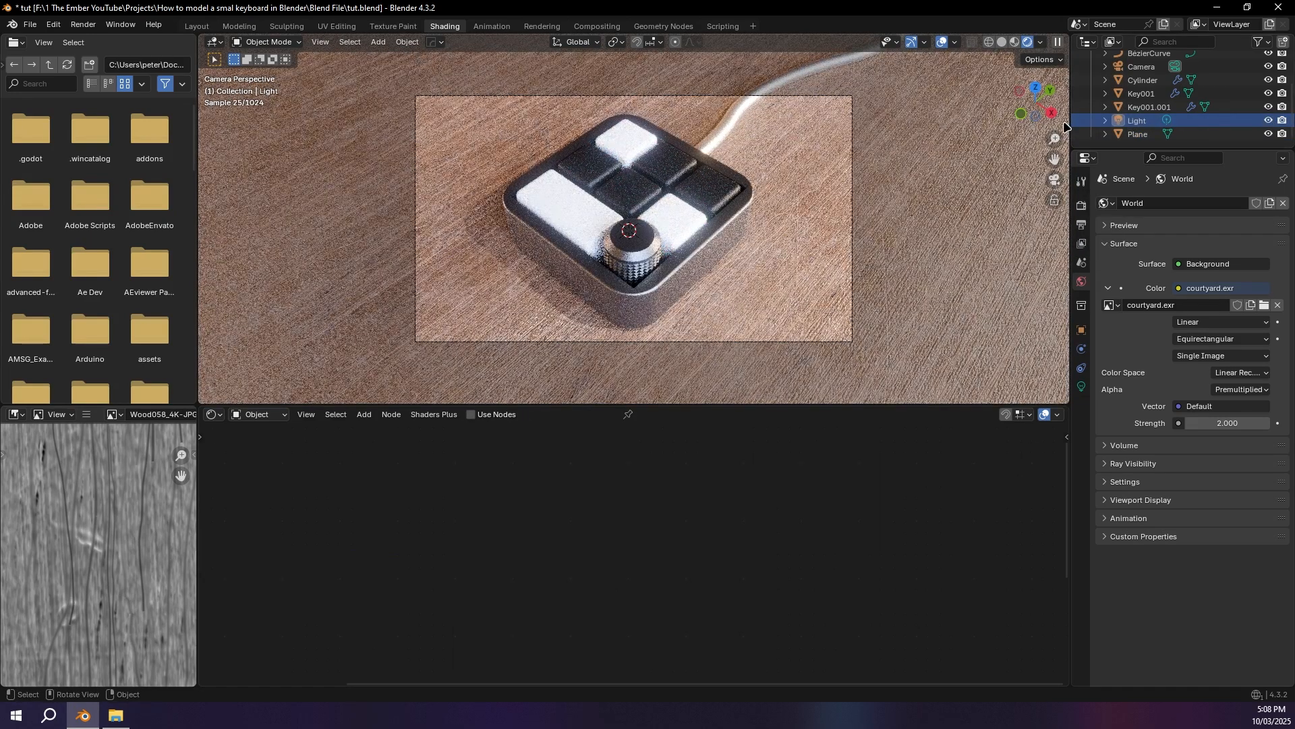
pyautogui.press('Delete')
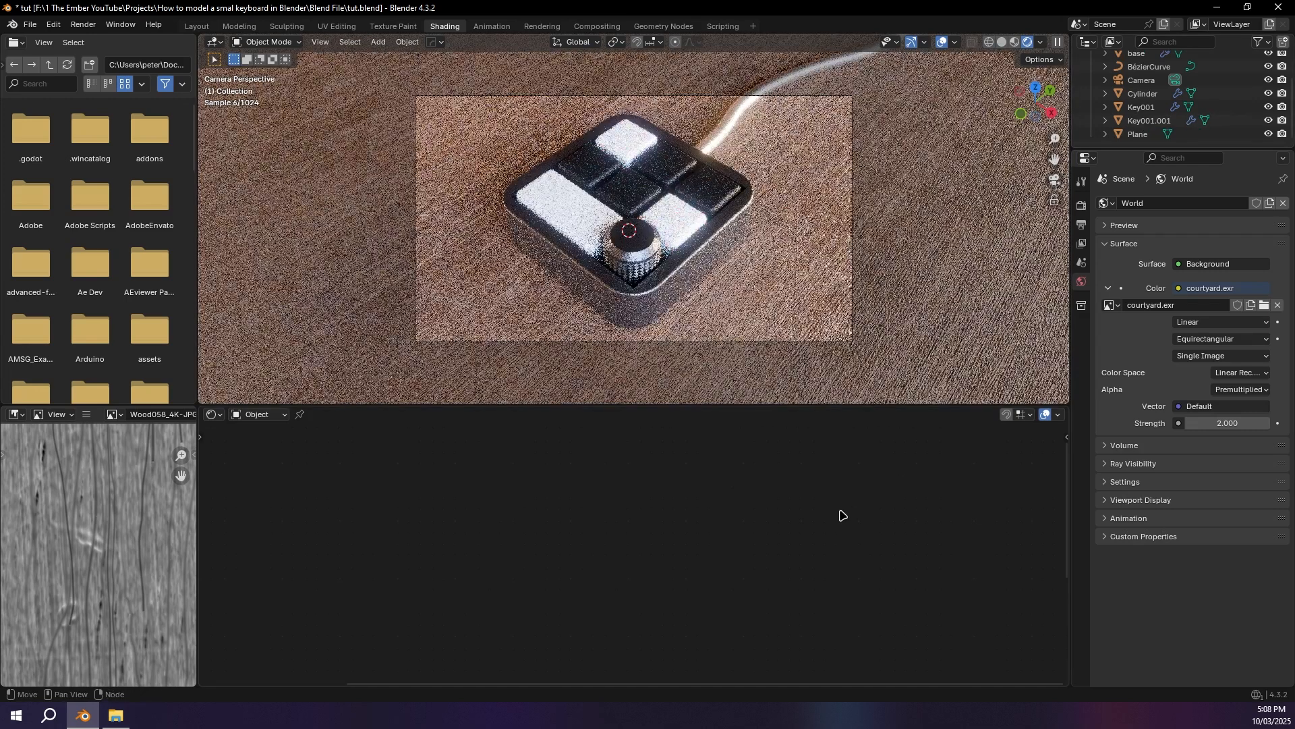
# Step: Save the file and render the image
pyautogui.hotkey('ctrl', 's')
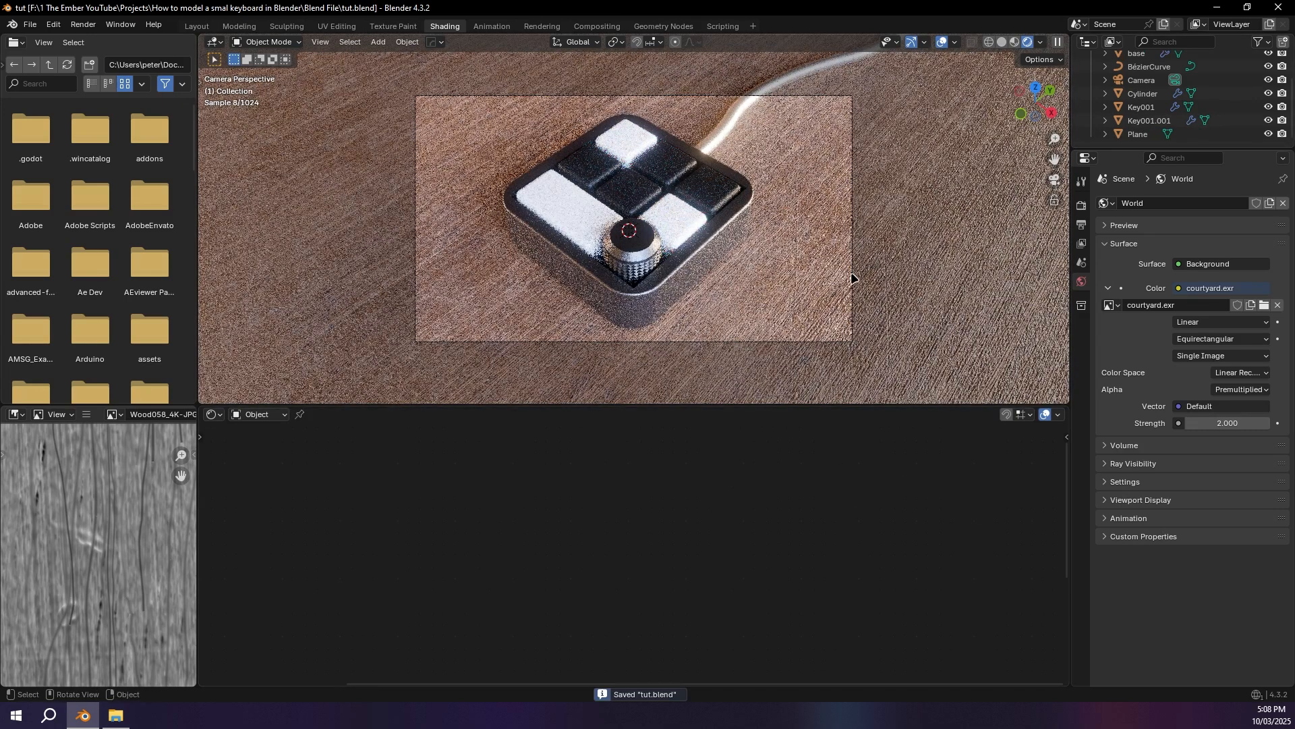
pyautogui.press('F12')
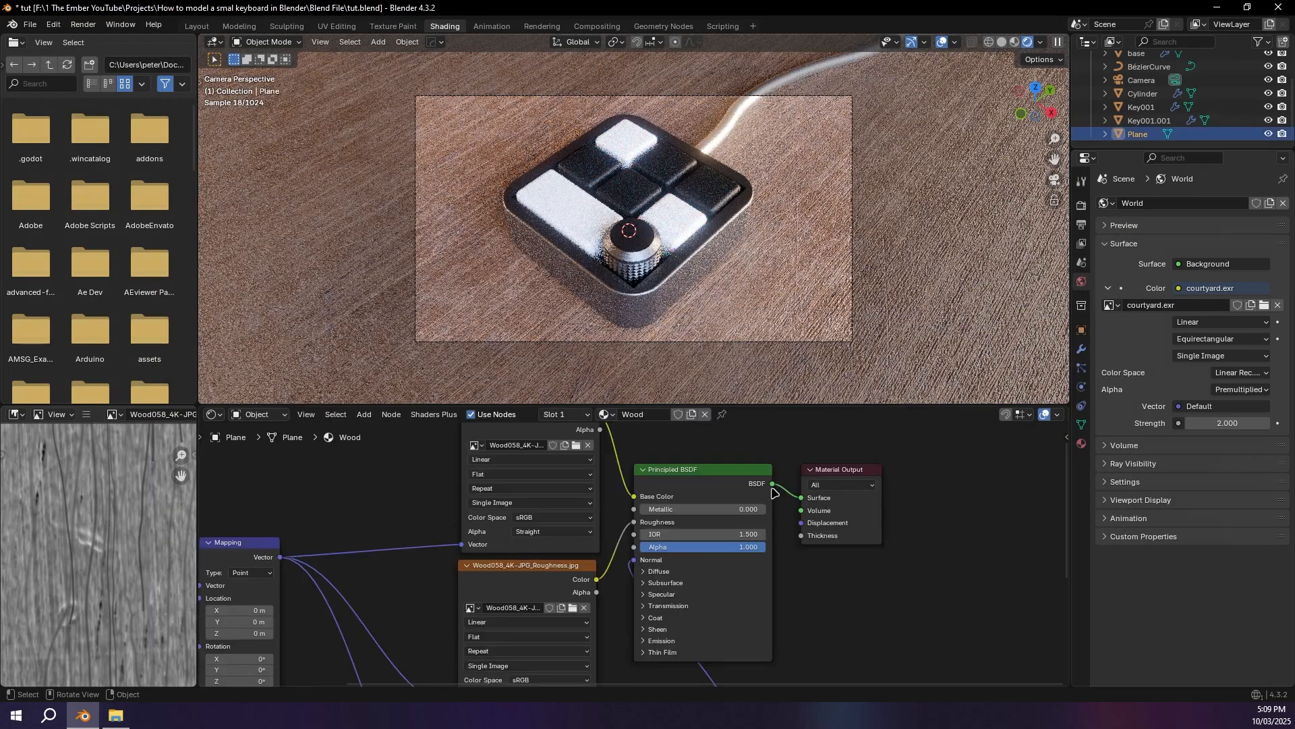
# Step: Set the Bump node's Strength to 0.3 in the floor's Wood material and render the image again
pyautogui.moveTo(689, 681)
pyautogui.mouseDown(button='middle')
pyautogui.moveTo(690, 569)
pyautogui.moveTo(651, 509)
pyautogui.mouseUp(button='middle')
pyautogui.click(673, 471)
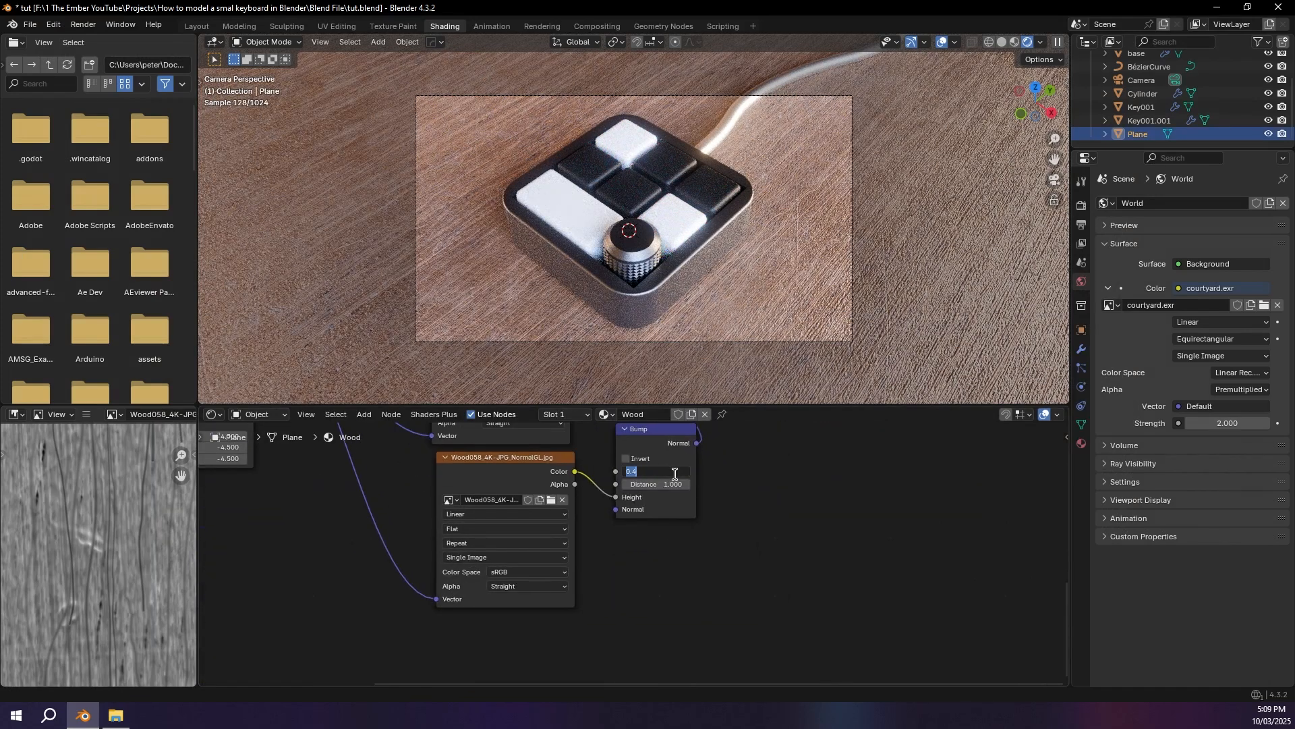
pyautogui.write('.3')
pyautogui.press('Return')
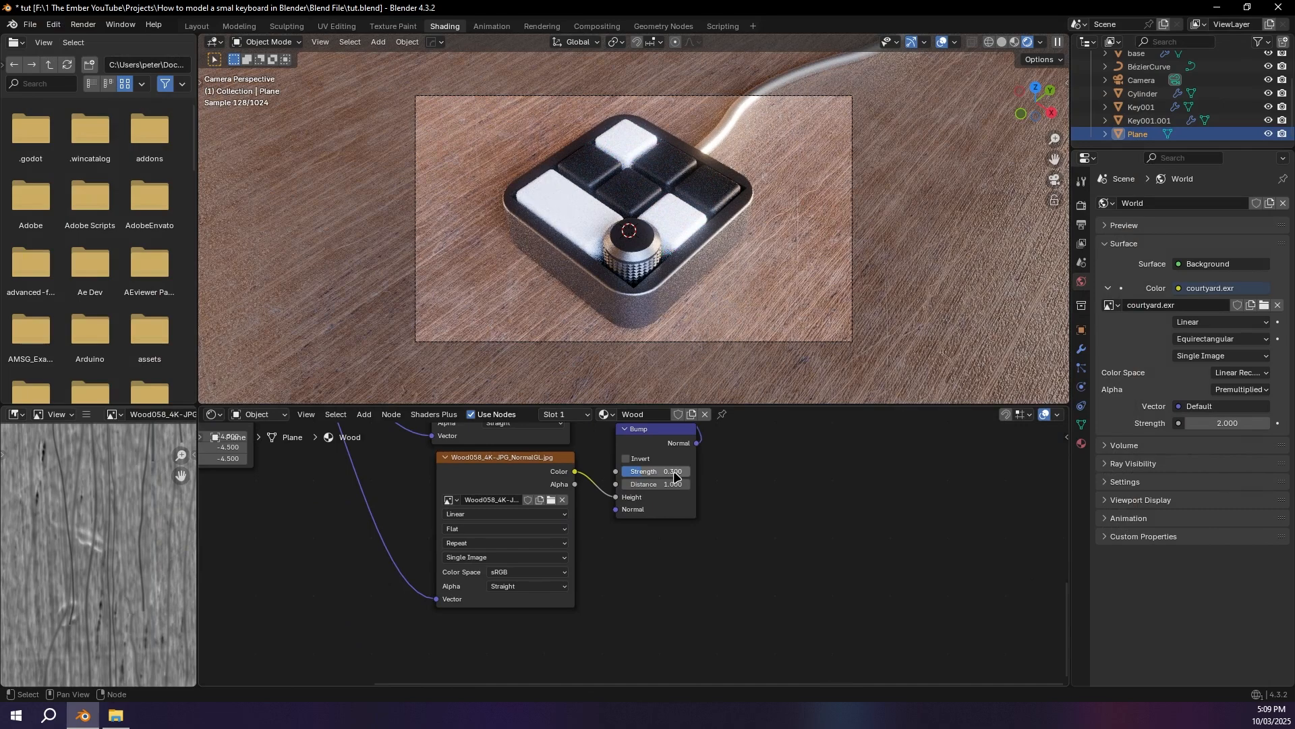
pyautogui.click(83, 25)
pyautogui.click(101, 37)
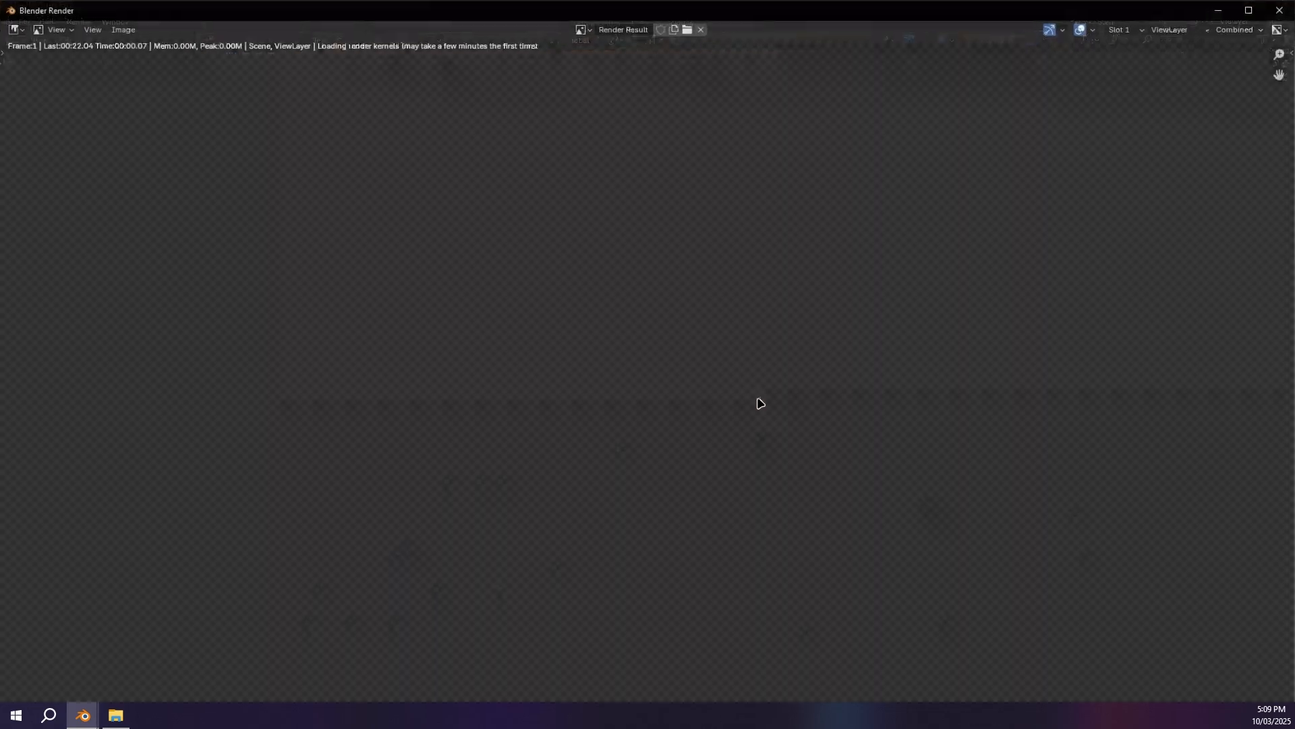